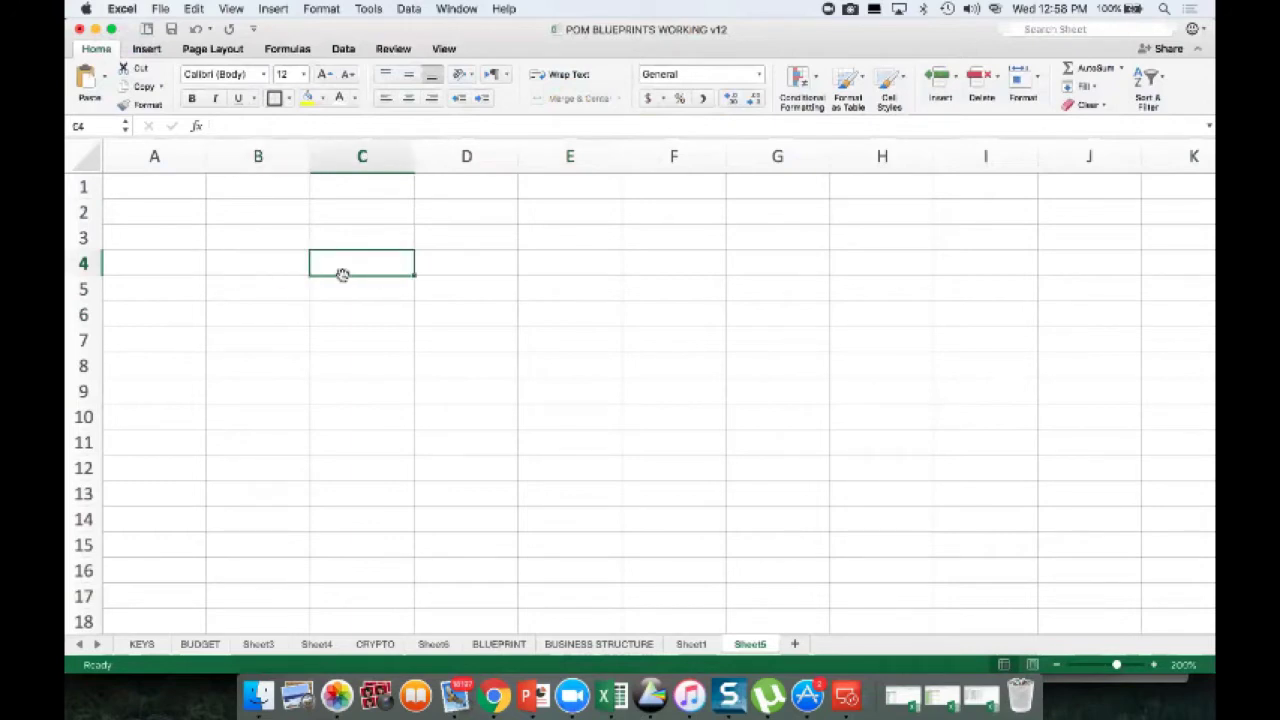
Step: Enter the headings SERVICES in C3 and PRODUCTS in F3
{"action": "key", "text": "Up"}
{"action": "type", "text": "SERIV"}
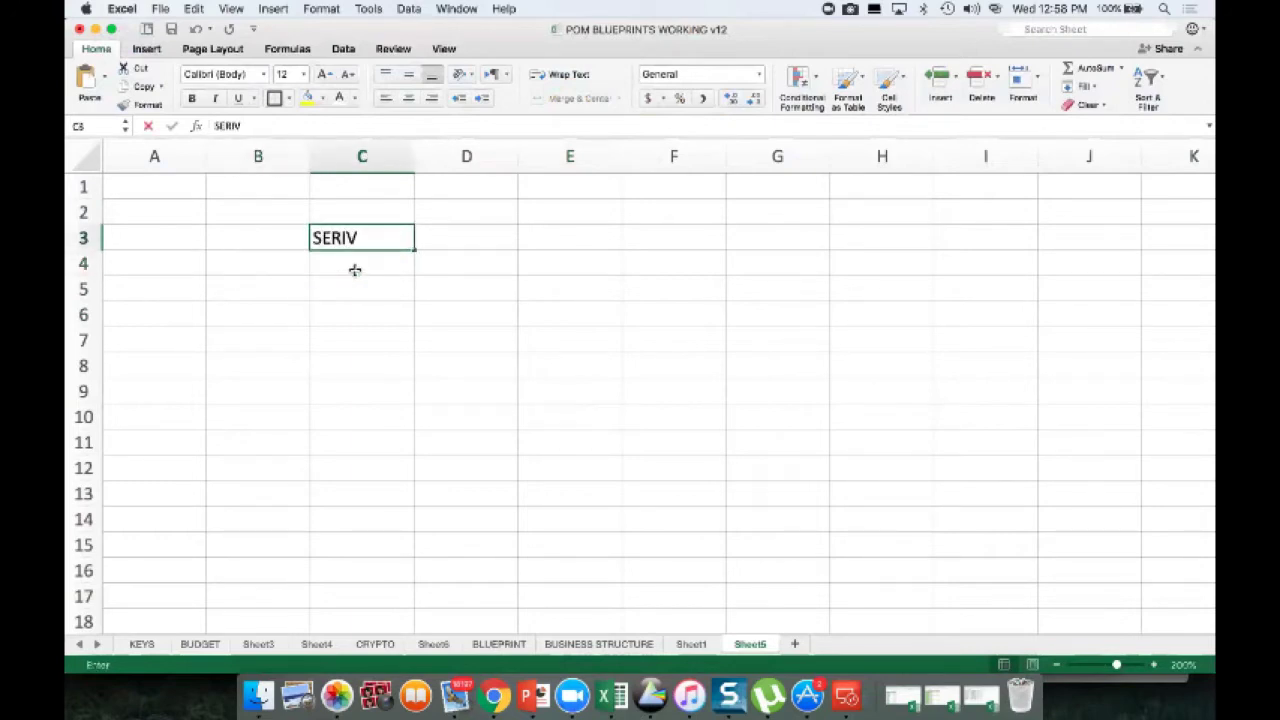
{"action": "key", "text": "BackSpace"}
{"action": "key", "text": "BackSpace"}
{"action": "type", "text": "VICES"}
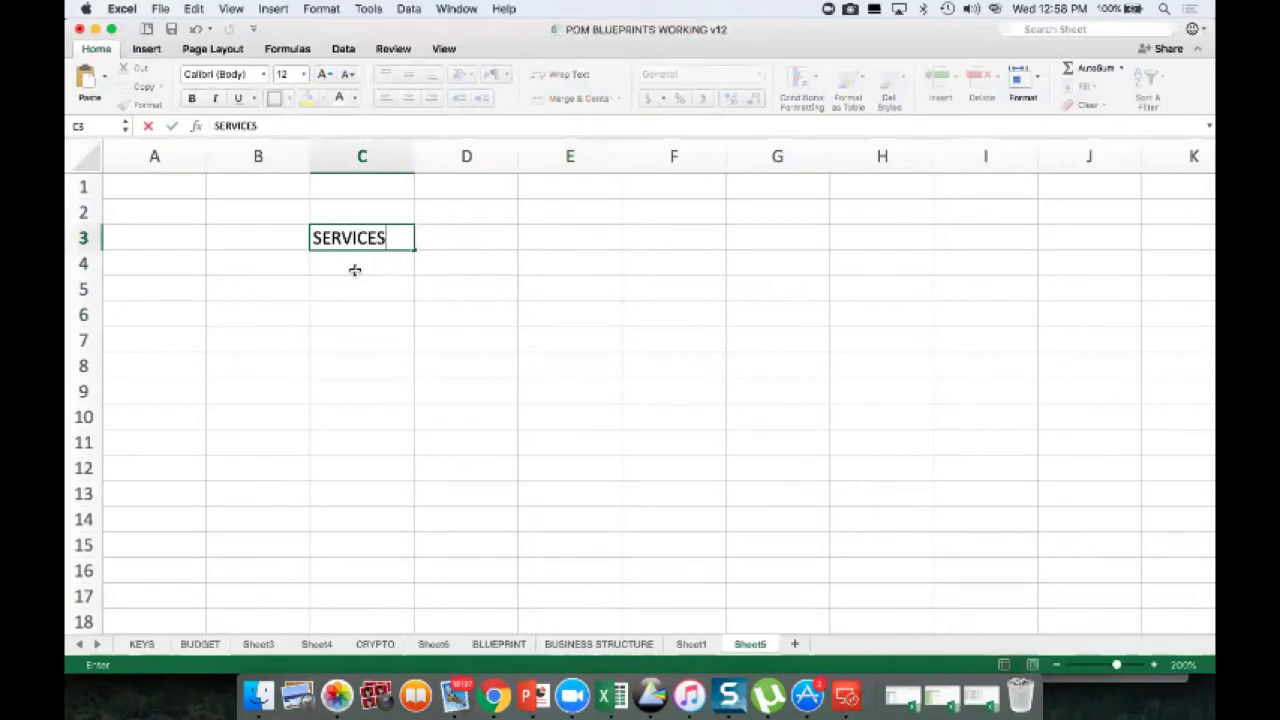
{"action": "key", "text": "Right"}
{"action": "key", "text": "Right"}
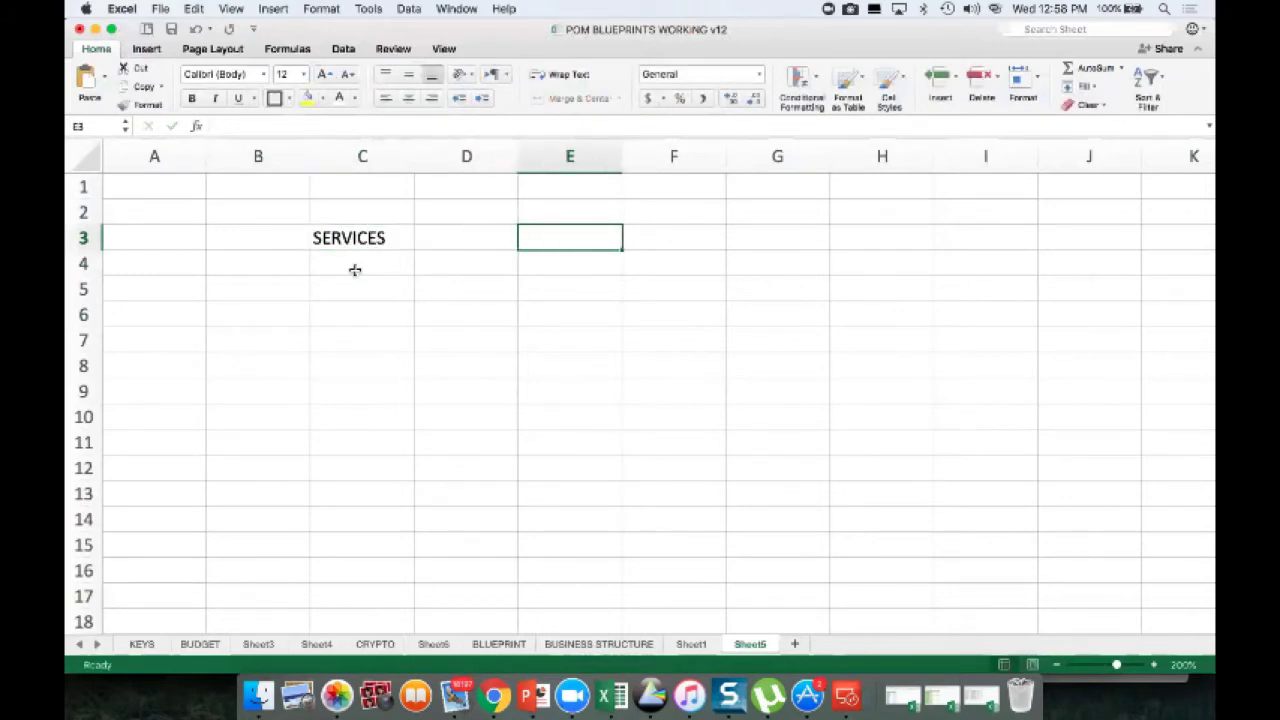
{"action": "key", "text": "Right"}
{"action": "type", "text": "PRODUC"}
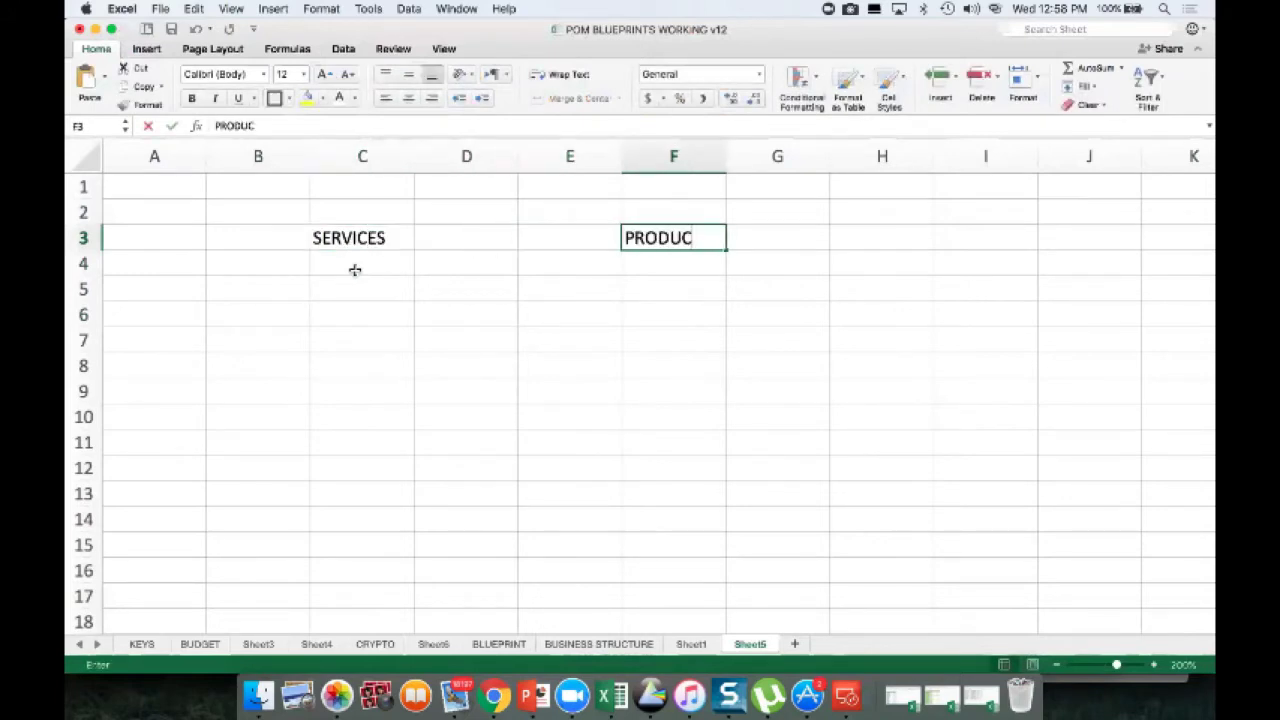
{"action": "type", "text": "TS"}
{"action": "key", "text": "Return"}
Step: Enter "Time, Expertise, Course" below the SERVICES heading in C4 and widen column C to about 20.50 to fit it
{"action": "left_click", "coordinate": [354, 269]}
{"action": "type", "text": "Time, Expertise"}
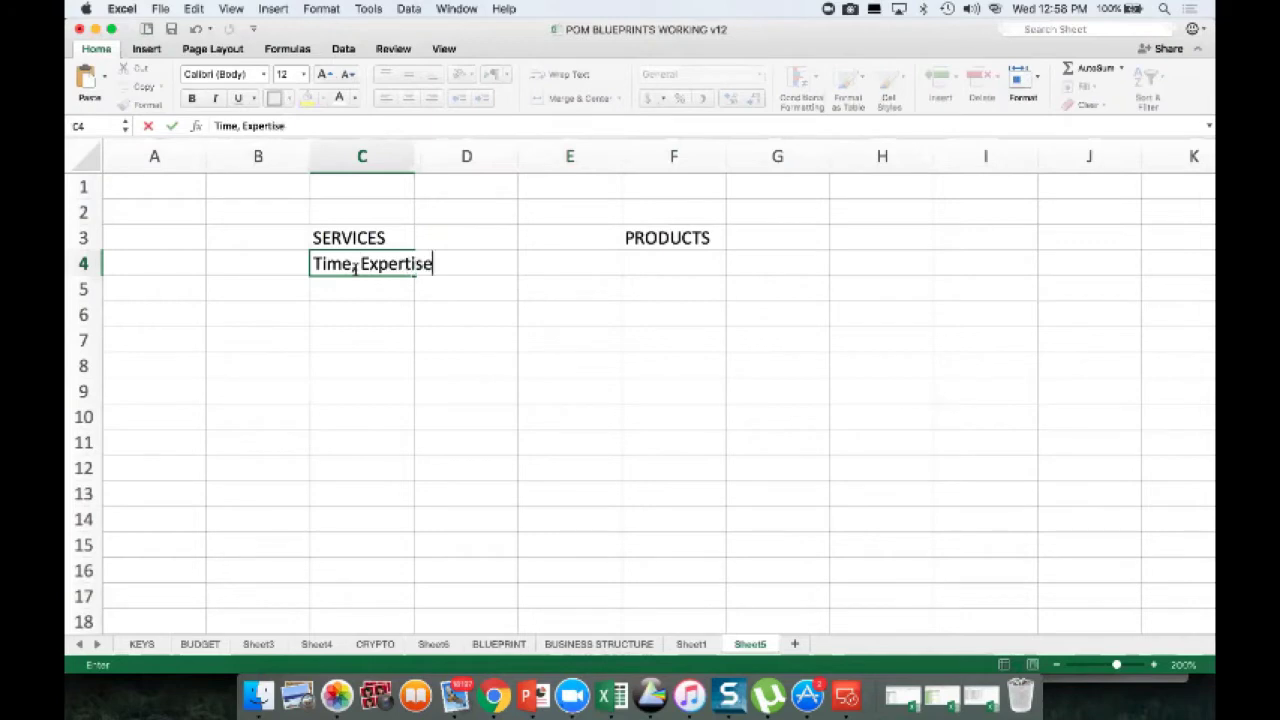
{"action": "type", "text": ", Course"}
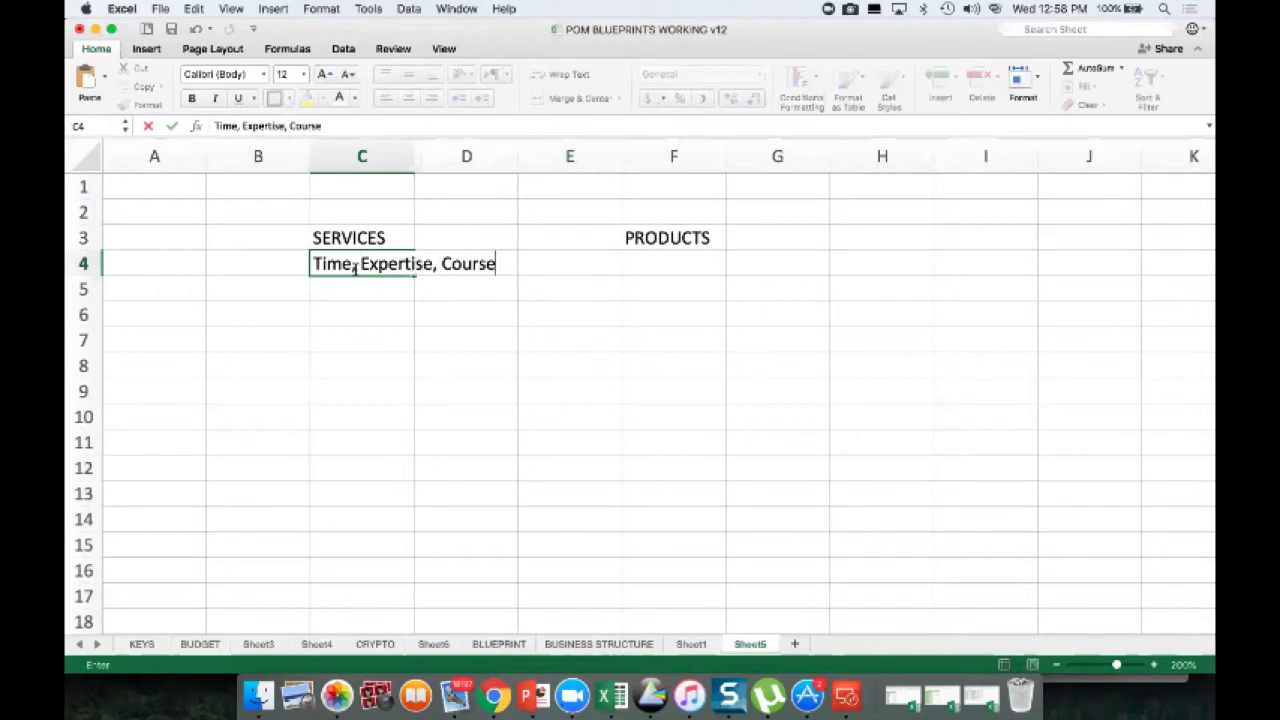
{"action": "key", "text": "Return"}
{"action": "left_click_drag", "start_coordinate": [414, 157], "coordinate": [515, 158]}
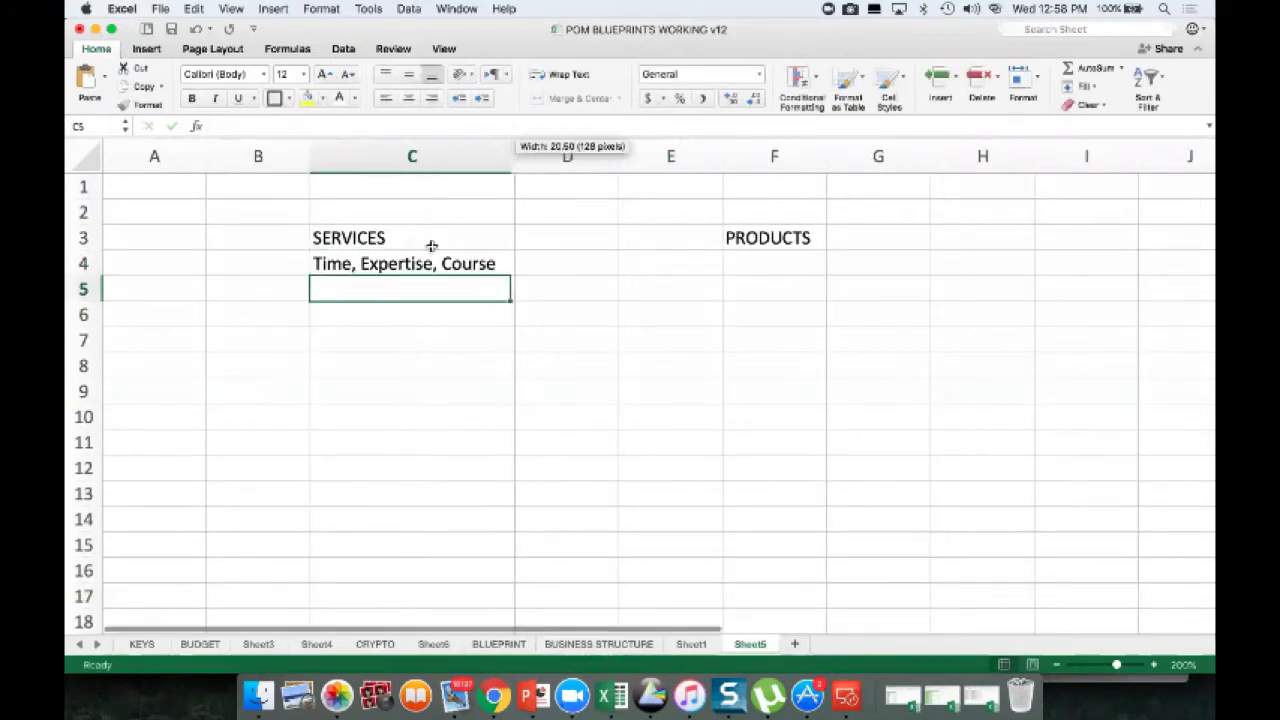
Step: Enter "Physical Product, Garage, Dropship" below the PRODUCTS heading in F4
{"action": "left_click", "coordinate": [827, 260]}
{"action": "left_click", "coordinate": [824, 261]}
{"action": "type", "text": "Phsyi"}
{"action": "key", "text": "BackSpace"}
{"action": "type", "text": "ysical Product,"}
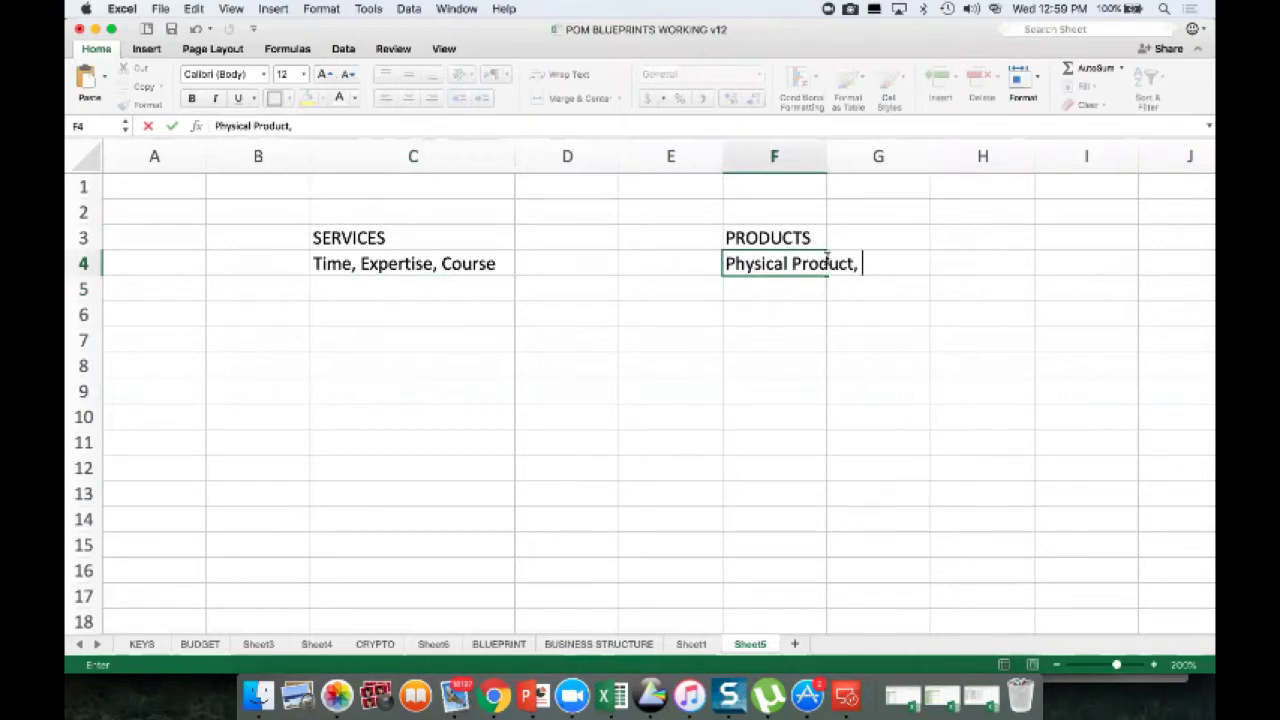
{"action": "type", "text": " Garage"}
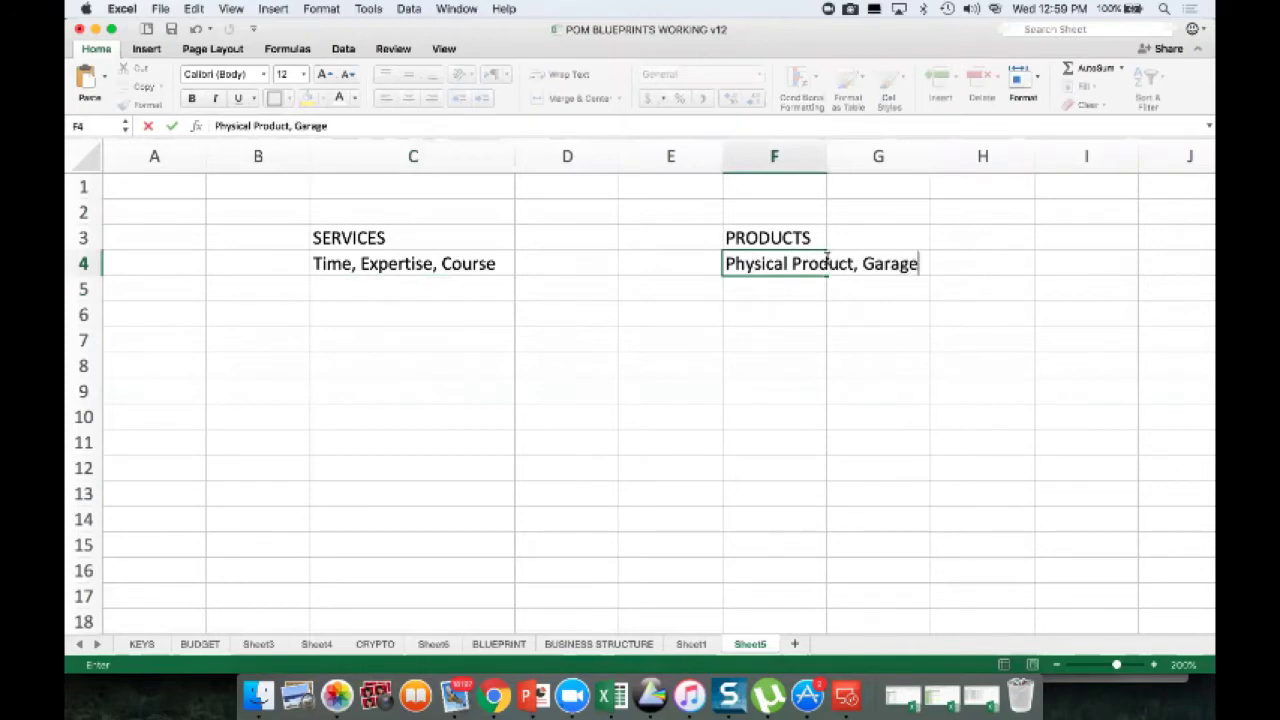
{"action": "type", "text": ", Dropp"}
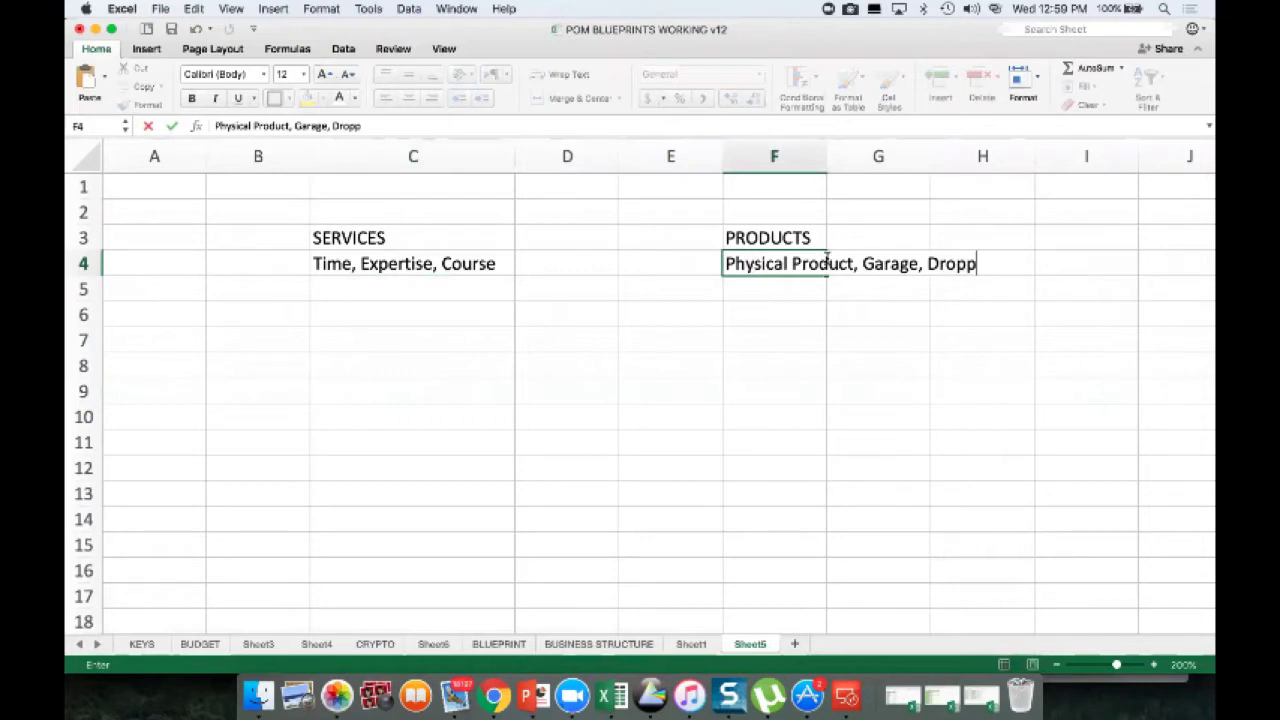
{"action": "key", "text": "BackSpace"}
{"action": "type", "text": "ship"}
{"action": "key", "text": "Return"}
Step: Widen column F to fit its text and center the PRODUCTS heading and its description in F3:F4
{"action": "left_click", "coordinate": [822, 262]}
{"action": "left_click_drag", "start_coordinate": [826, 152], "coordinate": [1017, 165]}
{"action": "left_click", "coordinate": [874, 282]}
{"action": "left_click_drag", "start_coordinate": [840, 238], "coordinate": [831, 265]}
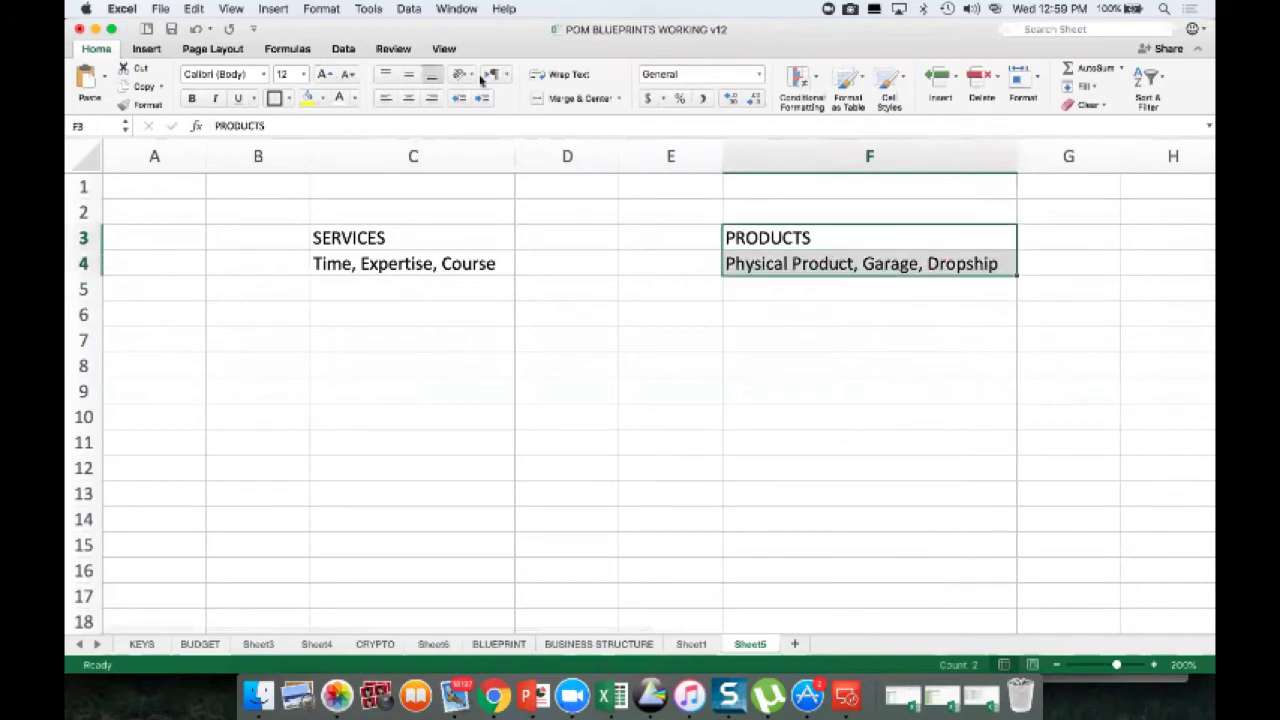
{"action": "left_click", "coordinate": [408, 97]}
Step: Append ", Knowledge" to the services description in C4 and widen column C to fit the full text
{"action": "left_click", "coordinate": [426, 236]}
{"action": "left_click", "coordinate": [426, 260]}
{"action": "left_click", "coordinate": [323, 126]}
{"action": "type", "text": ","}
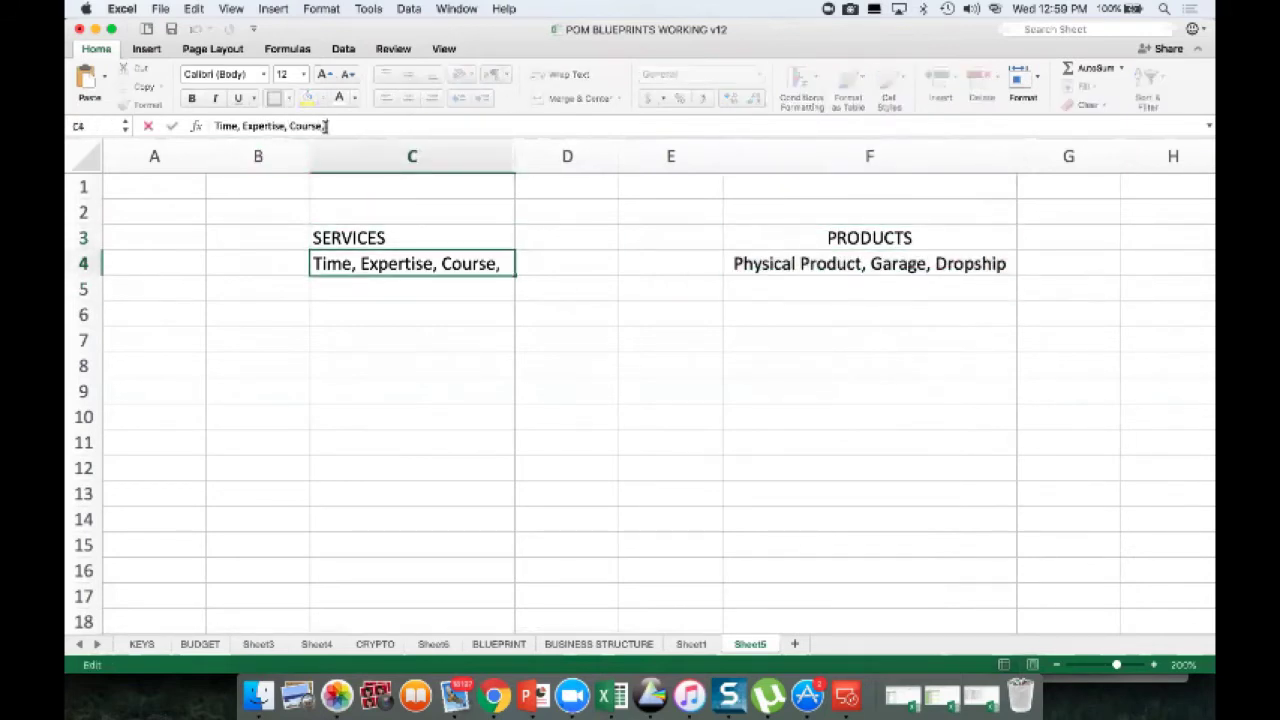
{"action": "type", "text": " Knowledge"}
{"action": "key", "text": "Return"}
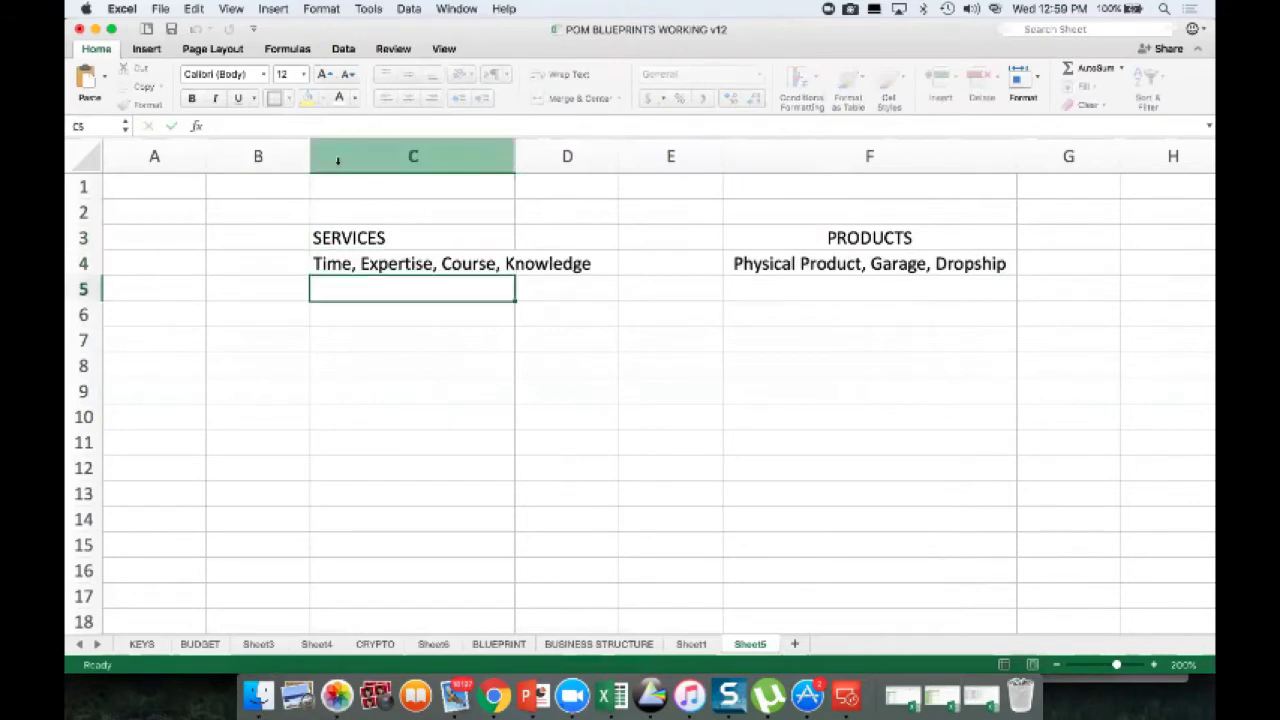
{"action": "left_click", "coordinate": [338, 160]}
{"action": "left_click_drag", "start_coordinate": [515, 157], "coordinate": [610, 157]}
{"action": "left_click", "coordinate": [583, 290]}
Step: Delete the two empty columns between the SERVICES and PRODUCTS columns
{"action": "right_click", "coordinate": [690, 160]}
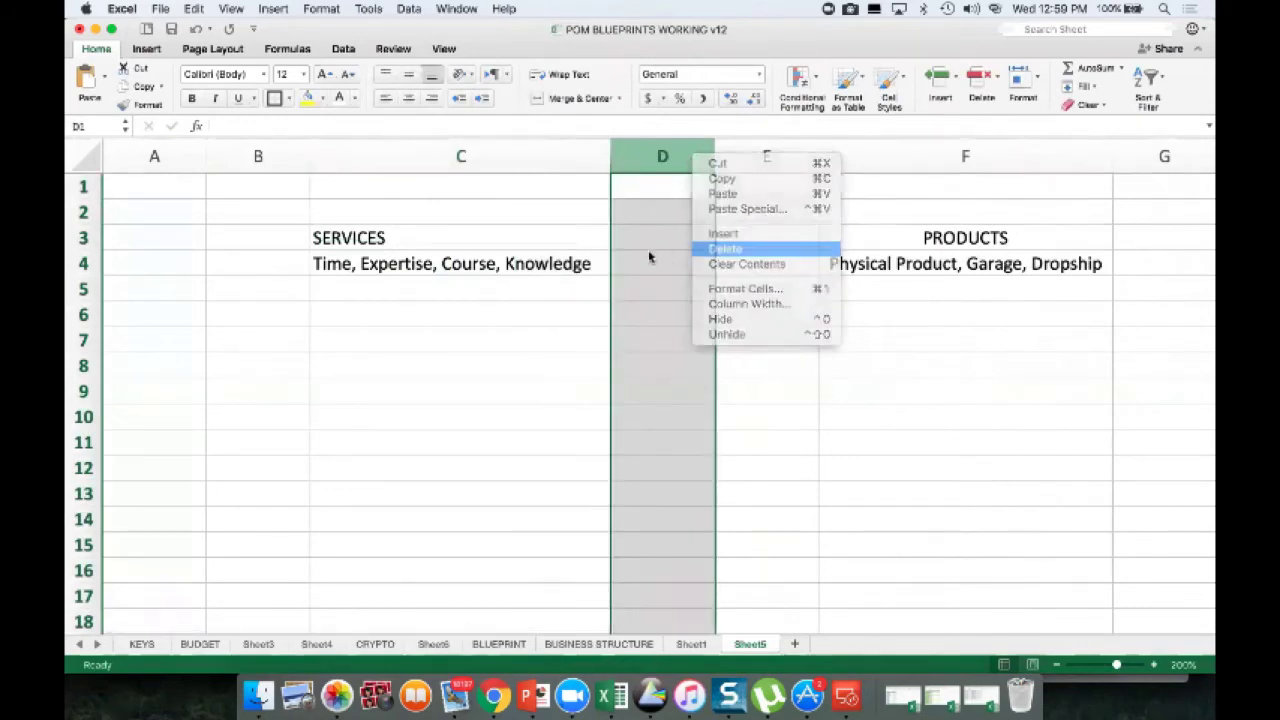
{"action": "left_click", "coordinate": [724, 249]}
{"action": "left_click", "coordinate": [737, 314]}
{"action": "left_click", "coordinate": [665, 157]}
{"action": "right_click", "coordinate": [683, 153]}
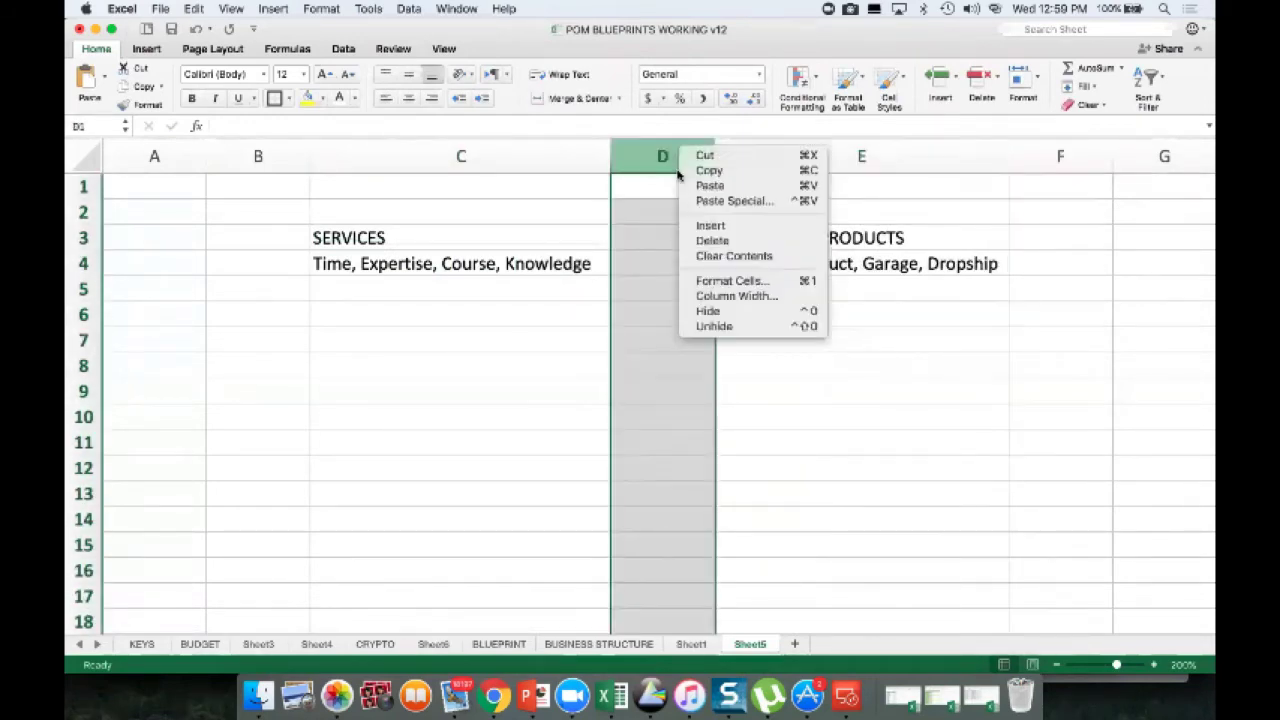
{"action": "left_click", "coordinate": [708, 241]}
Step: Center the SERVICES heading and its description in C3:C4
{"action": "left_click", "coordinate": [510, 252]}
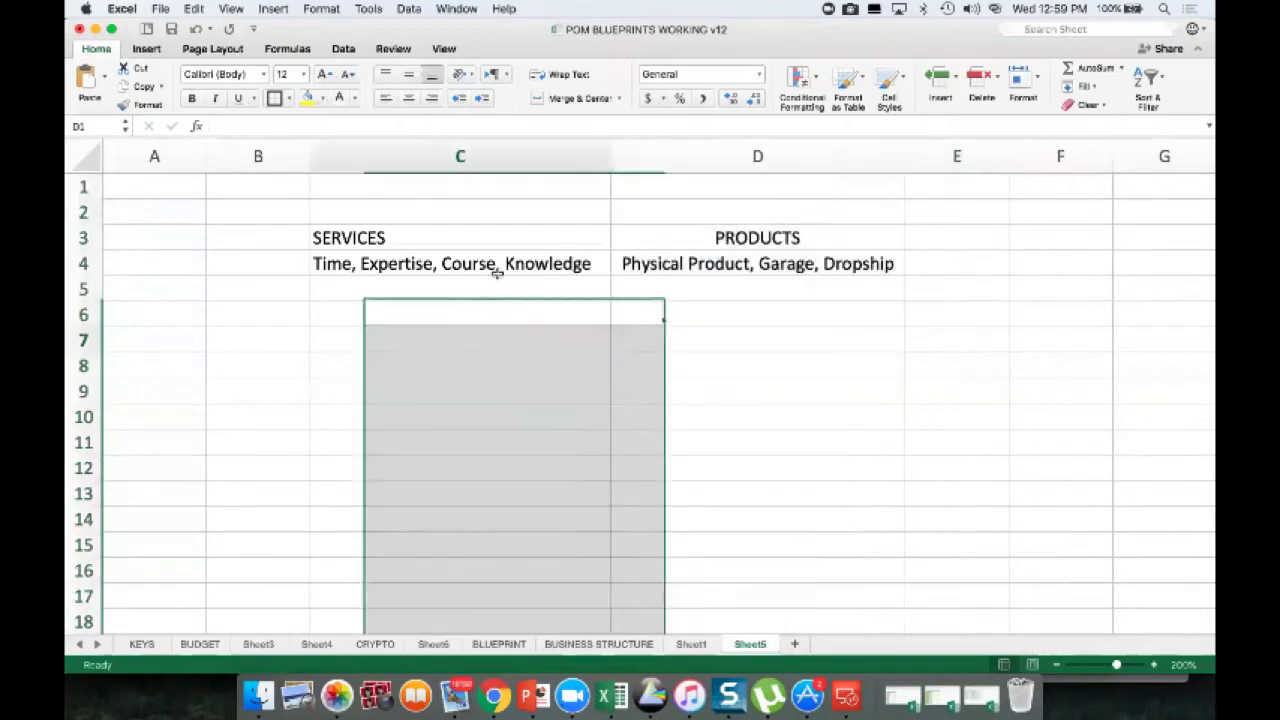
{"action": "left_click_drag", "start_coordinate": [510, 252], "coordinate": [510, 263]}
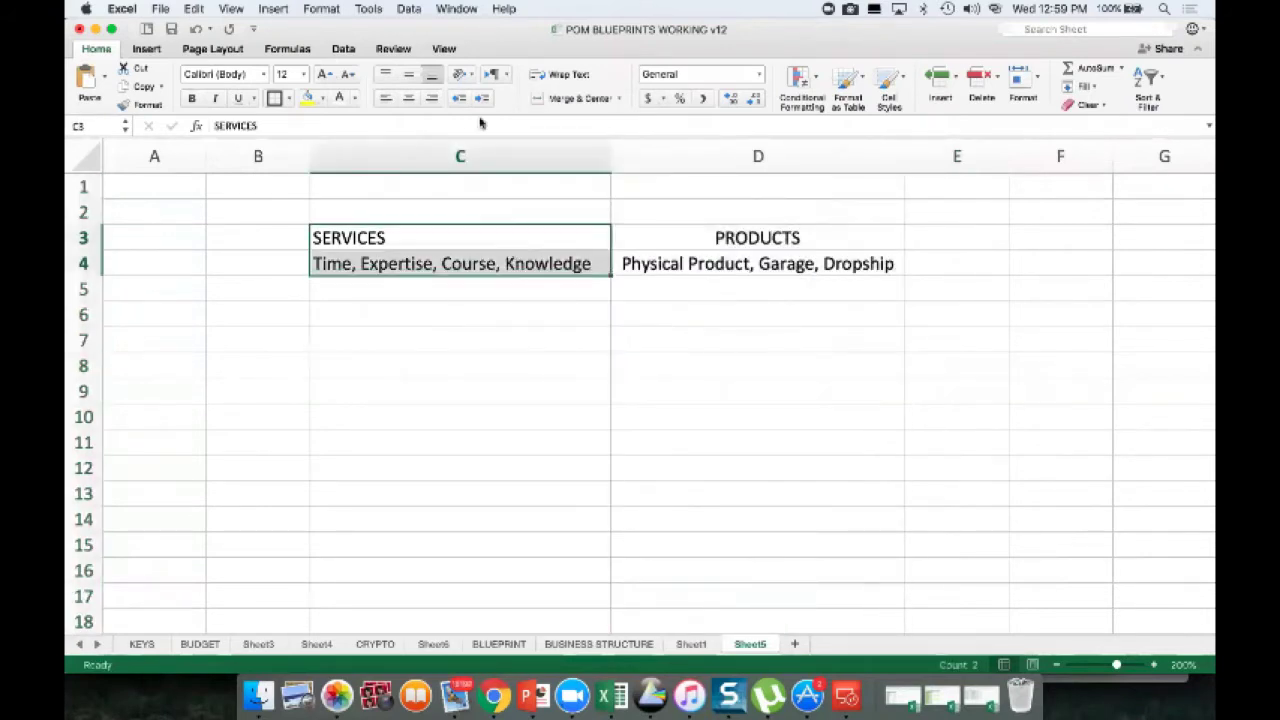
{"action": "left_click", "coordinate": [408, 97]}
{"action": "left_click", "coordinate": [723, 308]}
{"action": "left_click", "coordinate": [723, 294]}
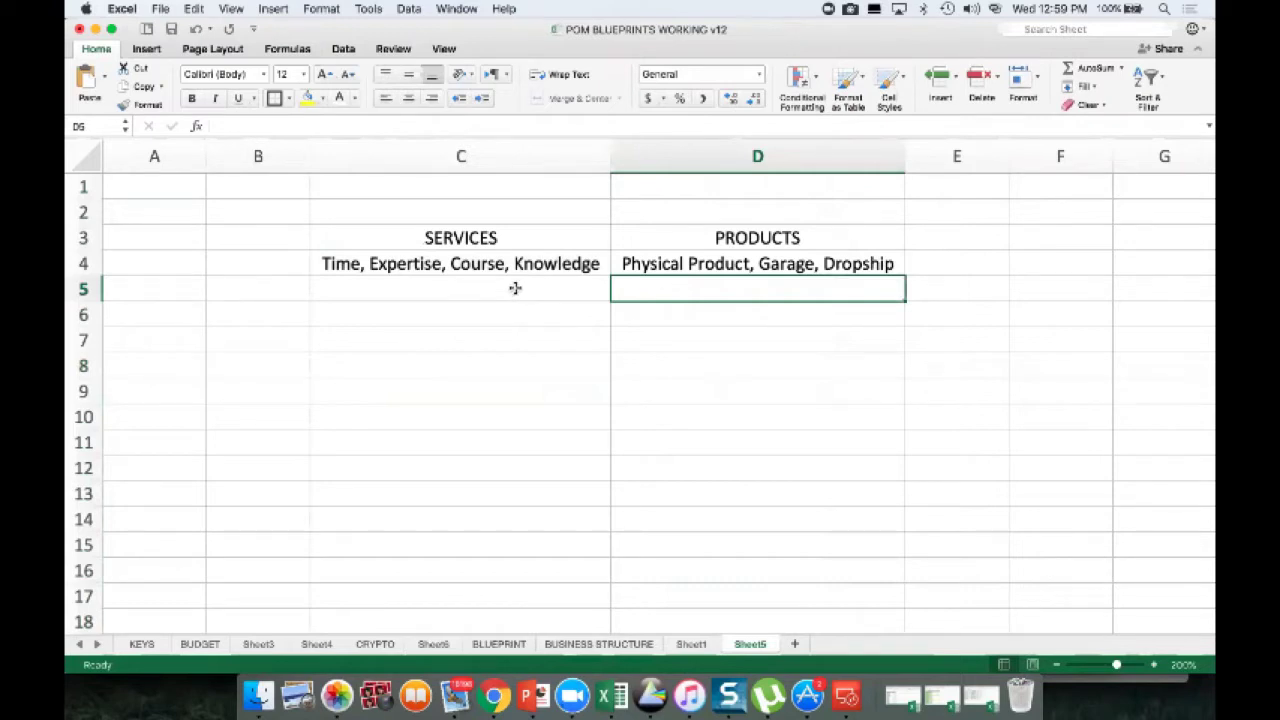
Step: Make the SERVICES and PRODUCTS headings in C3 and D3 bold
{"action": "left_click", "coordinate": [500, 246]}
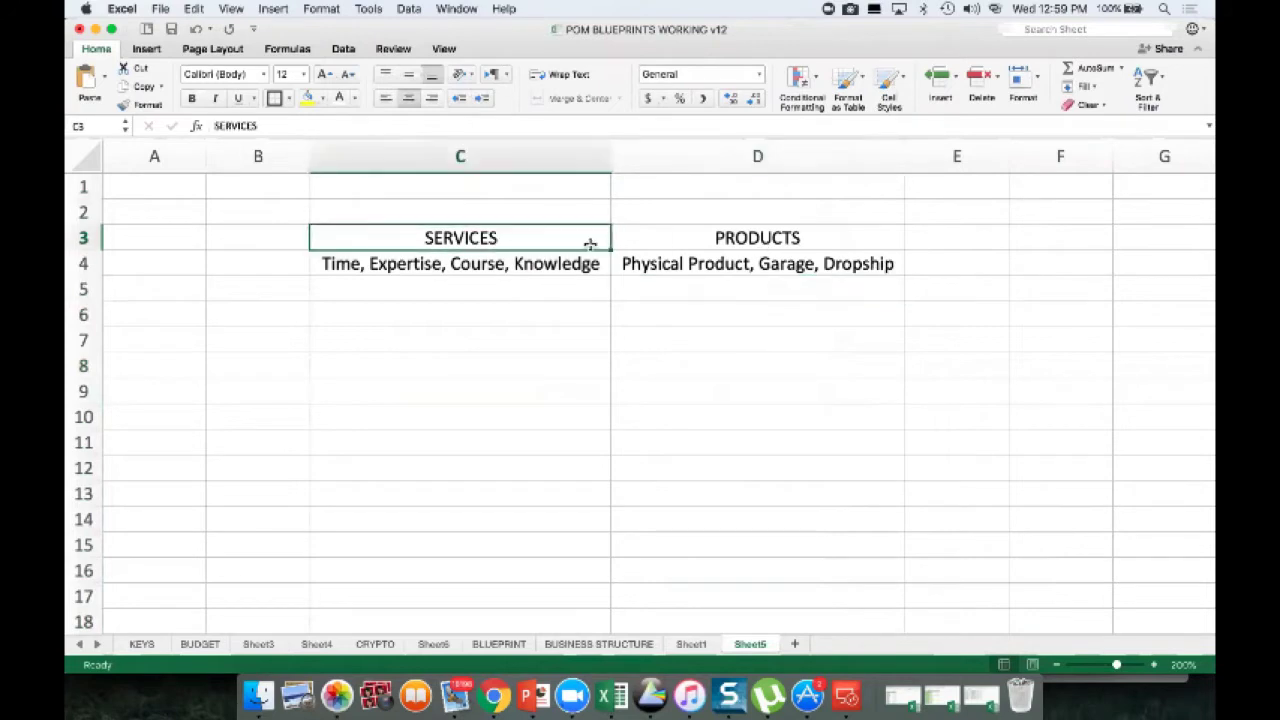
{"action": "key", "text": "super+b"}
{"action": "key", "text": "Right"}
{"action": "key", "text": "super+b"}
{"action": "key", "text": "Left"}
{"action": "key", "text": "Left"}
{"action": "key", "text": "Up"}
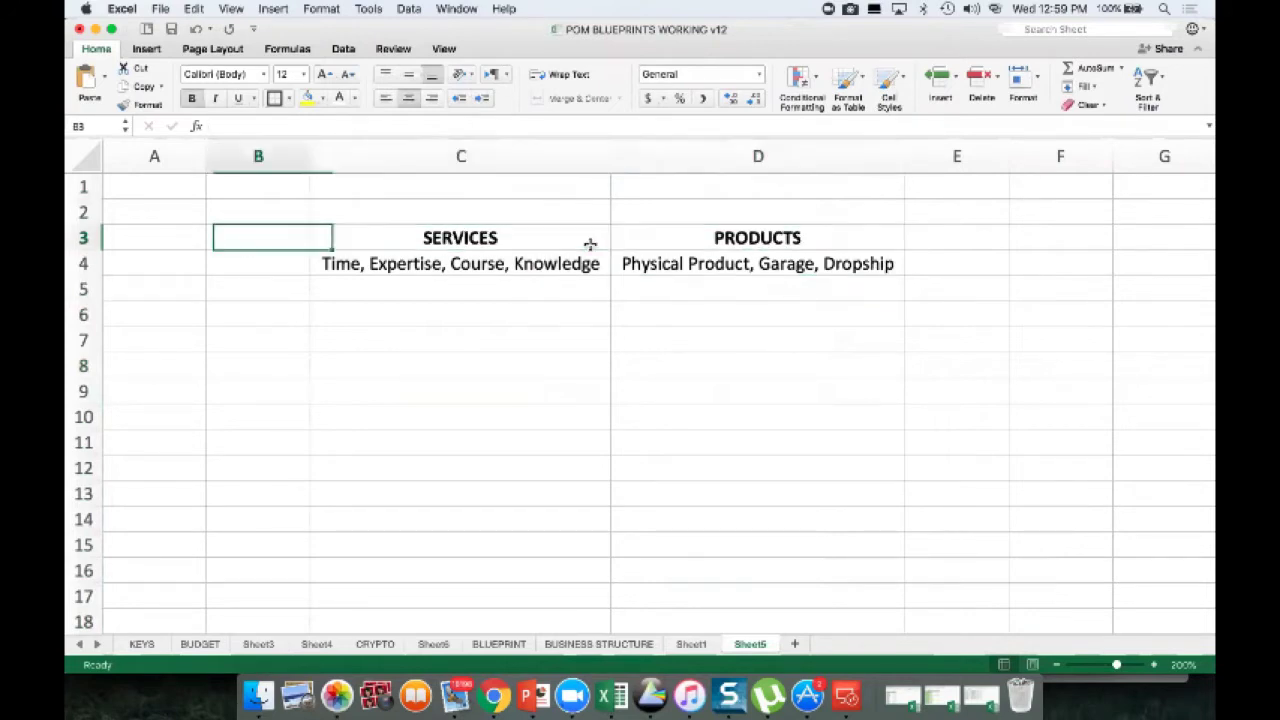
Step: Move the SERVICES and PRODUCTS block from C3:D4 down two rows to C5:D6
{"action": "key", "text": "Down"}
{"action": "key", "text": "Right"}
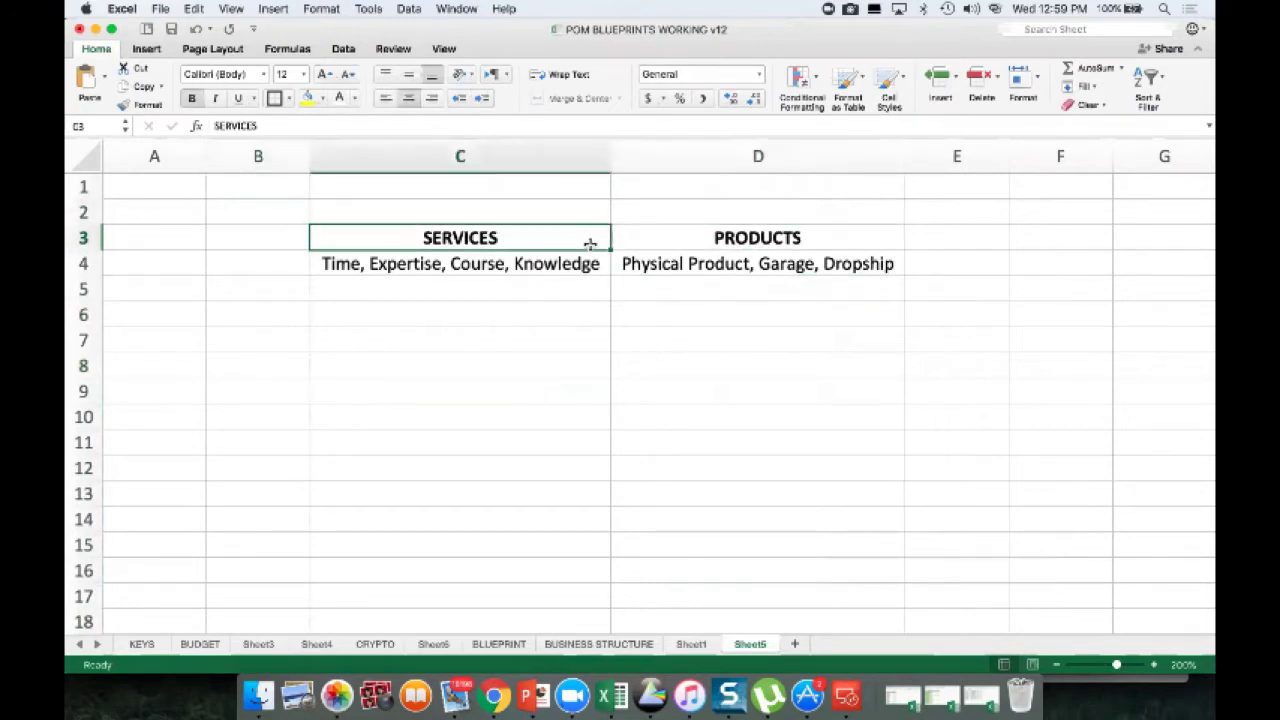
{"action": "key", "text": "shift+Right"}
{"action": "key", "text": "shift+Down"}
{"action": "key", "text": "super+c"}
{"action": "key", "text": "Down"}
{"action": "key", "text": "Down"}
{"action": "key", "text": "super+v"}
{"action": "key", "text": "Up"}
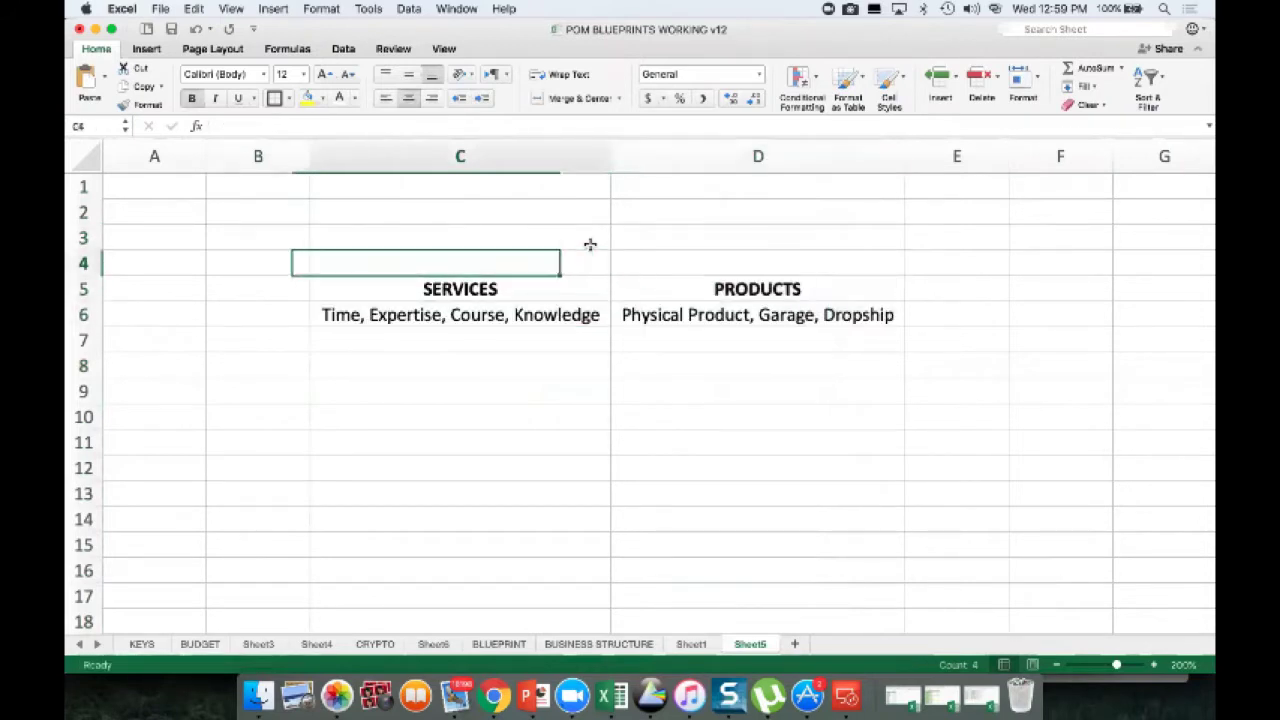
Step: Enter Service Providers, Local Businesses, Ecommerce and Network Marketers across B2:E2
{"action": "key", "text": "Left"}
{"action": "key", "text": "Up"}
{"action": "key", "text": "Up"}
{"action": "type", "text": "Servi"}
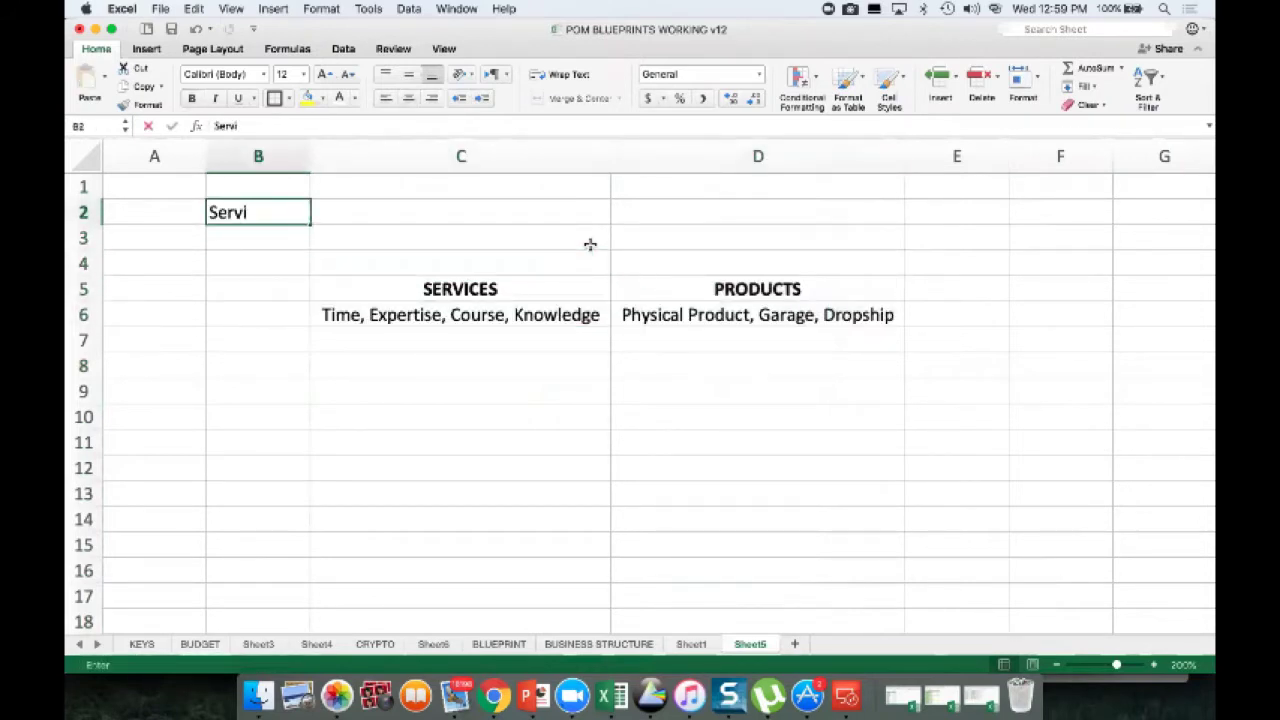
{"action": "type", "text": "ce Providers"}
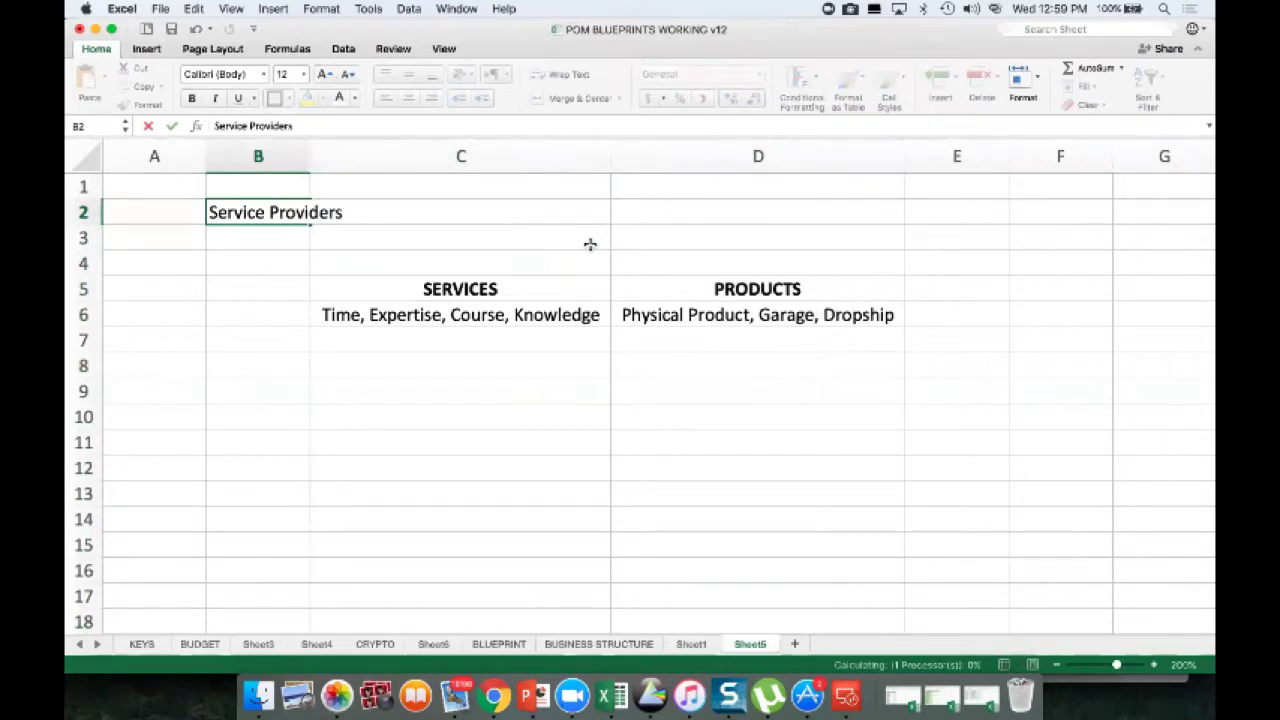
{"action": "key", "text": "Tab"}
{"action": "type", "text": "Local Businesses"}
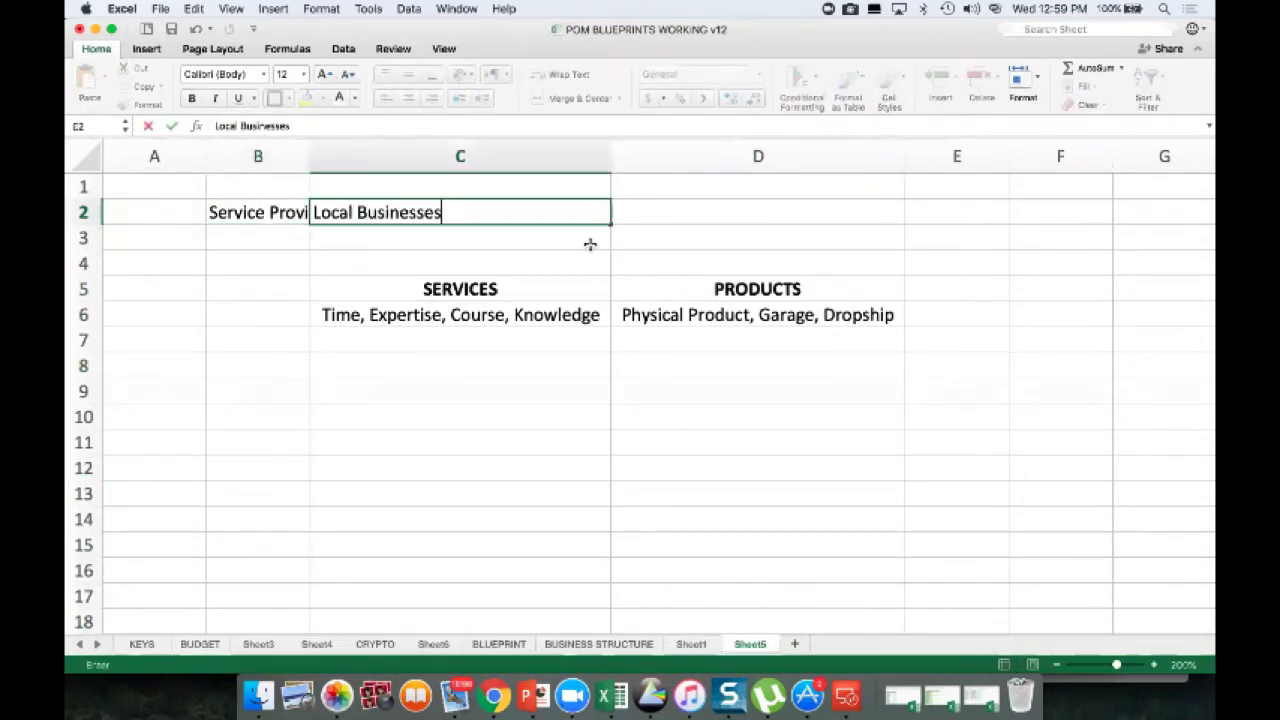
{"action": "key", "text": "Tab"}
{"action": "type", "text": "Ecommer"}
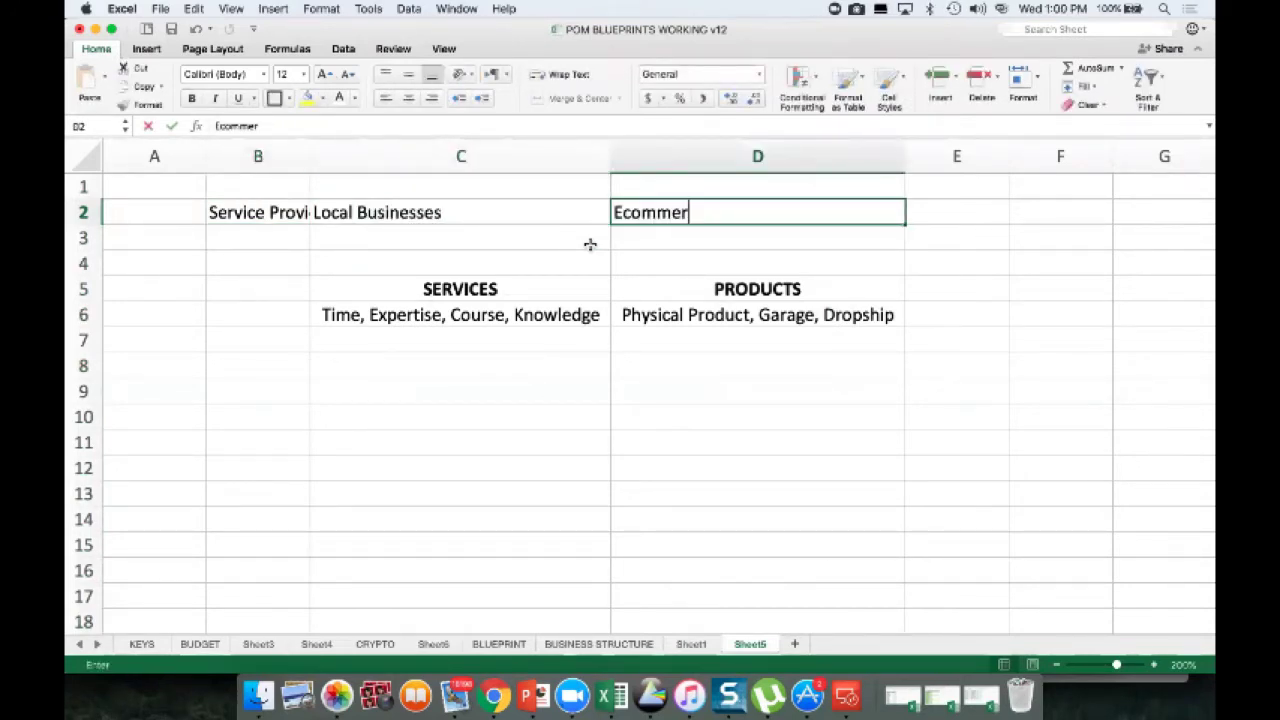
{"action": "type", "text": "ce"}
{"action": "key", "text": "Tab"}
{"action": "type", "text": "Network Marketers"}
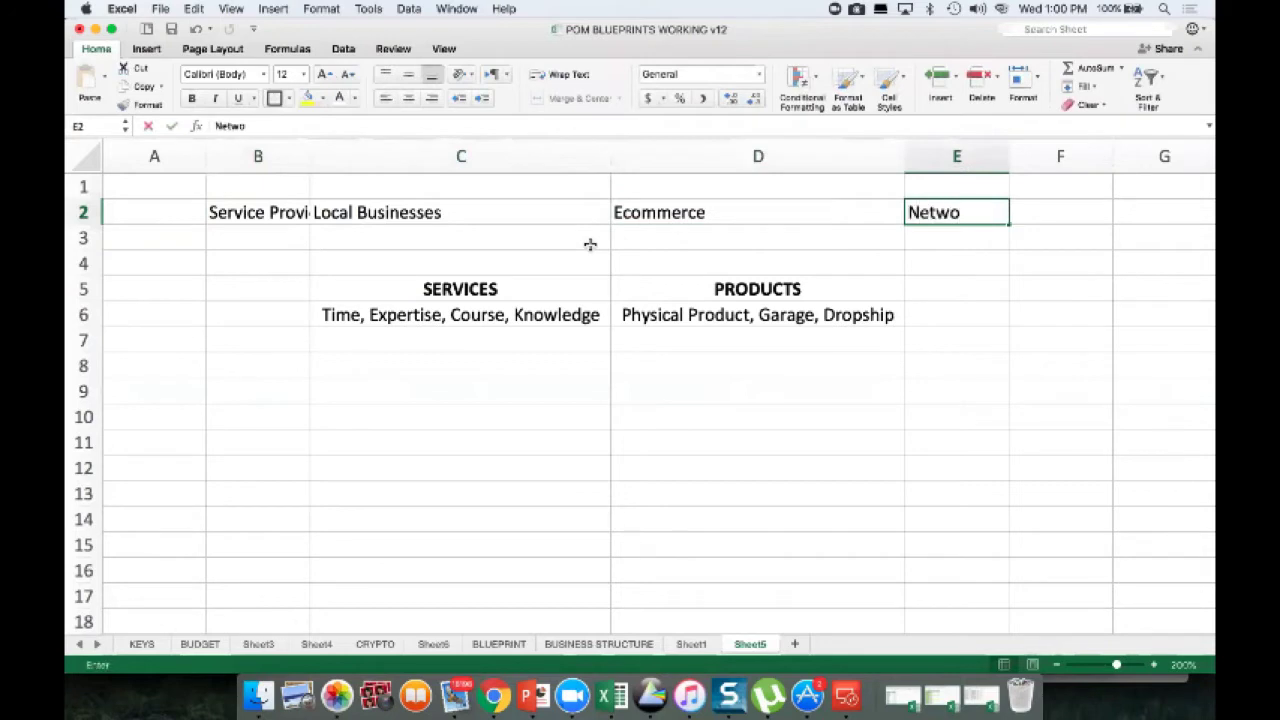
{"action": "key", "text": "Return"}
Step: Enter the title "Types of businesses" in B1 above the list of business types
{"action": "key", "text": "Up"}
{"action": "key", "text": "Left"}
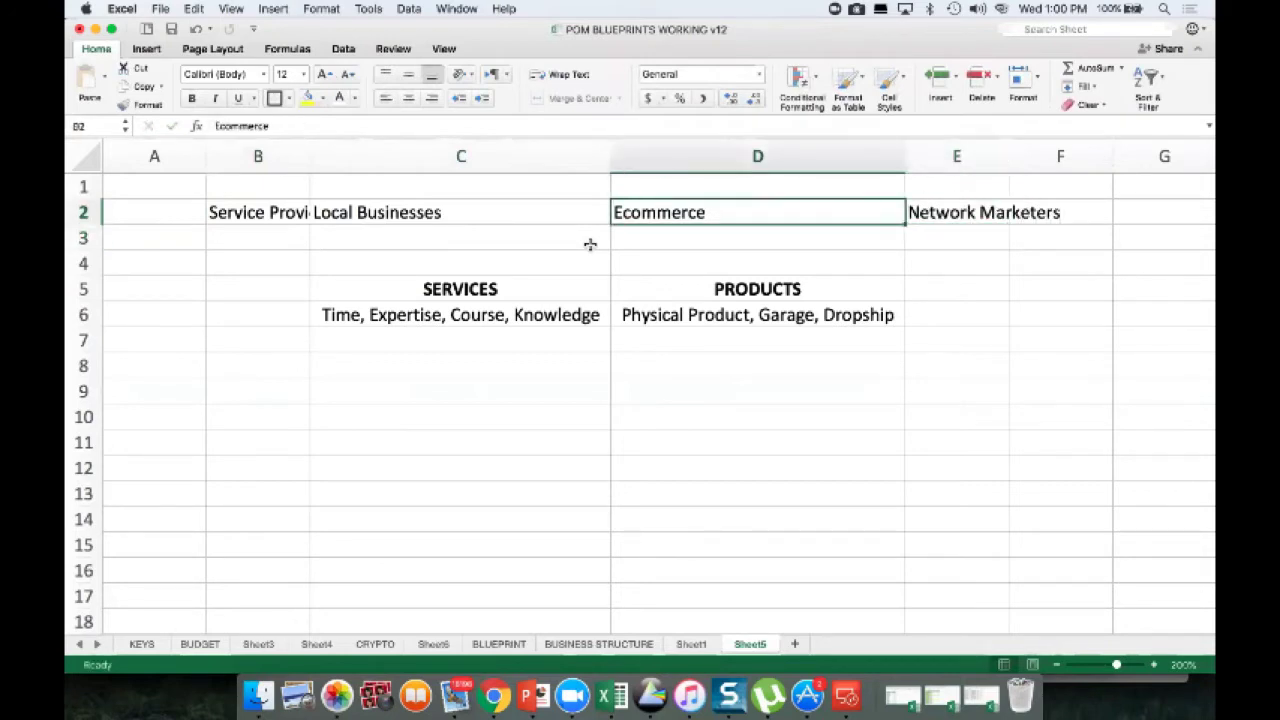
{"action": "key", "text": "Left"}
{"action": "key", "text": "Left"}
{"action": "key", "text": "Up"}
{"action": "type", "text": "Typ"}
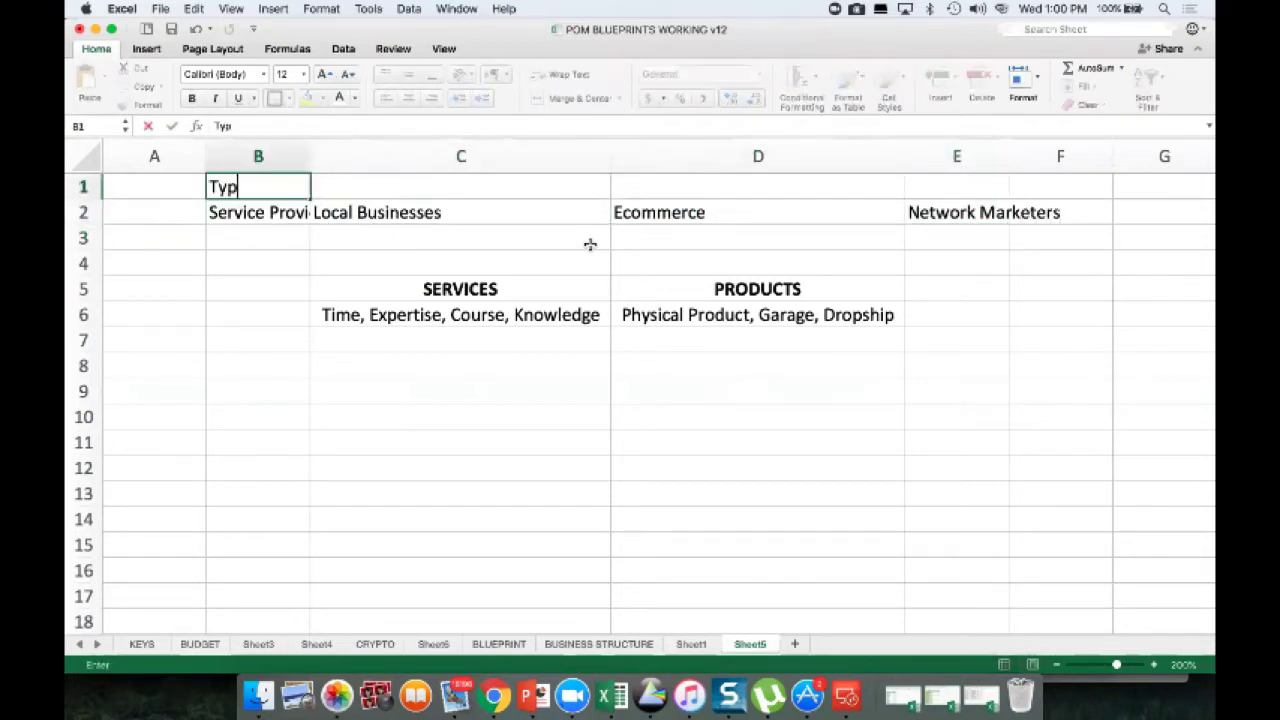
{"action": "type", "text": "es of busi"}
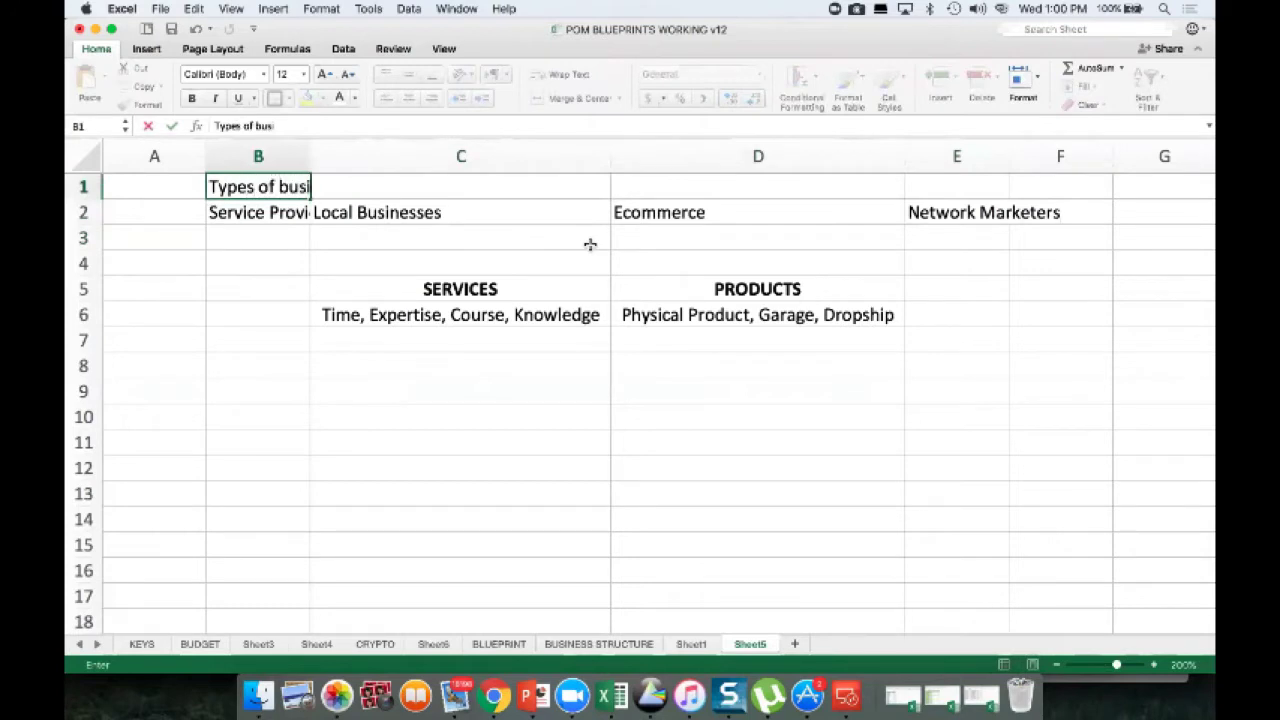
{"action": "type", "text": "nesses"}
{"action": "key", "text": "Return"}
Step: Merge and center the "Types of businesses" title across B1:E1 and make it bold
{"action": "key", "text": "Up"}
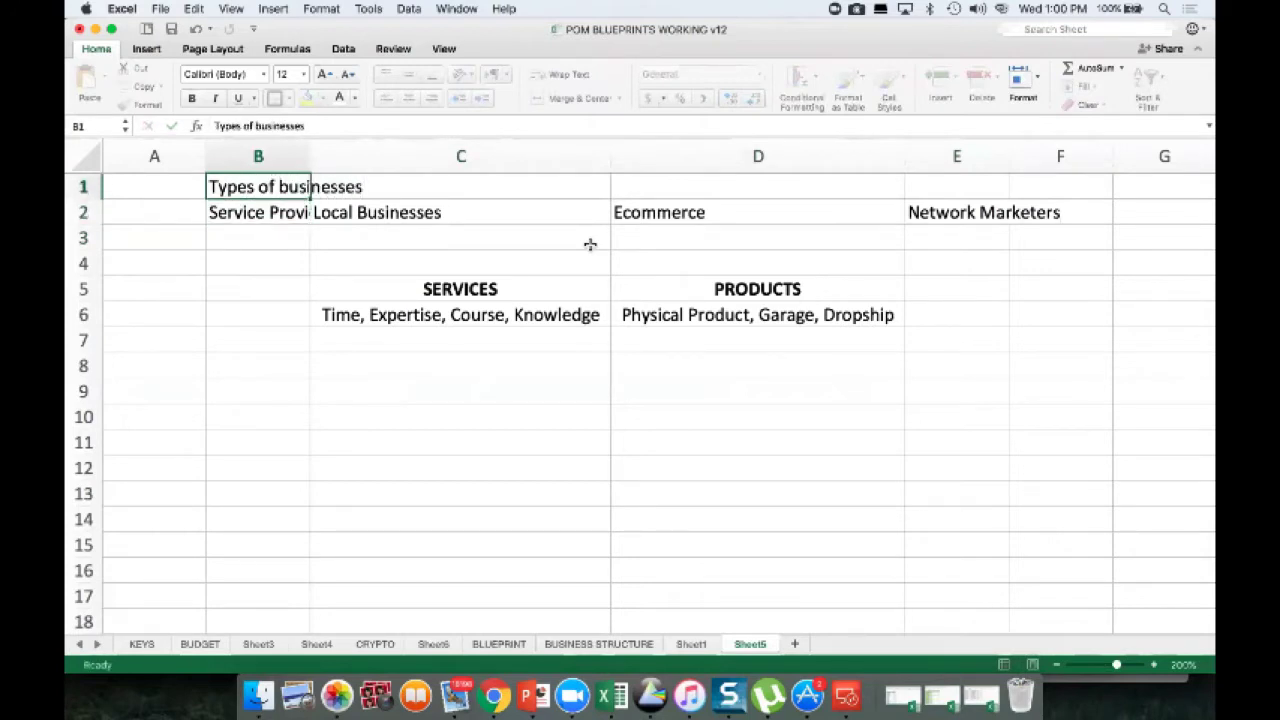
{"action": "key", "text": "shift+Right"}
{"action": "key", "text": "shift+Right"}
{"action": "key", "text": "shift+Right"}
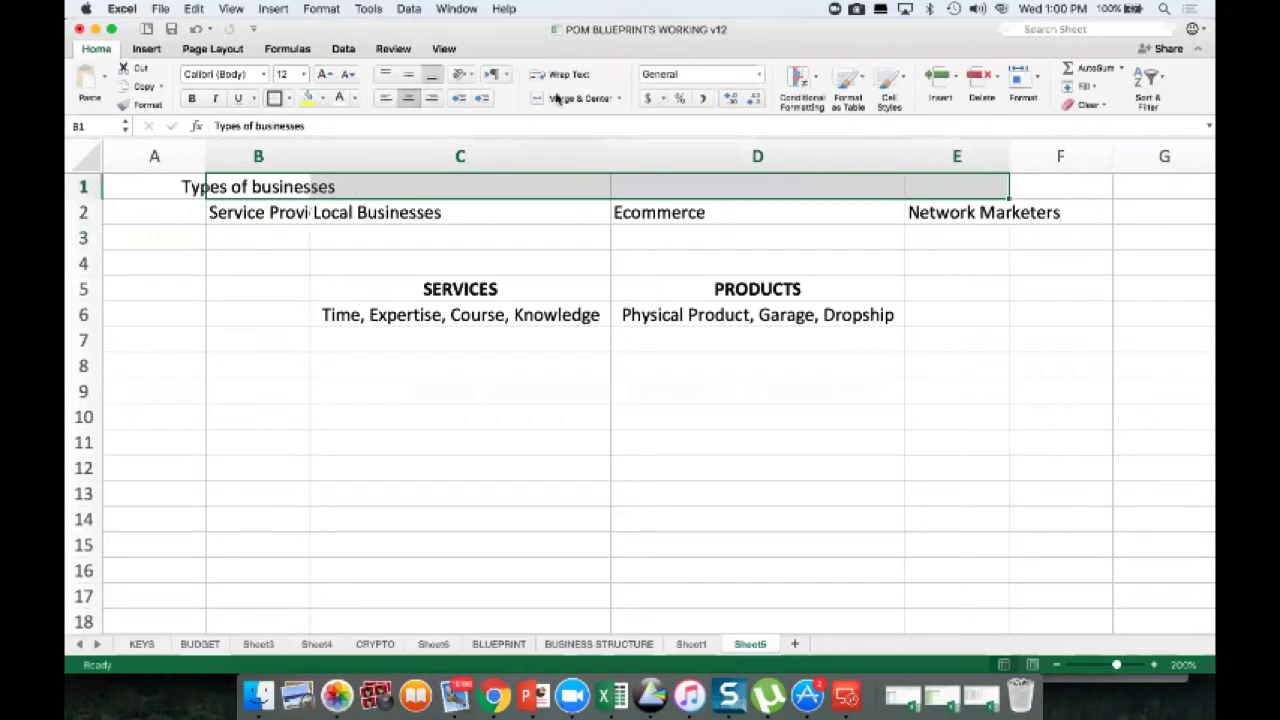
{"action": "left_click", "coordinate": [562, 97]}
{"action": "key", "text": "super+b"}
{"action": "left_click", "coordinate": [566, 268]}
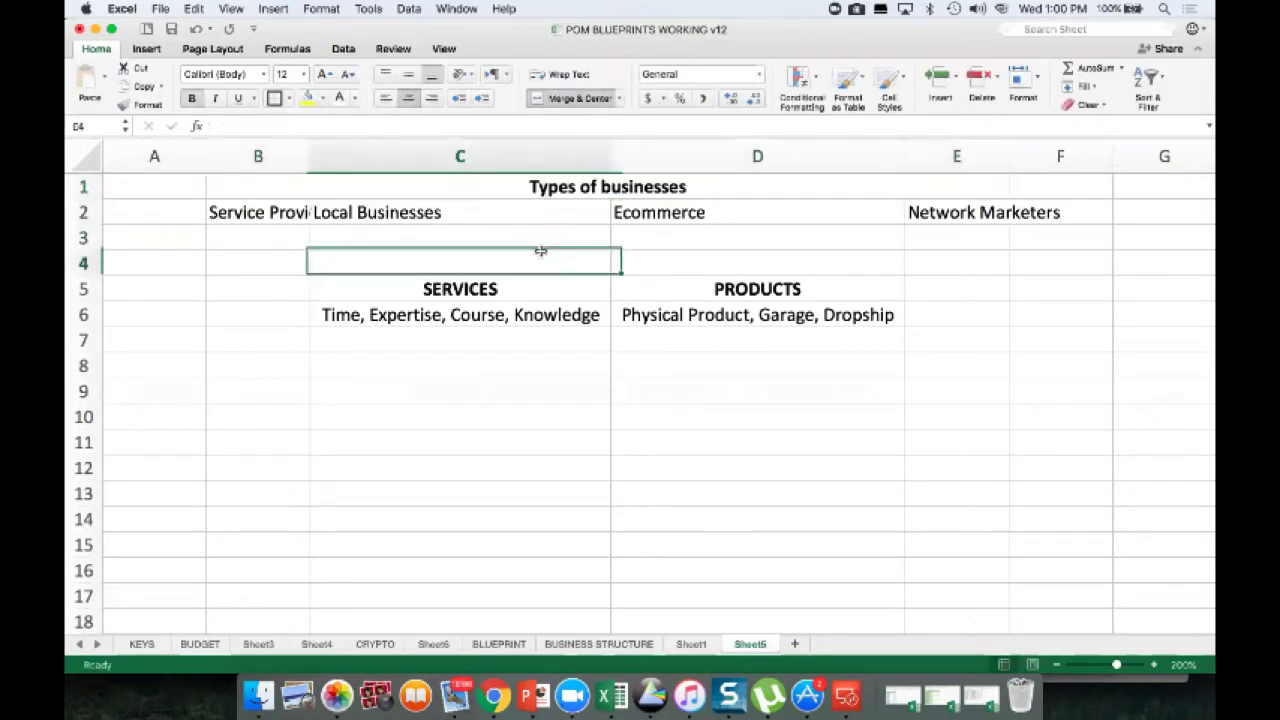
Step: Resize columns B through E to fit the business type labels in row 2
{"action": "left_click_drag", "start_coordinate": [310, 150], "coordinate": [366, 148]}
{"action": "left_click_drag", "start_coordinate": [666, 150], "coordinate": [554, 155]}
{"action": "left_click_drag", "start_coordinate": [845, 156], "coordinate": [703, 155]}
{"action": "left_click_drag", "start_coordinate": [806, 150], "coordinate": [895, 150]}
{"action": "left_click", "coordinate": [850, 316]}
Step: Fill the merged "Types of businesses" title cell with yellow
{"action": "left_click", "coordinate": [612, 188]}
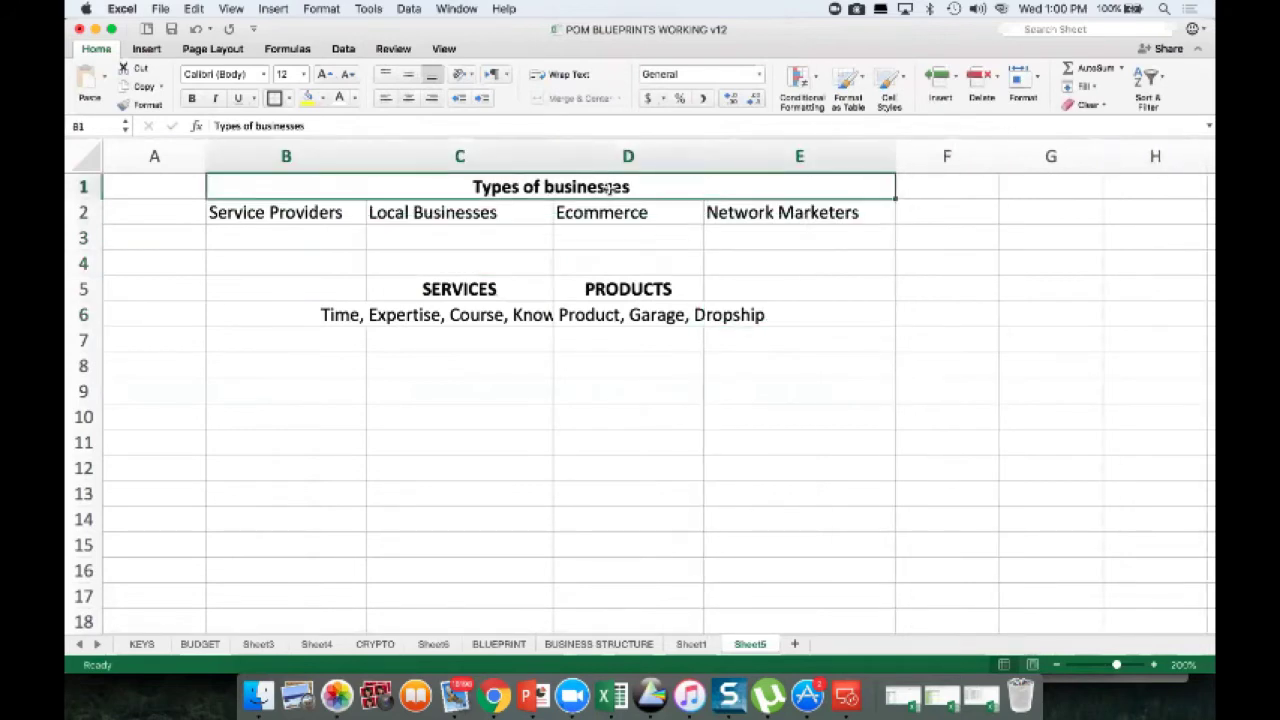
{"action": "left_click", "coordinate": [308, 97]}
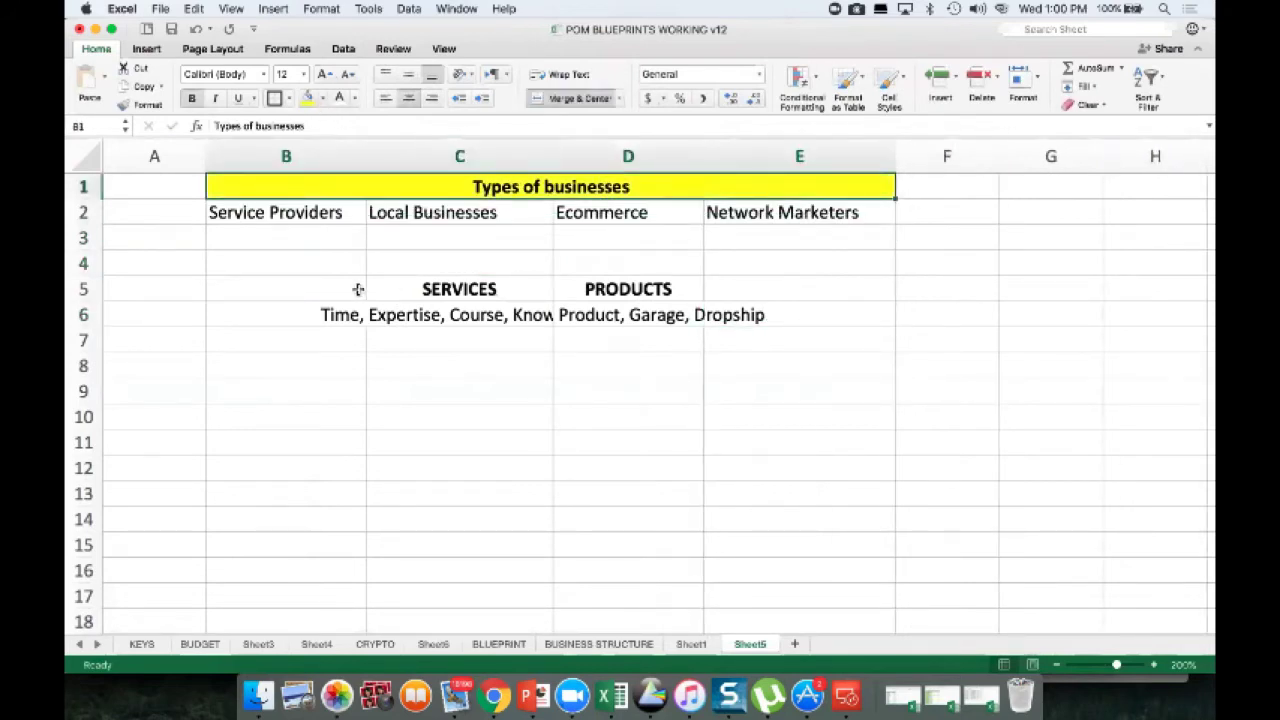
Step: Enter "What do you sell" in C4 above the SERVICES and PRODUCTS headings
{"action": "left_click", "coordinate": [358, 289]}
{"action": "left_click", "coordinate": [436, 282]}
{"action": "left_click", "coordinate": [452, 260]}
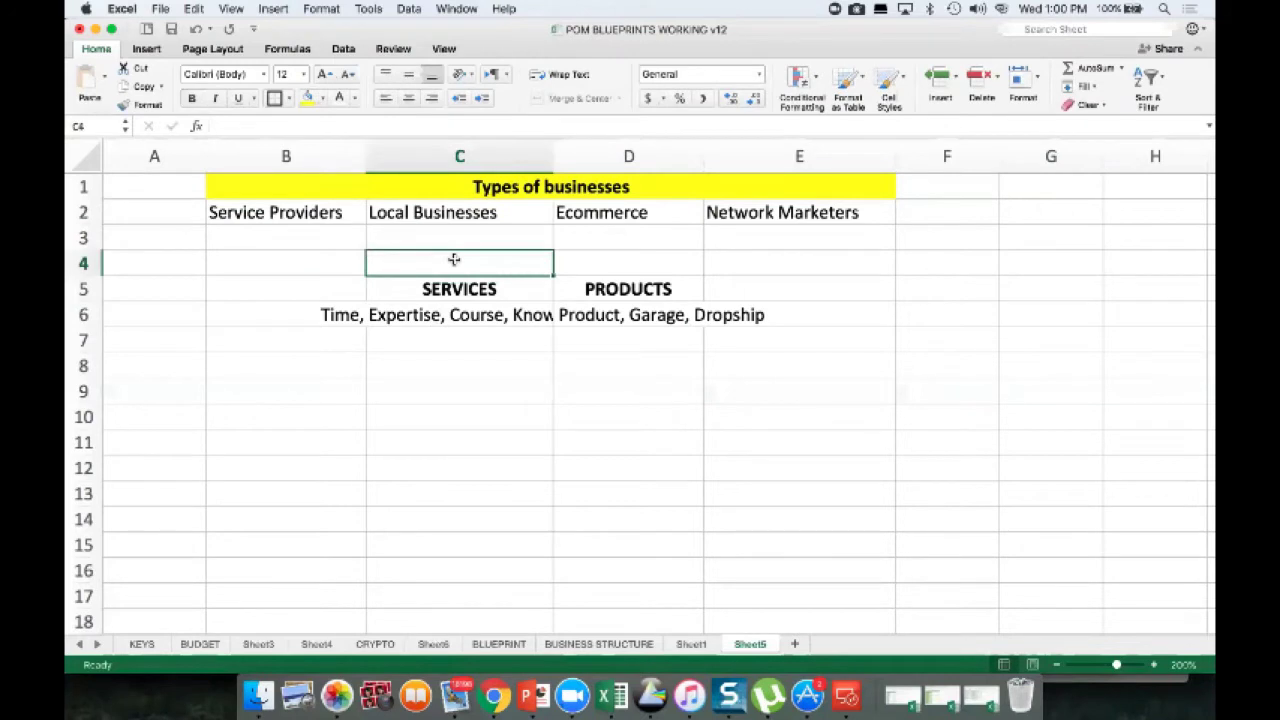
{"action": "type", "text": "What do you sell"}
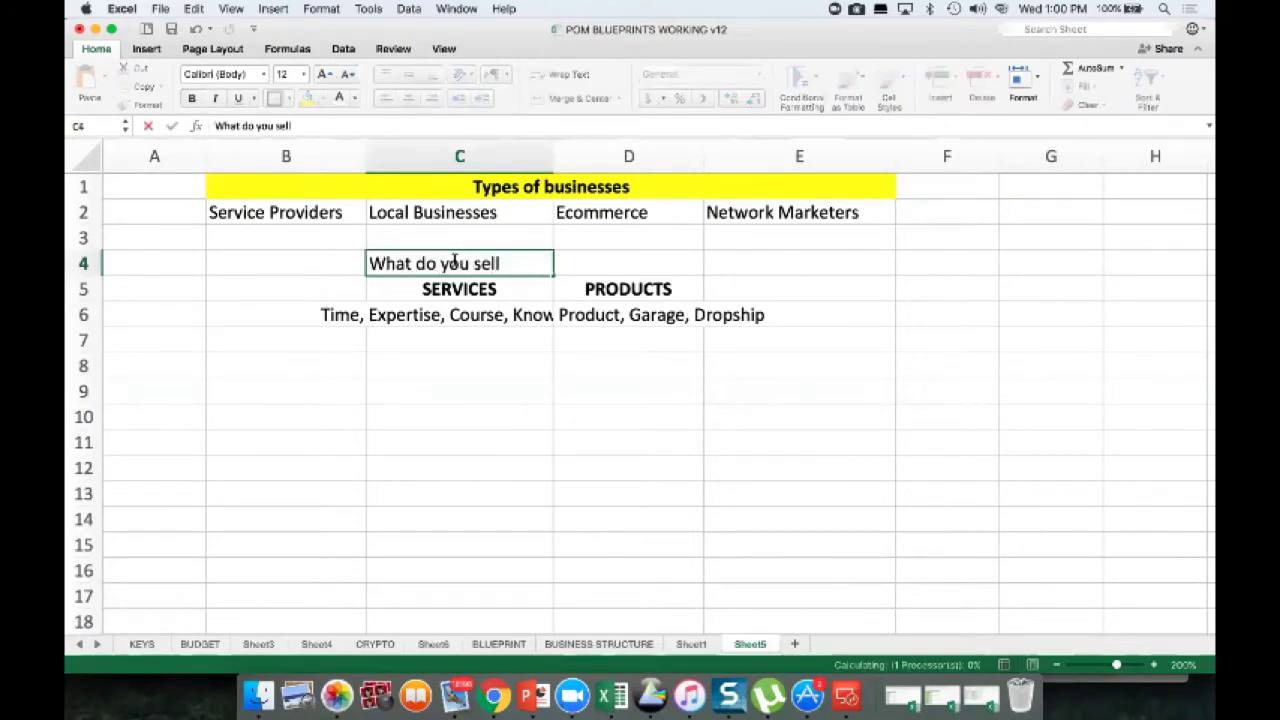
{"action": "key", "text": "Return"}
Step: Merge and center the "What do you sell" heading across B4:E4
{"action": "key", "text": "Right"}
{"action": "key", "text": "Right"}
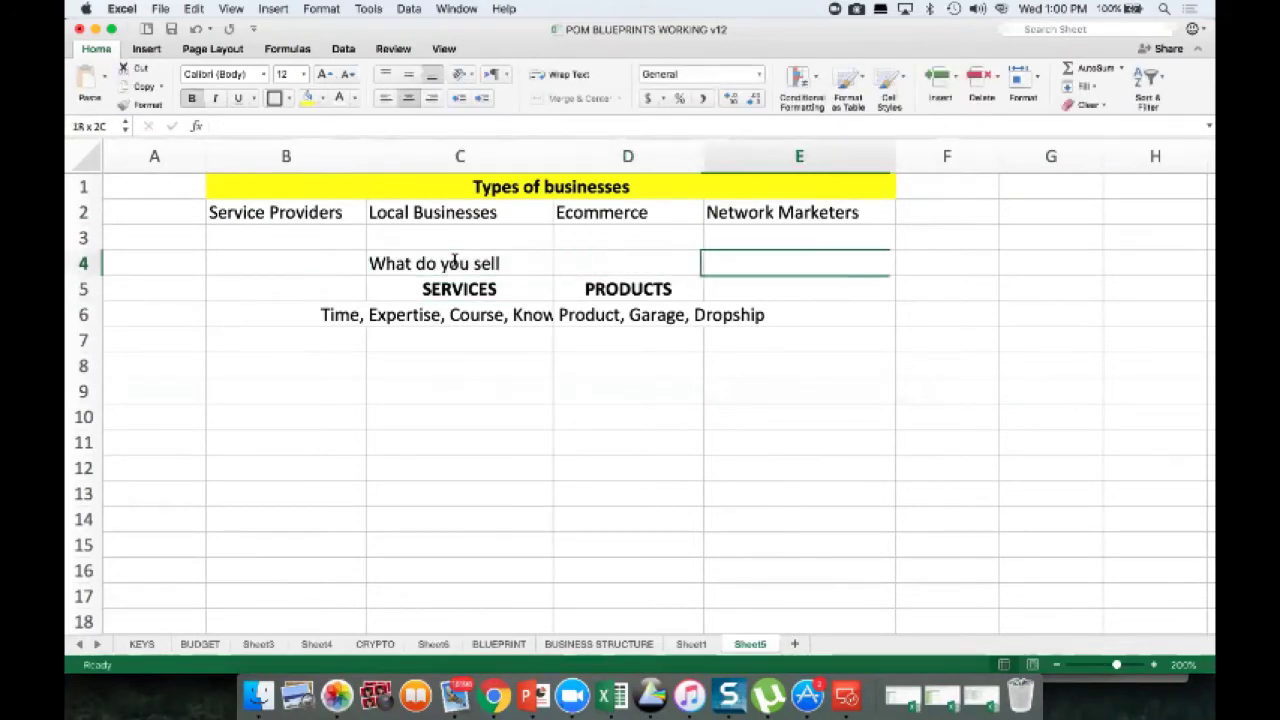
{"action": "key", "text": "shift+Left"}
{"action": "key", "text": "shift+Left"}
{"action": "key", "text": "shift+Left"}
{"action": "left_click", "coordinate": [575, 98]}
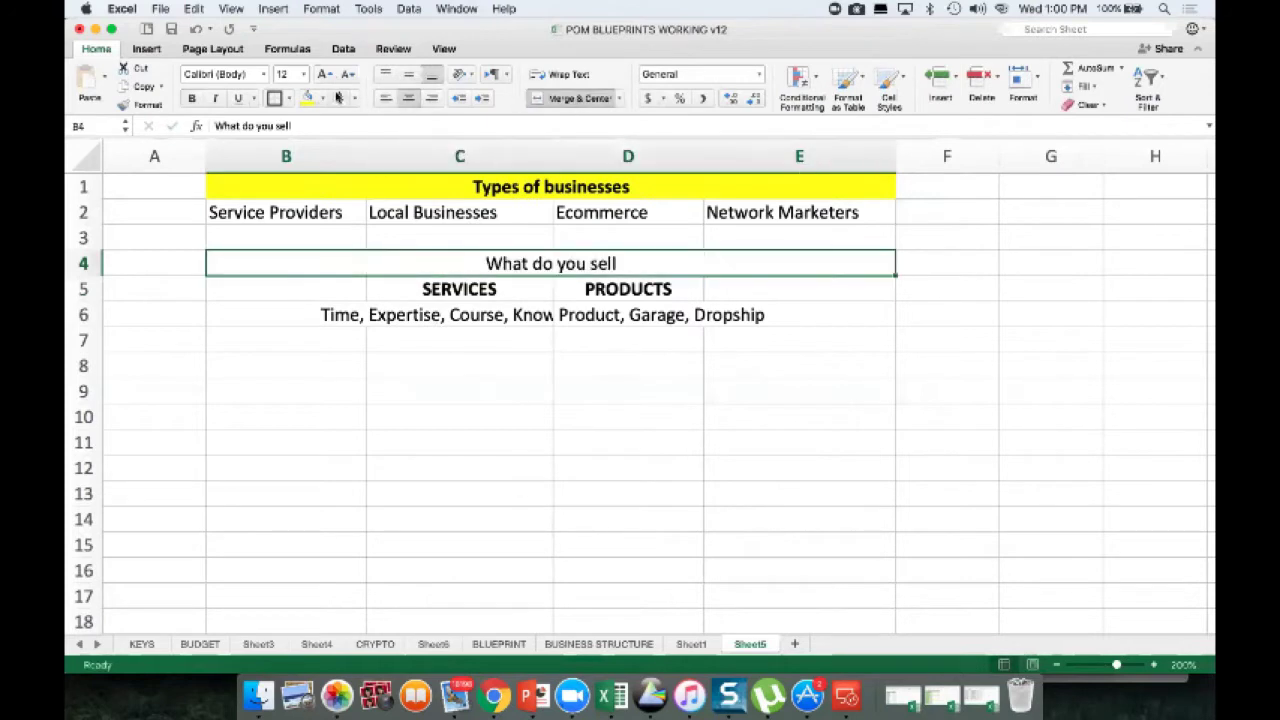
Step: Fill the merged "What do you sell" heading with bright turquoise and make its text bold
{"action": "left_click", "coordinate": [322, 98]}
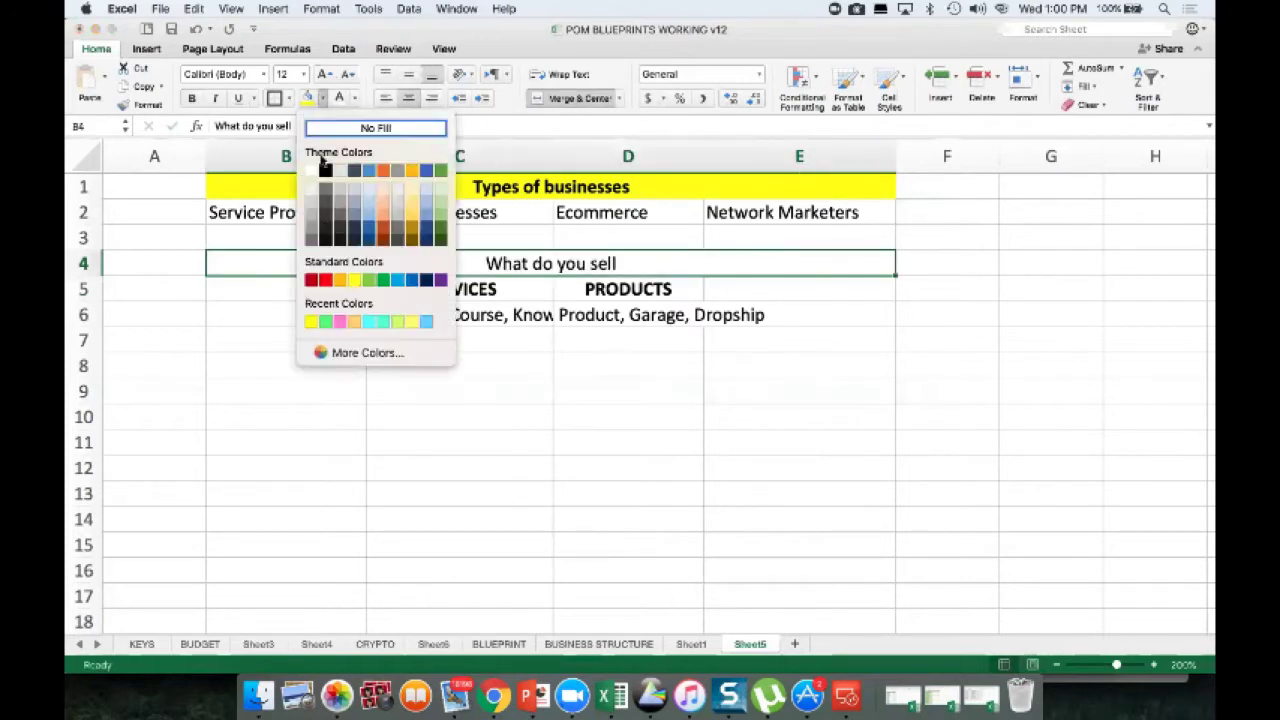
{"action": "left_click", "coordinate": [366, 321]}
{"action": "left_click", "coordinate": [600, 391]}
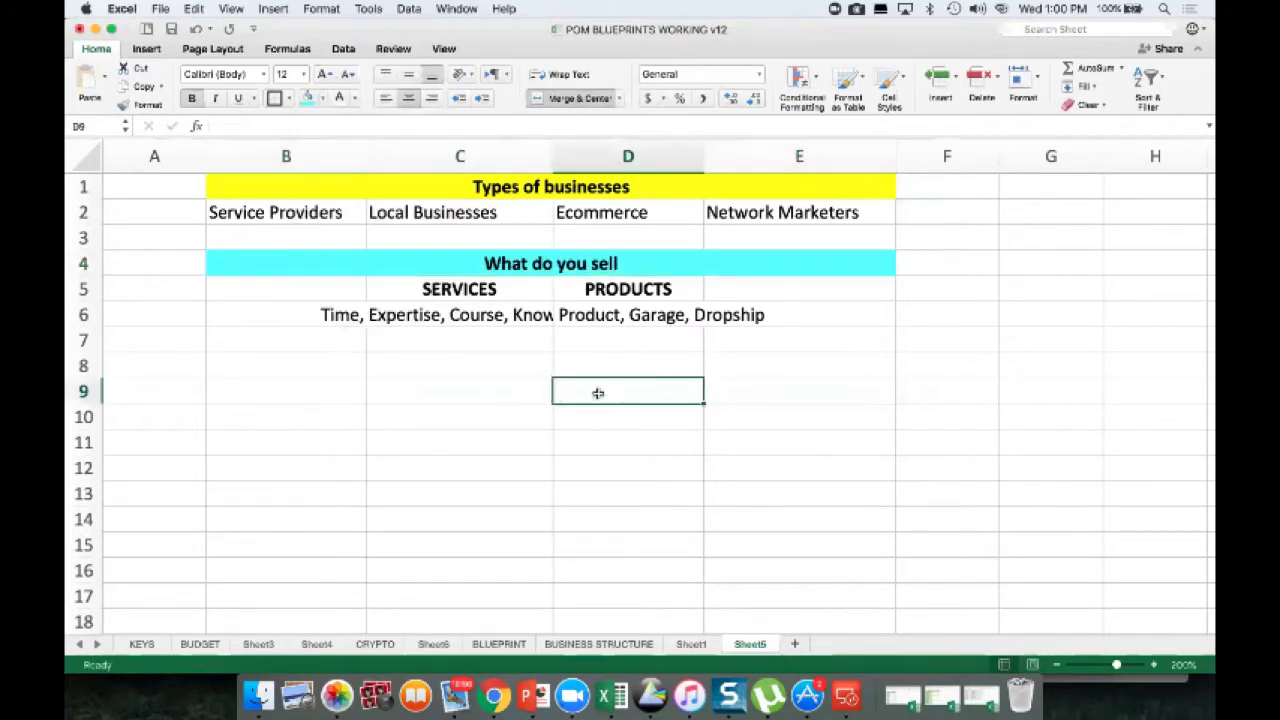
Step: Enter "Mechanism to sell it" in C8 and move it down to C12
{"action": "left_click", "coordinate": [561, 184]}
{"action": "left_click", "coordinate": [538, 266]}
{"action": "left_click", "coordinate": [528, 362]}
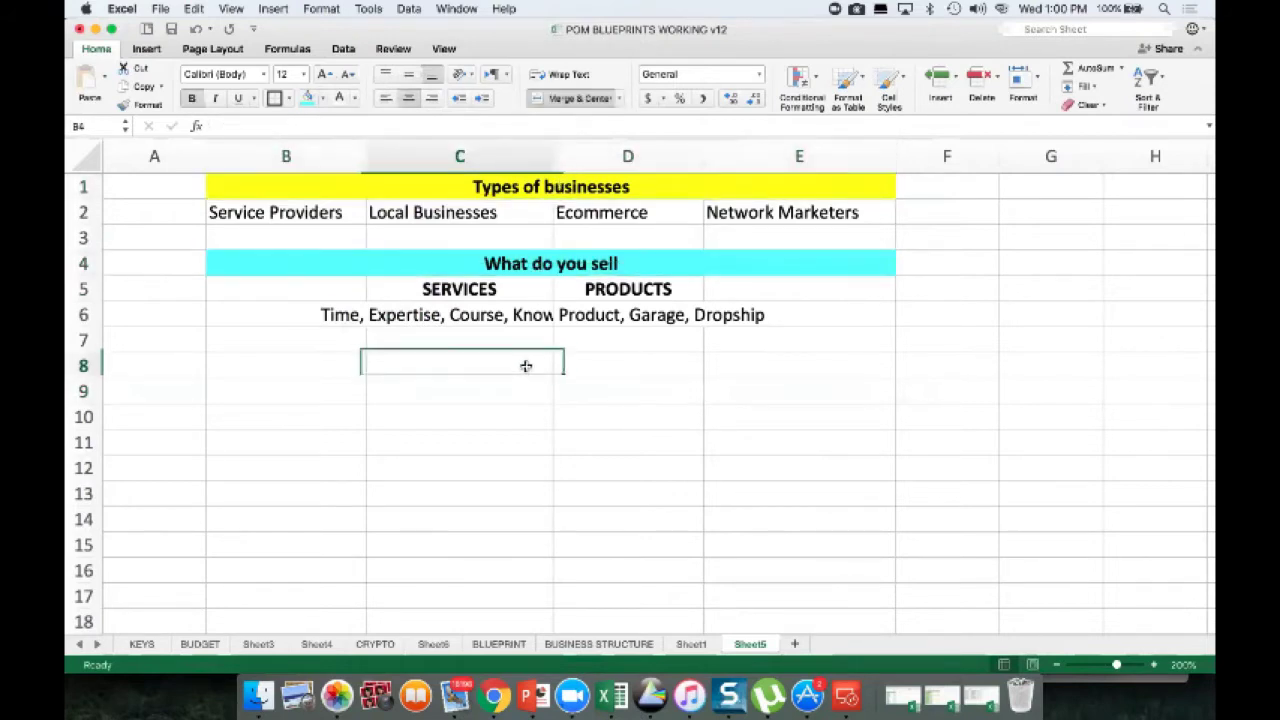
{"action": "type", "text": "Mechanis"}
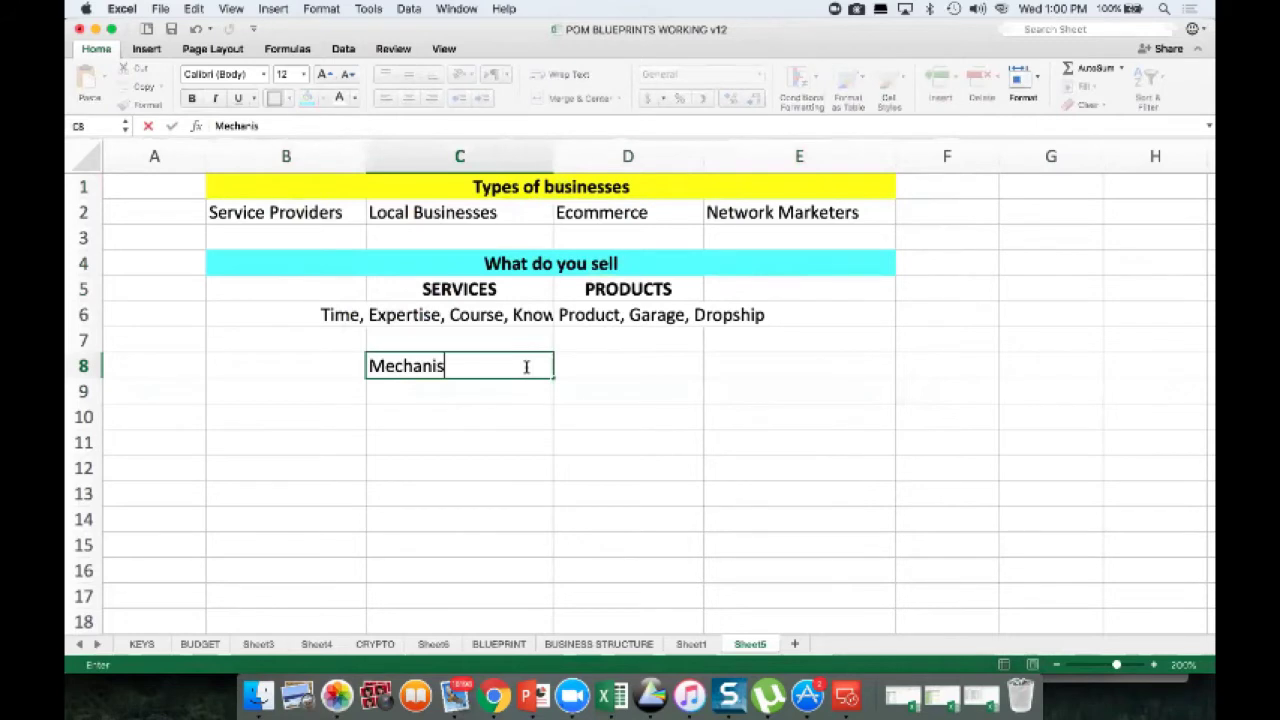
{"action": "type", "text": "m to sell it"}
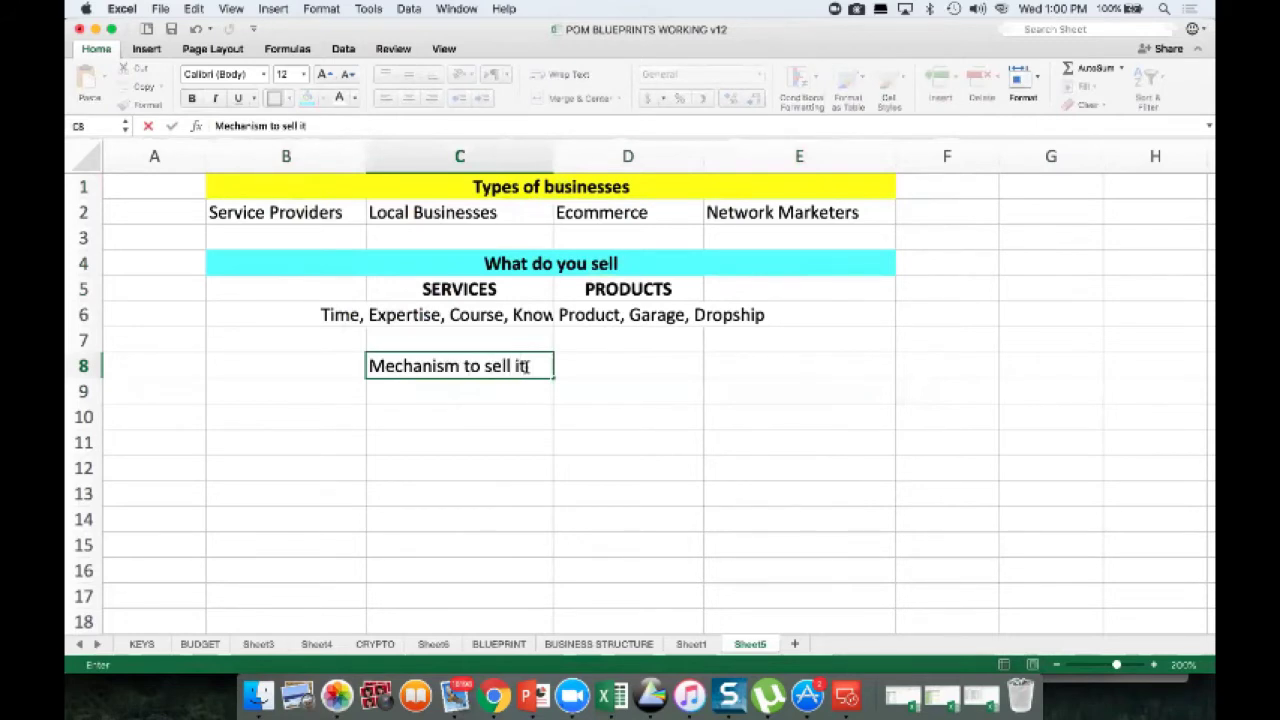
{"action": "key", "text": "Return"}
{"action": "left_click", "coordinate": [528, 366]}
{"action": "left_click_drag", "start_coordinate": [528, 366], "coordinate": [528, 468]}
Step: Enter "Hand sell your products" in C8 and delete that entry
{"action": "left_click", "coordinate": [526, 367]}
{"action": "type", "text": "Hand"}
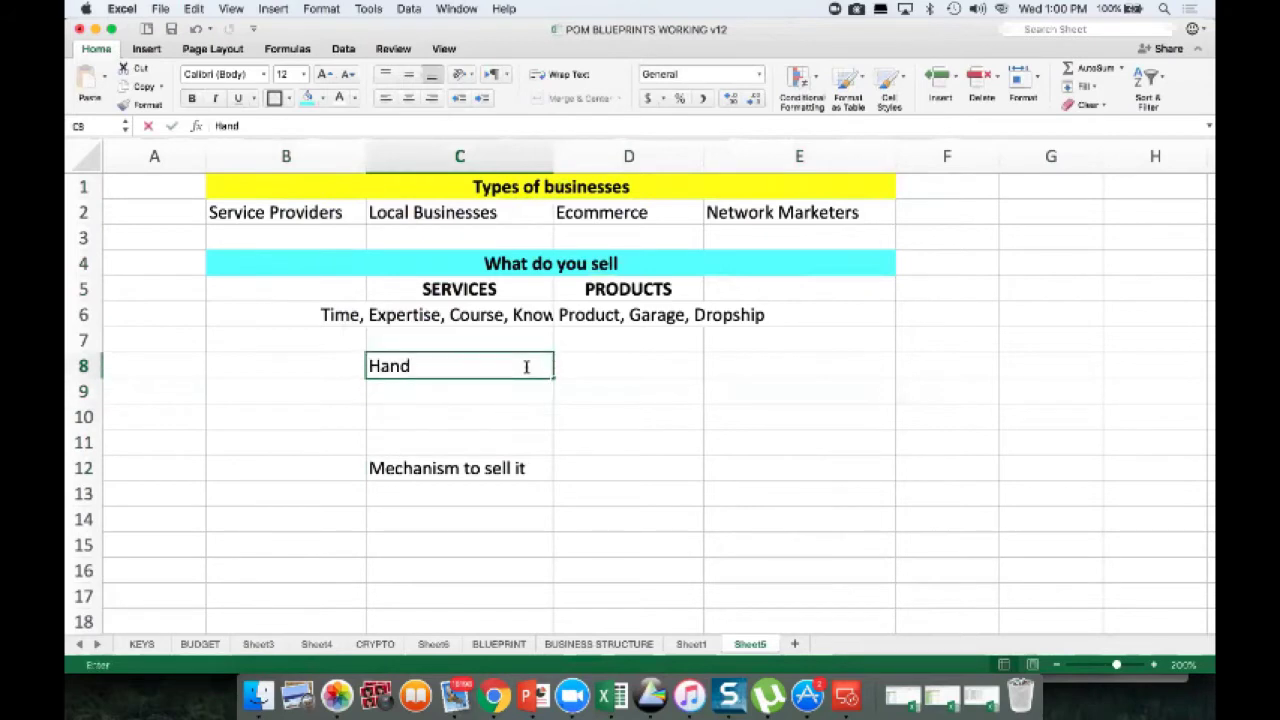
{"action": "type", "text": " sell your products"}
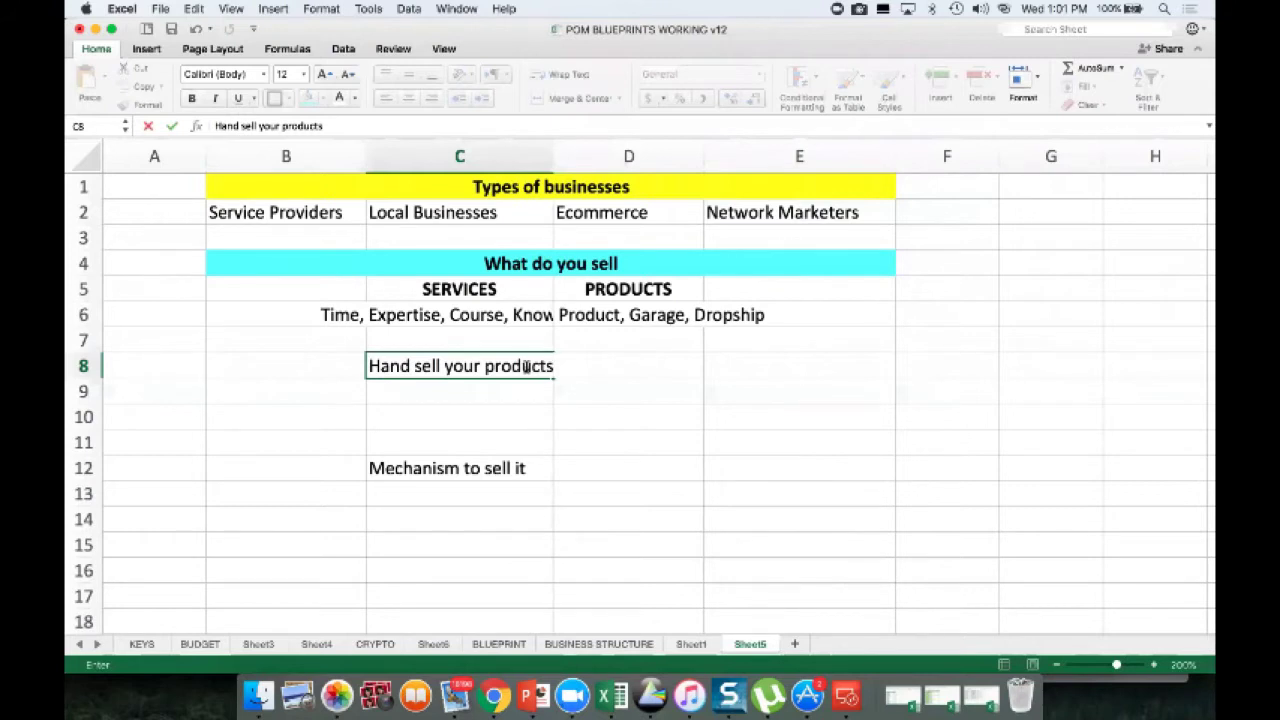
{"action": "left_click", "coordinate": [491, 409]}
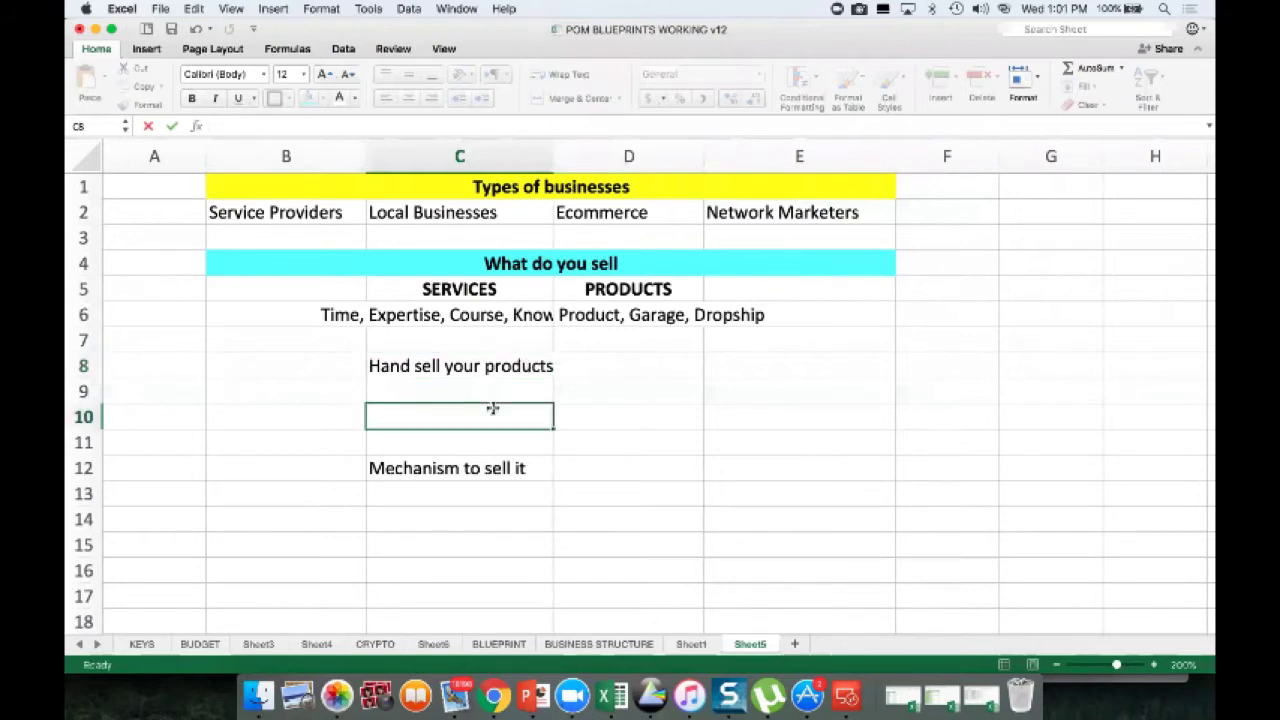
{"action": "left_click", "coordinate": [500, 386]}
{"action": "key", "text": "Up"}
{"action": "key", "text": "BackSpace"}
Step: Fill row 8 with "SMALL" in C8, "Scratch" in D8 and "$10K" in E8
{"action": "left_click", "coordinate": [498, 385]}
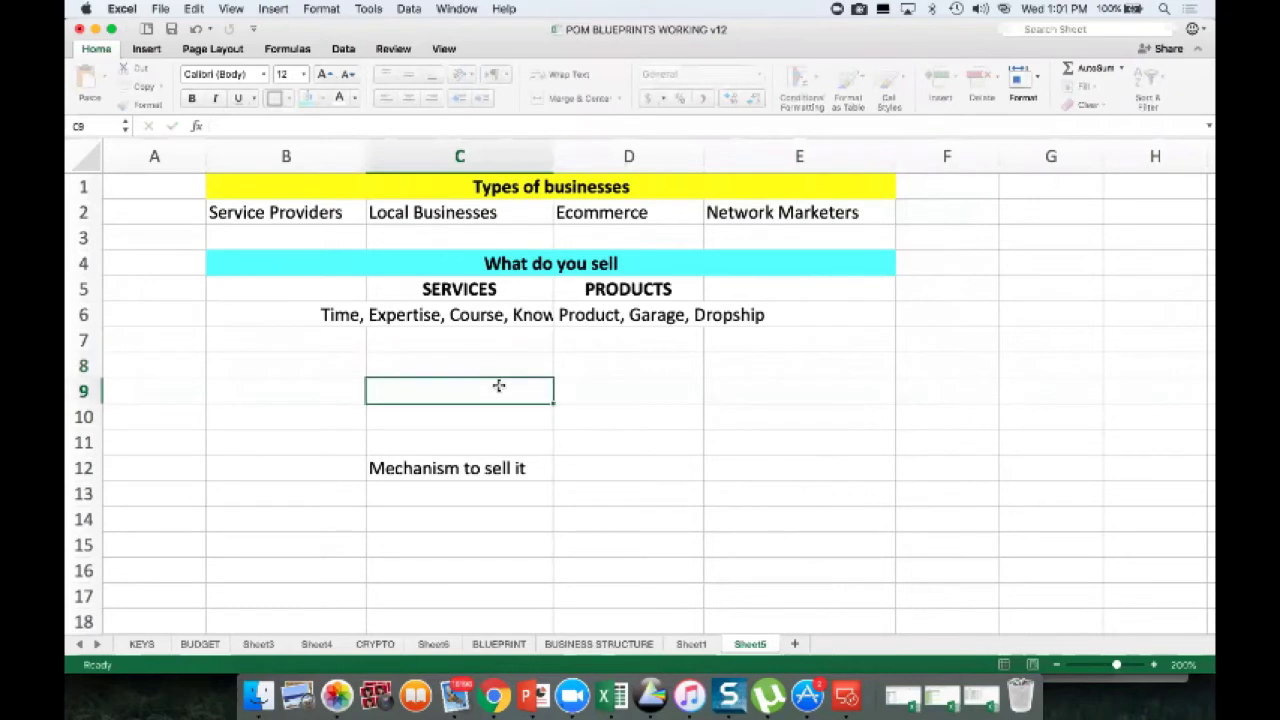
{"action": "key", "text": "Up"}
{"action": "type", "text": "SAM"}
{"action": "key", "text": "BackSpace"}
{"action": "key", "text": "BackSpace"}
{"action": "type", "text": "MALL"}
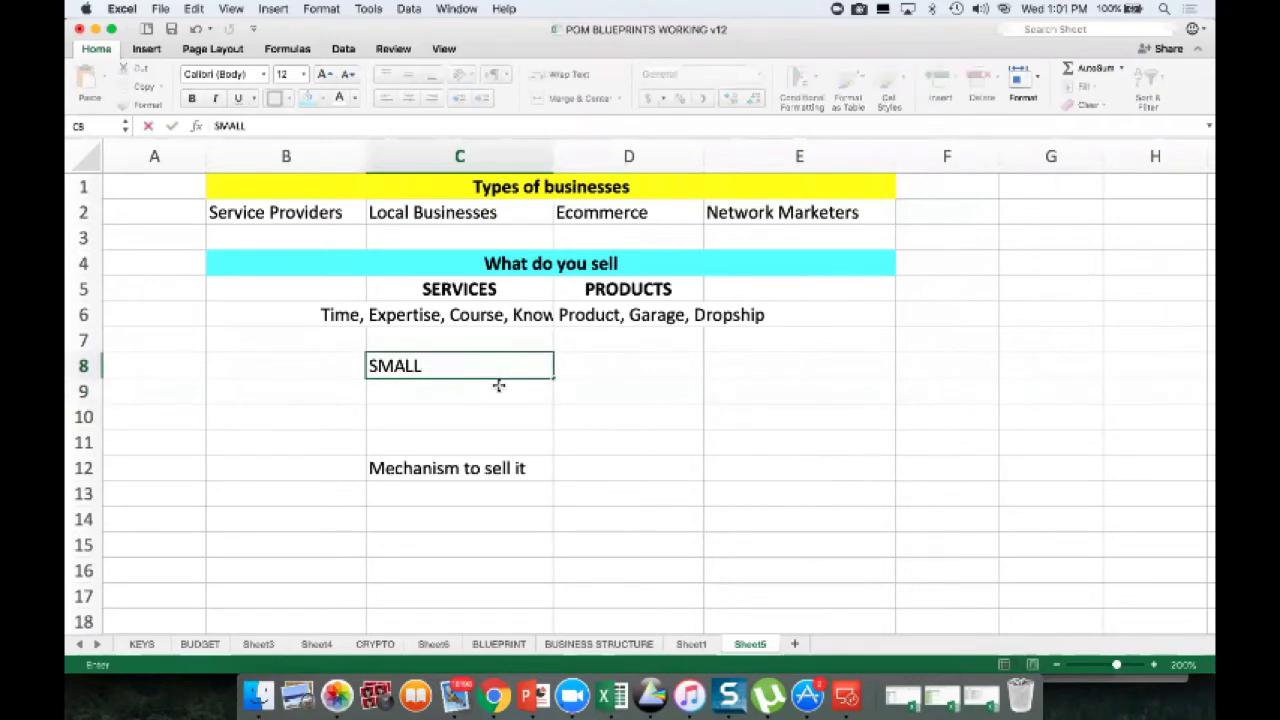
{"action": "left_click", "coordinate": [498, 385]}
{"action": "key", "text": "Up"}
{"action": "key", "text": "Right"}
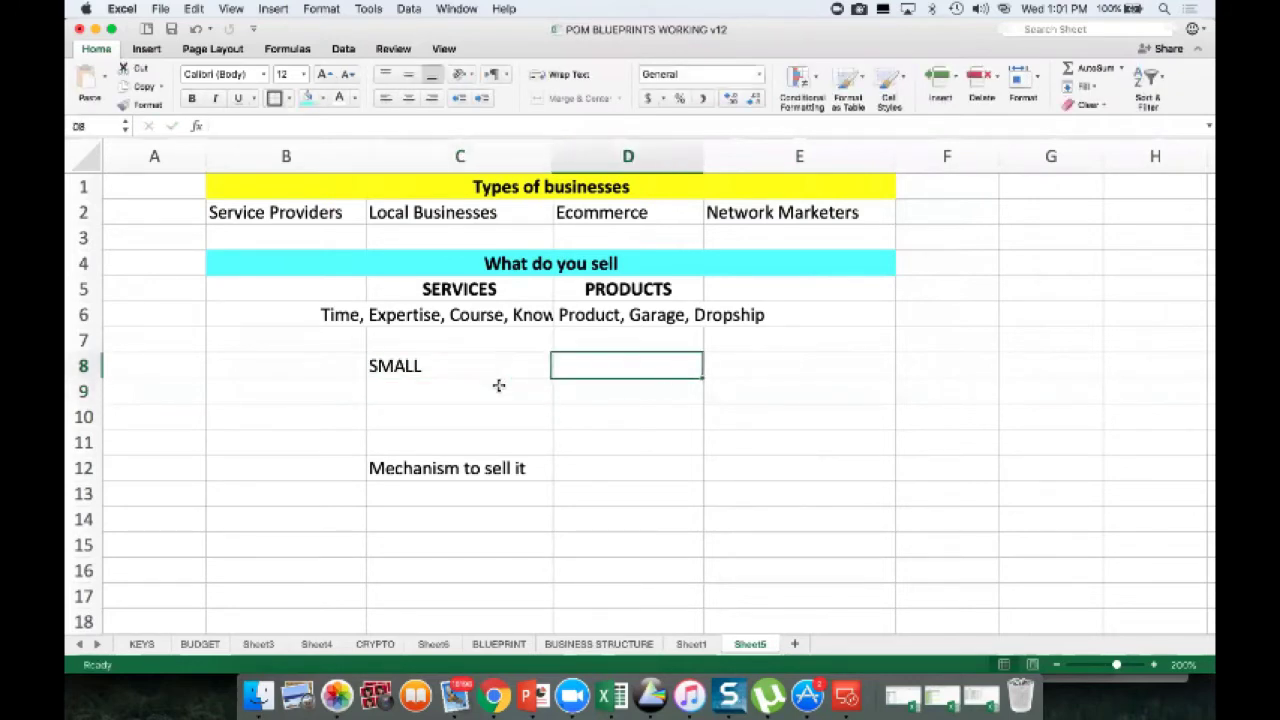
{"action": "type", "text": "Scratch"}
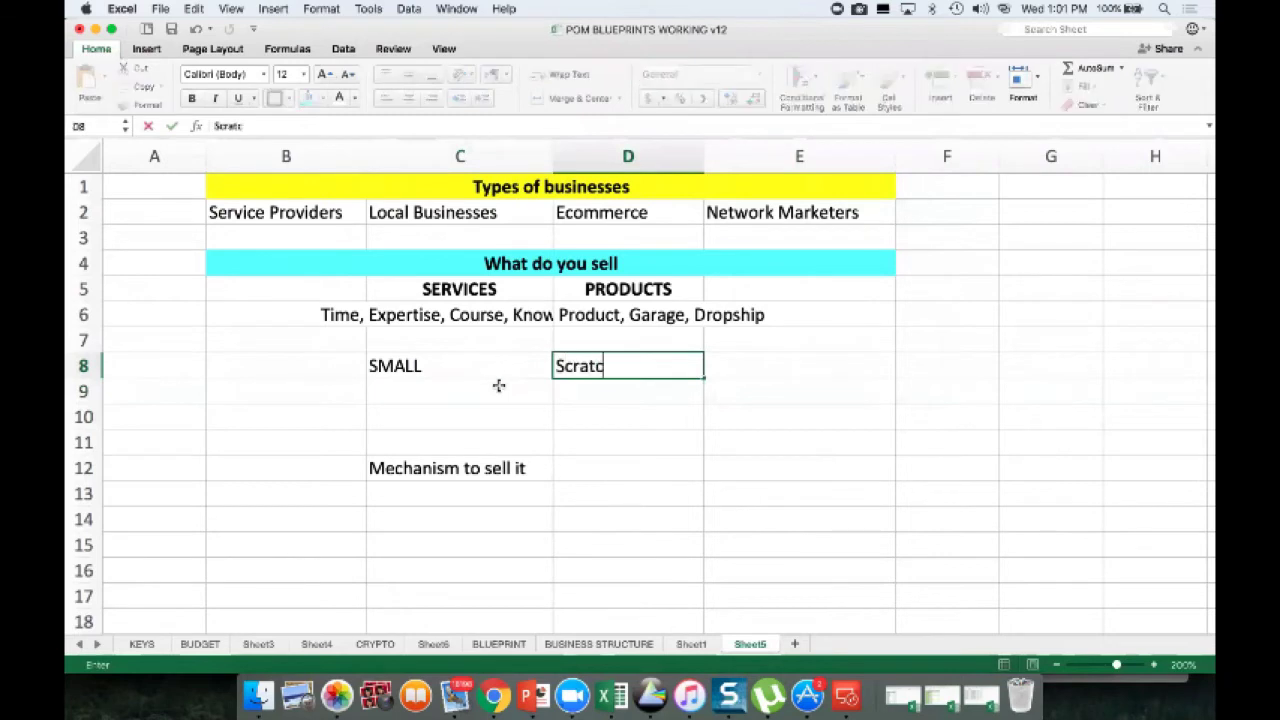
{"action": "key", "text": "Right"}
{"action": "type", "text": "$10K"}
{"action": "key", "text": "Return"}
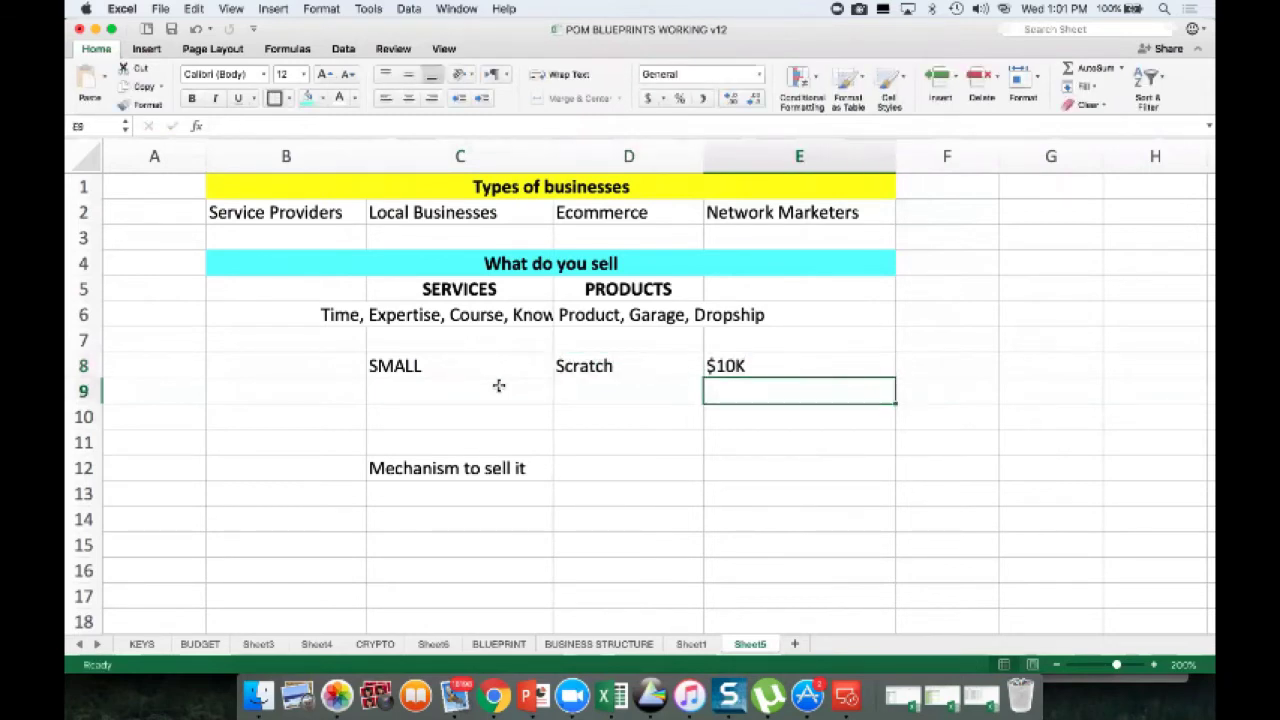
{"action": "key", "text": "Up"}
{"action": "key", "text": "Left"}
{"action": "key", "text": "Left"}
{"action": "key", "text": "Left"}
{"action": "key", "text": "Down"}
{"action": "key", "text": "Right"}
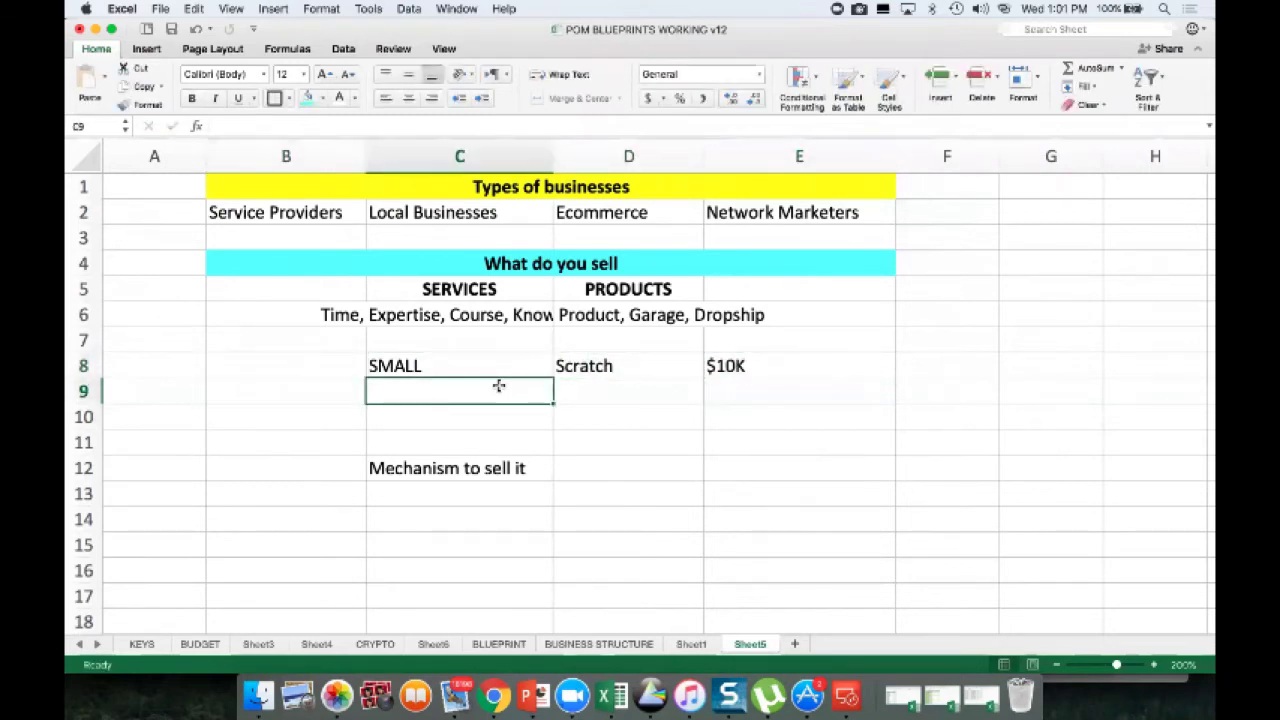
{"action": "key", "text": "Up"}
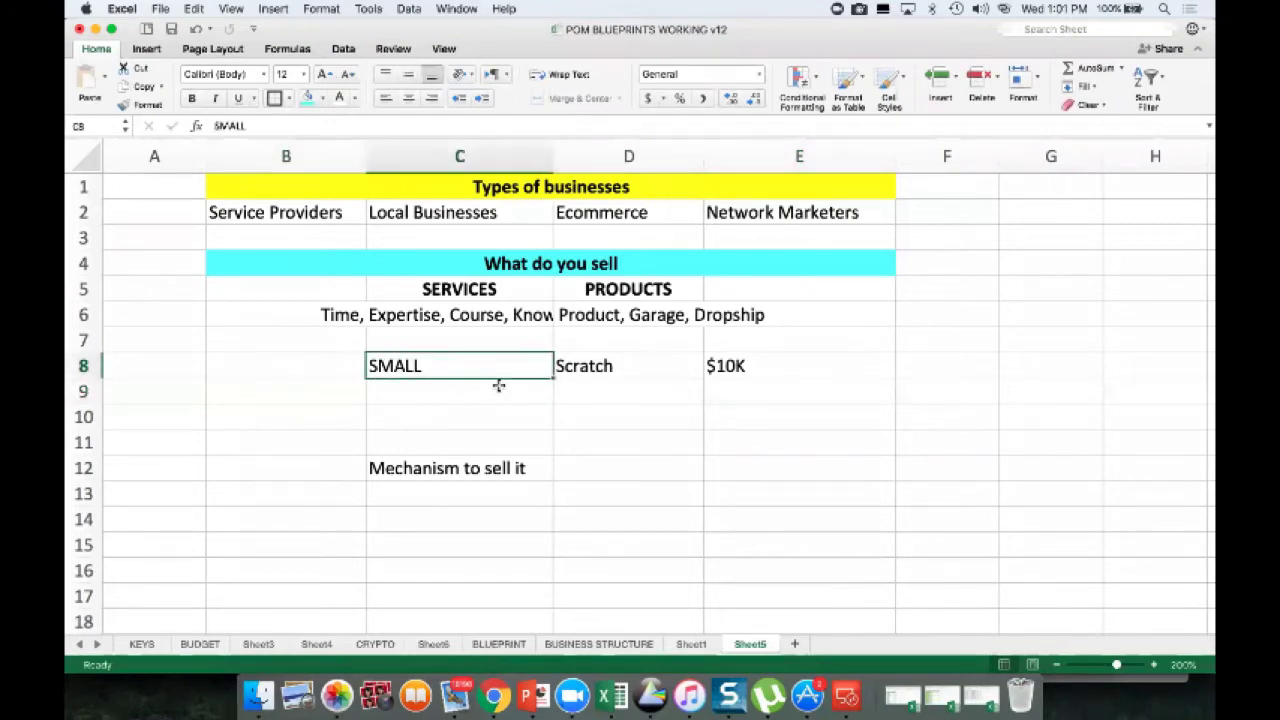
{"action": "key", "text": "Right"}
{"action": "key", "text": "Right"}
{"action": "key", "text": "Left"}
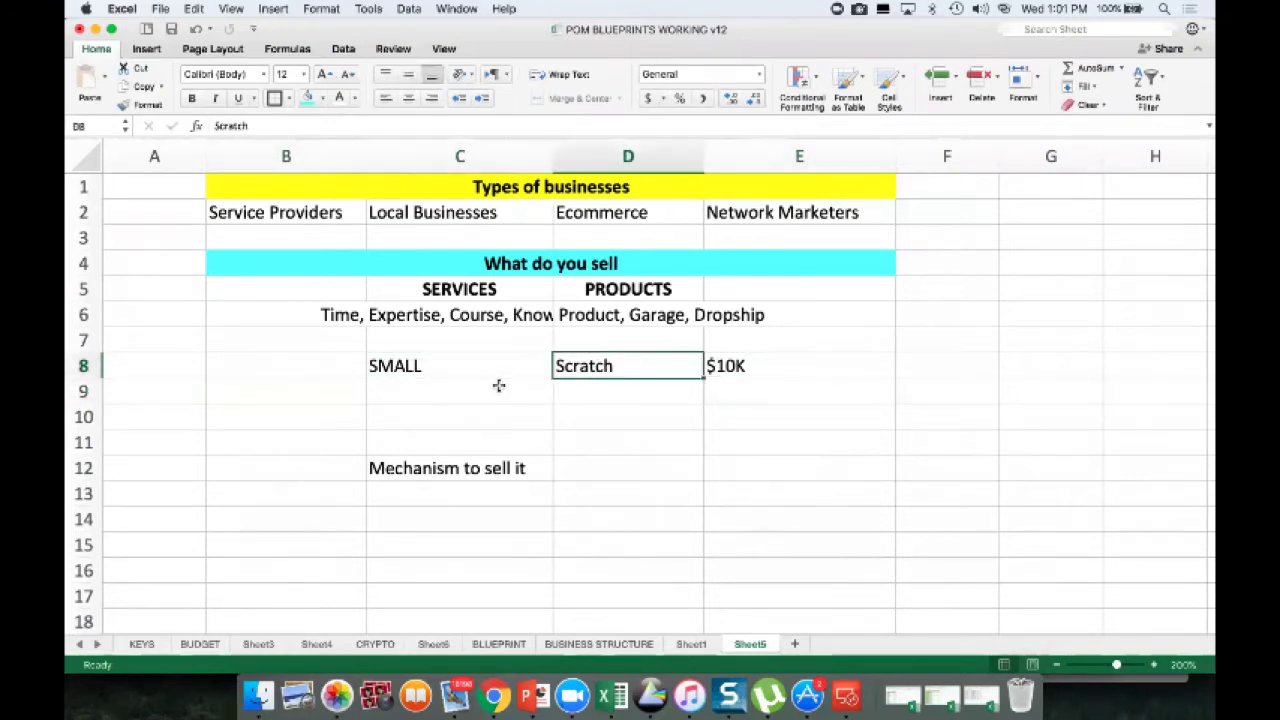
Step: Enter "$5K per monht", "$10k per month" and "$20K per month" in D12, E12 and F12
{"action": "key", "text": "Left"}
{"action": "key", "text": "Down"}
{"action": "key", "text": "Down"}
{"action": "key", "text": "Down"}
{"action": "key", "text": "Down"}
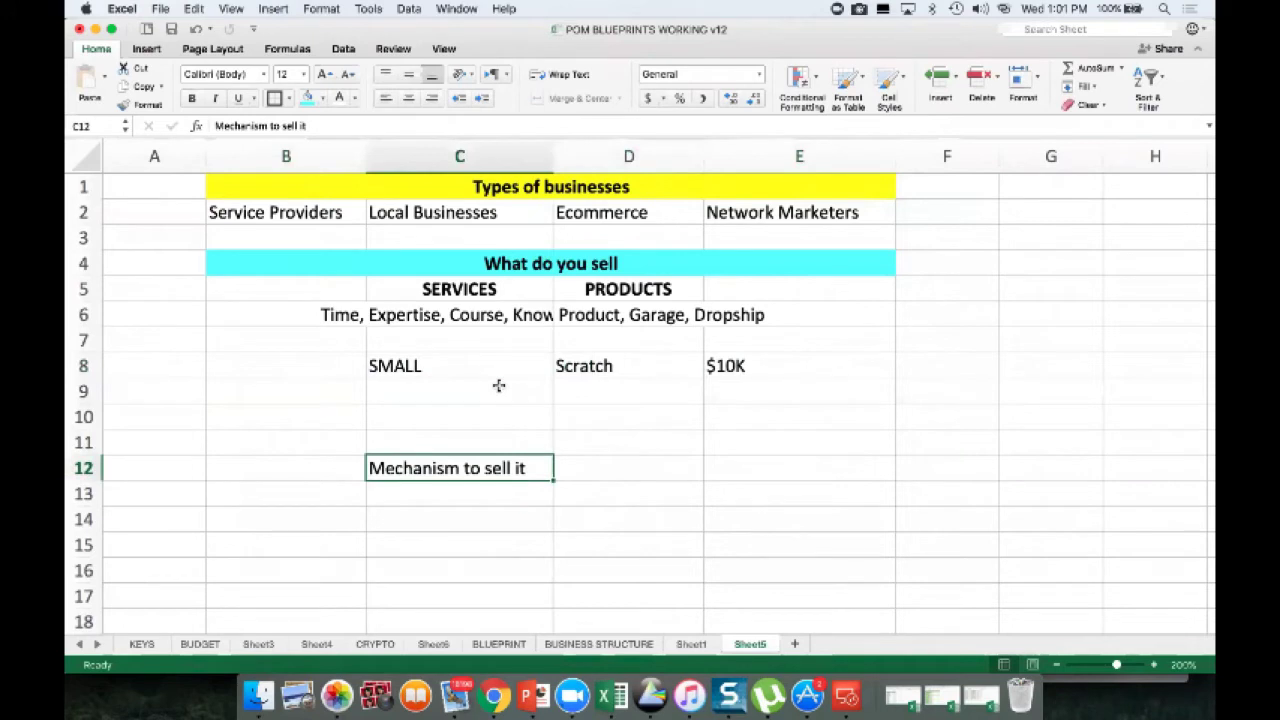
{"action": "key", "text": "Right"}
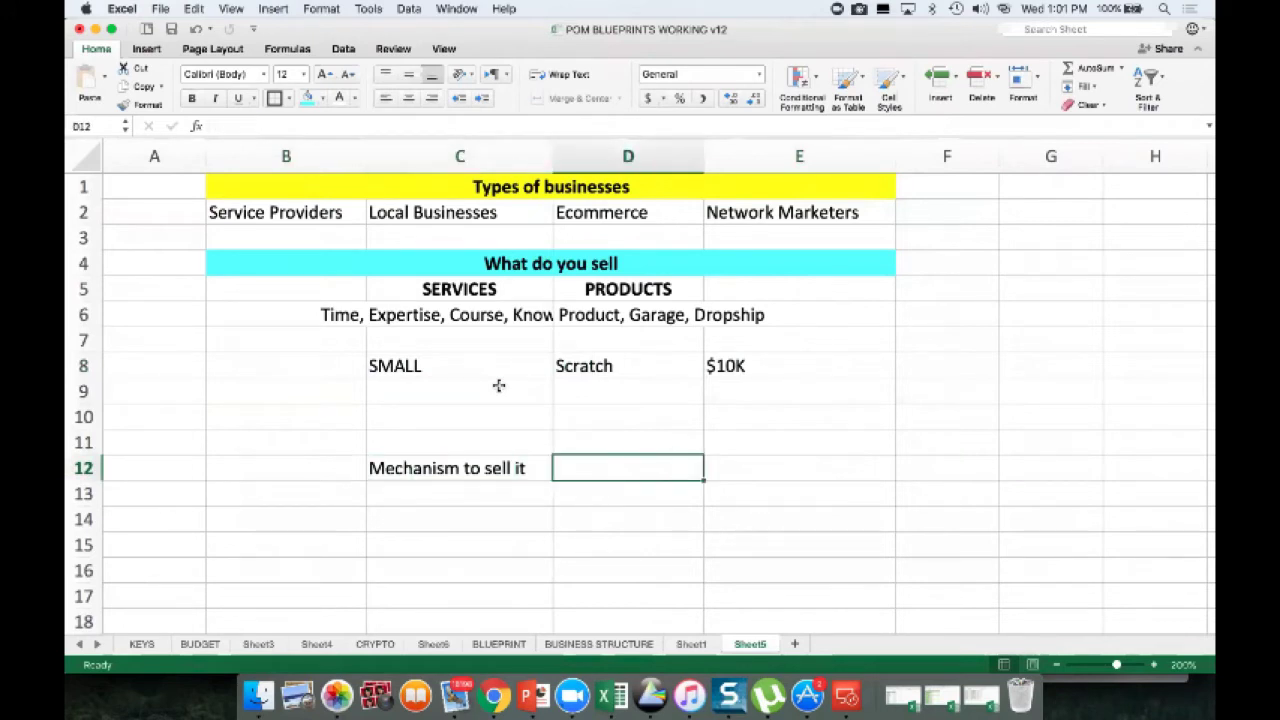
{"action": "type", "text": "$"}
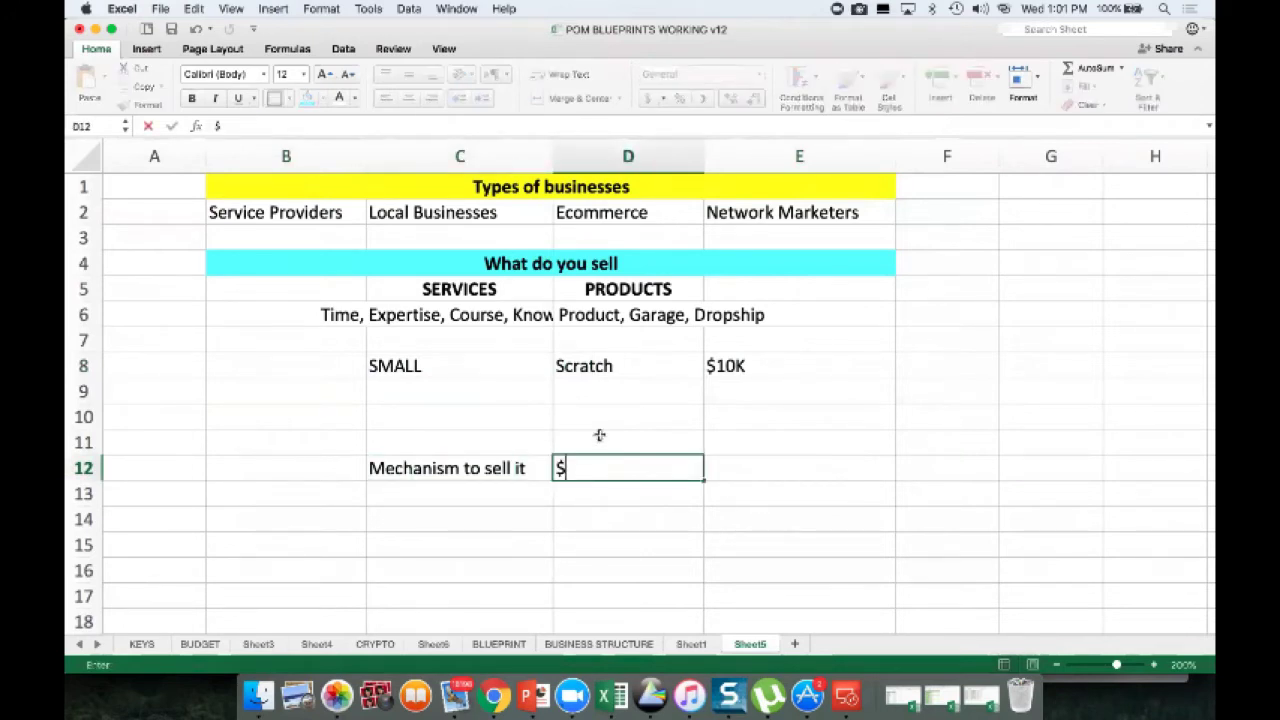
{"action": "type", "text": "$5K per monht"}
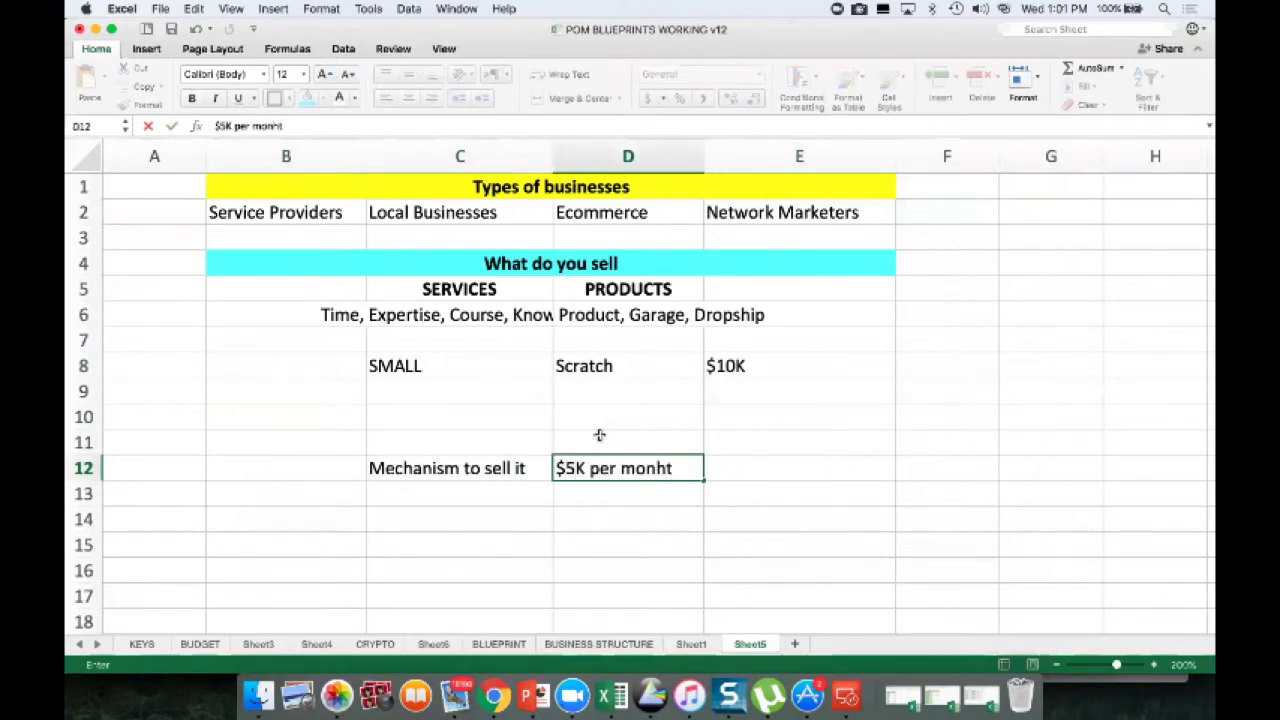
{"action": "key", "text": "Tab"}
{"action": "type", "text": "$10k per month"}
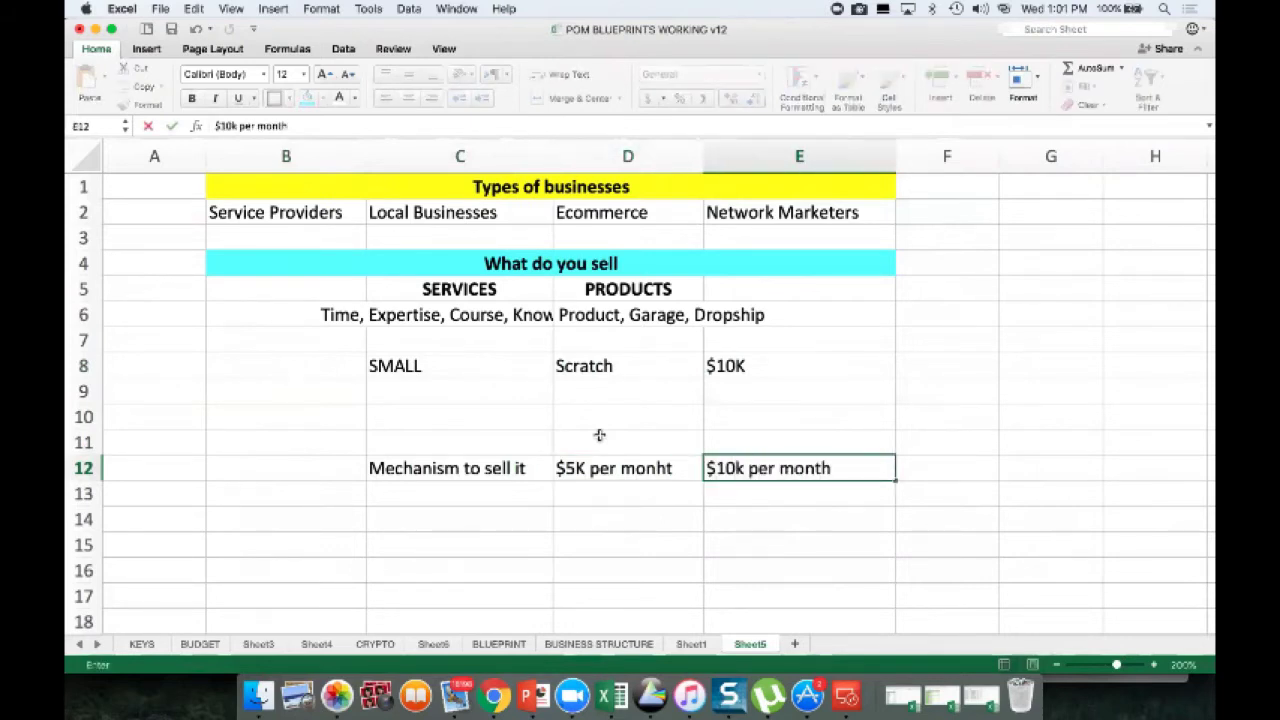
{"action": "key", "text": "Tab"}
{"action": "type", "text": "$20K per month"}
{"action": "key", "text": "Return"}
Step: Move the "Mechanism to sell it" label from C12 up to C11
{"action": "key", "text": "Left"}
{"action": "key", "text": "Left"}
{"action": "key", "text": "Up"}
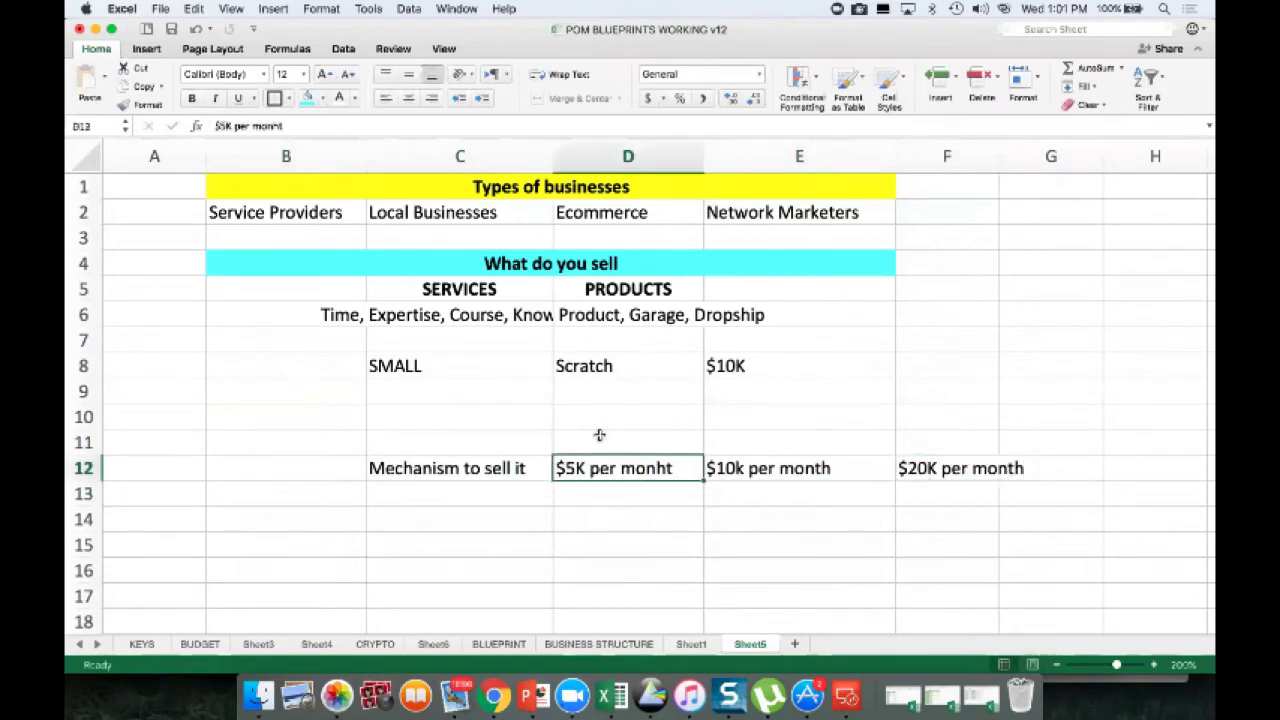
{"action": "key", "text": "Left"}
{"action": "key", "text": "super+x"}
{"action": "key", "text": "Up"}
{"action": "key", "text": "super+v"}
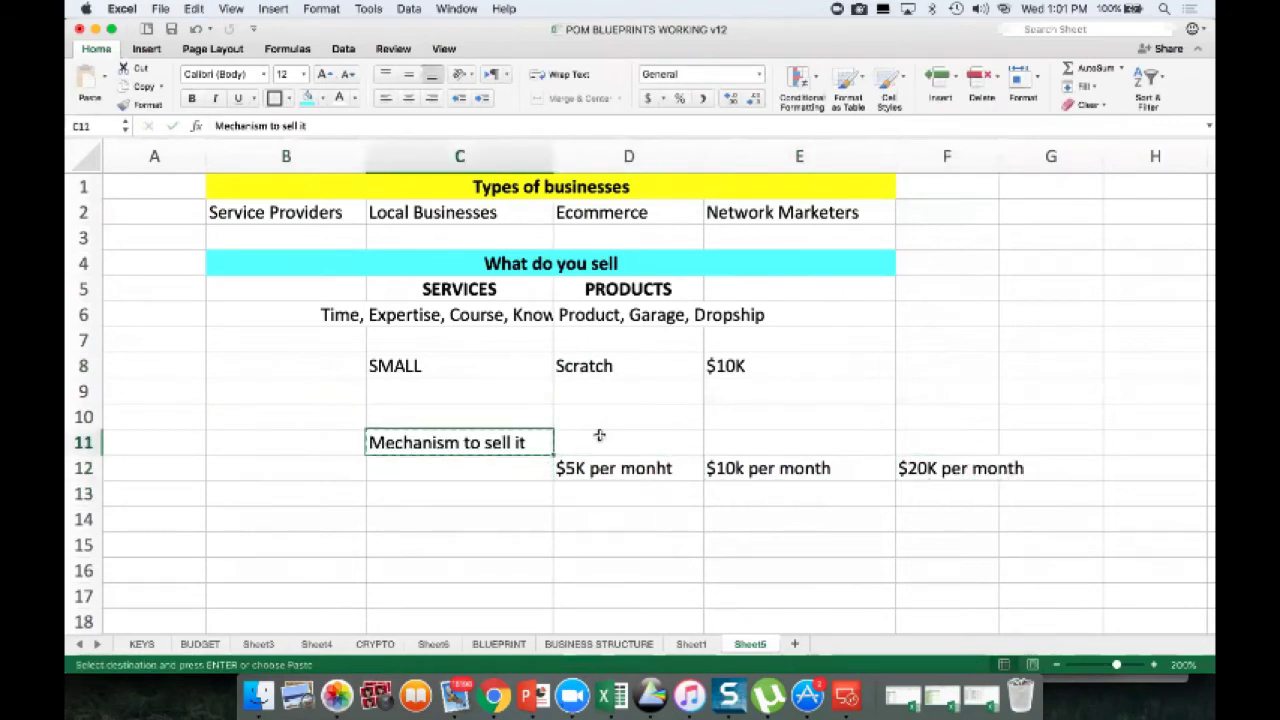
Step: Move the "Mechanism to sell it" label down to C15, below the monthly amounts
{"action": "key", "text": "Up"}
{"action": "key", "text": "super+v"}
{"action": "key", "text": "super+x"}
{"action": "key", "text": "Down"}
{"action": "key", "text": "Down"}
{"action": "key", "text": "Down"}
{"action": "key", "text": "Down"}
{"action": "key", "text": "Down"}
{"action": "key", "text": "Up"}
{"action": "key", "text": "Down"}
{"action": "key", "text": "Return"}
Step: Enter the heading "AUTOMATING YOUR BUSINESS" in C10
{"action": "key", "text": "Up"}
{"action": "key", "text": "Up"}
{"action": "key", "text": "Up"}
{"action": "key", "text": "Up"}
{"action": "key", "text": "Up"}
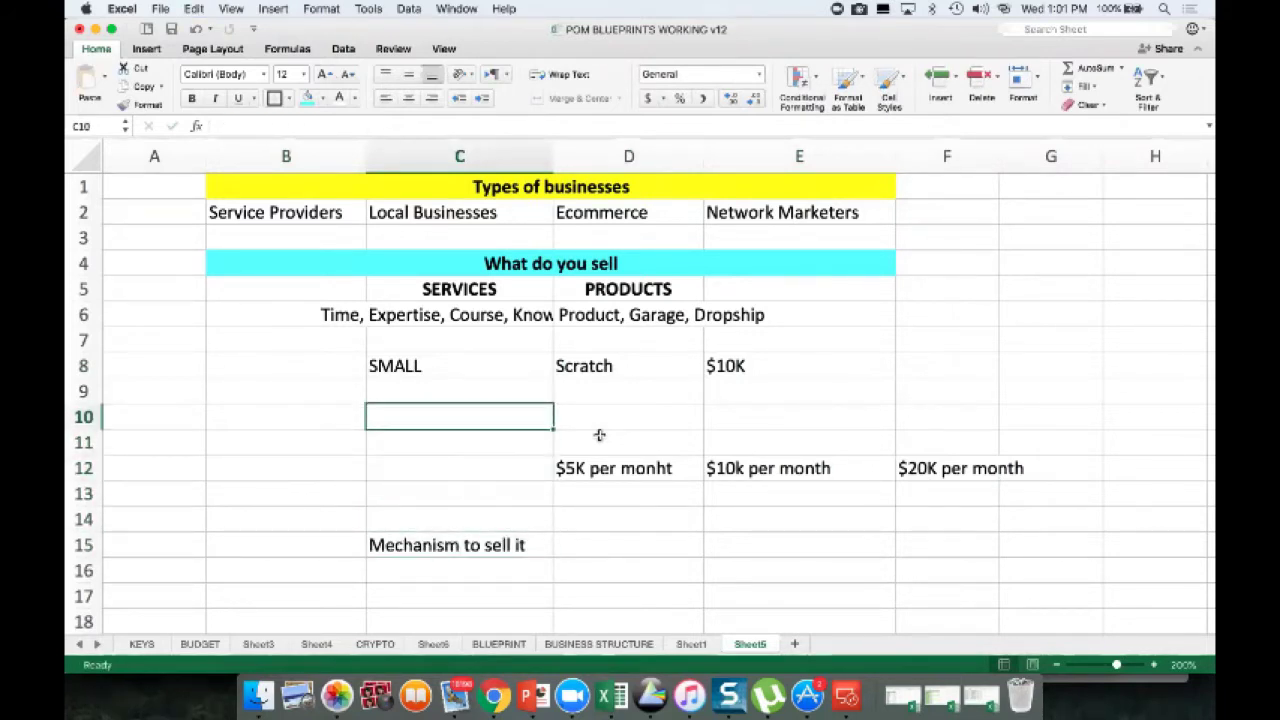
{"action": "type", "text": "AUTOMATING YOU"}
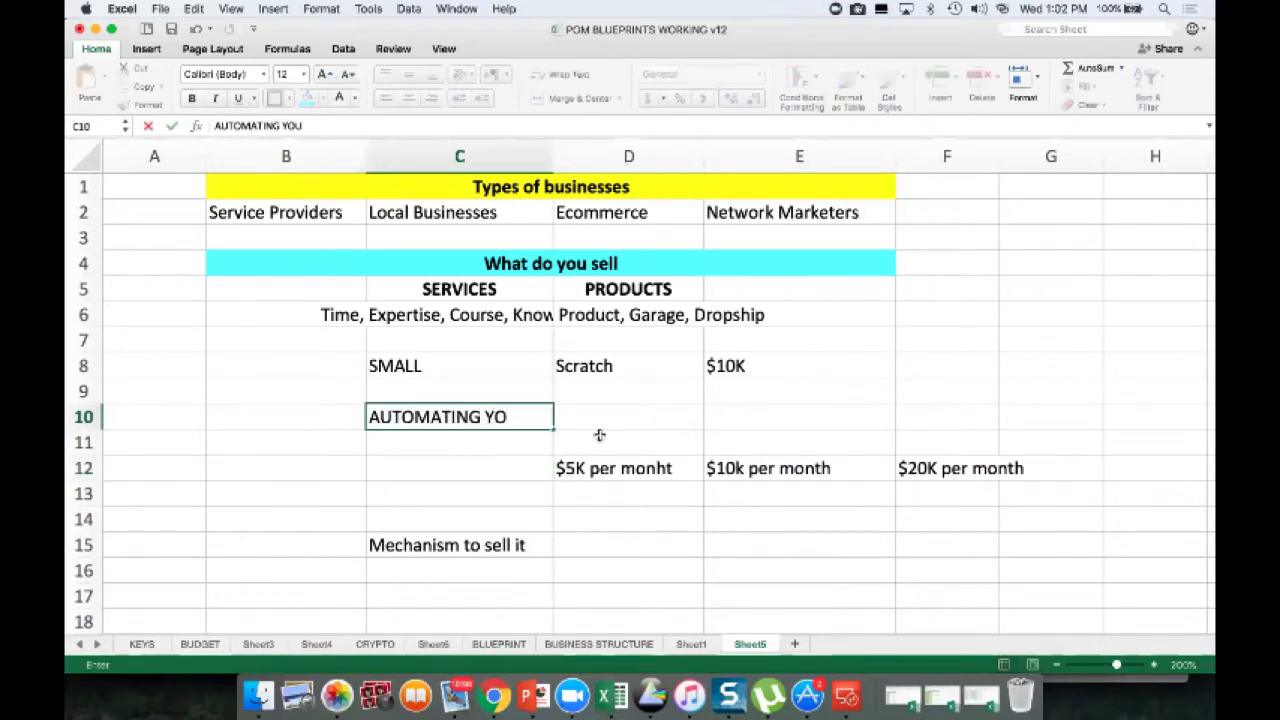
{"action": "type", "text": "R BUSINESS"}
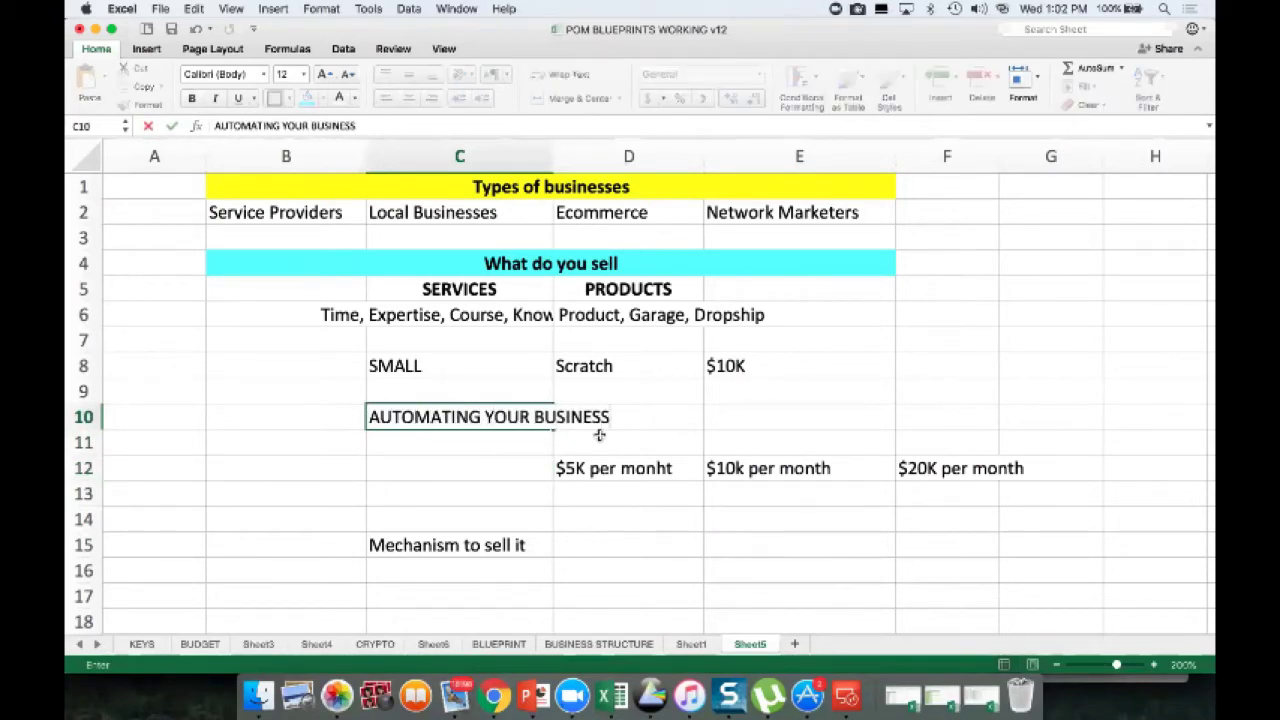
Step: Move the three monthly amounts from D12:F12 to C11:E11, directly under the automating heading
{"action": "left_click", "coordinate": [580, 474]}
{"action": "key", "text": "shift+Right"}
{"action": "key", "text": "shift+Right"}
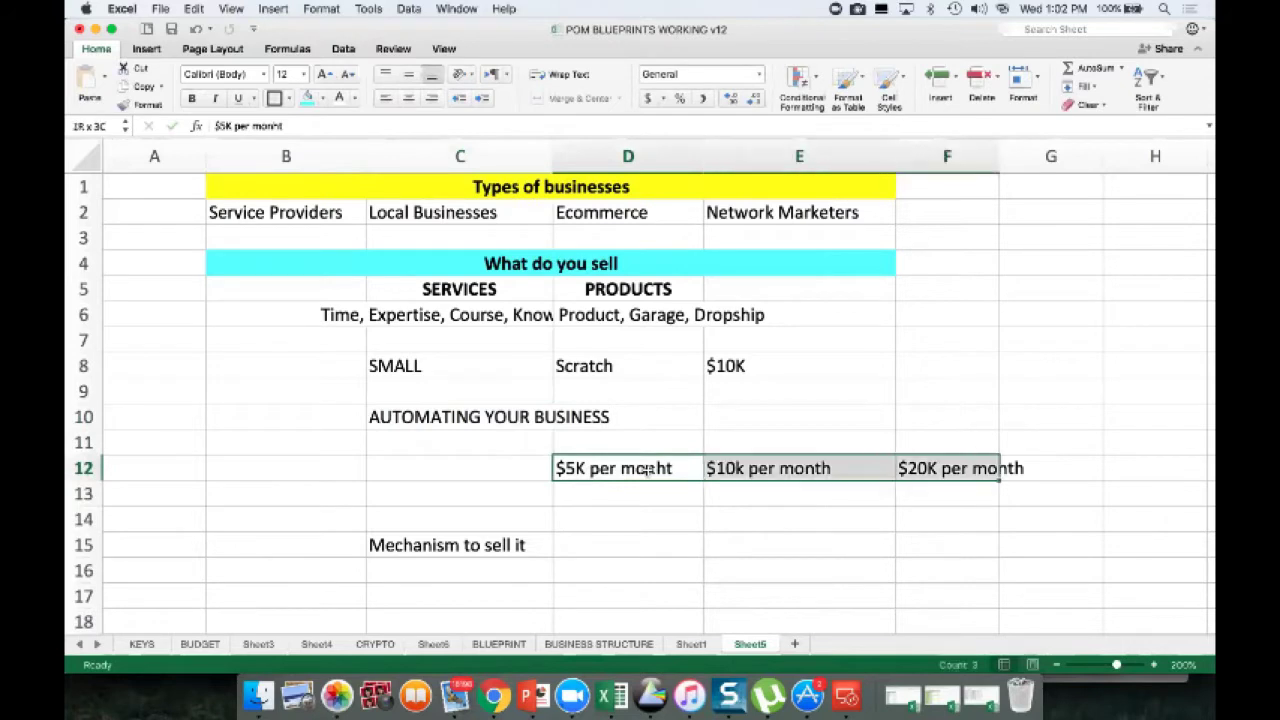
{"action": "key", "text": "super+x"}
{"action": "key", "text": "Up"}
{"action": "key", "text": "Left"}
{"action": "key", "text": "Left"}
{"action": "key", "text": "Left"}
{"action": "key", "text": "Right"}
{"action": "key", "text": "Right"}
{"action": "key", "text": "Return"}
Step: Enter "$0K" in B11, in front of the monthly amounts
{"action": "key", "text": "Left"}
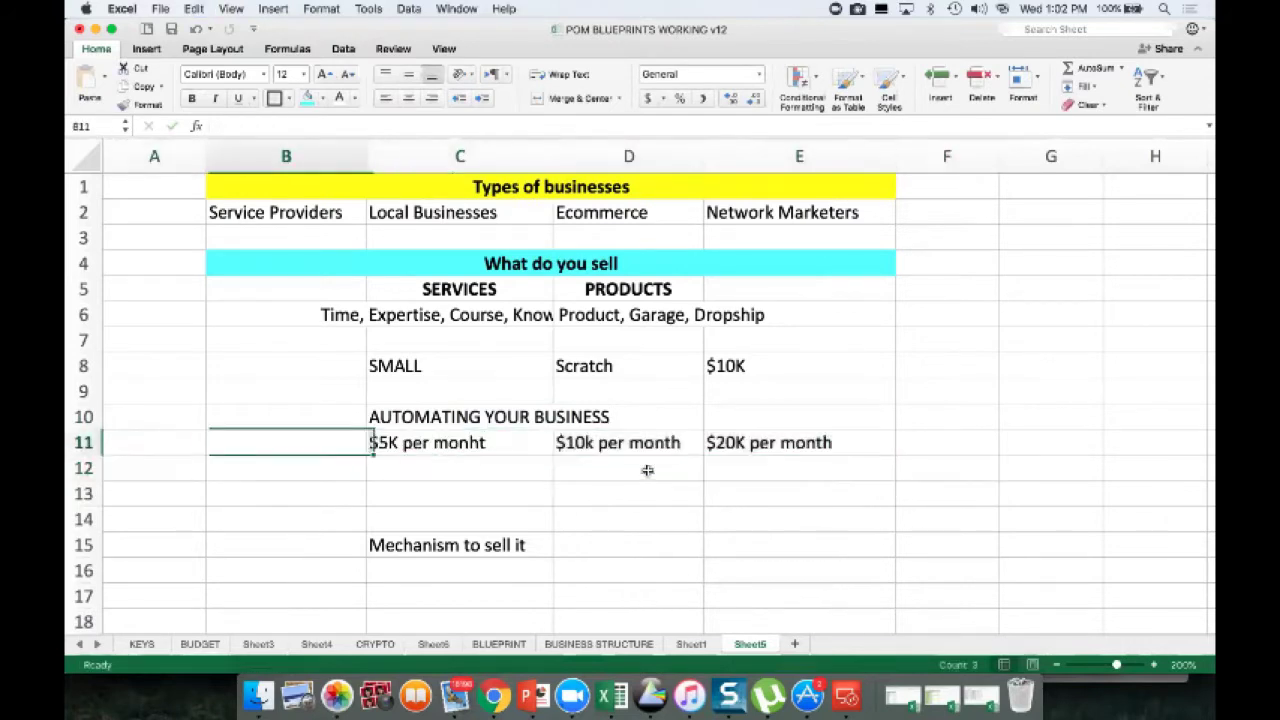
{"action": "type", "text": "$0K"}
{"action": "key", "text": "Return"}
Step: Change the amount in B11 to "$0K per month"
{"action": "key", "text": "Up"}
{"action": "key", "text": "Right"}
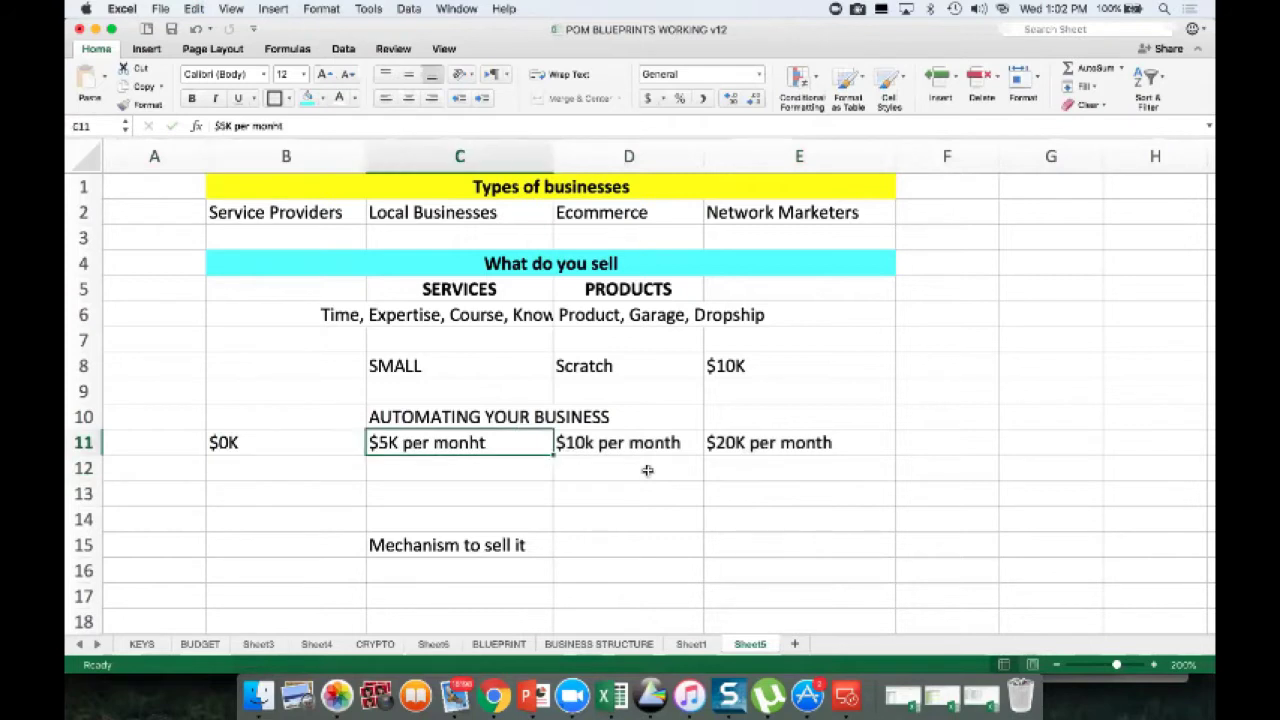
{"action": "type", "text": "$5"}
{"action": "key", "text": "Escape"}
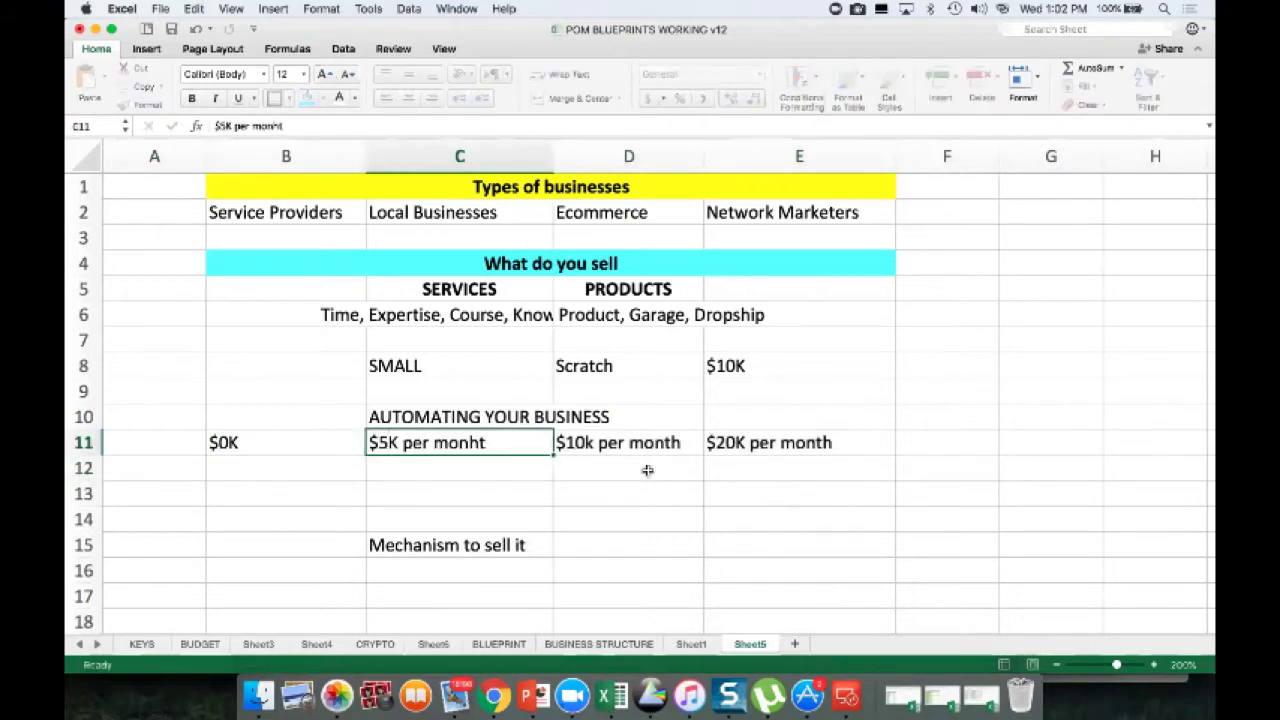
{"action": "key", "text": "Left"}
{"action": "type", "text": "$0"}
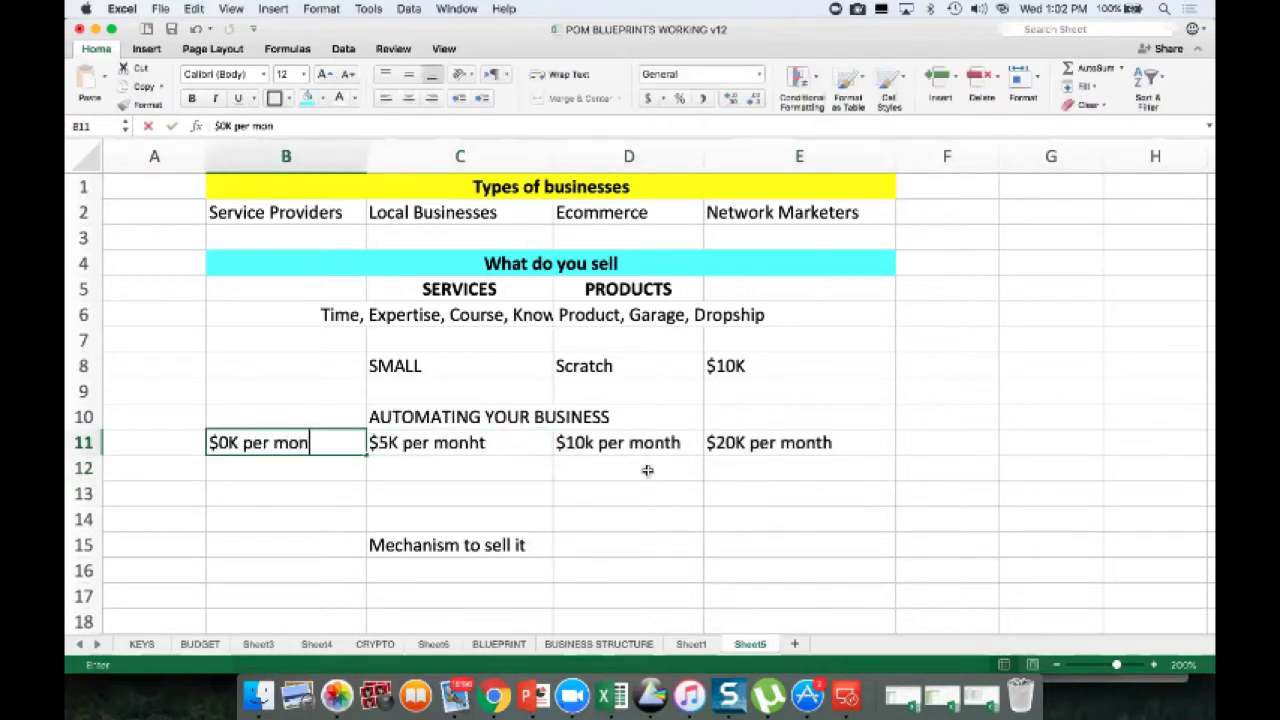
{"action": "key", "text": "Right"}
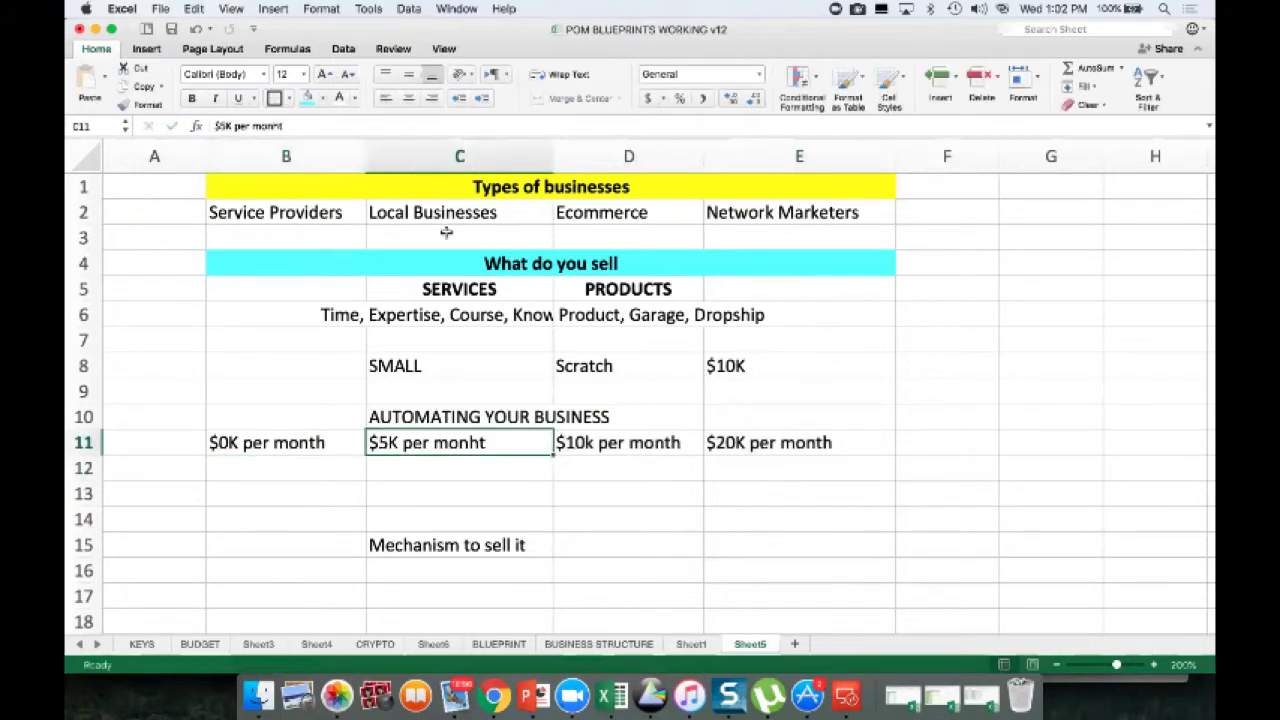
Step: Correct the misspelled amount in C11 to "$5K per month" and centre the four monthly amounts in B11:E11
{"action": "key", "text": "F2"}
{"action": "key", "text": "BackSpace"}
{"action": "key", "text": "BackSpace"}
{"action": "type", "text": "th"}
{"action": "key", "text": "Tab"}
{"action": "key", "text": "Left"}
{"action": "key", "text": "Left"}
{"action": "key", "text": "shift+Right"}
{"action": "key", "text": "shift+Right"}
{"action": "key", "text": "shift+Right"}
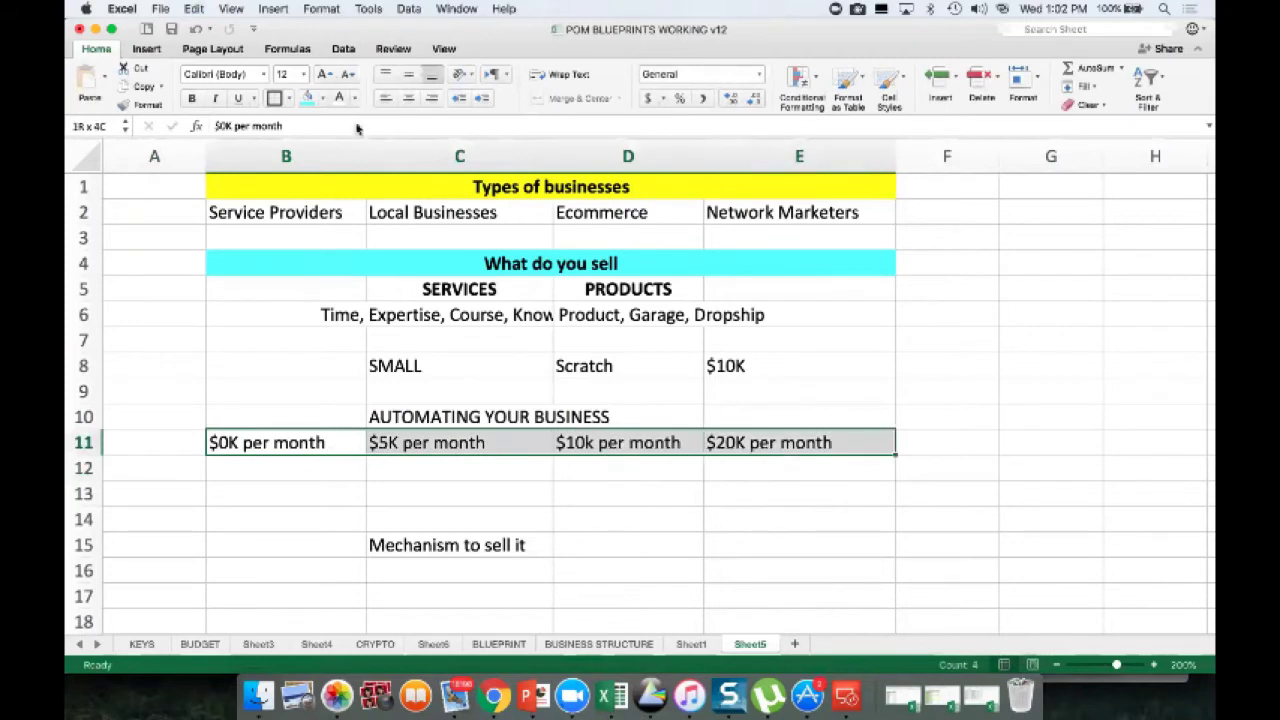
{"action": "left_click", "coordinate": [410, 99]}
Step: Try a fifth amount, "$100K+ month", in F11 beside the other monthly amounts
{"action": "left_click", "coordinate": [924, 443]}
{"action": "type", "text": "$100K+"}
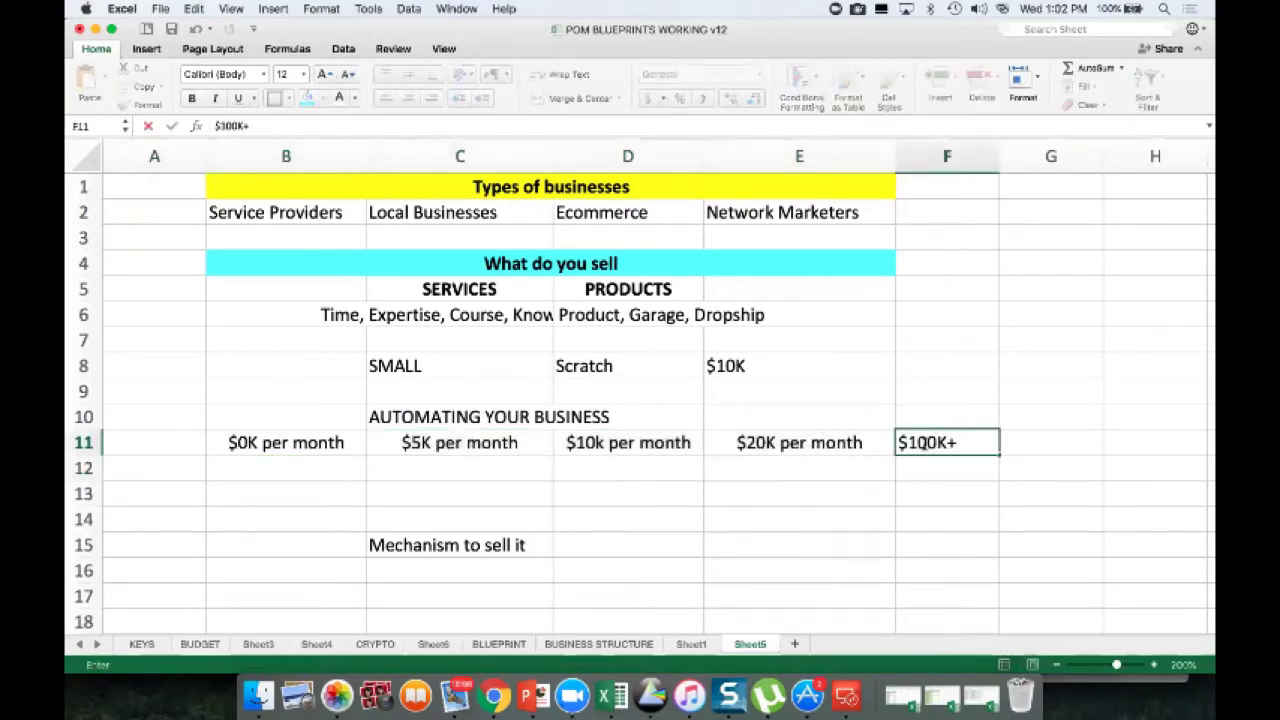
{"action": "type", "text": " month"}
{"action": "key", "text": "Return"}
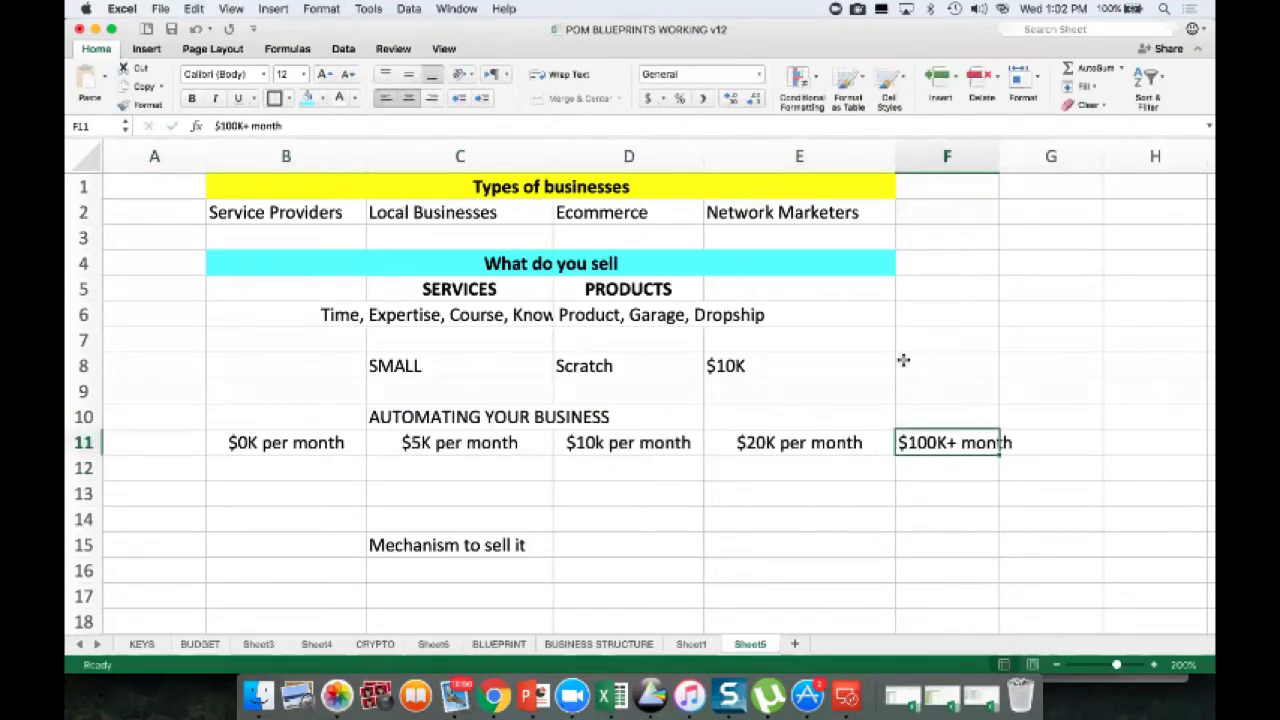
{"action": "key", "text": "BackSpace"}
{"action": "key", "text": "Left"}
{"action": "key", "text": "Left"}
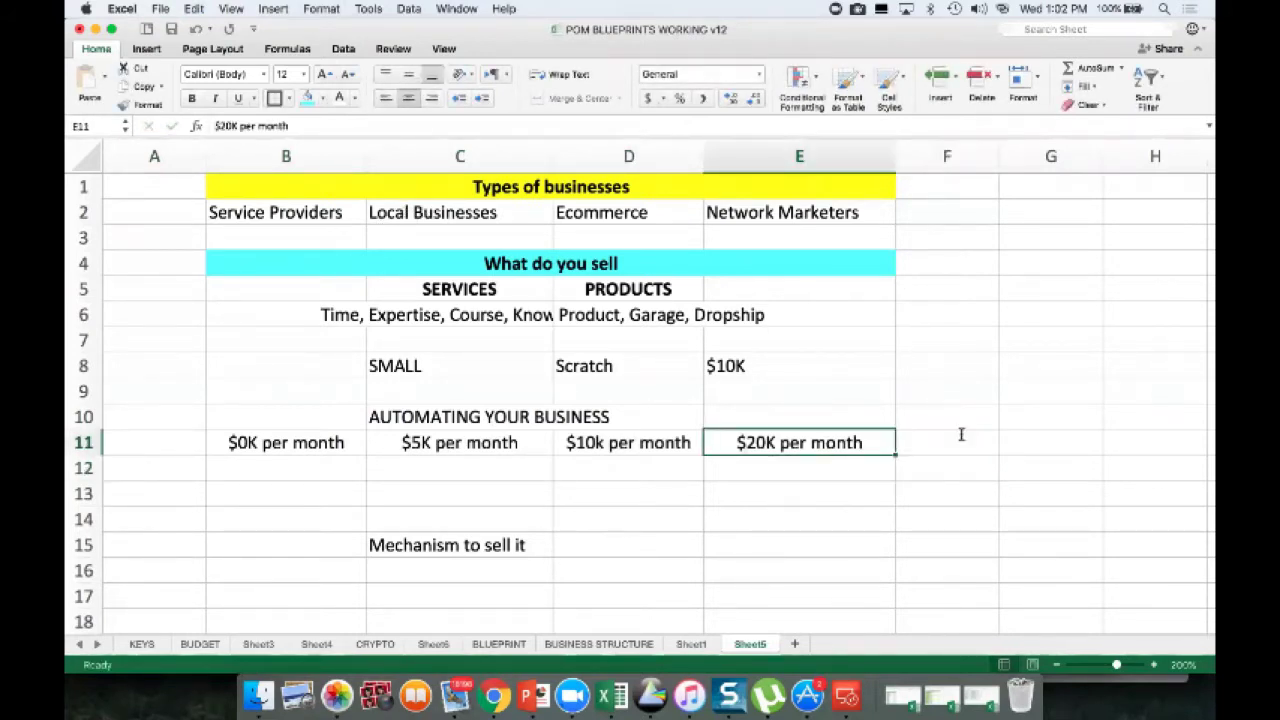
{"action": "key", "text": "Right"}
{"action": "key", "text": "Right"}
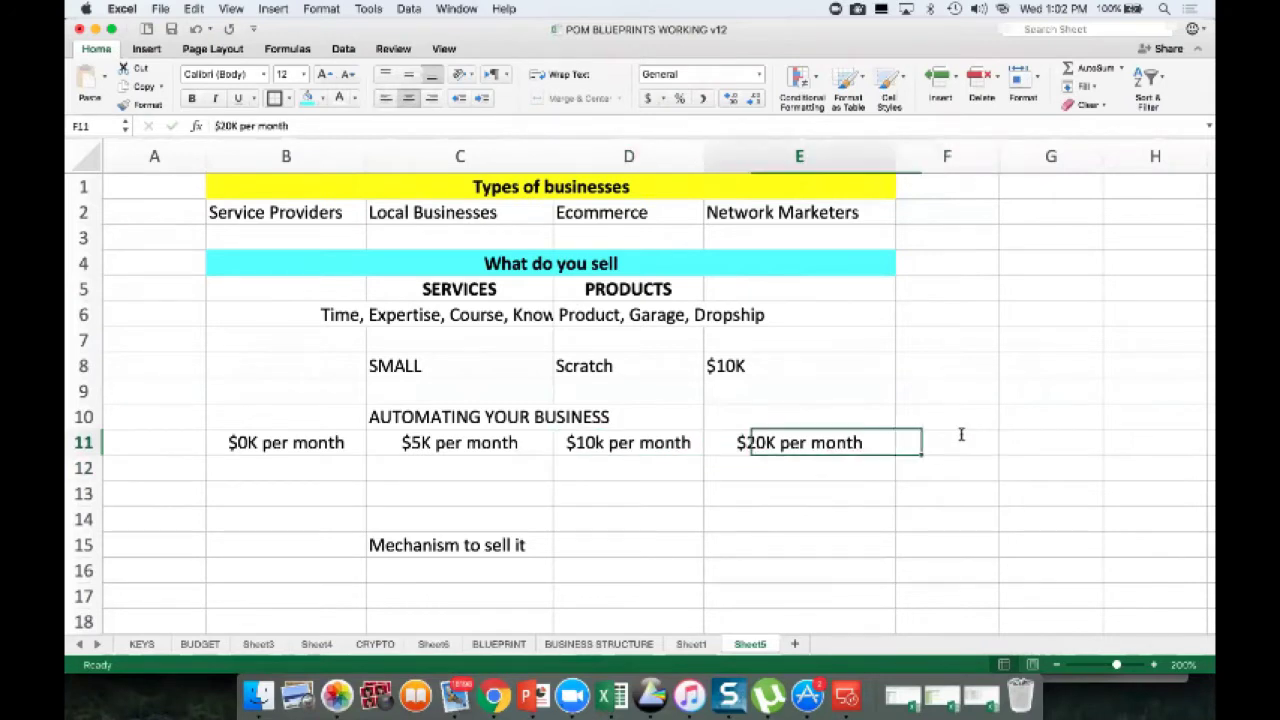
Step: Fill the automating heading row, B10:E10, with bright green
{"action": "key", "text": "Left"}
{"action": "key", "text": "Left"}
{"action": "key", "text": "Left"}
{"action": "key", "text": "Up"}
{"action": "key", "text": "Left"}
{"action": "key", "text": "shift+Right"}
{"action": "key", "text": "shift+Right"}
{"action": "key", "text": "shift+Right"}
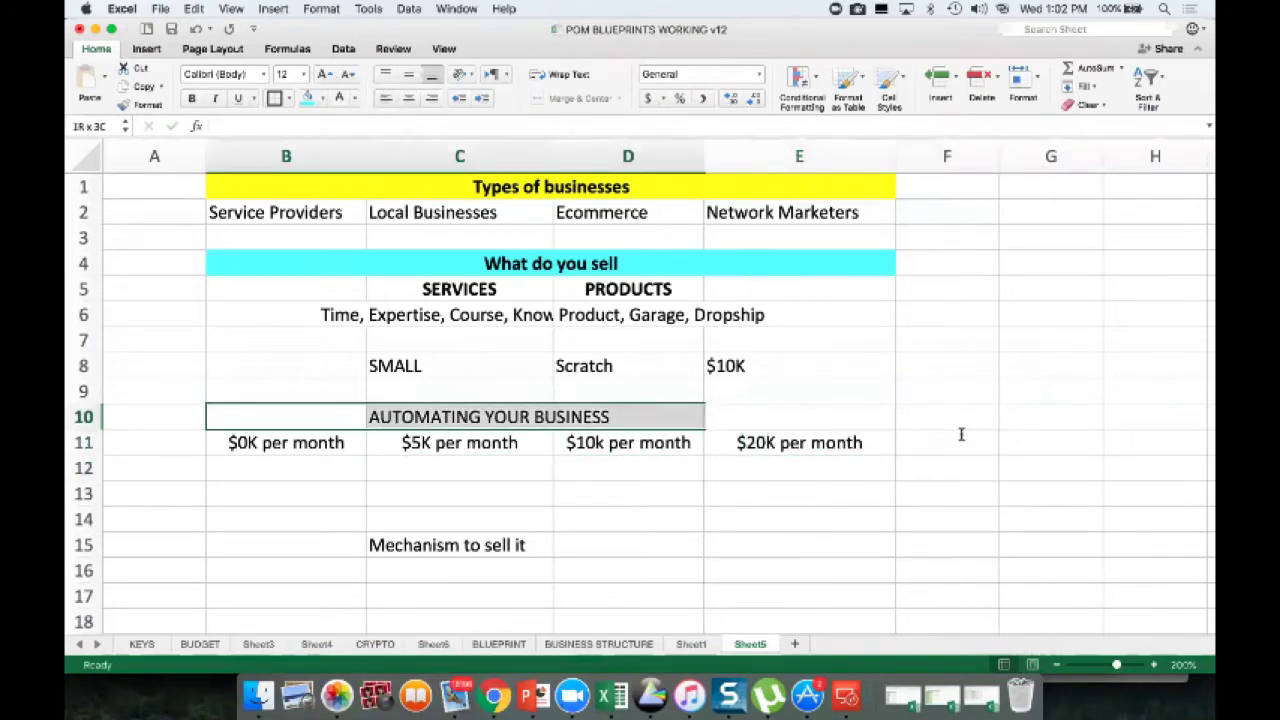
{"action": "left_click", "coordinate": [322, 98]}
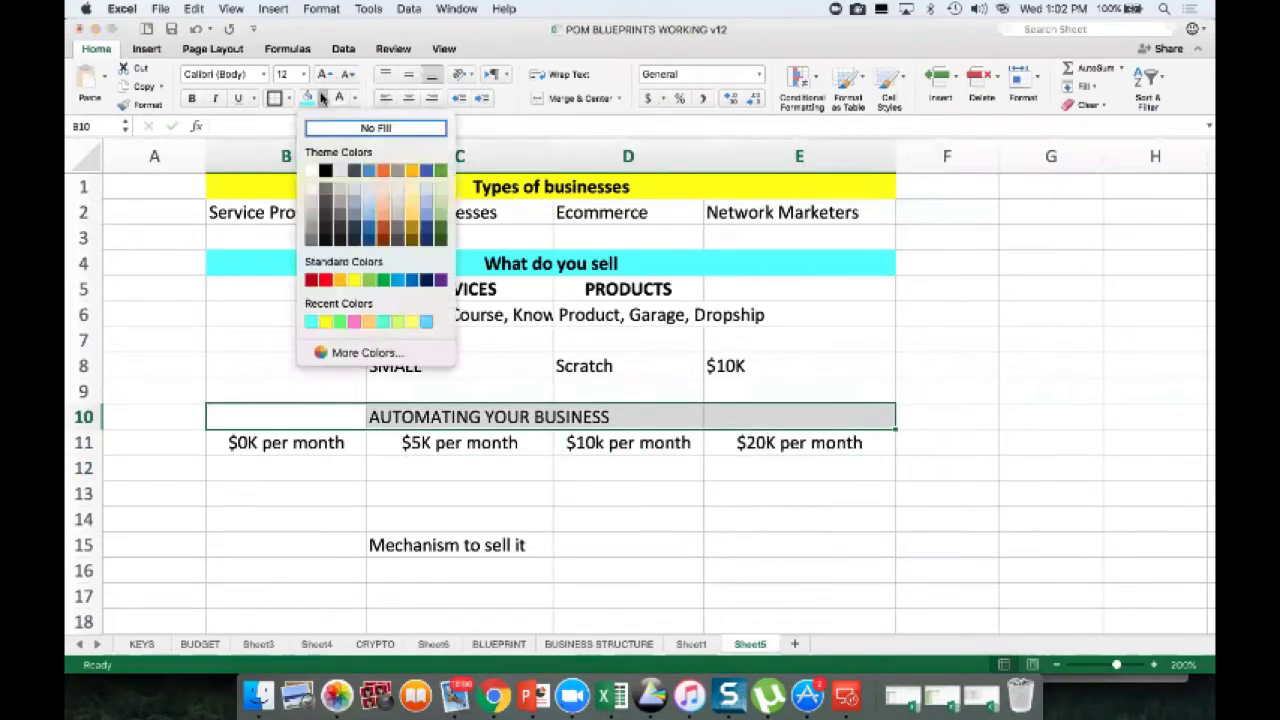
{"action": "left_click", "coordinate": [340, 322]}
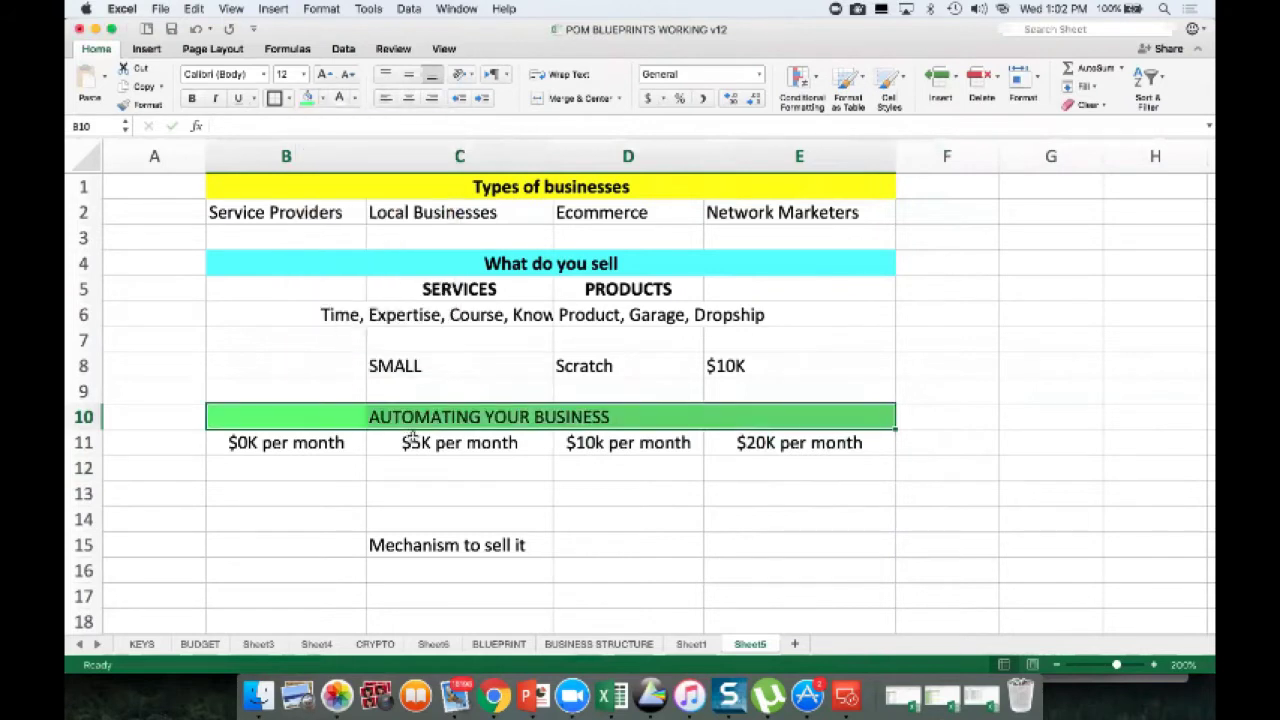
Step: Merge and centre the automating heading across B10:E10 and make it bold
{"action": "left_click", "coordinate": [565, 98]}
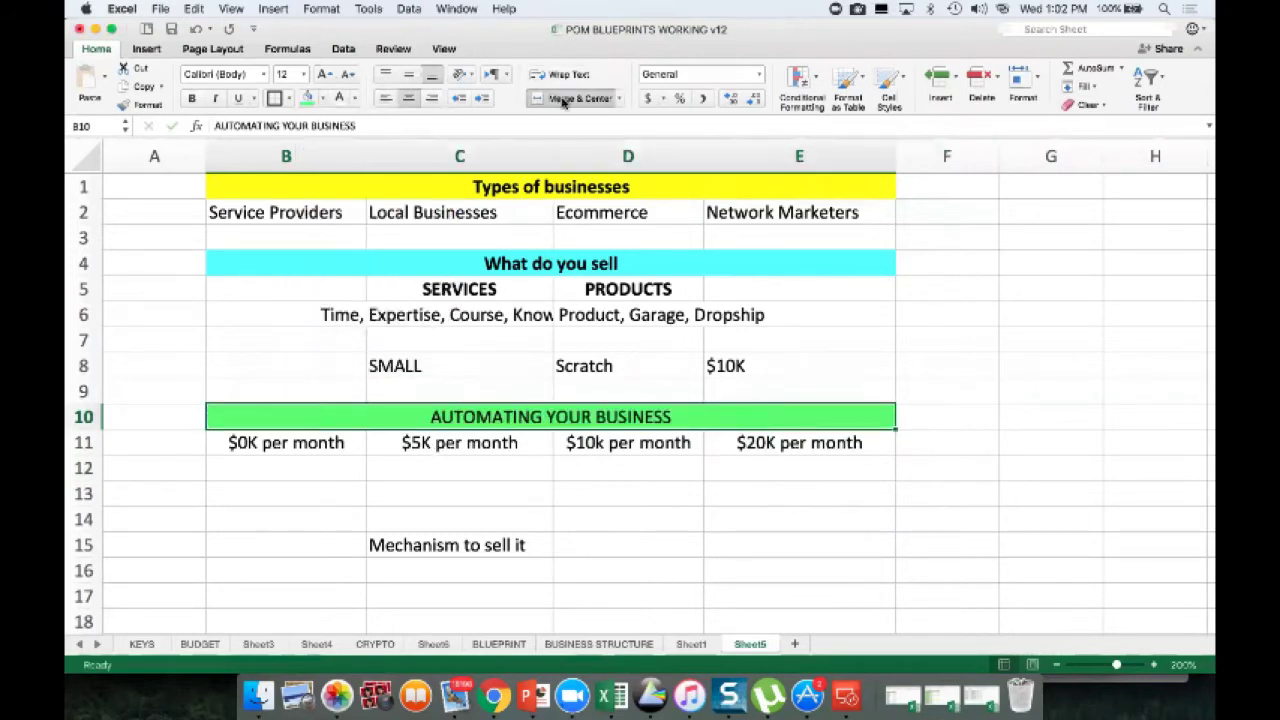
{"action": "key", "text": "super+b"}
{"action": "left_click", "coordinate": [625, 490]}
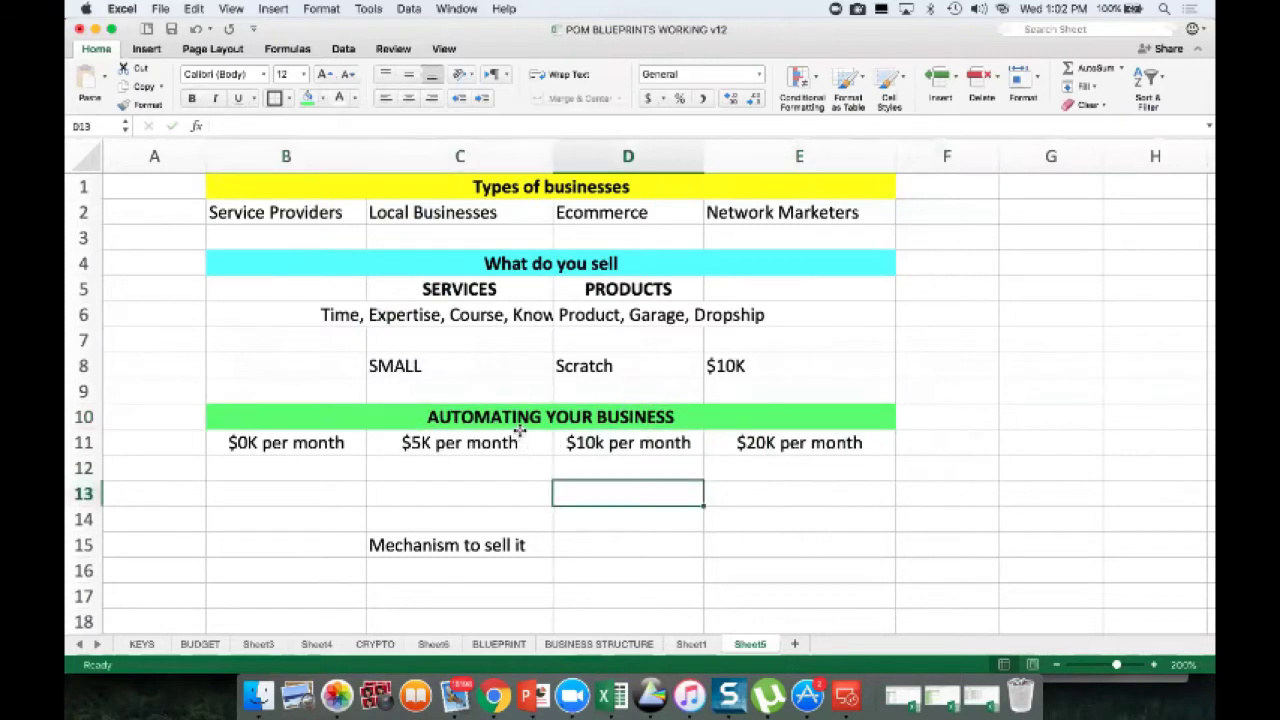
Step: Replace the green heading's text with "REACHING A TARGET ONLINE RESULT"
{"action": "left_click", "coordinate": [521, 420]}
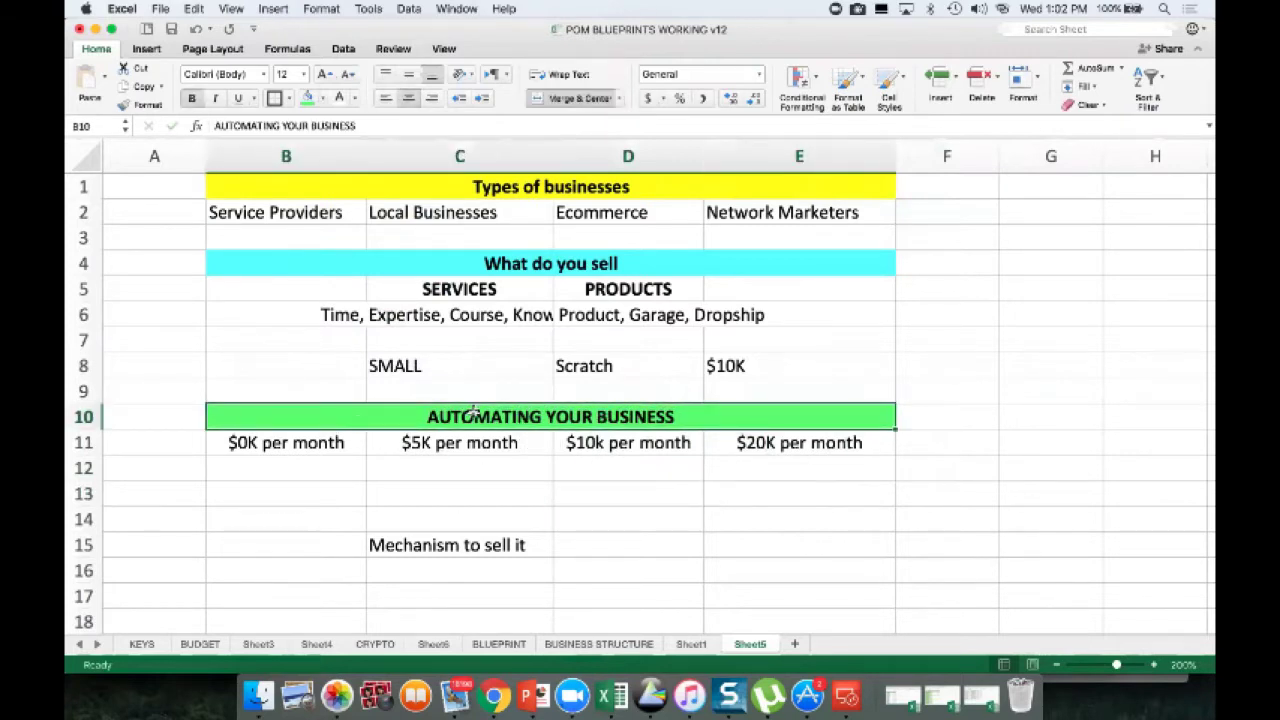
{"action": "left_click_drag", "start_coordinate": [350, 125], "coordinate": [157, 117]}
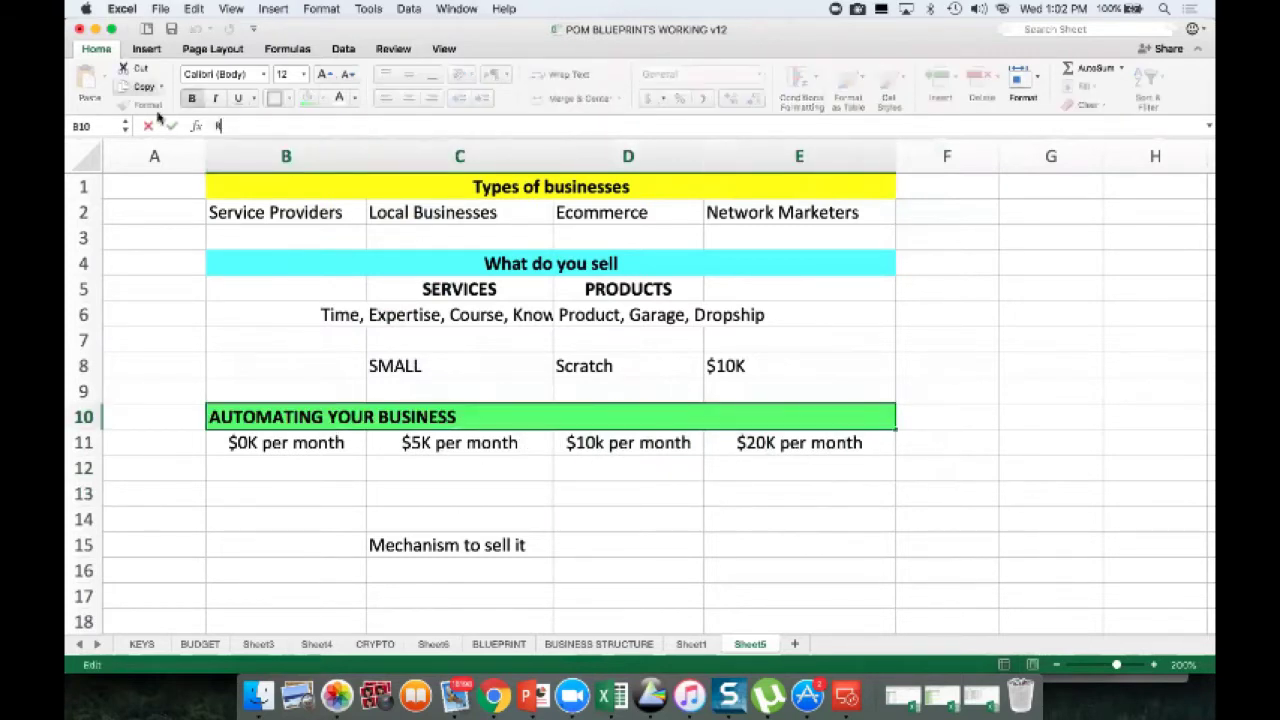
{"action": "type", "text": "REACHING A TARGET O"}
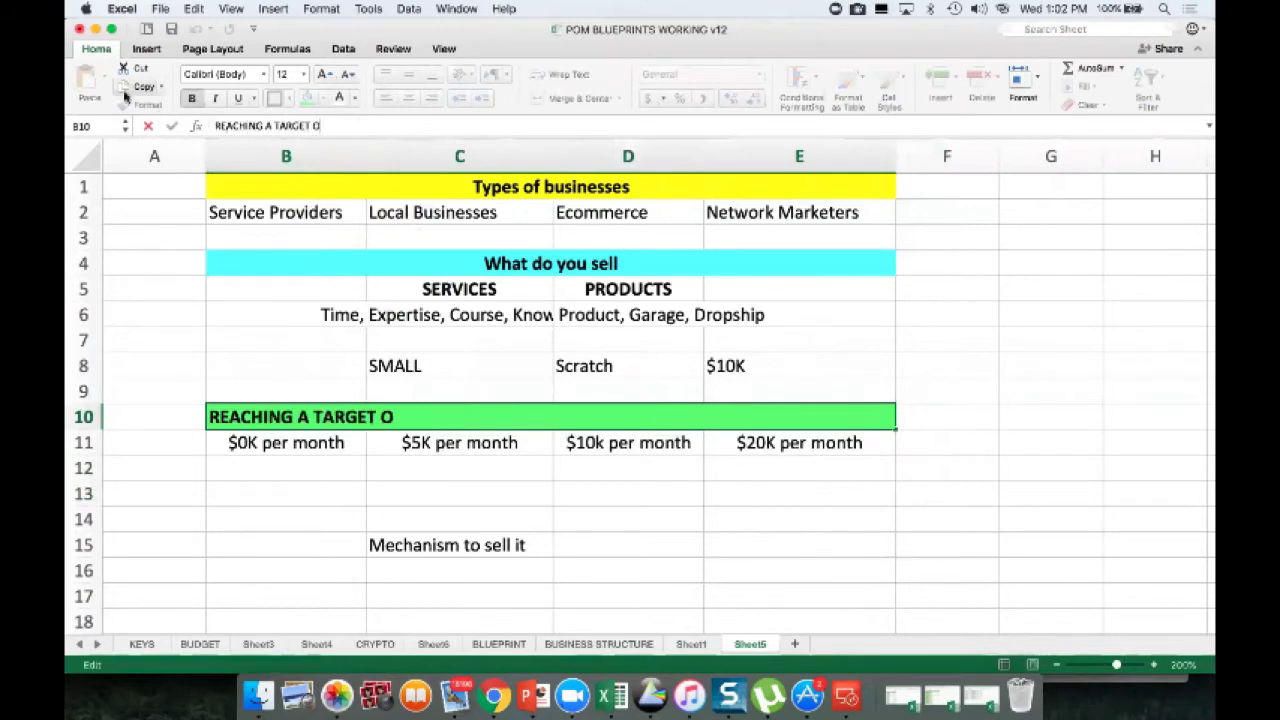
{"action": "key", "text": "BackSpace"}
{"action": "key", "text": "Return"}
Step: Delete the SMALL, Scratch and $10K entries from row 8
{"action": "key", "text": "Up"}
{"action": "key", "text": "Up"}
{"action": "key", "text": "Up"}
{"action": "key", "text": "Up"}
{"action": "key", "text": "Up"}
{"action": "key", "text": "Up"}
{"action": "key", "text": "Up"}
{"action": "key", "text": "Up"}
{"action": "key", "text": "Up"}
{"action": "key", "text": "Down"}
{"action": "key", "text": "Down"}
{"action": "key", "text": "Down"}
{"action": "key", "text": "Down"}
{"action": "key", "text": "Down"}
{"action": "key", "text": "Down"}
{"action": "key", "text": "Down"}
{"action": "key", "text": "Right"}
{"action": "key", "text": "Right"}
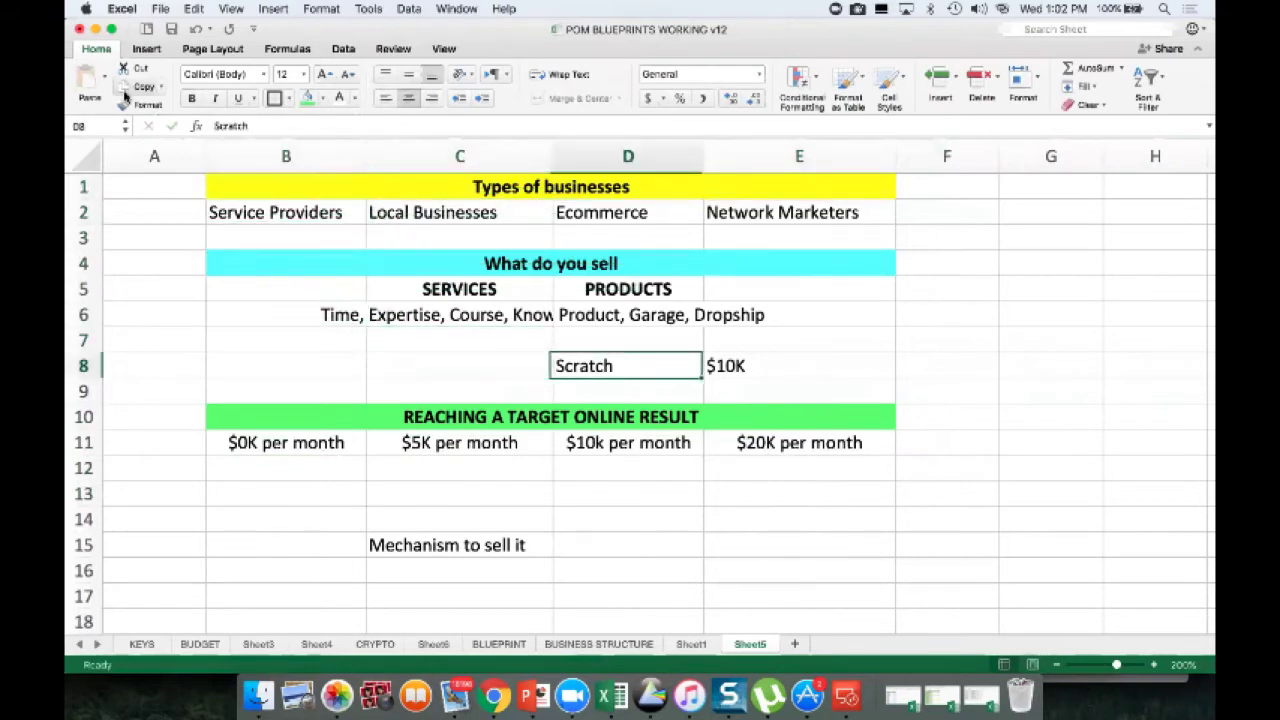
{"action": "key", "text": "Delete"}
{"action": "key", "text": "Right"}
{"action": "key", "text": "Down"}
{"action": "key", "text": "Up"}
{"action": "key", "text": "Delete"}
{"action": "key", "text": "Down"}
{"action": "key", "text": "Down"}
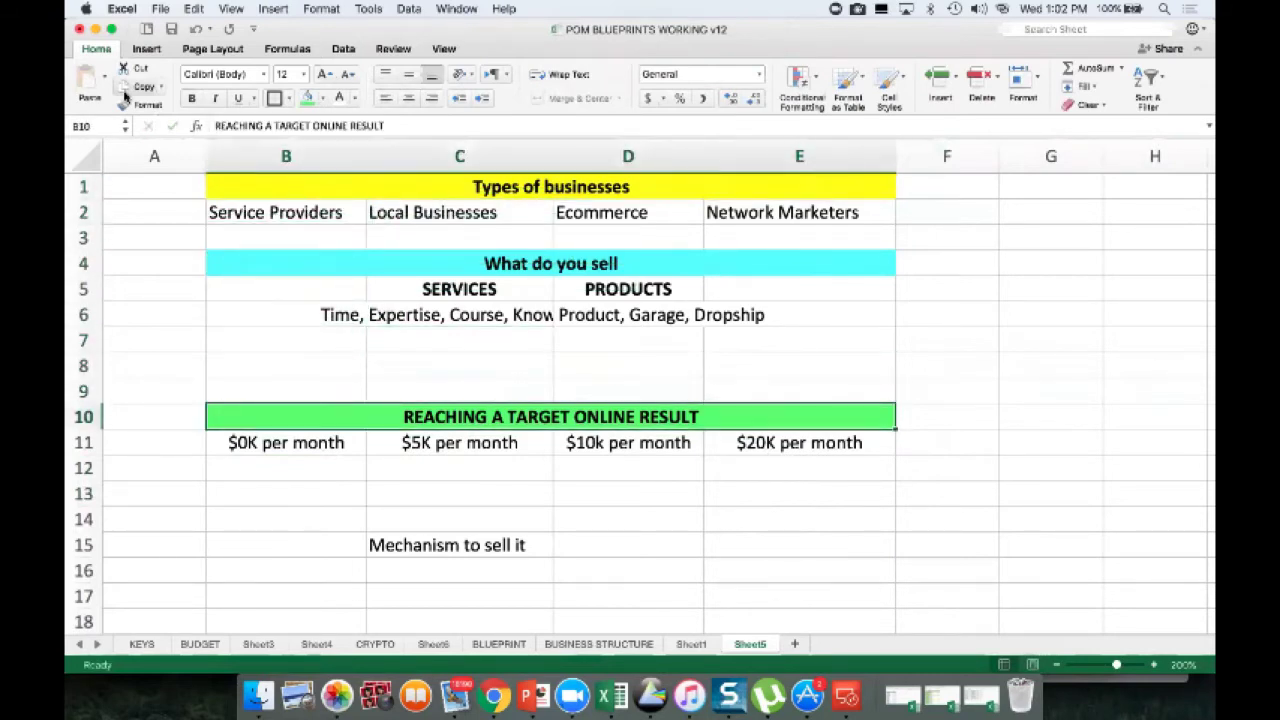
Step: Move the green target heading and its monthly amounts up from rows 10–11 to rows 8–9, starting at B8
{"action": "key", "text": "Down"}
{"action": "key", "text": "shift+Up"}
{"action": "key", "text": "super+c"}
{"action": "key", "text": "Up"}
{"action": "key", "text": "Up"}
{"action": "key", "text": "Up"}
{"action": "key", "text": "Left"}
{"action": "key", "text": "Left"}
{"action": "key", "text": "Left"}
{"action": "key", "text": "Return"}
Step: Enter "HOW DO YOU SELL IT?" in C11, below the monthly amounts
{"action": "key", "text": "Down"}
{"action": "key", "text": "Down"}
{"action": "key", "text": "Down"}
{"action": "key", "text": "Down"}
{"action": "key", "text": "Down"}
{"action": "key", "text": "Right"}
{"action": "key", "text": "Up"}
{"action": "key", "text": "Up"}
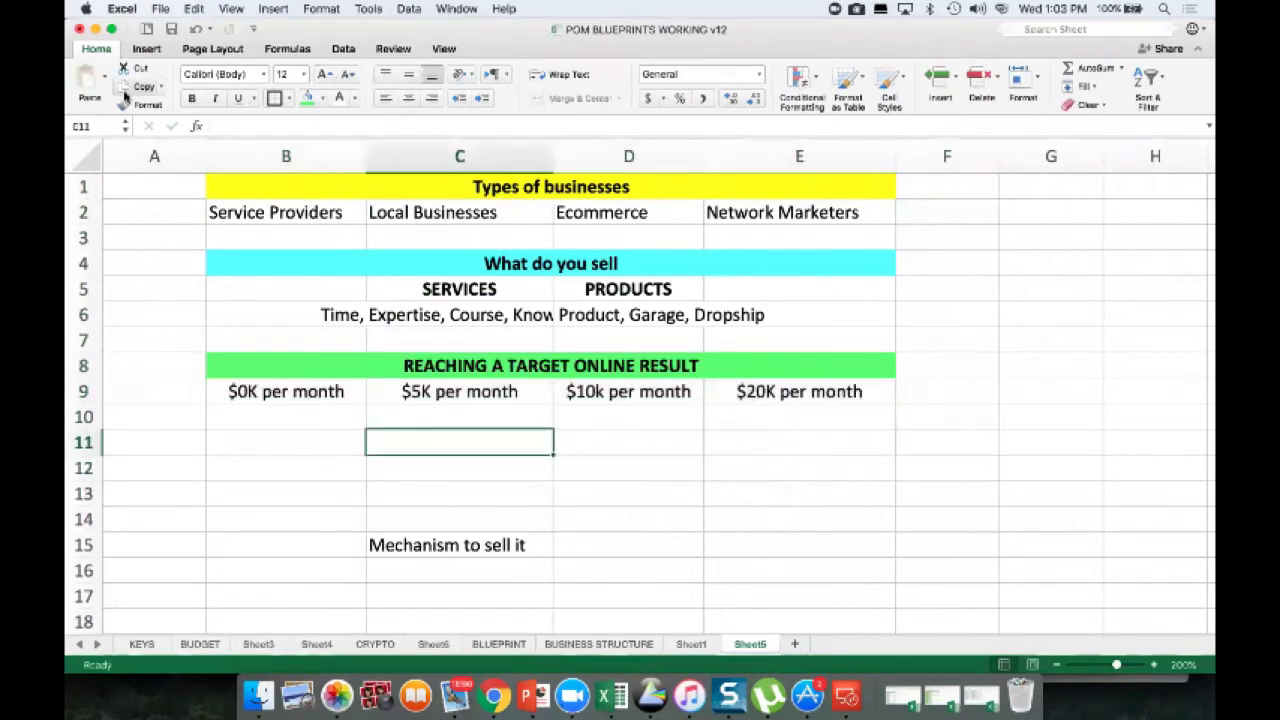
{"action": "type", "text": "HOW DO YOU SELL"}
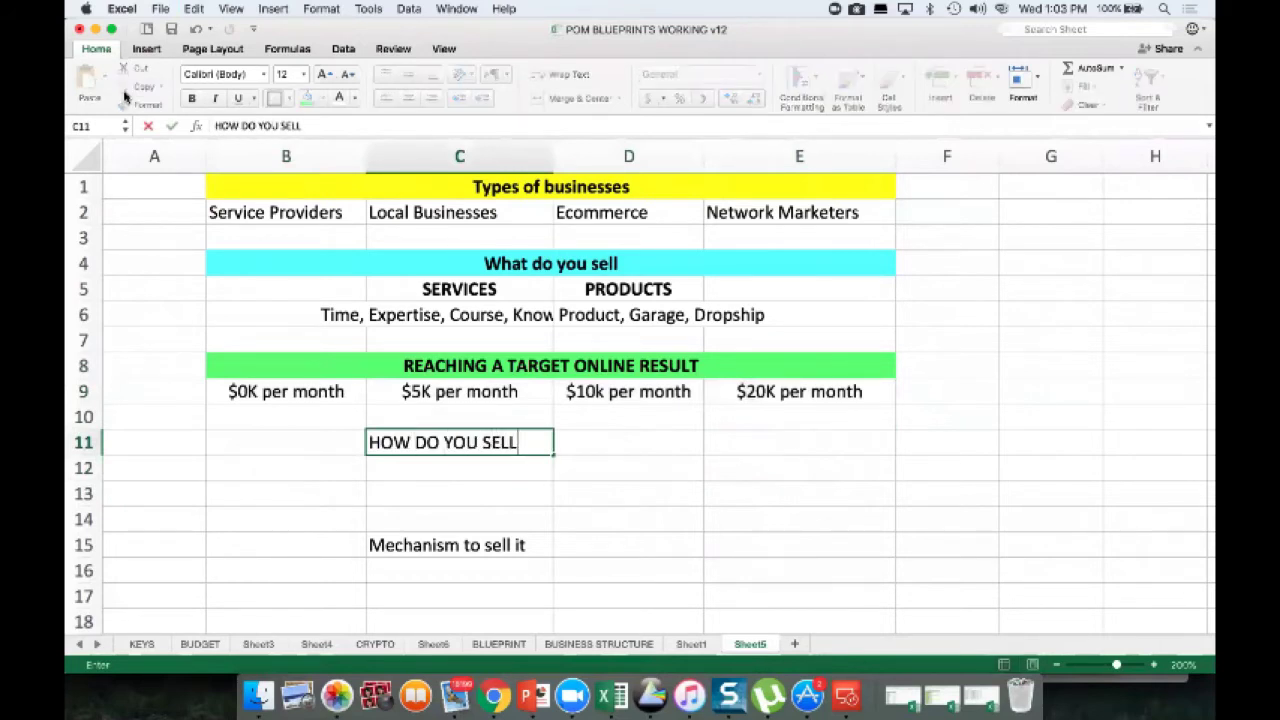
{"action": "type", "text": " IT?"}
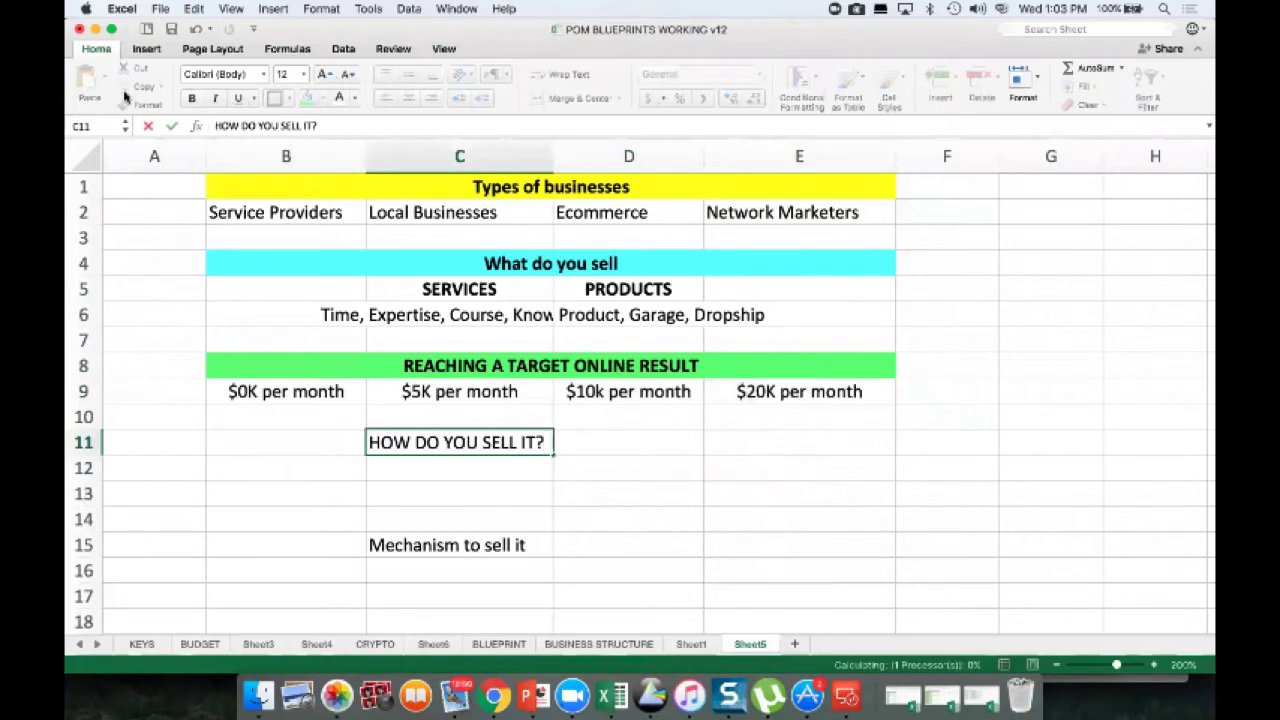
{"action": "key", "text": "Return"}
Step: Delete the "Mechanism to sell it" label from C15
{"action": "key", "text": "Down"}
{"action": "key", "text": "Down"}
{"action": "key", "text": "Down"}
{"action": "key", "text": "Delete"}
{"action": "key", "text": "Up"}
{"action": "key", "text": "Up"}
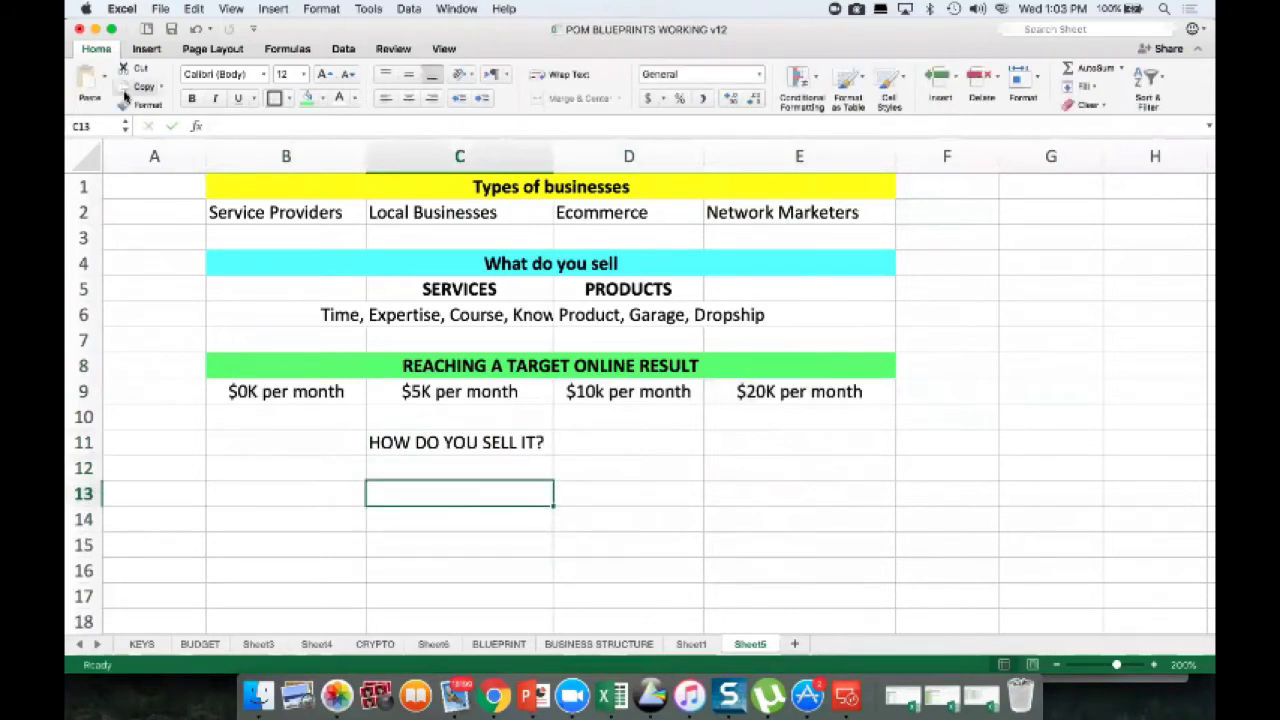
{"action": "key", "text": "Left"}
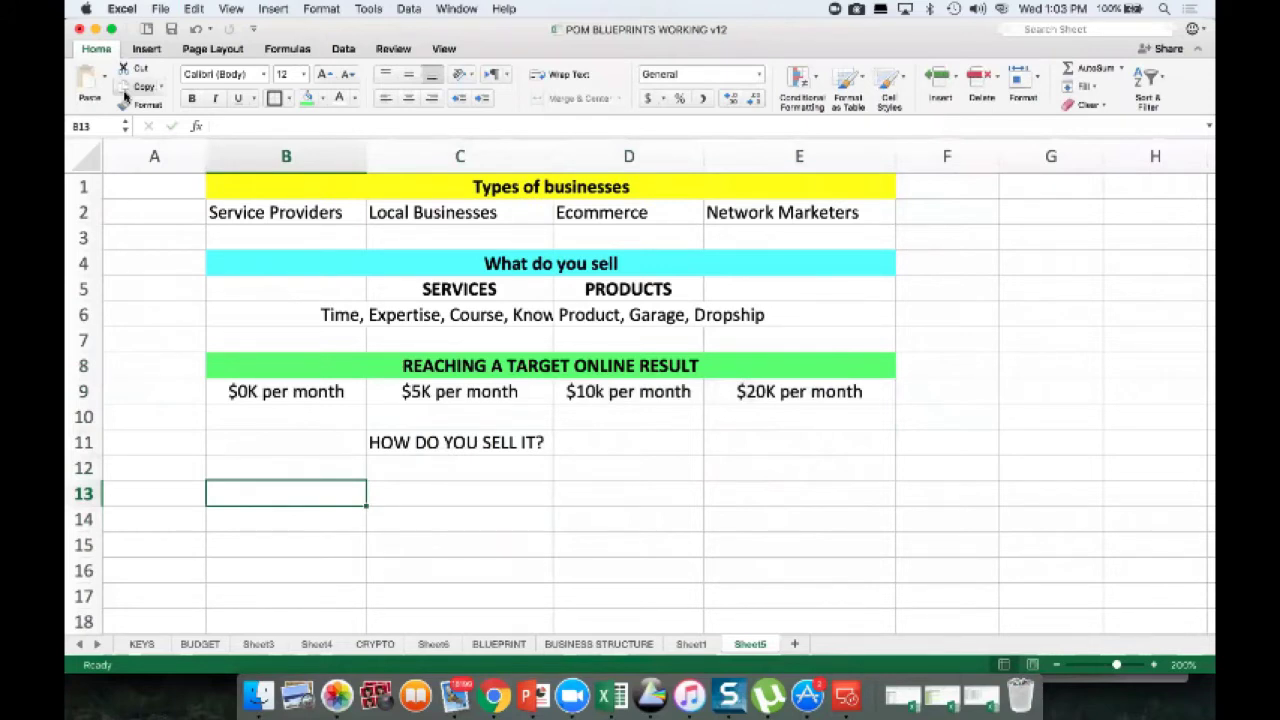
Step: Move the "HOW DO YOU SELL IT?" text from C11 down to C15
{"action": "key", "text": "Up"}
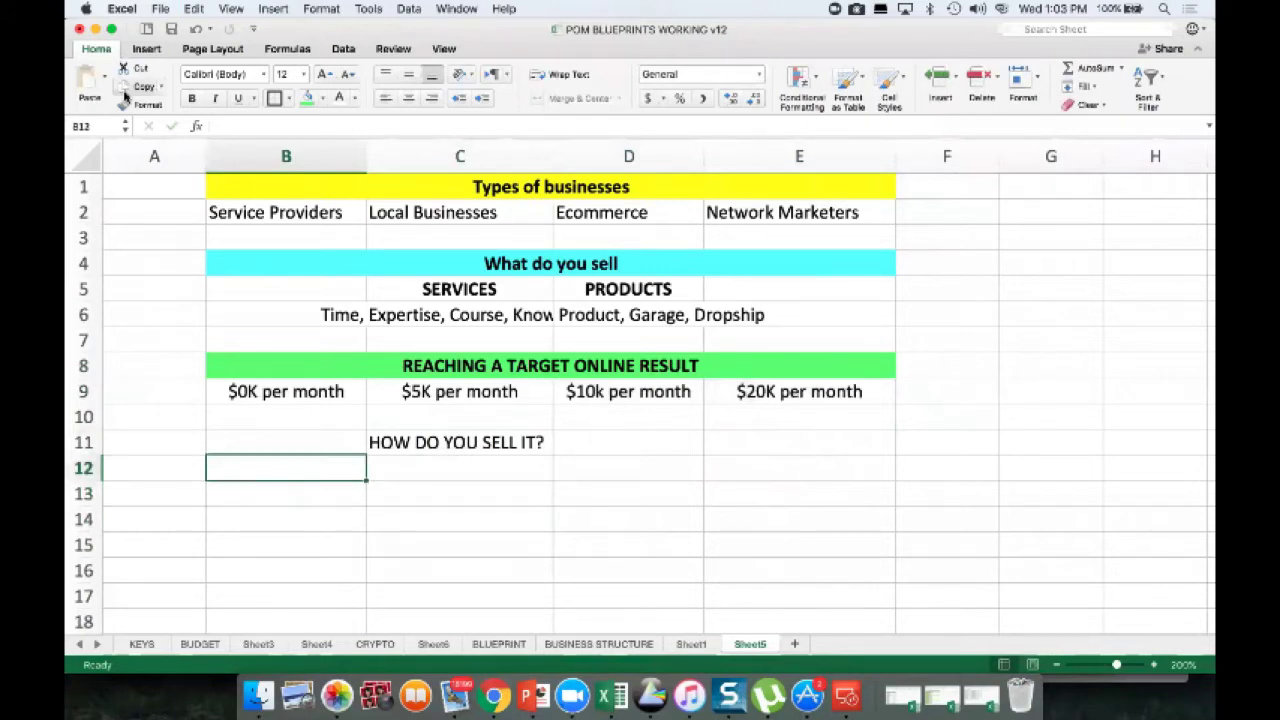
{"action": "key", "text": "Up"}
{"action": "key", "text": "Right"}
{"action": "key", "text": "super+c"}
{"action": "key", "text": "Down"}
{"action": "key", "text": "Down"}
{"action": "key", "text": "Down"}
{"action": "key", "text": "Down"}
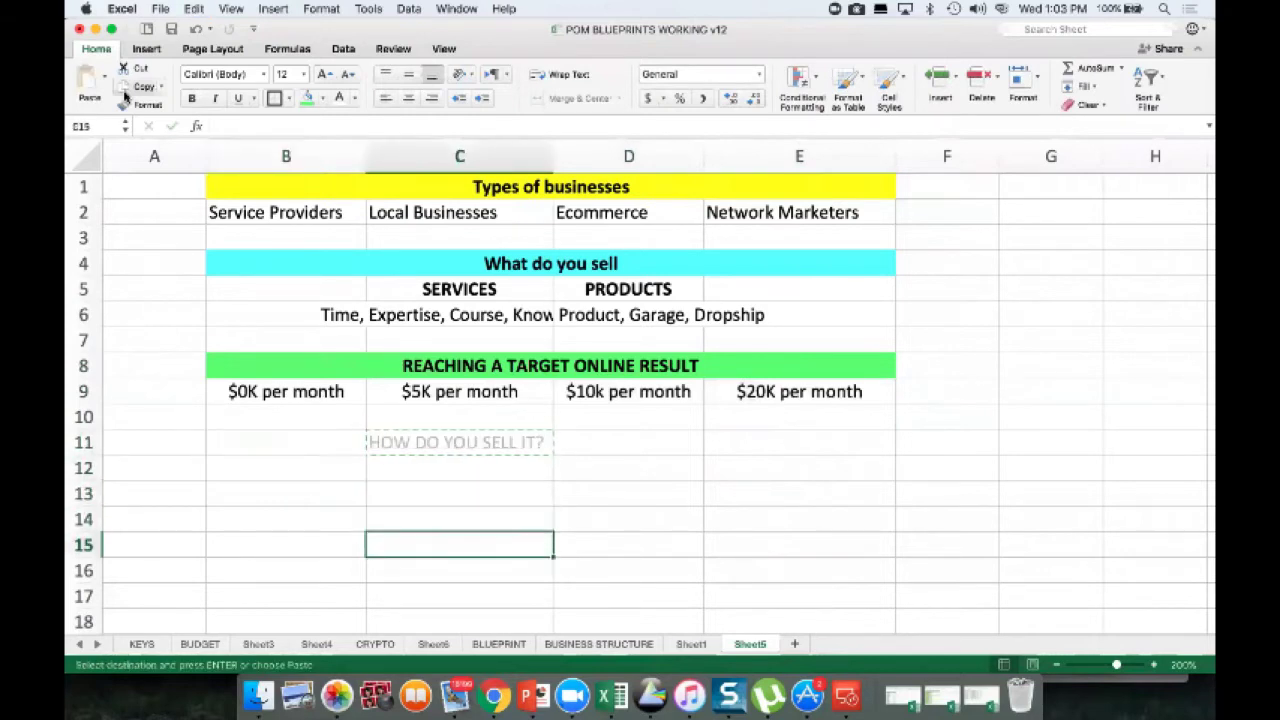
{"action": "key", "text": "Return"}
Step: Enter "HAND SELL IT" in C11 and "WEBSITE" in D11 as selling methods
{"action": "key", "text": "Up"}
{"action": "key", "text": "Up"}
{"action": "key", "text": "Up"}
{"action": "key", "text": "Up"}
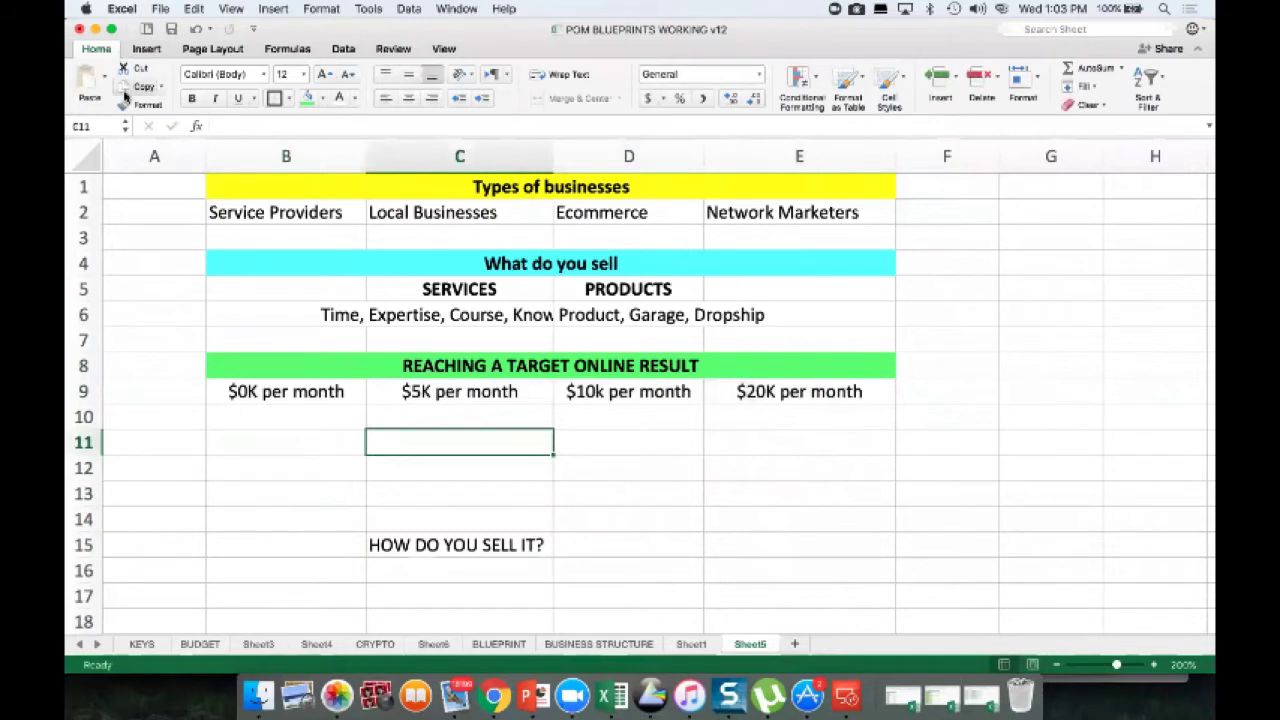
{"action": "type", "text": "HAND SELL IT"}
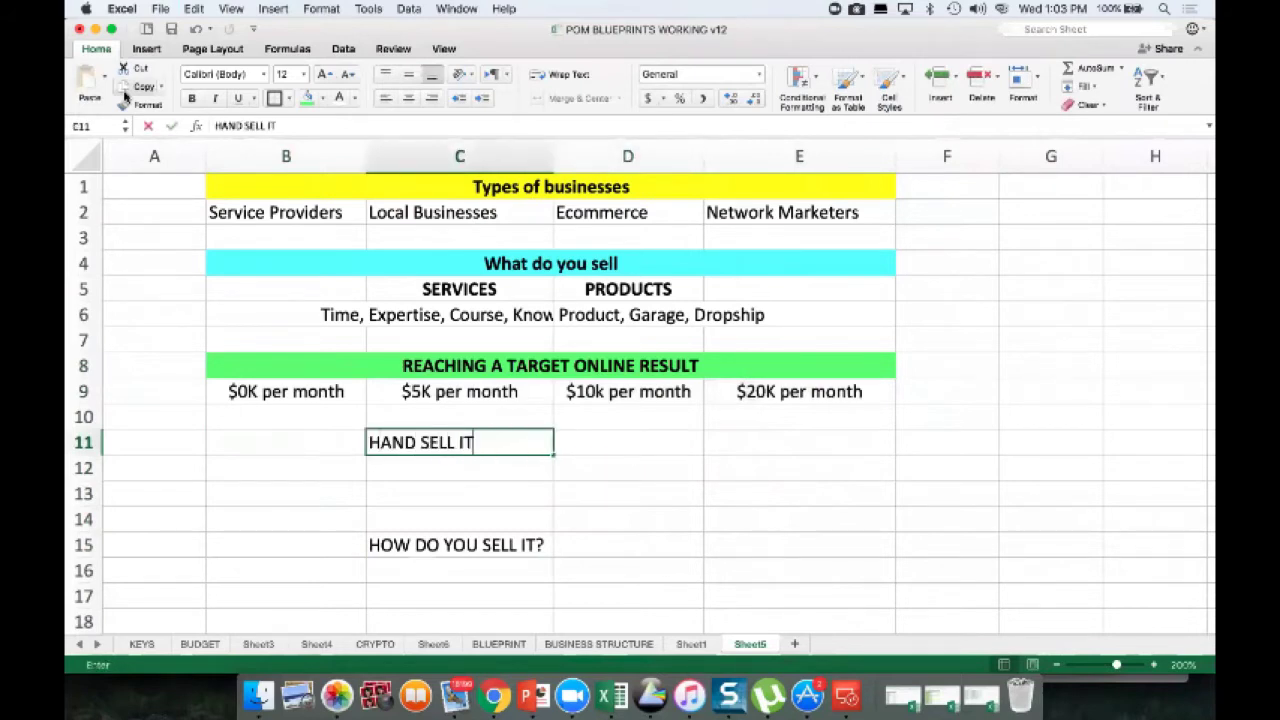
{"action": "key", "text": "Tab"}
{"action": "type", "text": "WEB"}
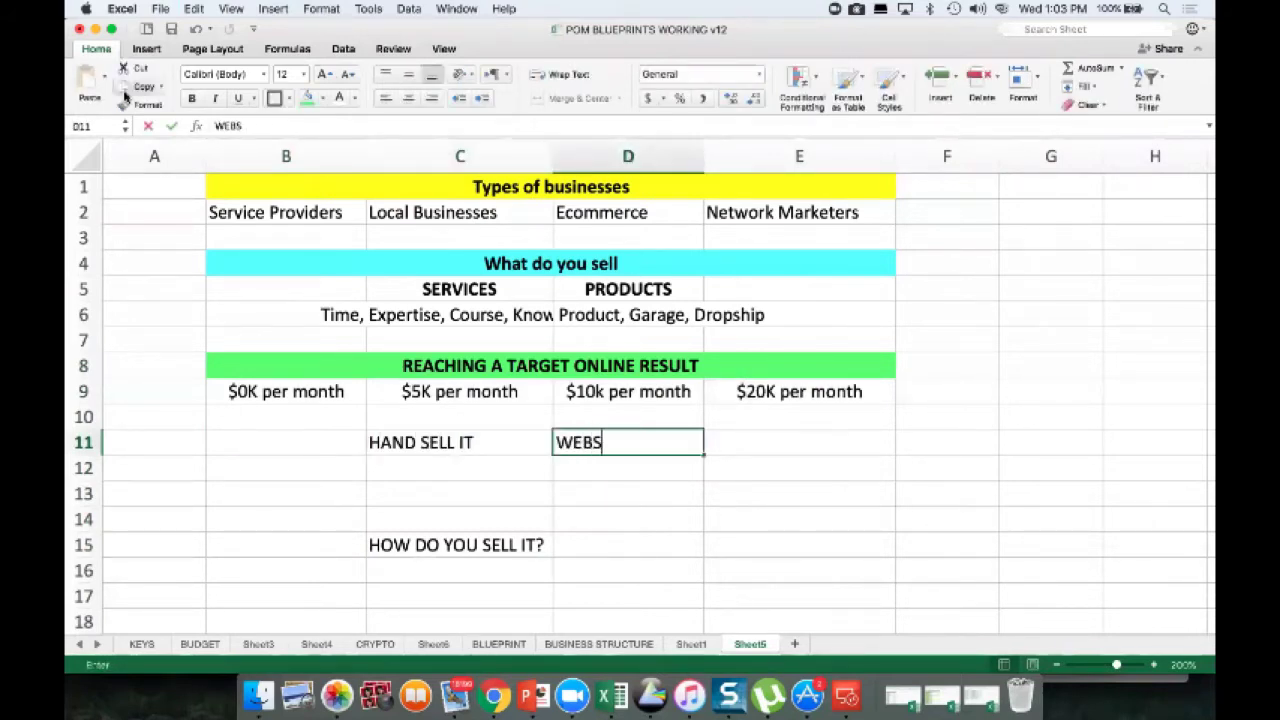
{"action": "type", "text": "SITE"}
{"action": "key", "text": "Return"}
{"action": "key", "text": "Up"}
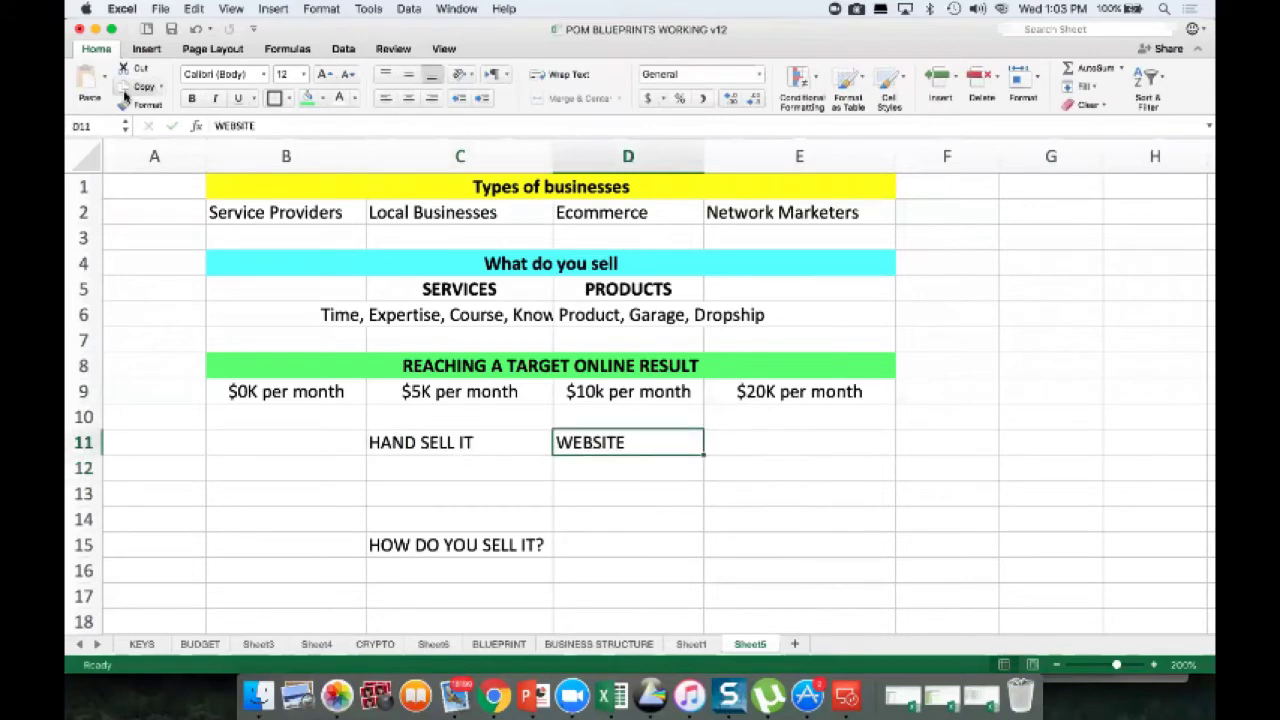
{"action": "left_click", "coordinate": [511, 481]}
{"action": "left_click", "coordinate": [518, 443]}
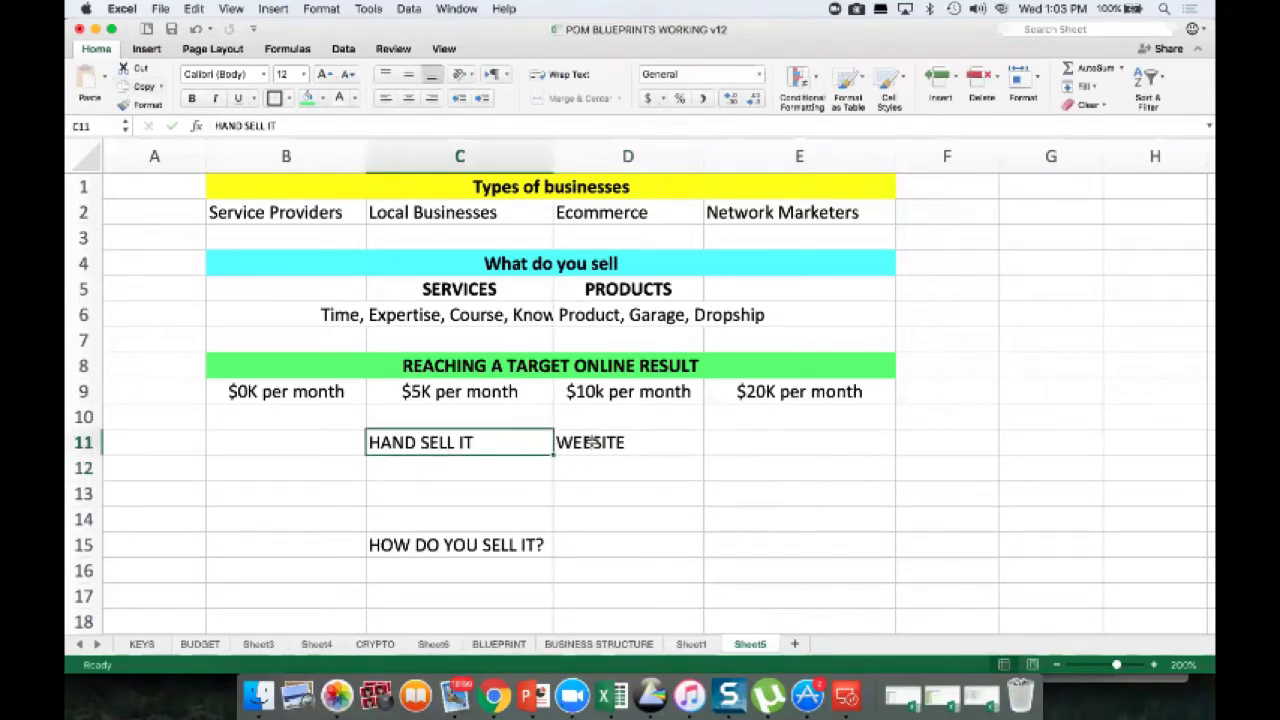
Step: Switch to Chrome and open the Google home page in a new tab
{"action": "left_click", "coordinate": [494, 695]}
{"action": "key", "text": "super+t"}
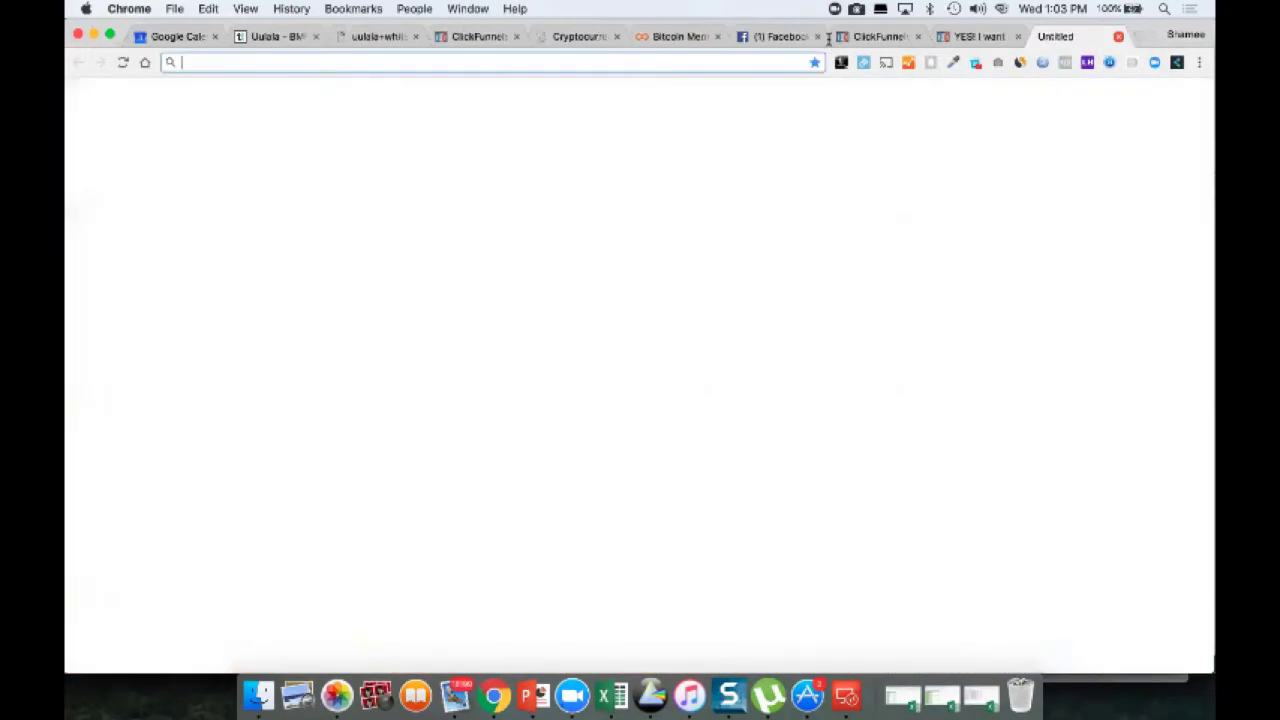
{"action": "type", "text": "kvi"}
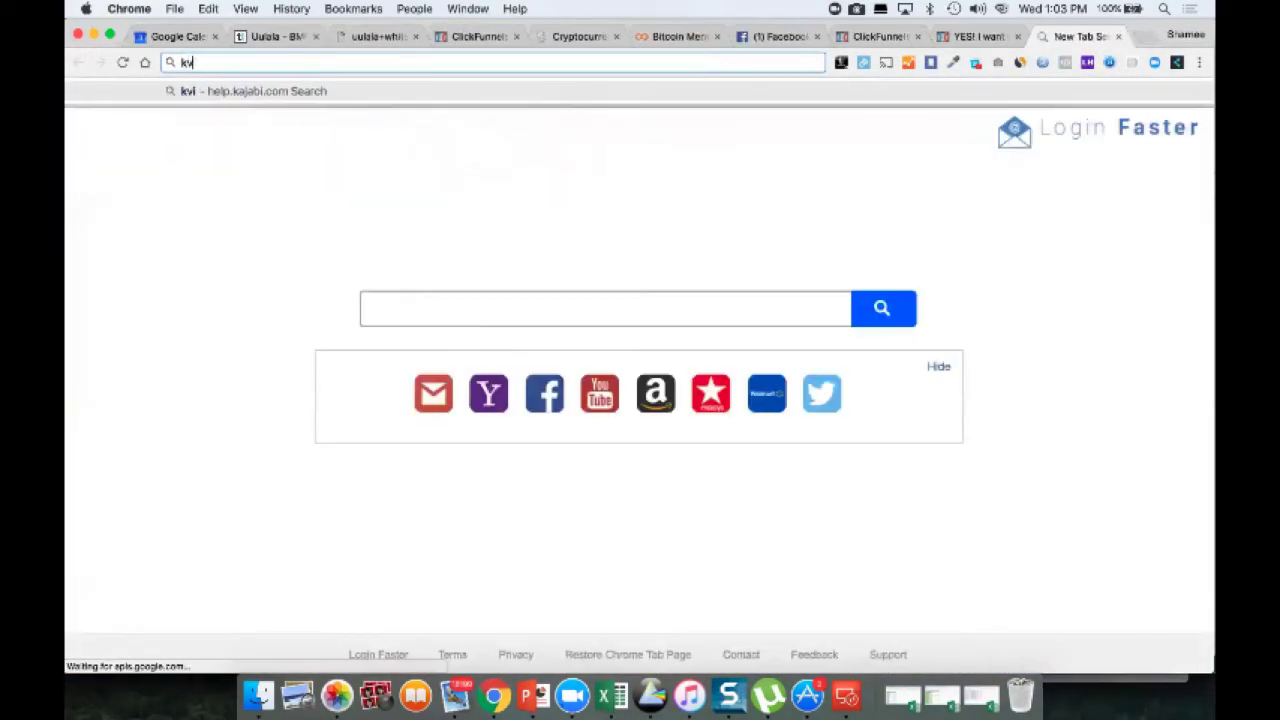
{"action": "key", "text": "BackSpace"}
{"action": "type", "text": "e"}
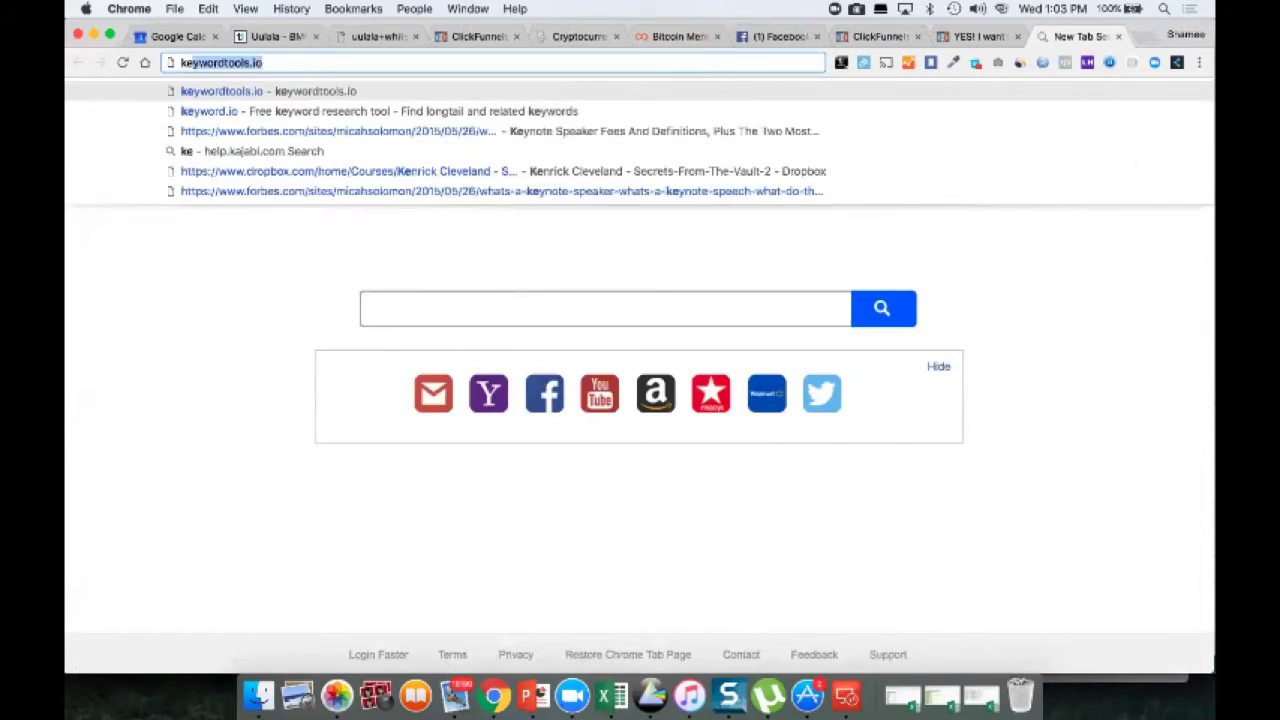
{"action": "type", "text": "vin"}
{"action": "key", "text": "BackSpace"}
{"action": "key", "text": "BackSpace"}
{"action": "key", "text": "BackSpace"}
{"action": "key", "text": "BackSpace"}
{"action": "key", "text": "BackSpace"}
{"action": "type", "text": "goog"}
{"action": "key", "text": "Return"}
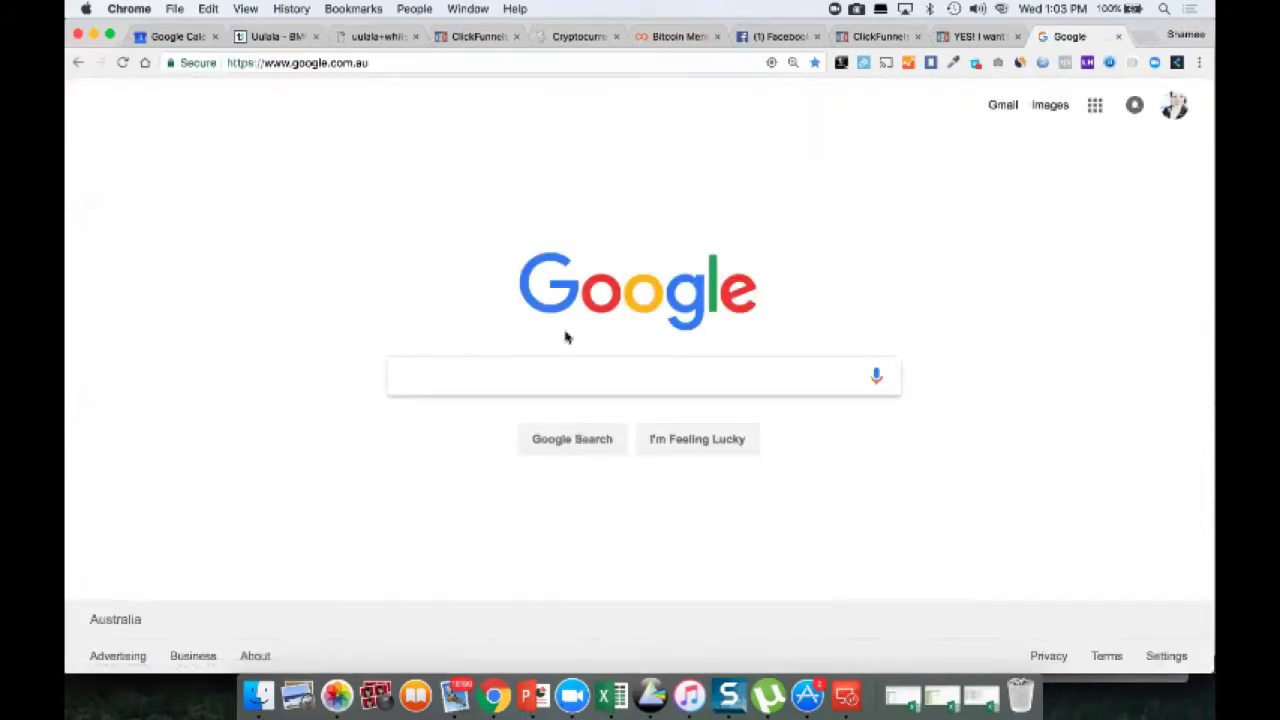
Step: Search Google for Kevin Hodges real estate and open the agency's own website from the results
{"action": "type", "text": "kevin hodes"}
{"action": "key", "text": "Return"}
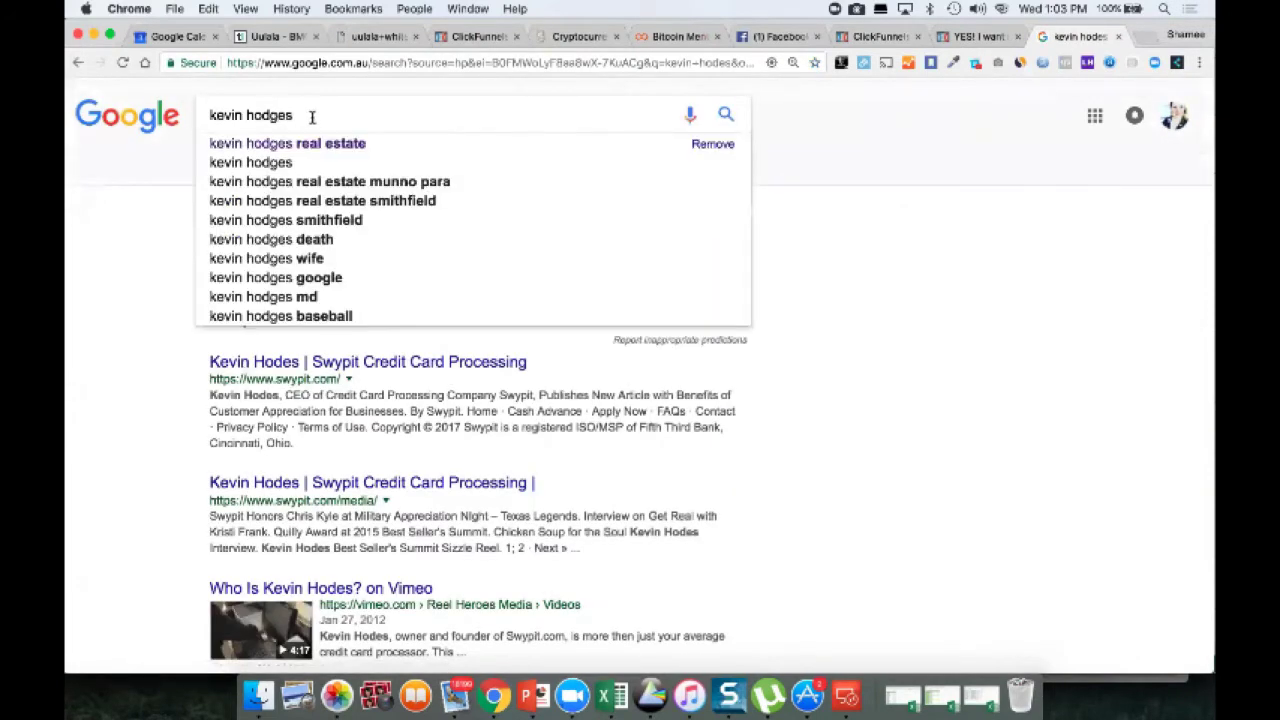
{"action": "left_click", "coordinate": [314, 140]}
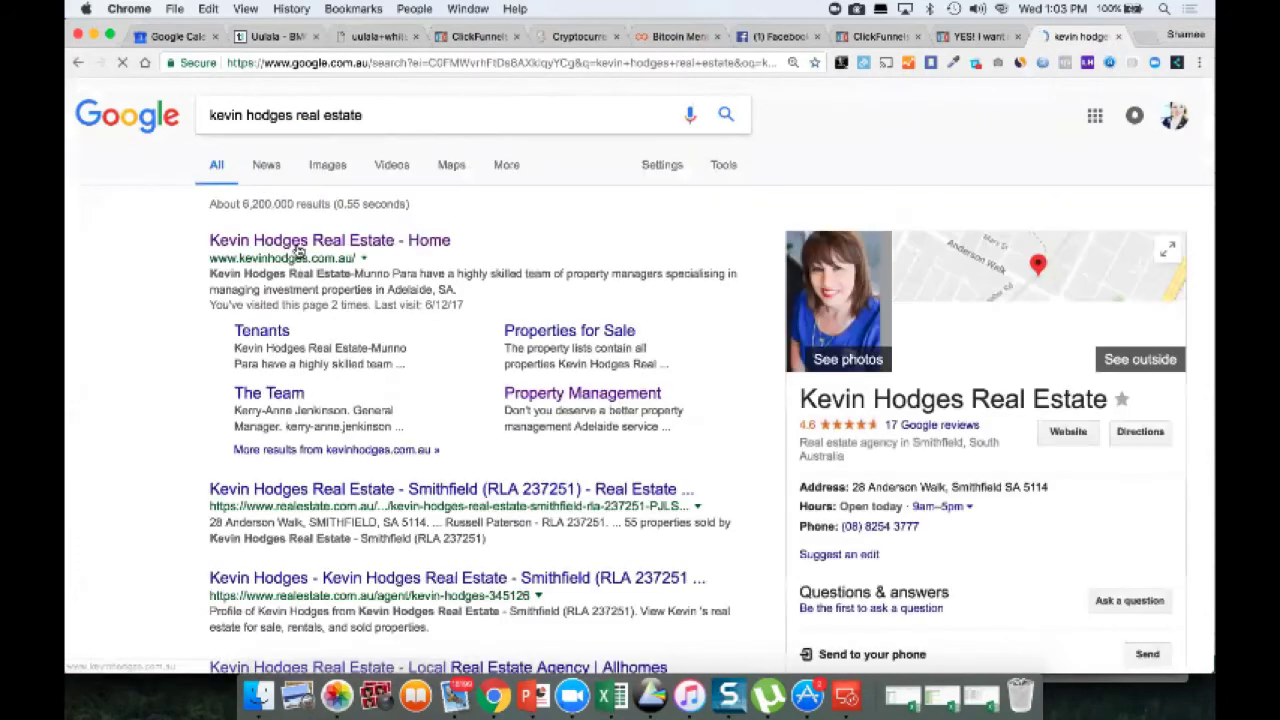
{"action": "left_click", "coordinate": [298, 245]}
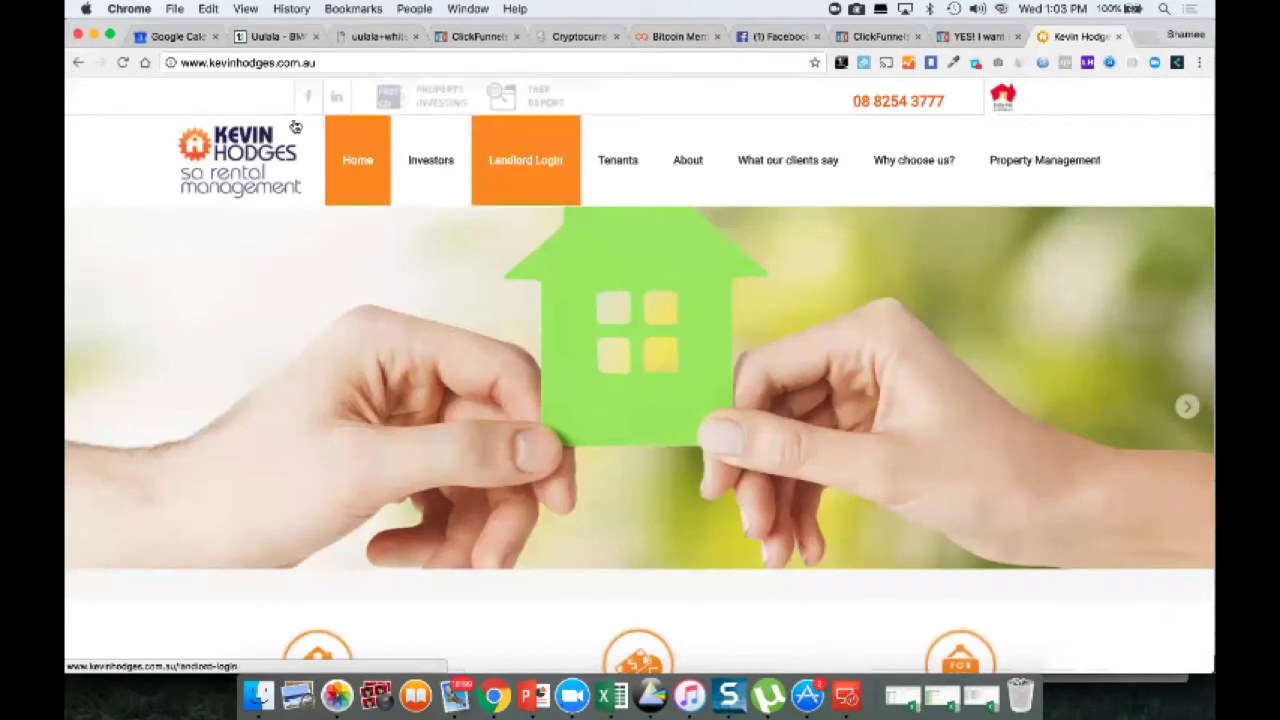
Step: Examine the agency's home page for its navigation options, contact number, service sections and footer content
{"action": "mouse_move", "coordinate": [418, 166]}
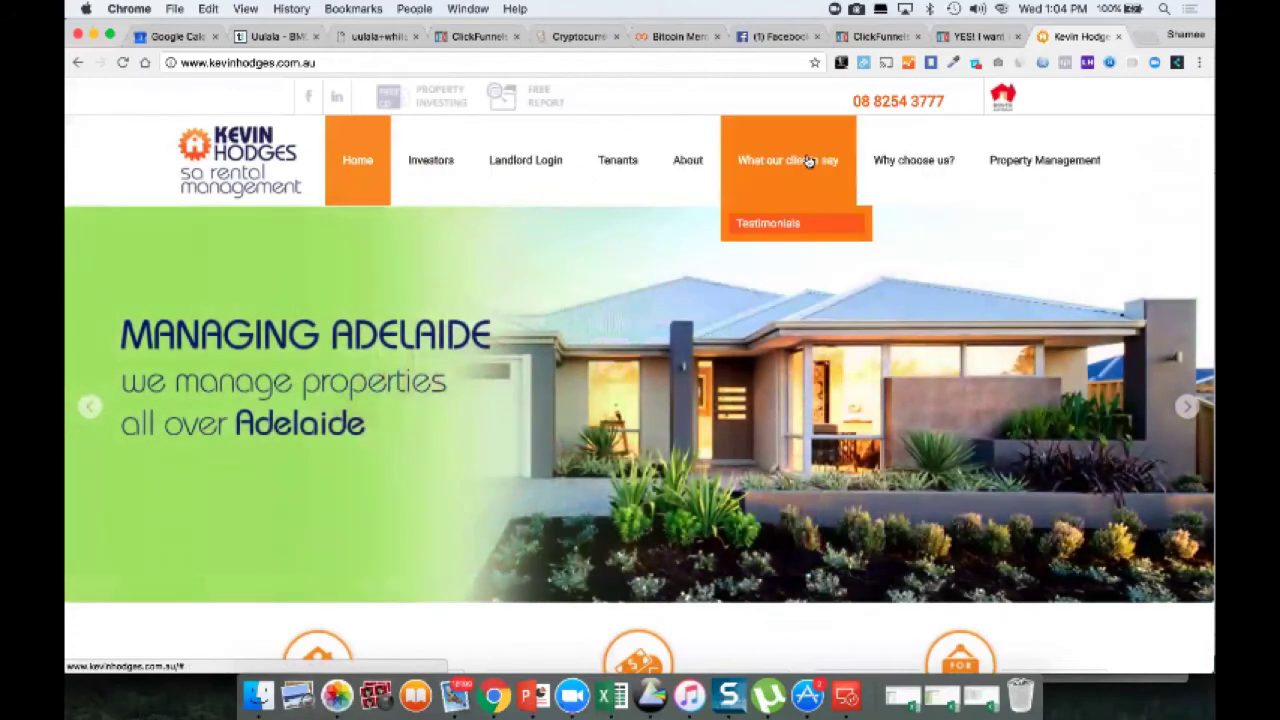
{"action": "left_click_drag", "start_coordinate": [850, 102], "coordinate": [950, 104]}
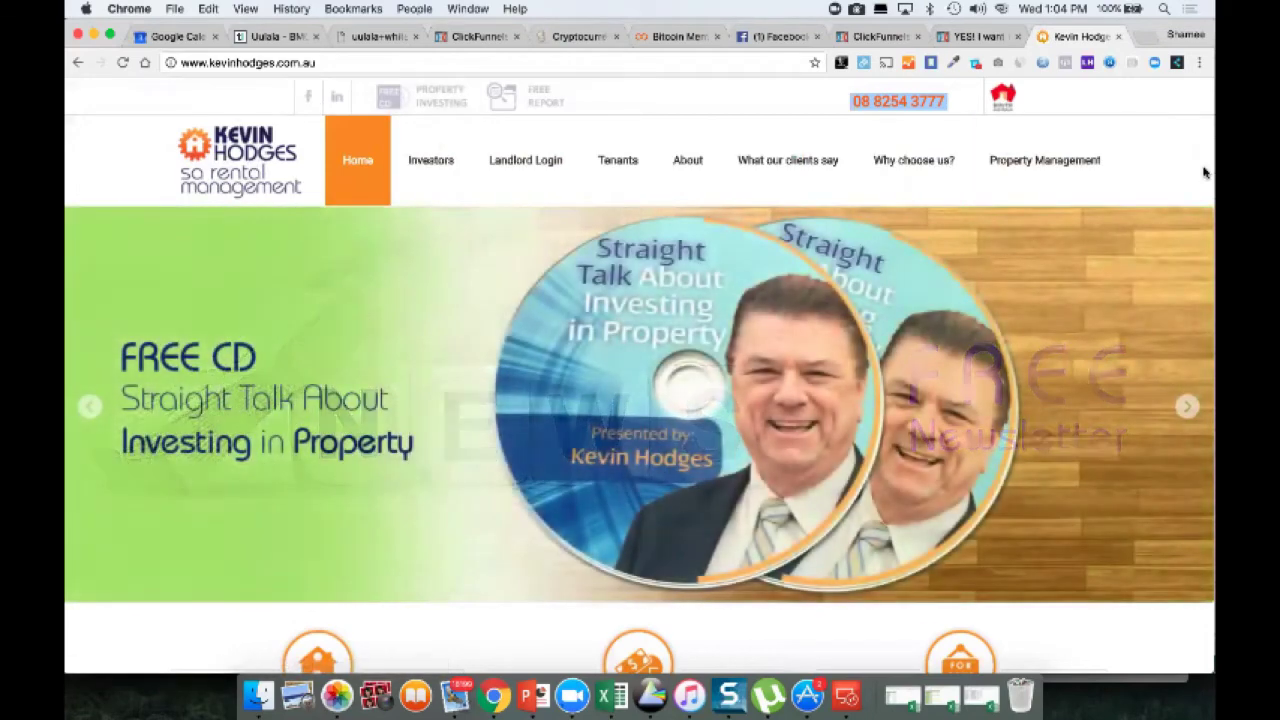
{"action": "scroll", "coordinate": [466, 297], "scroll_direction": "down", "scroll_amount": 4}
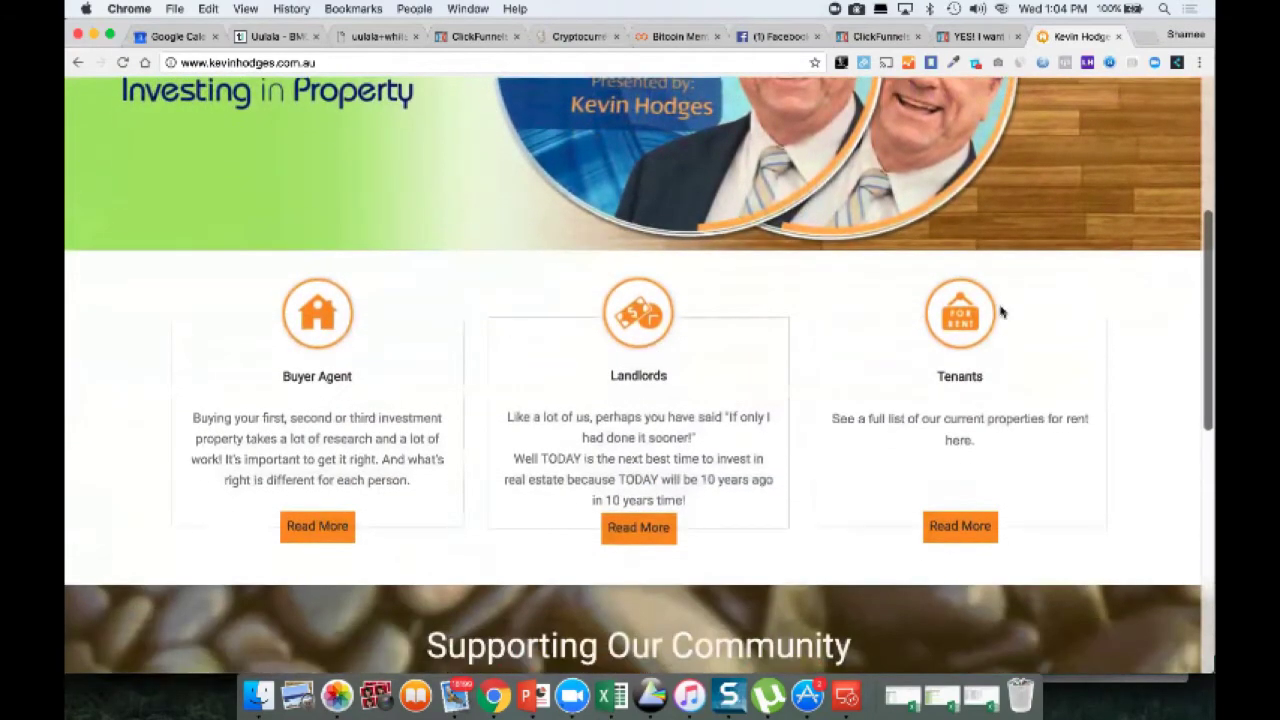
{"action": "scroll", "coordinate": [1000, 308], "scroll_direction": "down", "scroll_amount": 5}
{"action": "scroll", "coordinate": [1000, 310], "scroll_direction": "down", "scroll_amount": 2}
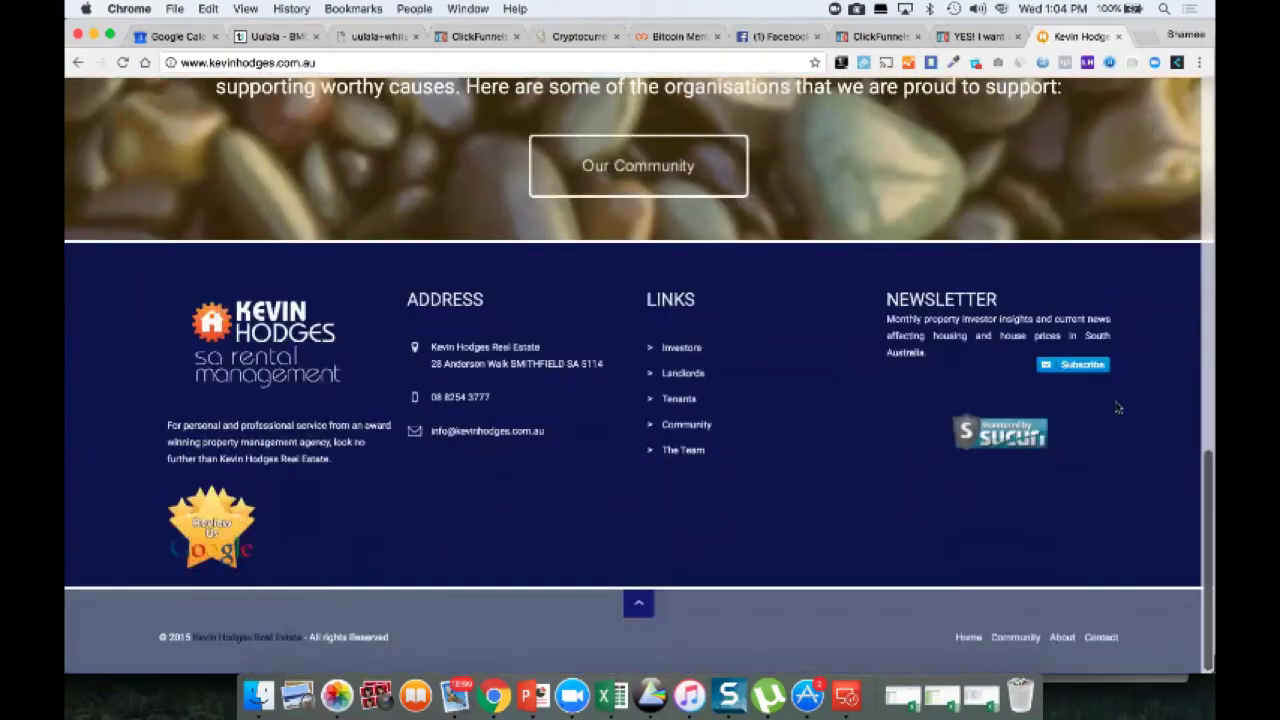
{"action": "scroll", "coordinate": [1207, 473], "scroll_direction": "up", "scroll_amount": 7}
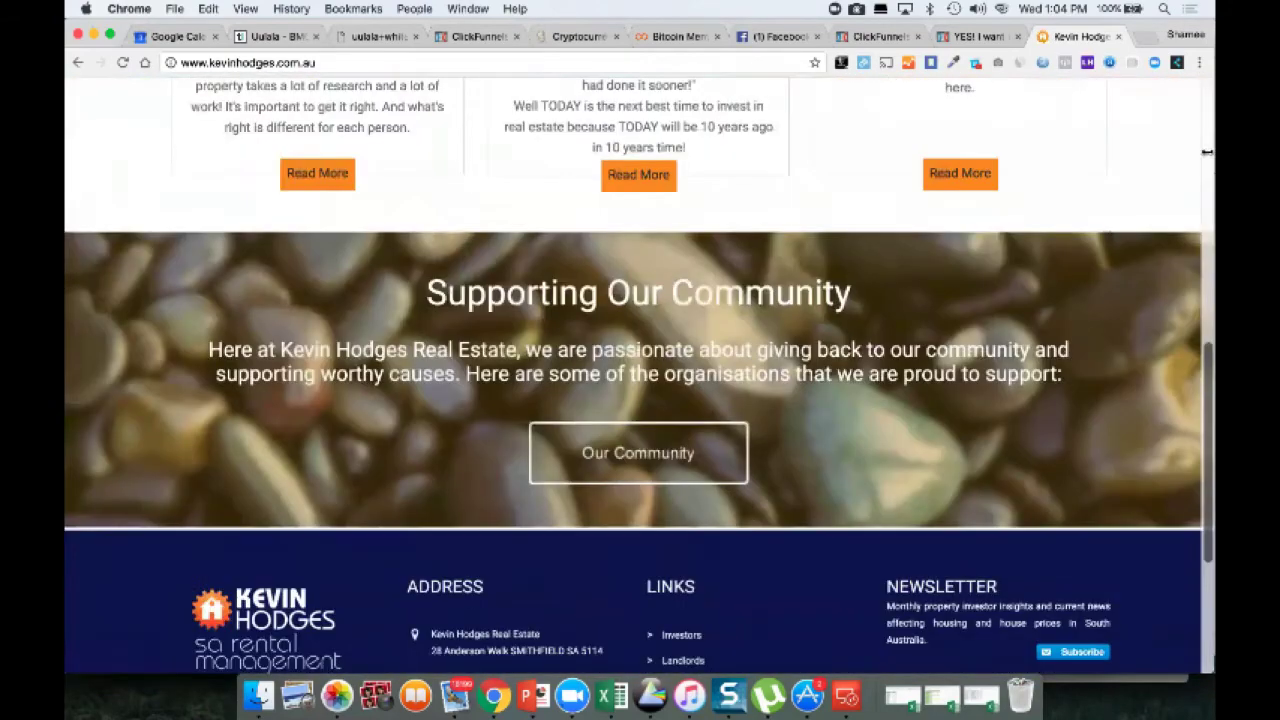
{"action": "scroll", "coordinate": [595, 480], "scroll_direction": "down", "scroll_amount": 4}
Step: View the agency's Our Community page and return to the top of its home page
{"action": "left_click", "coordinate": [597, 479]}
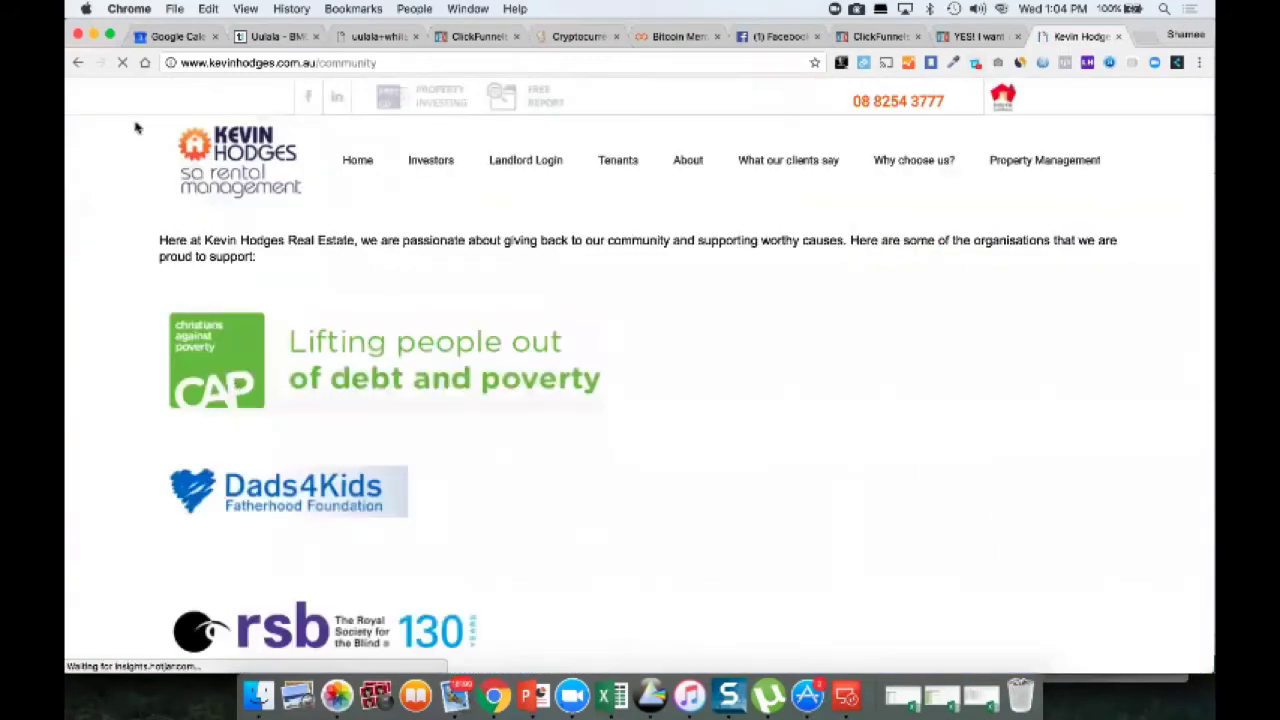
{"action": "left_click", "coordinate": [80, 63]}
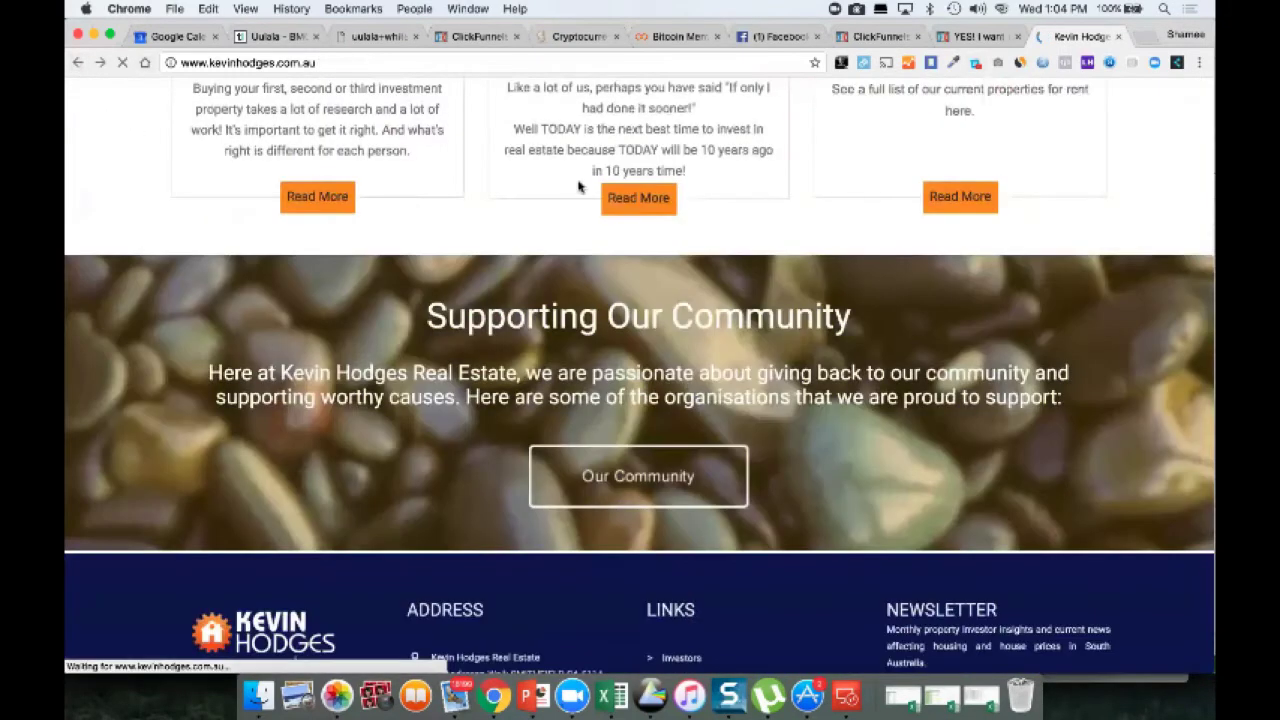
{"action": "scroll", "coordinate": [1057, 171], "scroll_direction": "up", "scroll_amount": 4}
{"action": "scroll", "coordinate": [1059, 171], "scroll_direction": "up", "scroll_amount": 5}
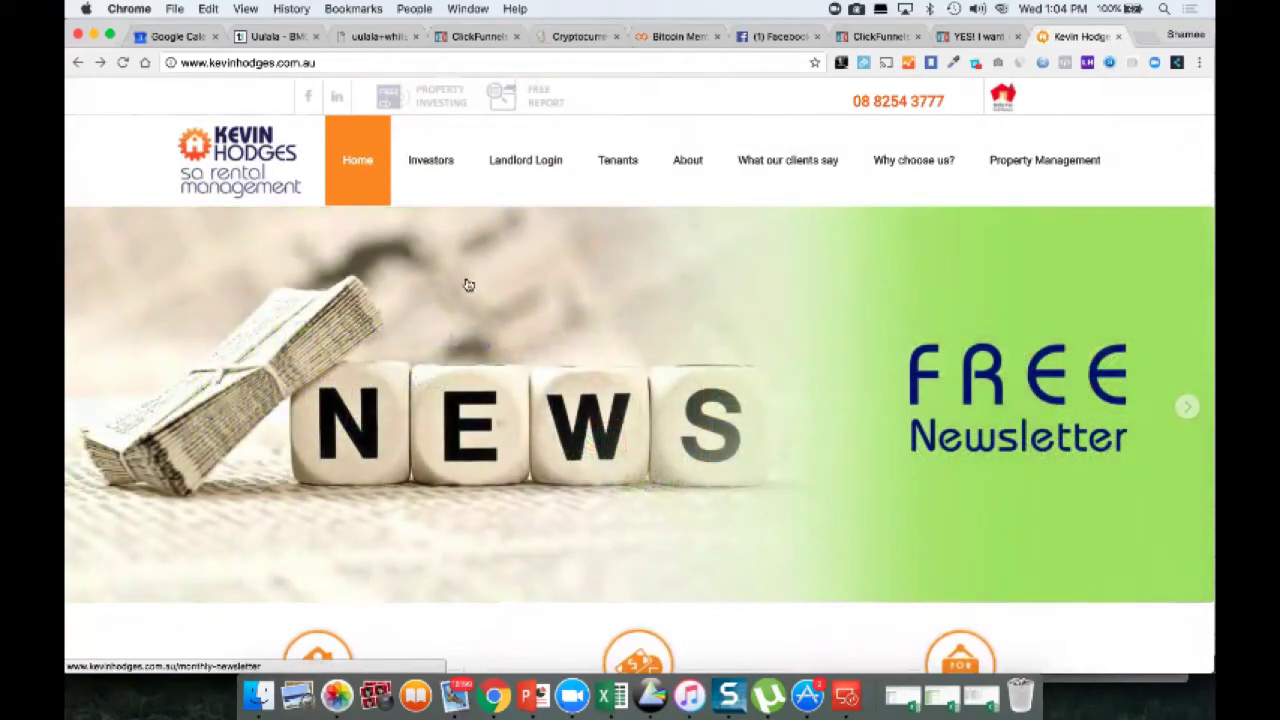
{"action": "mouse_move", "coordinate": [623, 185]}
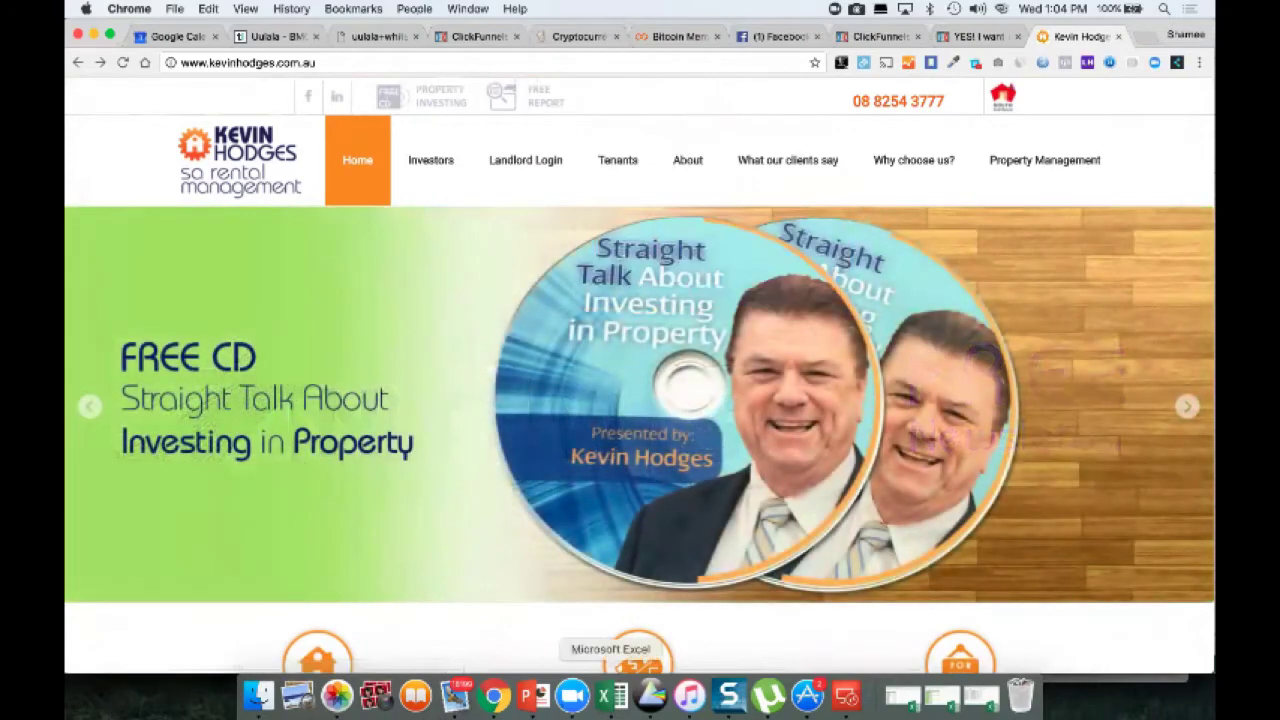
Step: Check the spreadsheet in Excel, then return to Chrome and open a new browser tab
{"action": "left_click", "coordinate": [614, 695]}
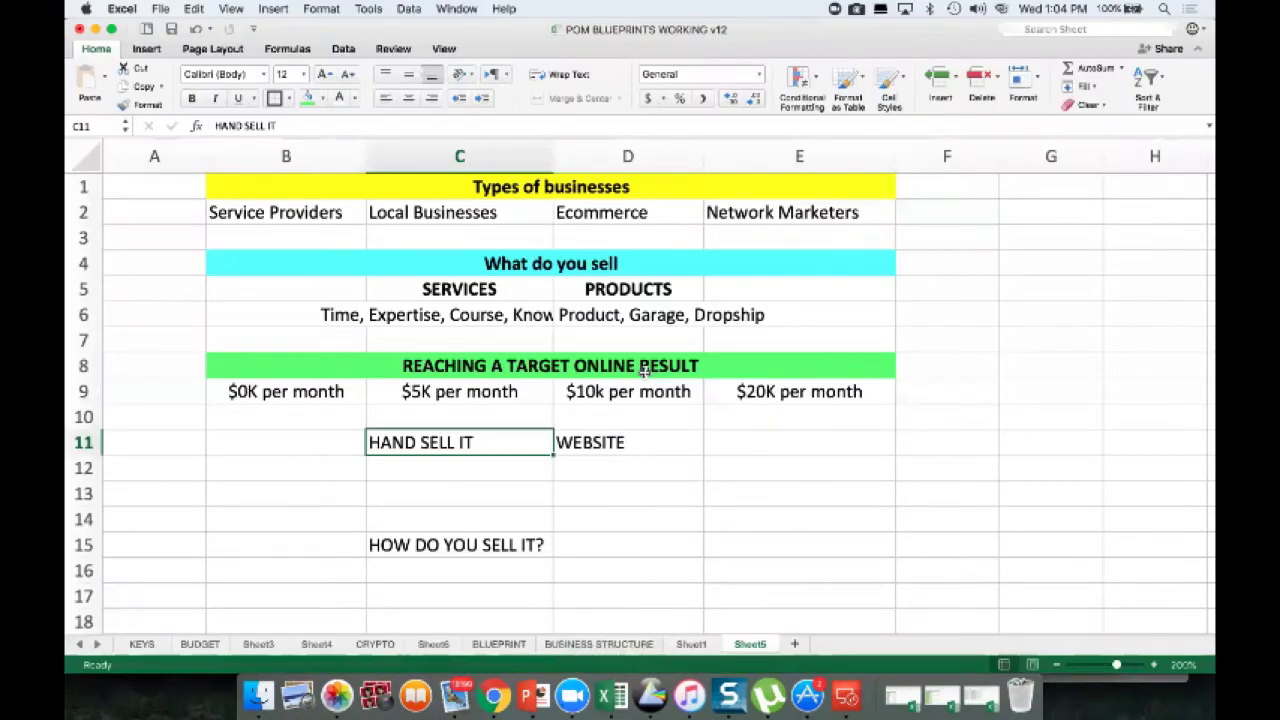
{"action": "left_click", "coordinate": [494, 695]}
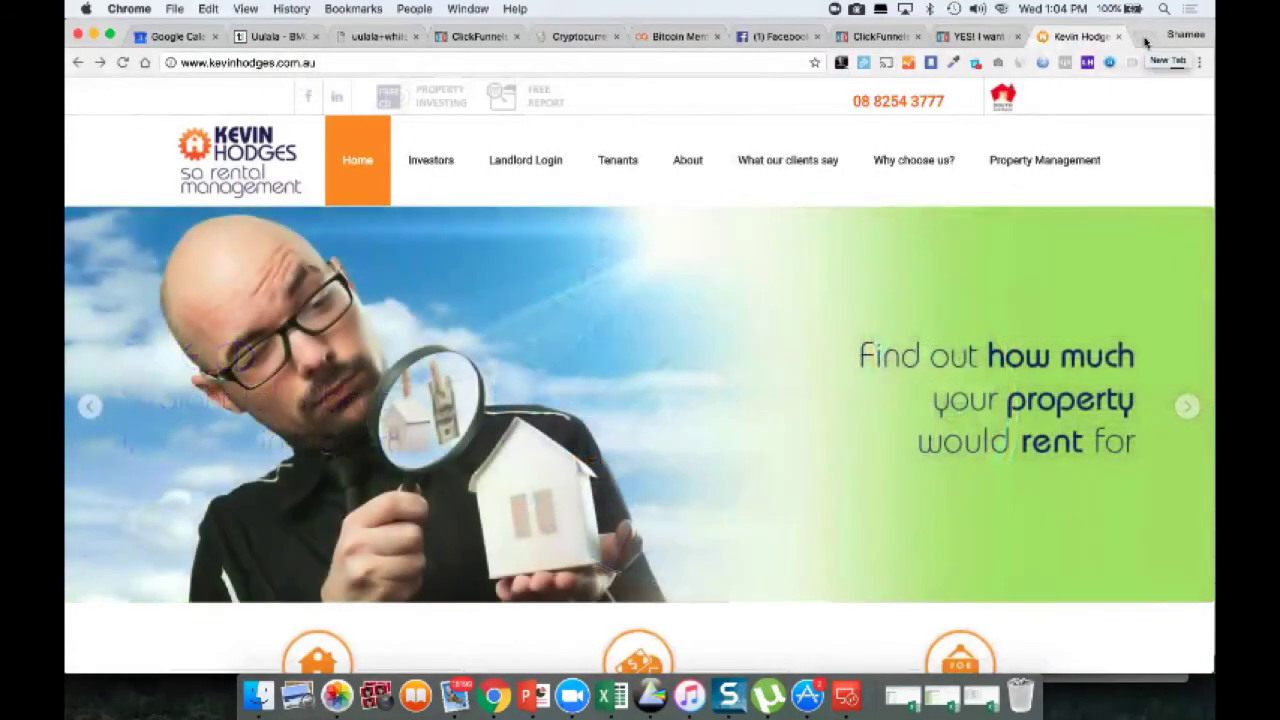
{"action": "left_click", "coordinate": [1146, 41]}
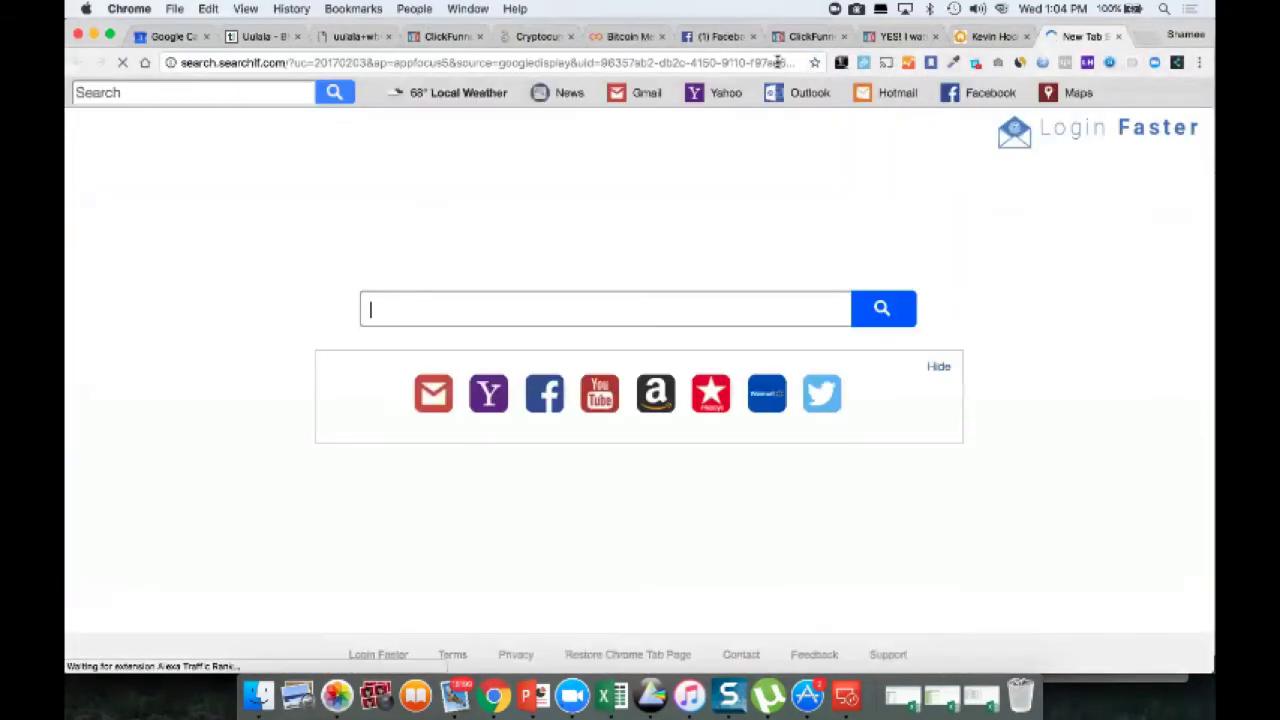
{"action": "left_click", "coordinate": [777, 62]}
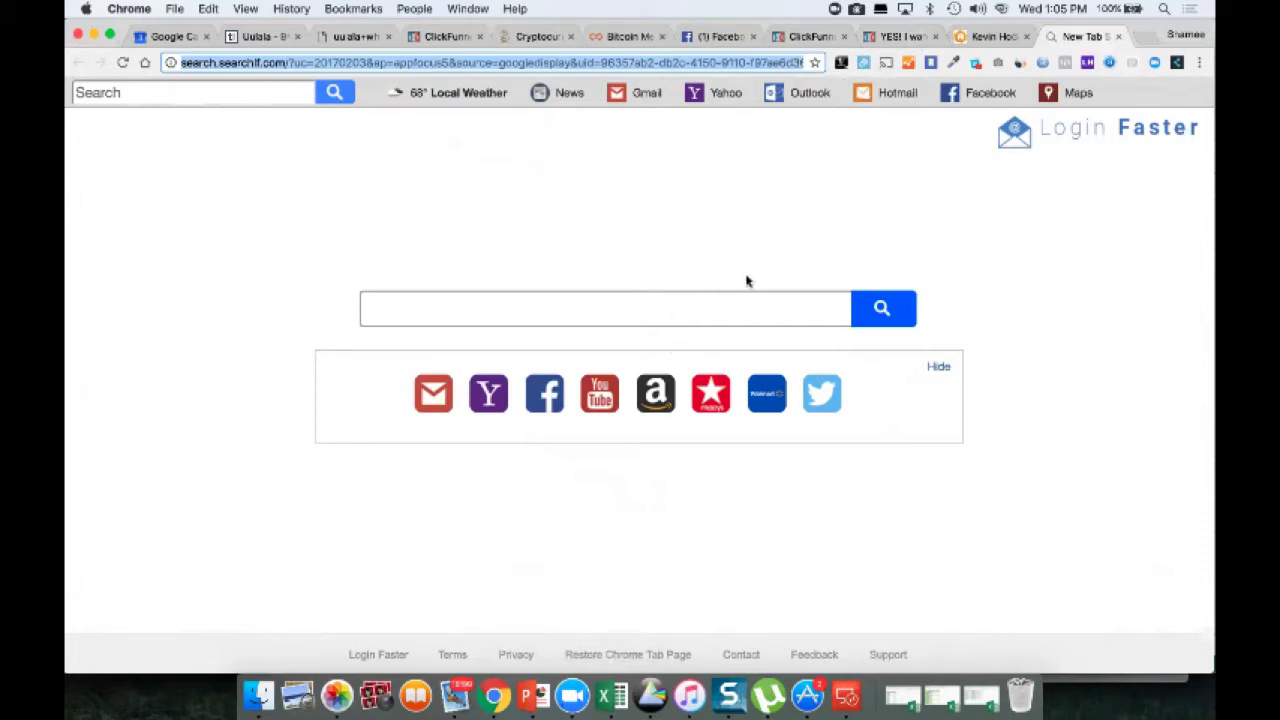
Step: Switch to Excel and enter "Browsing around" in D12 beneath the WEBSITE label
{"action": "left_click", "coordinate": [611, 695]}
{"action": "key", "text": "Right"}
{"action": "key", "text": "Left"}
{"action": "key", "text": "Right"}
{"action": "key", "text": "Down"}
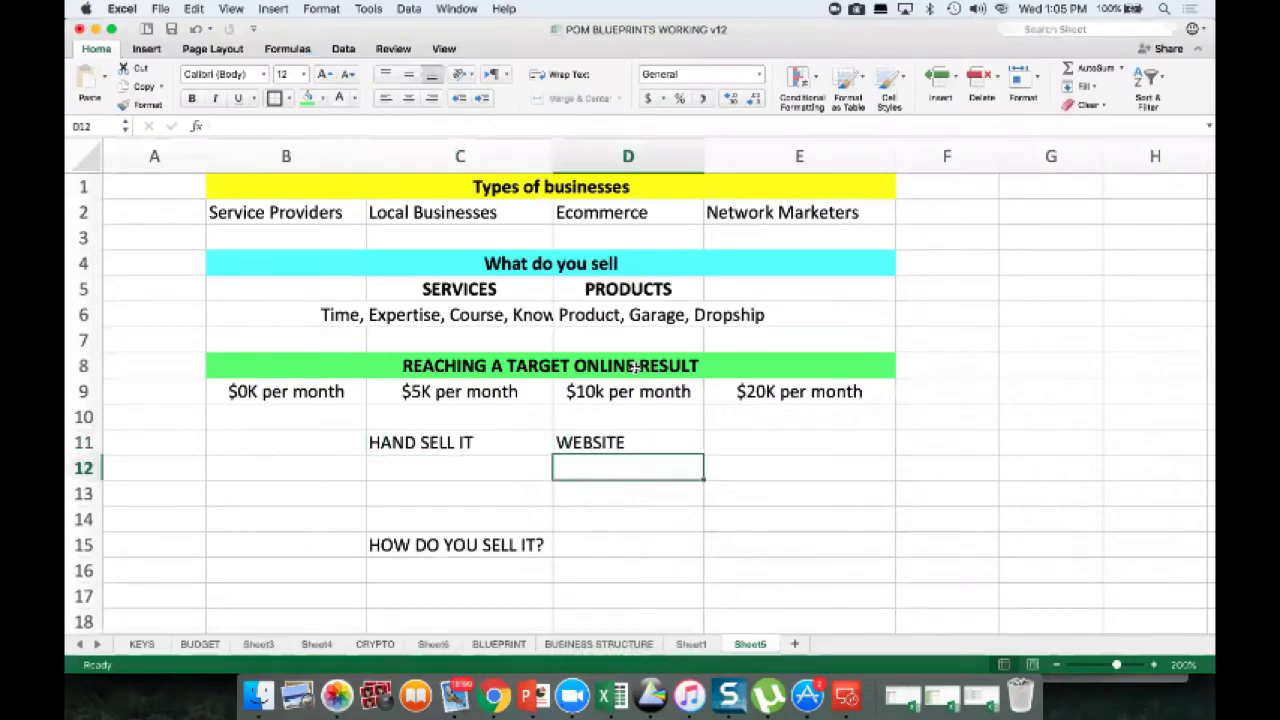
{"action": "type", "text": "Bro"}
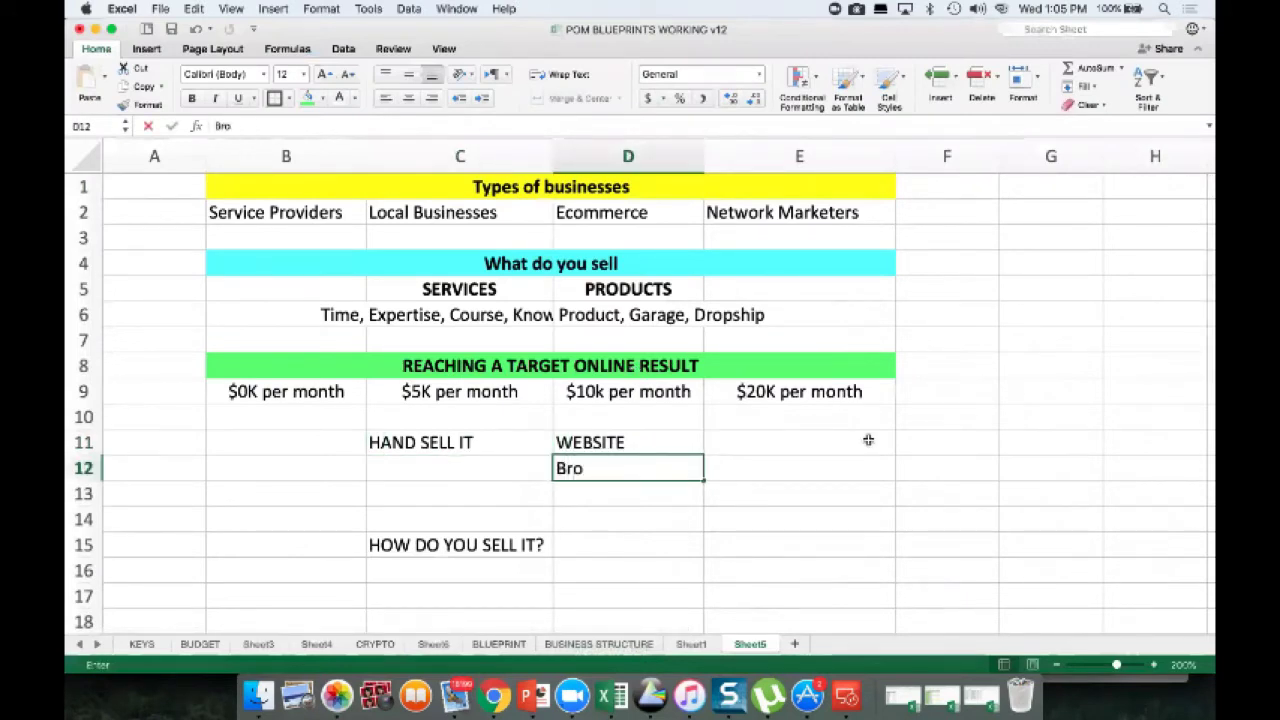
{"action": "type", "text": "ws"}
{"action": "key", "text": "Return"}
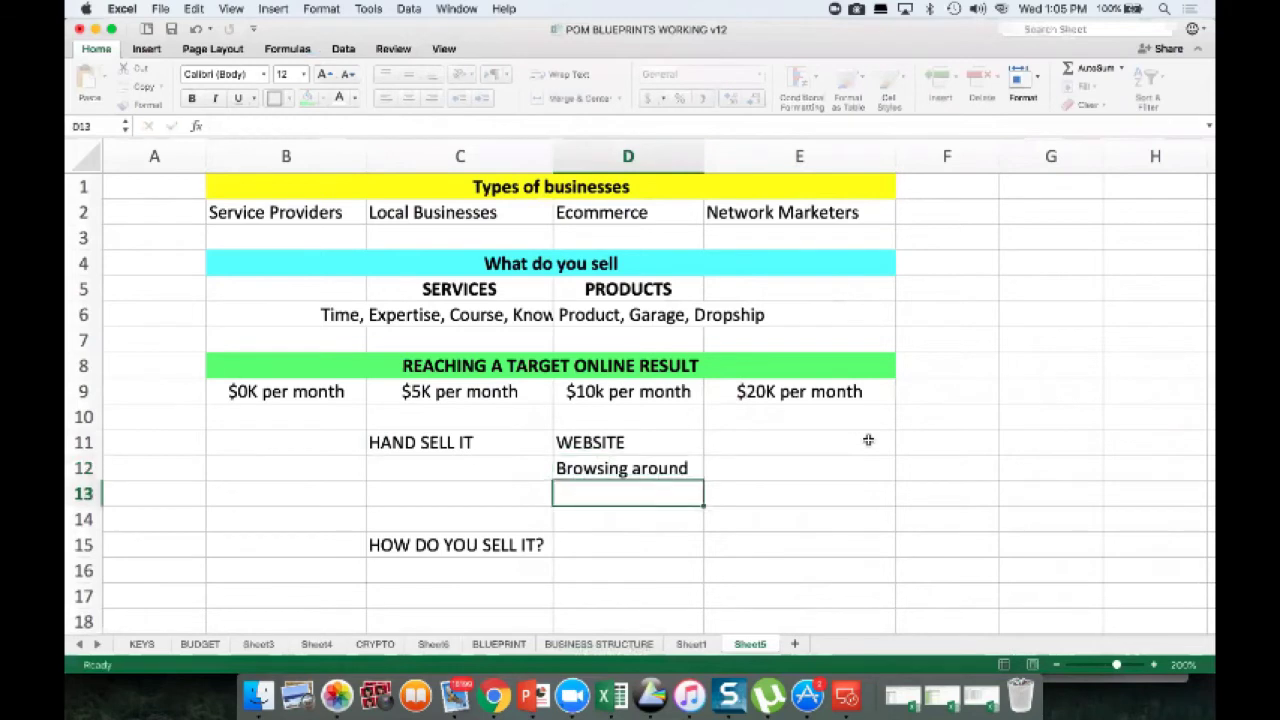
Step: Enter "Soliciting" in C12 beneath the HAND SELL IT label
{"action": "key", "text": "Up"}
{"action": "key", "text": "Left"}
{"action": "type", "text": "Ch"}
{"action": "key", "text": "BackSpace"}
{"action": "key", "text": "BackSpace"}
{"action": "type", "text": "Soliciti"}
{"action": "key", "text": "BackSpace"}
{"action": "key", "text": "BackSpace"}
{"action": "type", "text": "citing"}
{"action": "key", "text": "Return"}
Step: Make the HAND SELL IT and WEBSITE labels in C11 and D11 bold
{"action": "key", "text": "Up"}
{"action": "key", "text": "Up"}
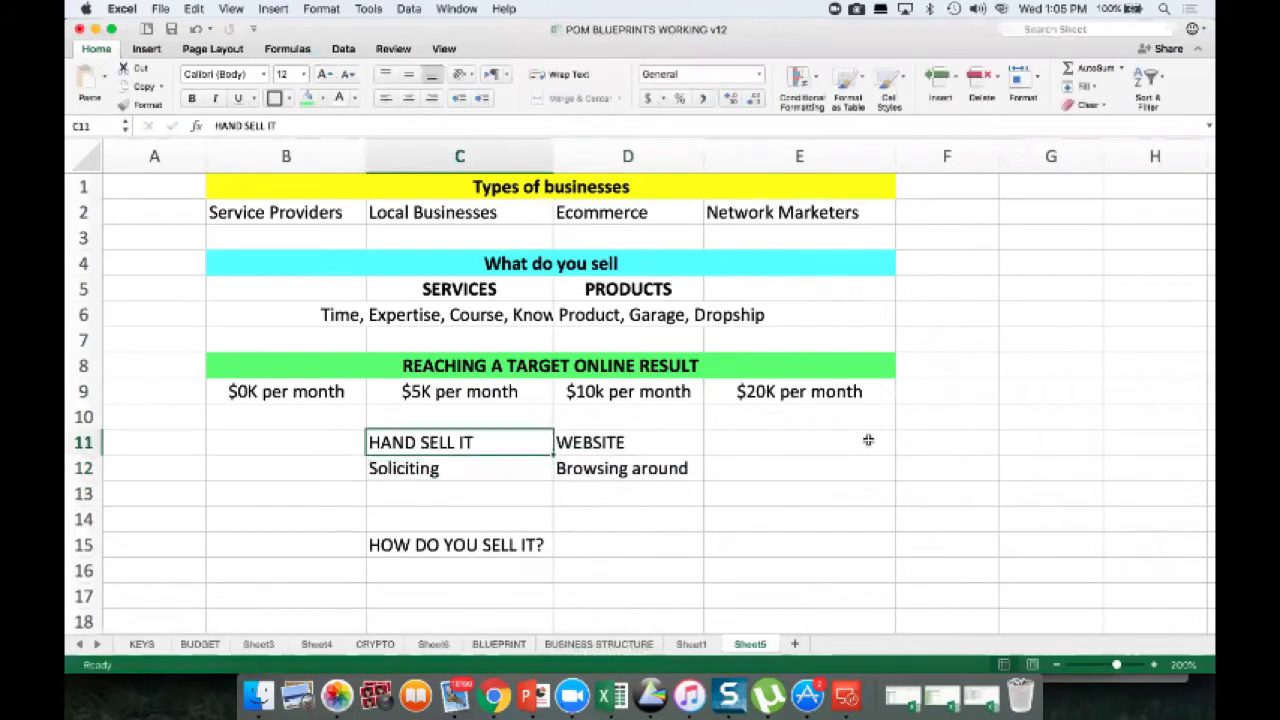
{"action": "key", "text": "super+b"}
{"action": "key", "text": "Right"}
{"action": "key", "text": "super+b"}
{"action": "key", "text": "Left"}
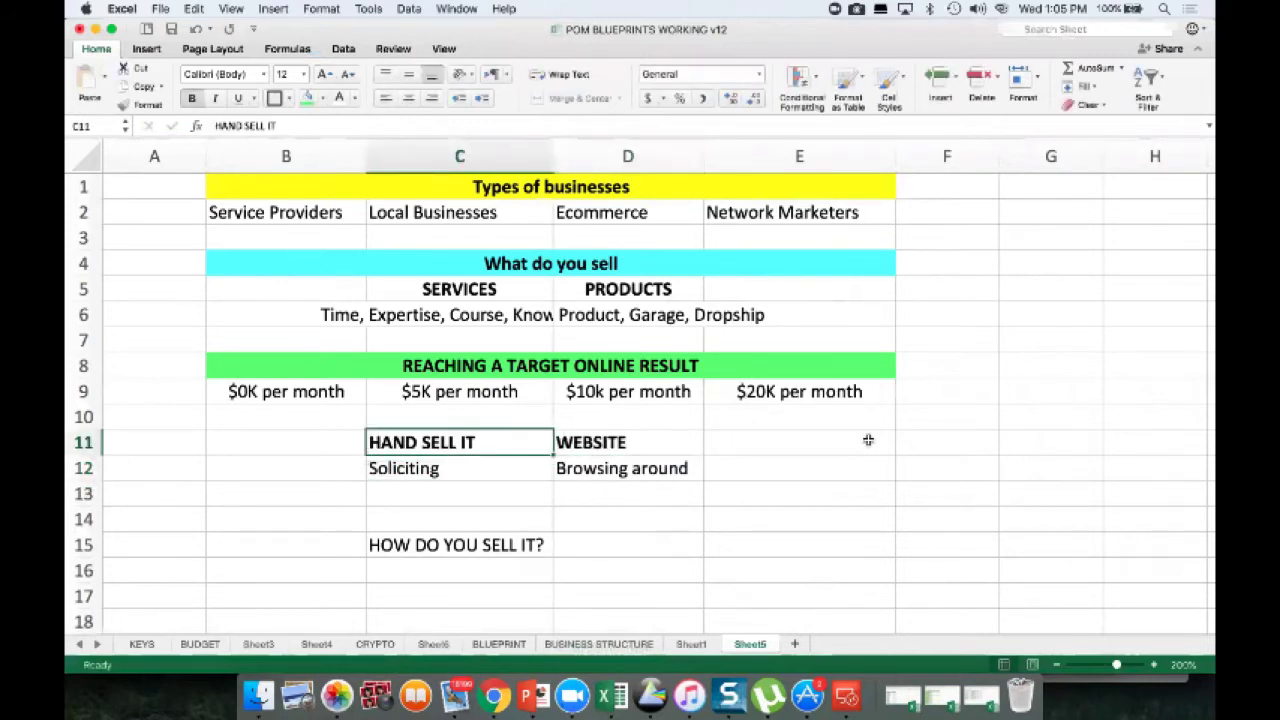
Step: Enter "Cold calling, networking, directories, referrals" in C13 beneath Soliciting
{"action": "key", "text": "Right"}
{"action": "key", "text": "Down"}
{"action": "key", "text": "Left"}
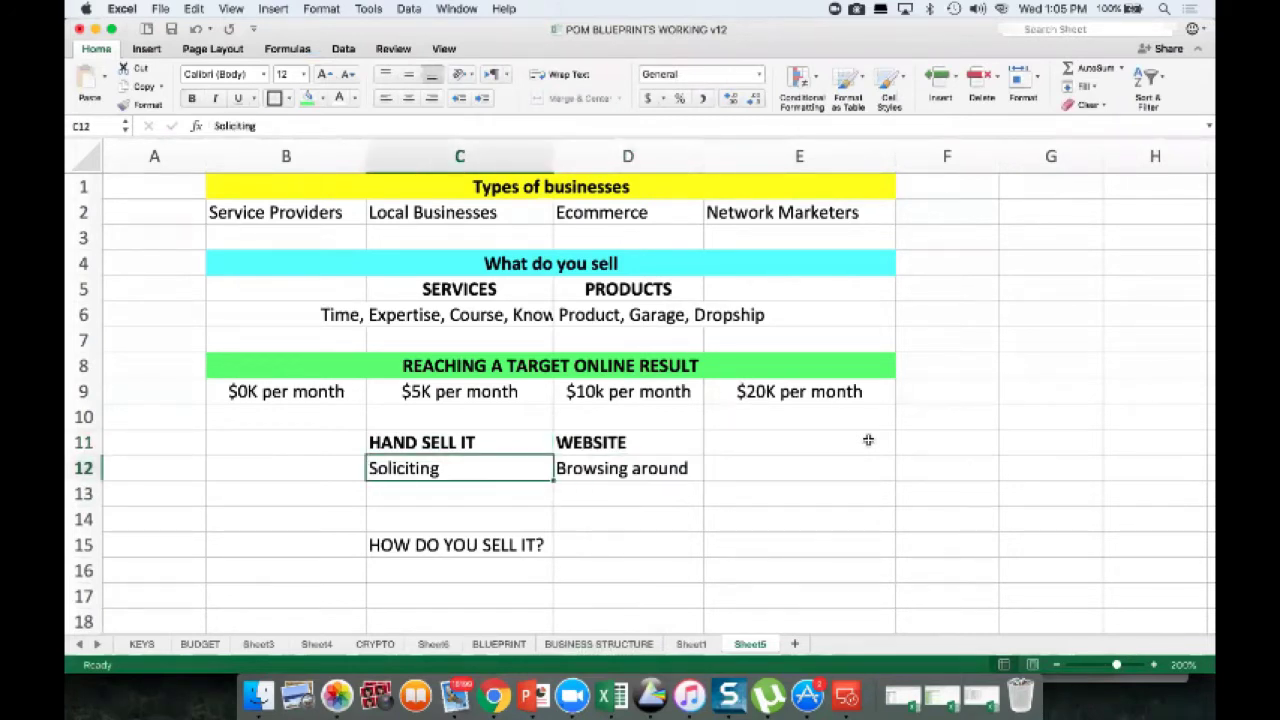
{"action": "key", "text": "Down"}
{"action": "type", "text": "Cold cal"}
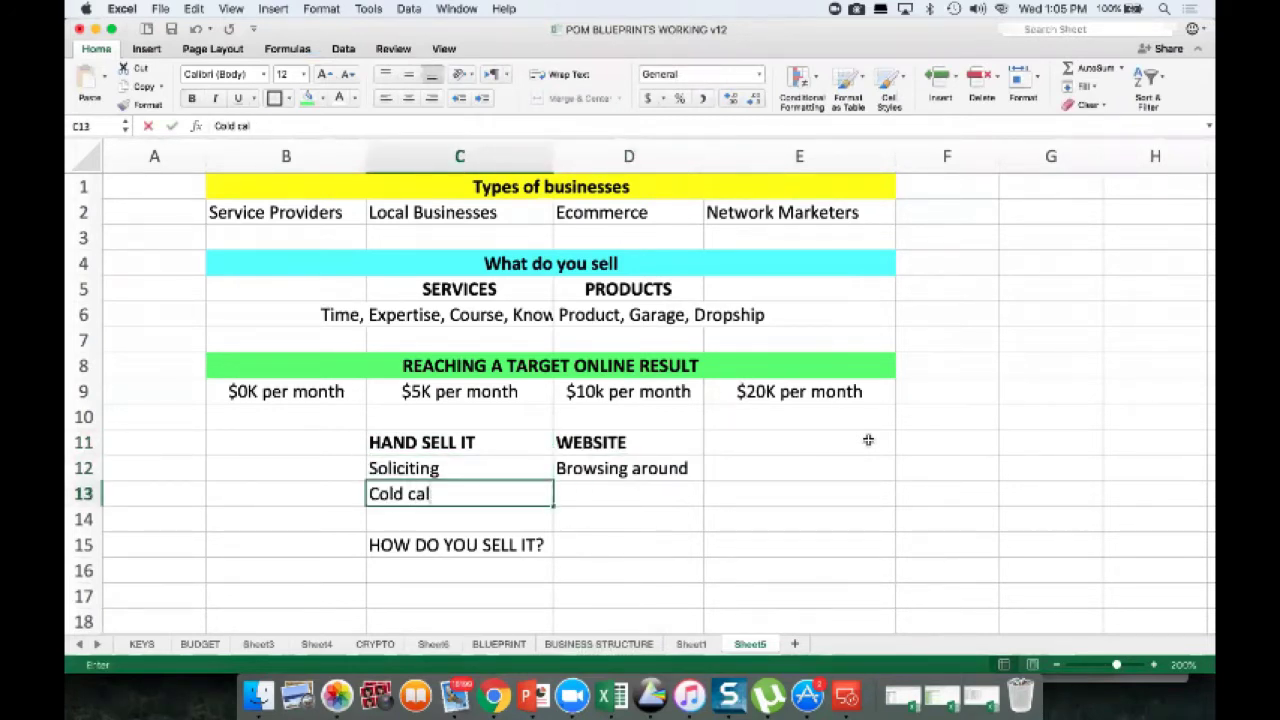
{"action": "type", "text": "ling, networking, "}
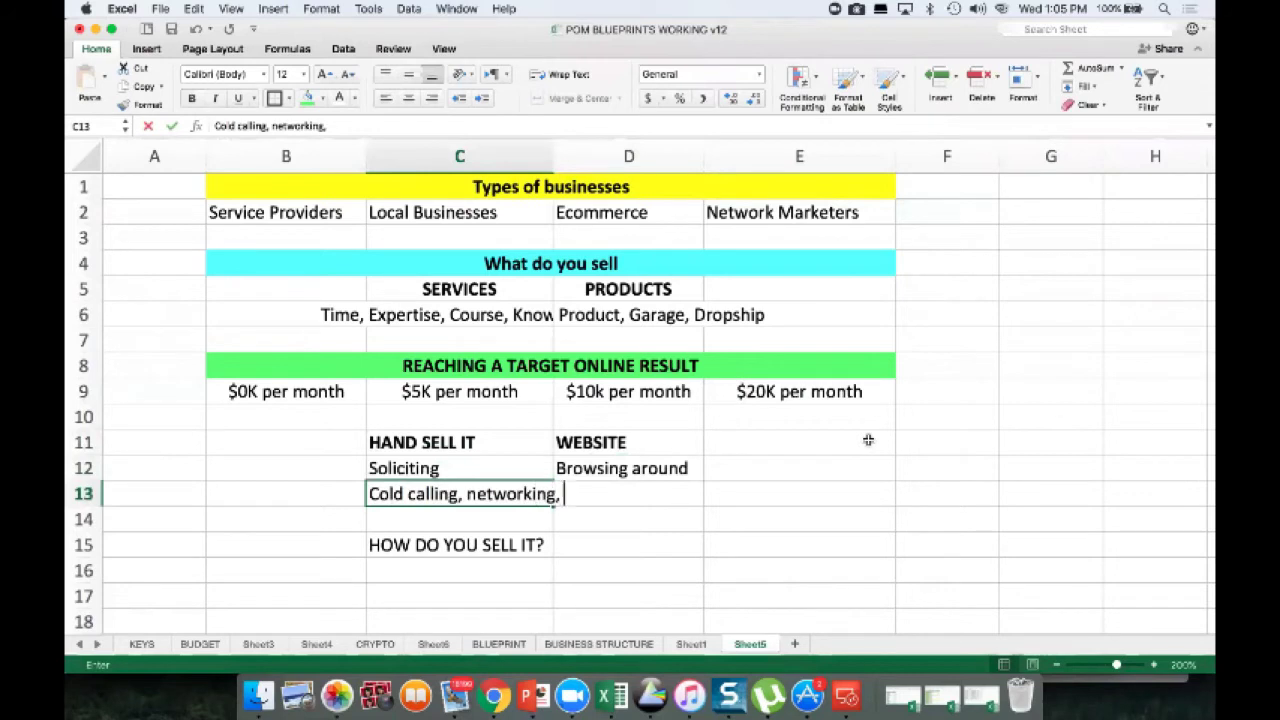
{"action": "type", "text": "directories"}
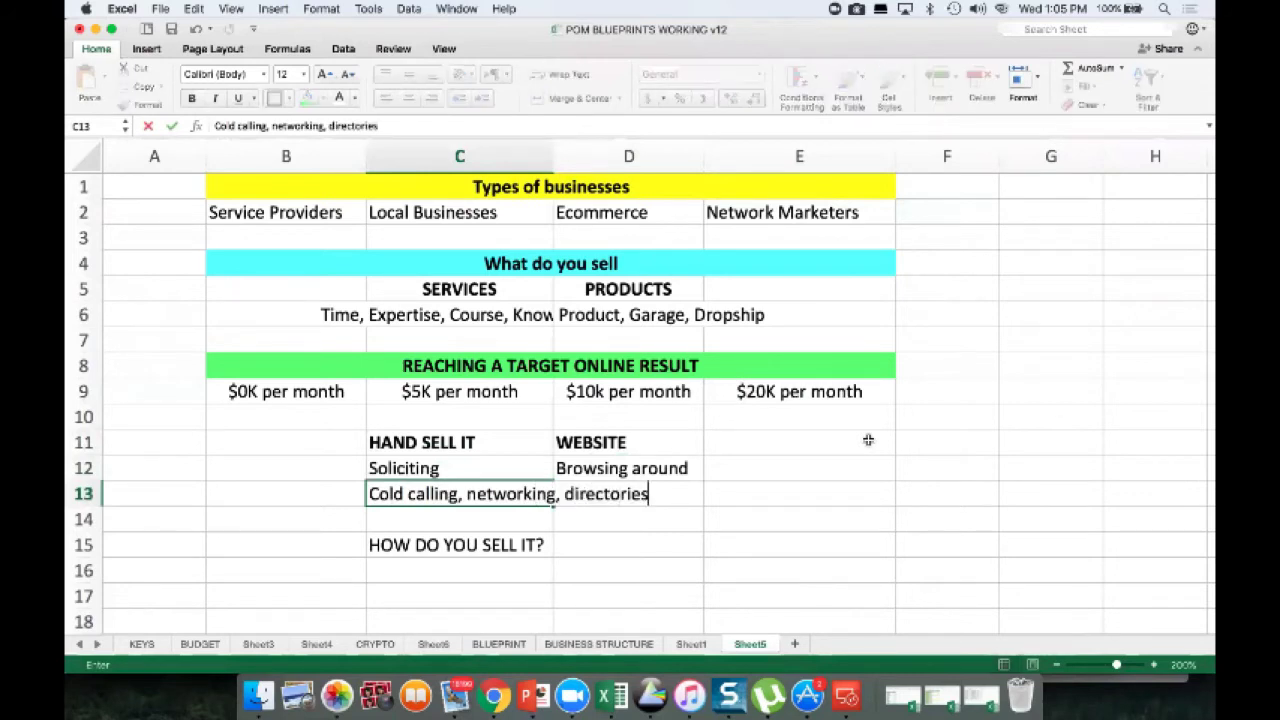
{"action": "type", "text": ", referrals"}
{"action": "key", "text": "Return"}
Step: Enter "Online" in D13 beneath "Browsing around"
{"action": "key", "text": "Up"}
{"action": "key", "text": "Right"}
{"action": "key", "text": "Right"}
{"action": "key", "text": "Left"}
{"action": "type", "text": "Online"}
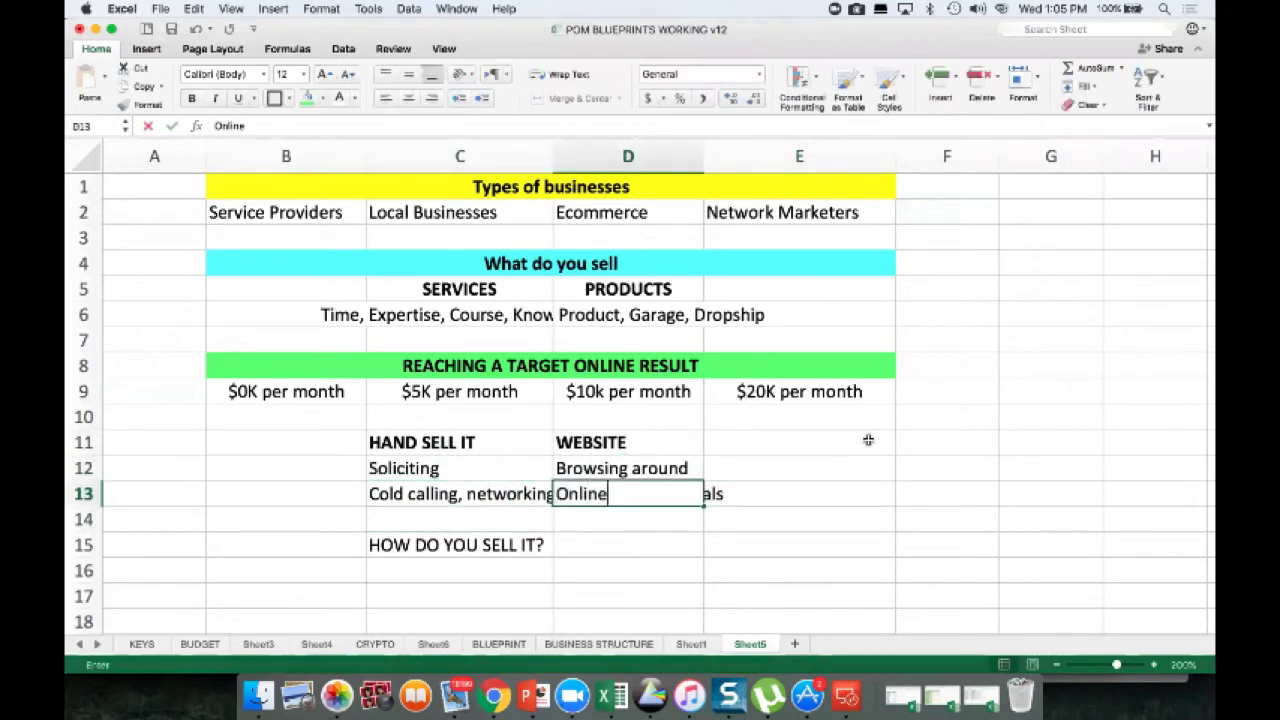
{"action": "key", "text": "Return"}
{"action": "key", "text": "Up"}
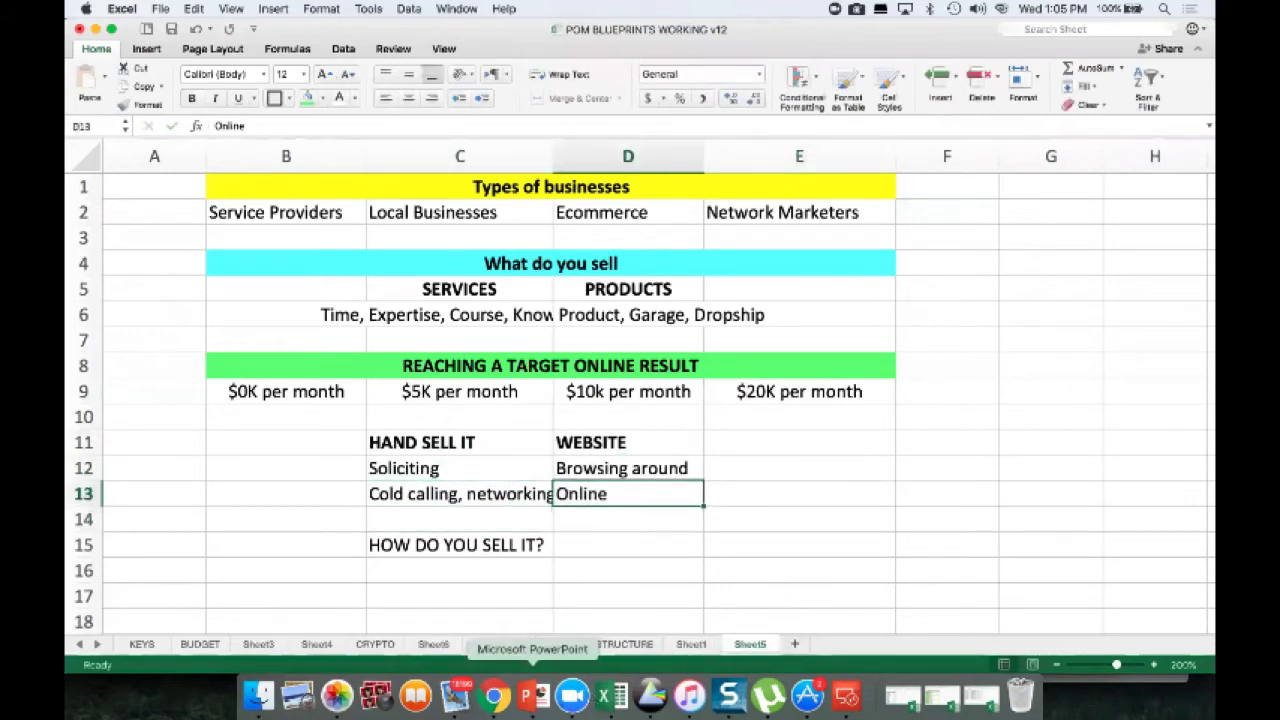
Step: Switch to Chrome, look at the real estate agency's website again and return to Excel
{"action": "left_click", "coordinate": [494, 695]}
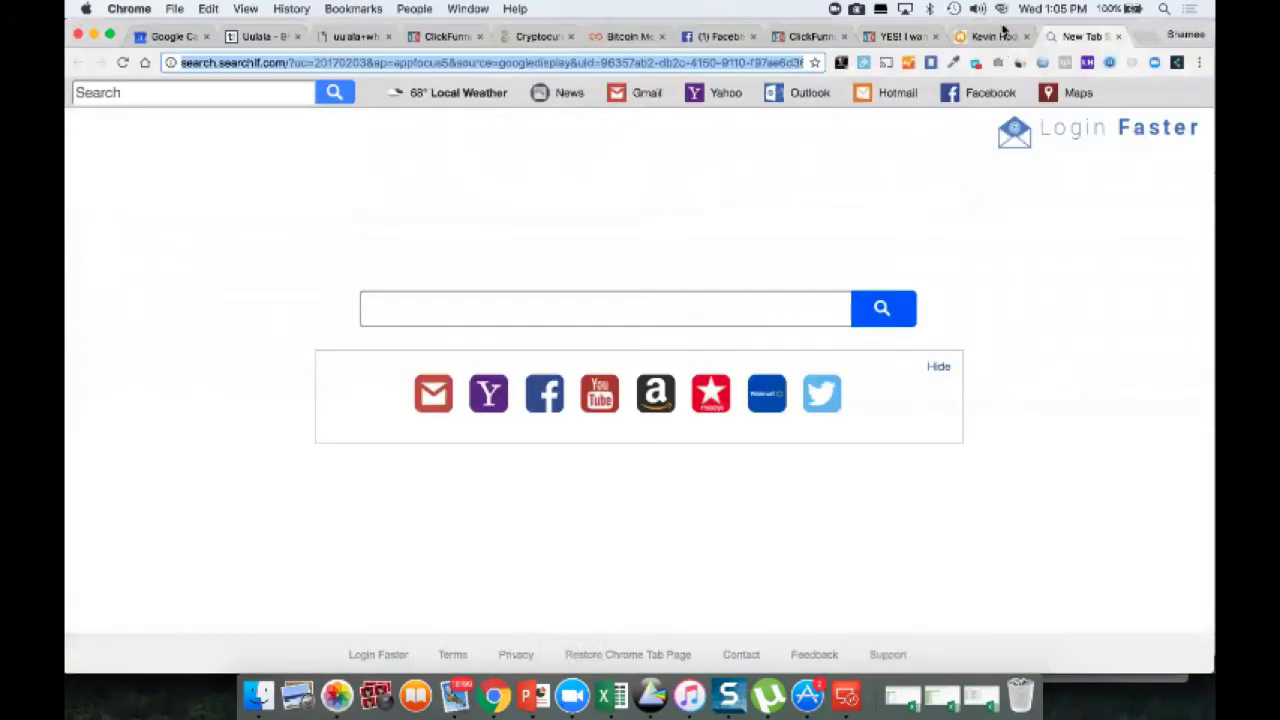
{"action": "left_click", "coordinate": [995, 36]}
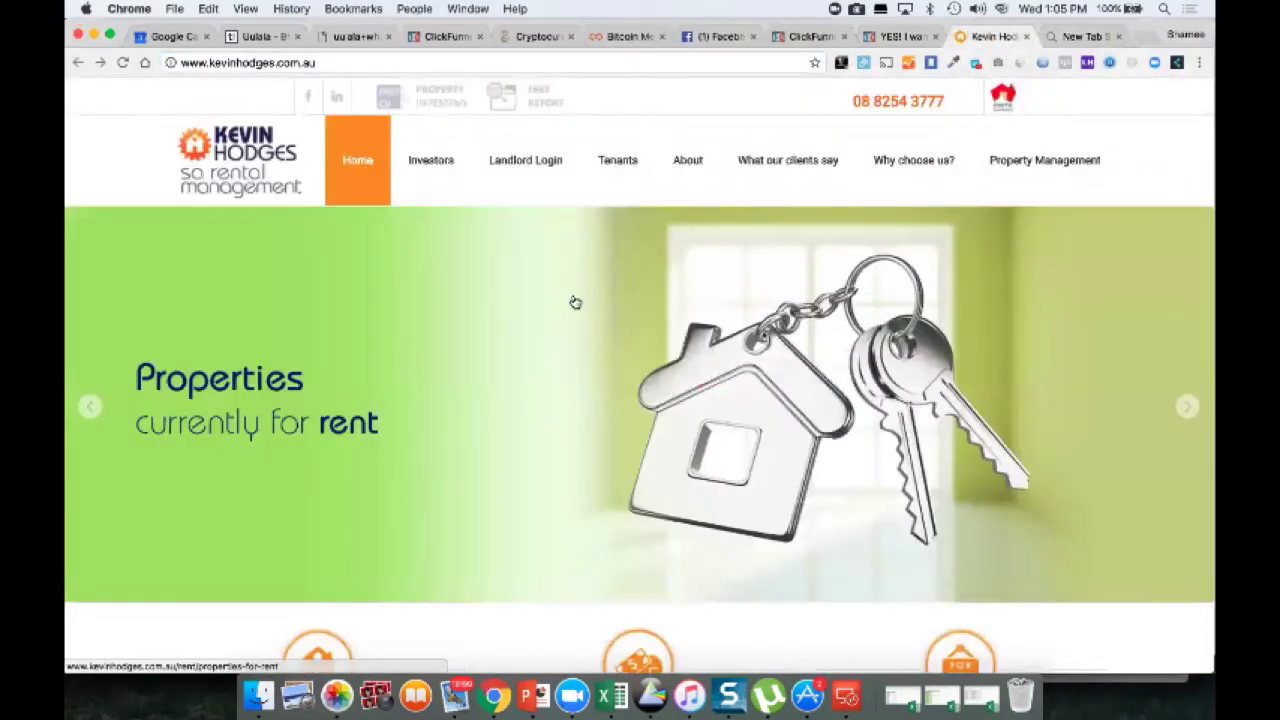
{"action": "left_click", "coordinate": [618, 696]}
Step: Delete the hand-selling entries in C13, C12 and C11, including the HAND SELL IT label
{"action": "left_click", "coordinate": [546, 511]}
{"action": "left_click", "coordinate": [589, 514]}
{"action": "key", "text": "Up"}
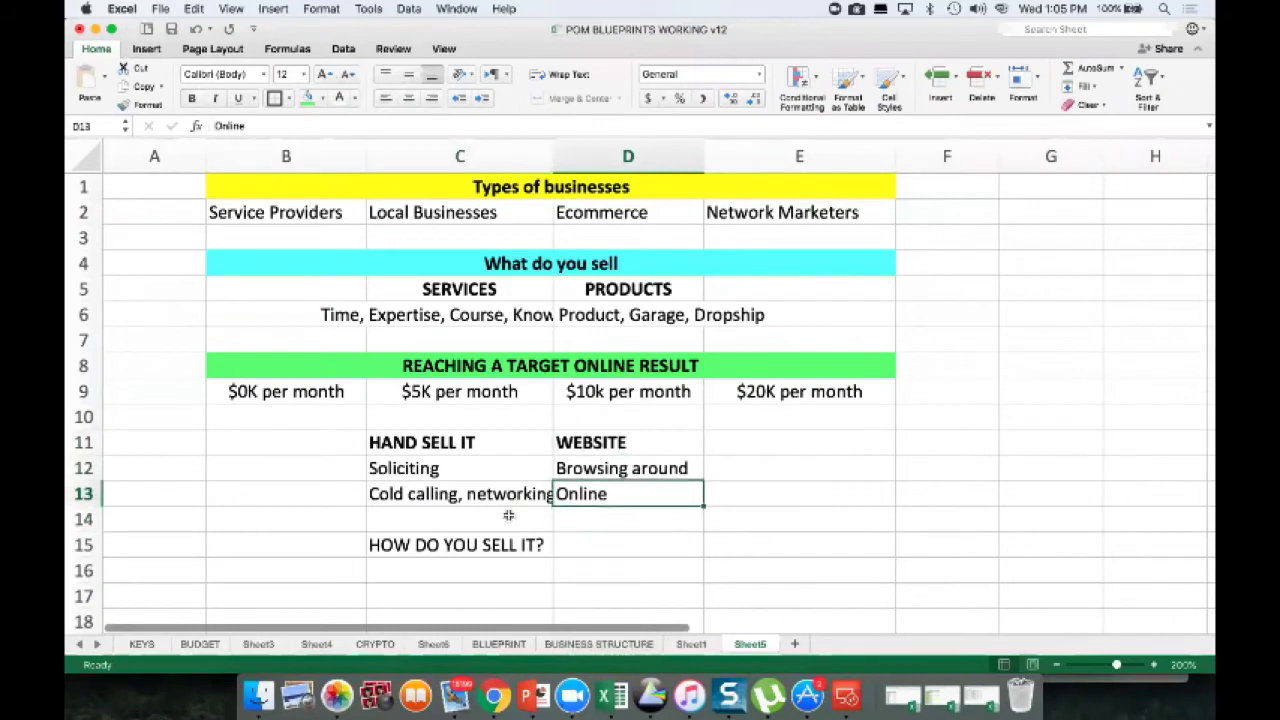
{"action": "key", "text": "Left"}
{"action": "key", "text": "BackSpace"}
{"action": "key", "text": "Up"}
{"action": "key", "text": "BackSpace"}
{"action": "key", "text": "Up"}
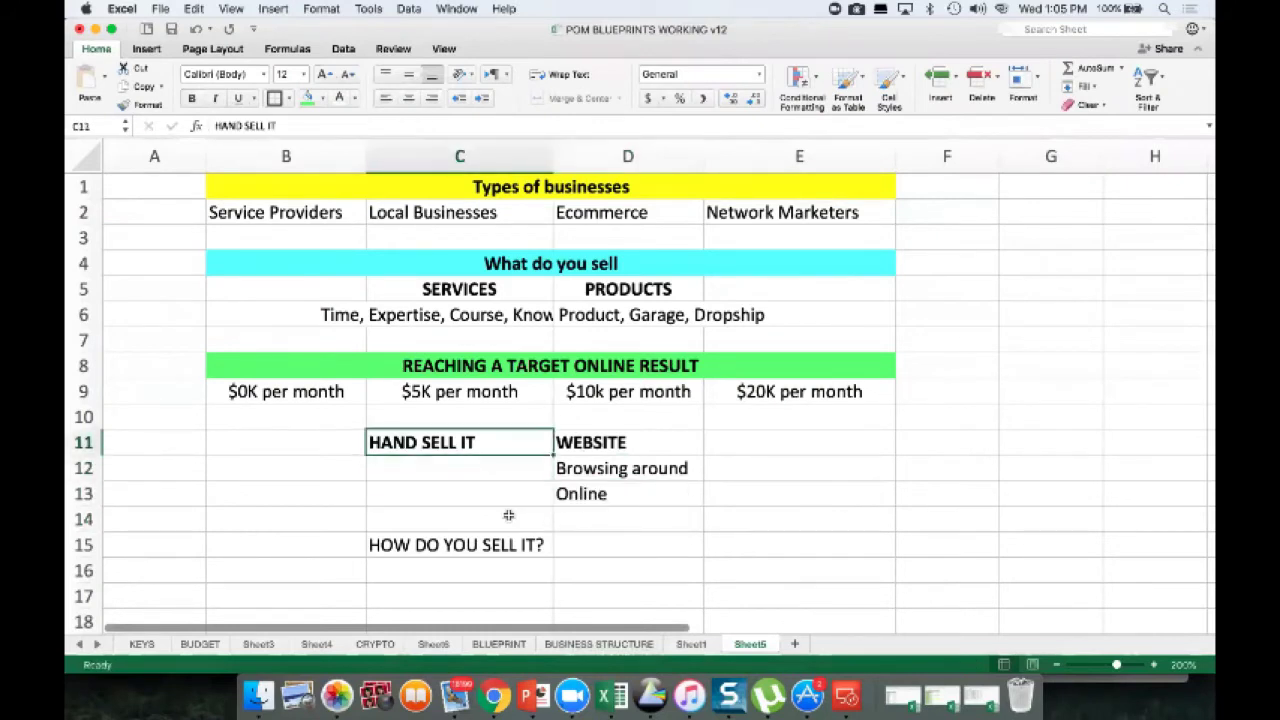
{"action": "key", "text": "BackSpace"}
{"action": "key", "text": "Up"}
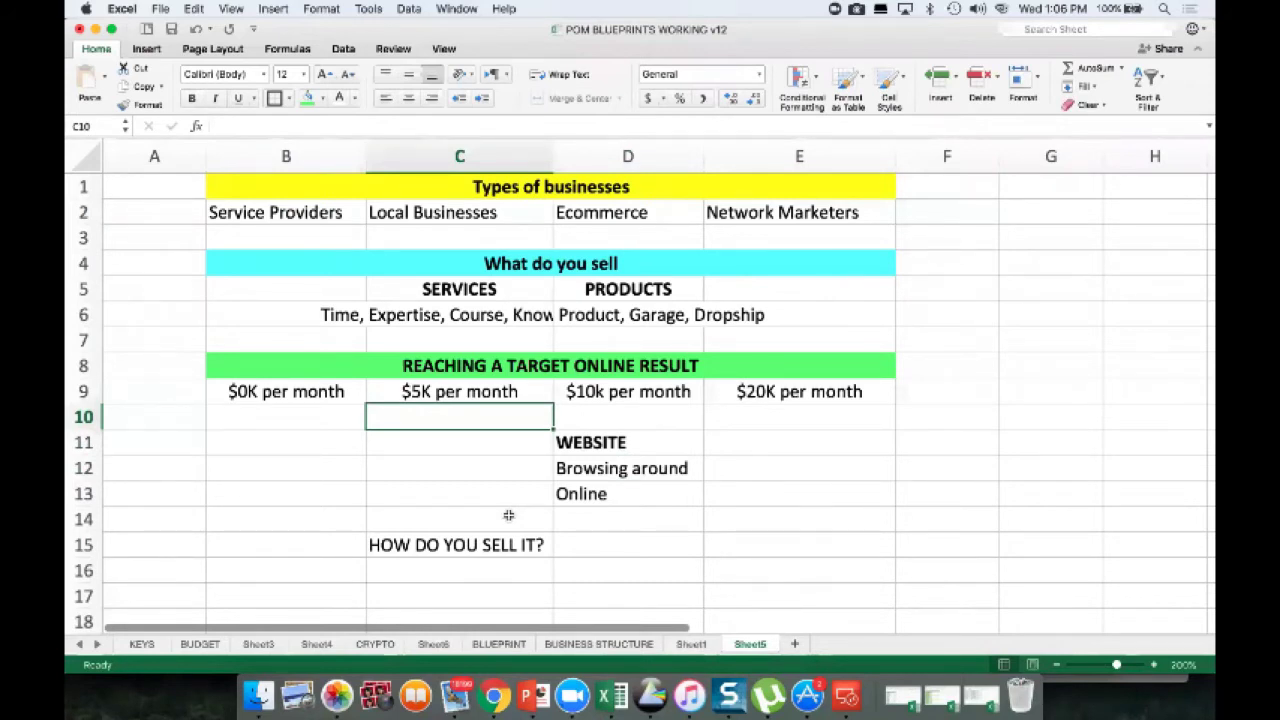
{"action": "left_click", "coordinate": [917, 330]}
{"action": "key", "text": "Up"}
{"action": "key", "text": "Up"}
{"action": "key", "text": "Up"}
{"action": "key", "text": "Up"}
{"action": "key", "text": "Up"}
{"action": "key", "text": "Up"}
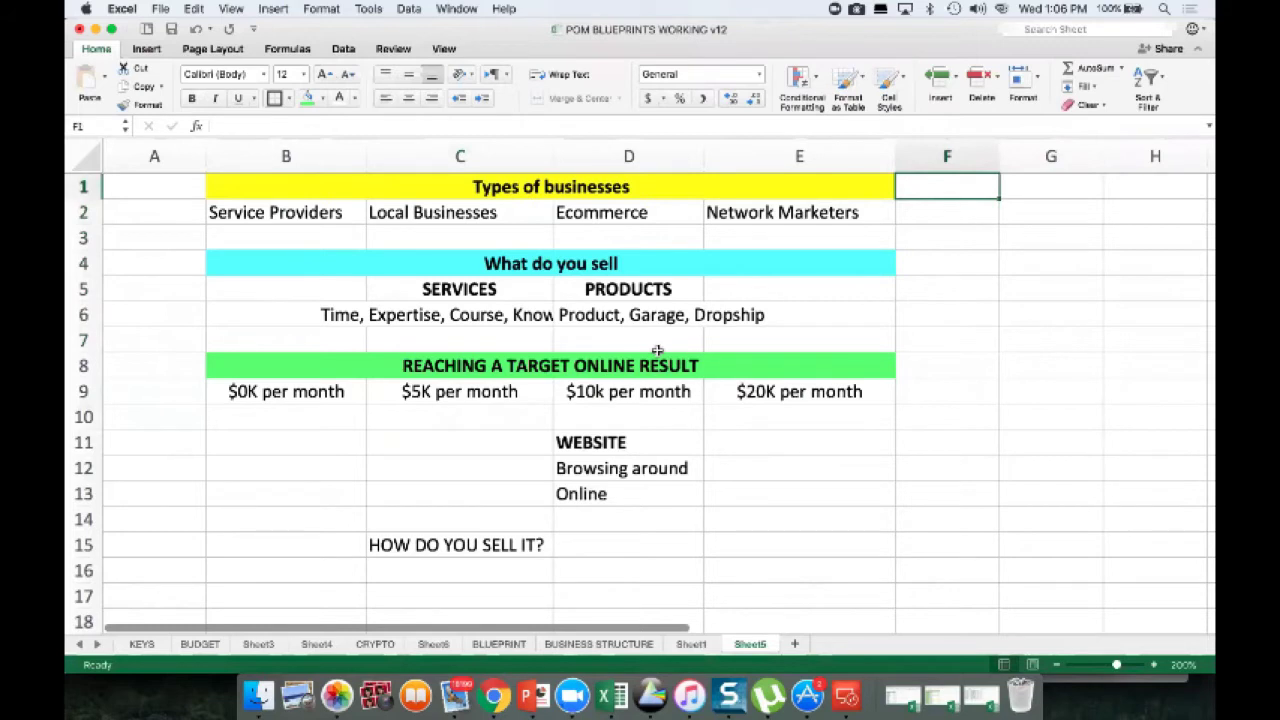
Step: Enter "LOW CONVERSION RATE" in D14, beneath the website entries
{"action": "left_click", "coordinate": [560, 450]}
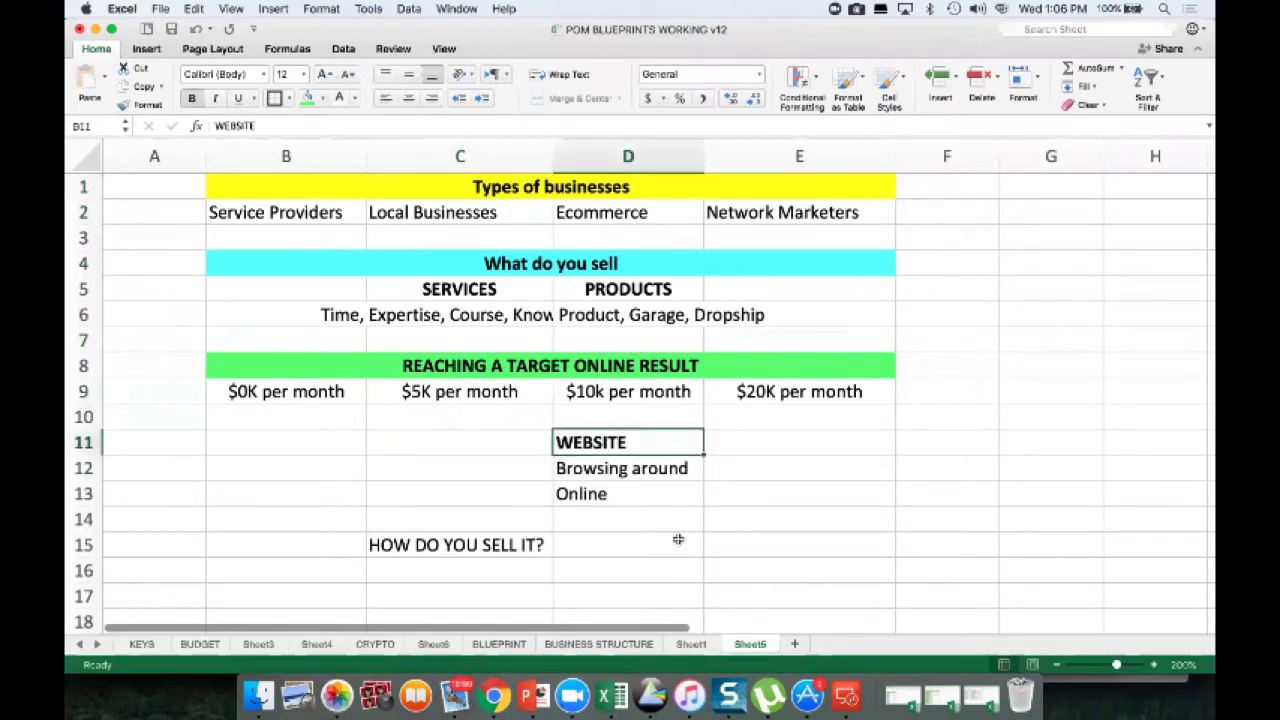
{"action": "key", "text": "Down"}
{"action": "key", "text": "Down"}
{"action": "key", "text": "Down"}
{"action": "type", "text": "LOW CO"}
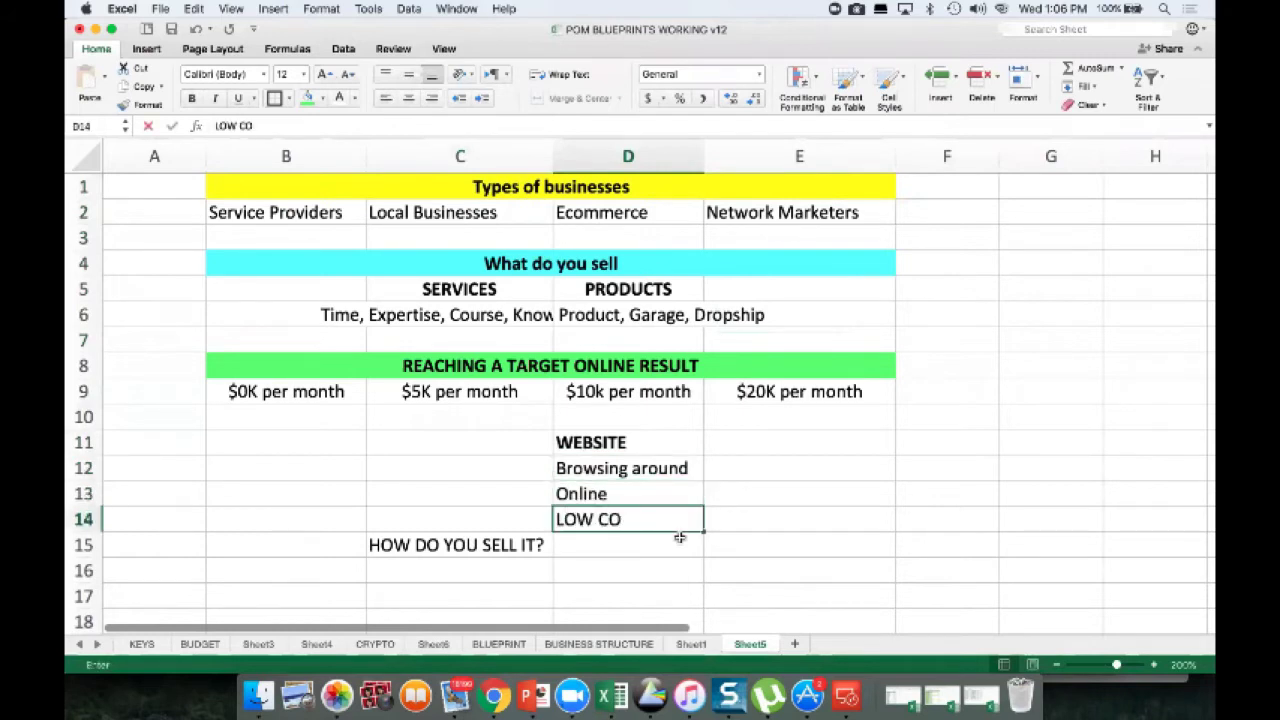
{"action": "type", "text": "NVERSION RATE"}
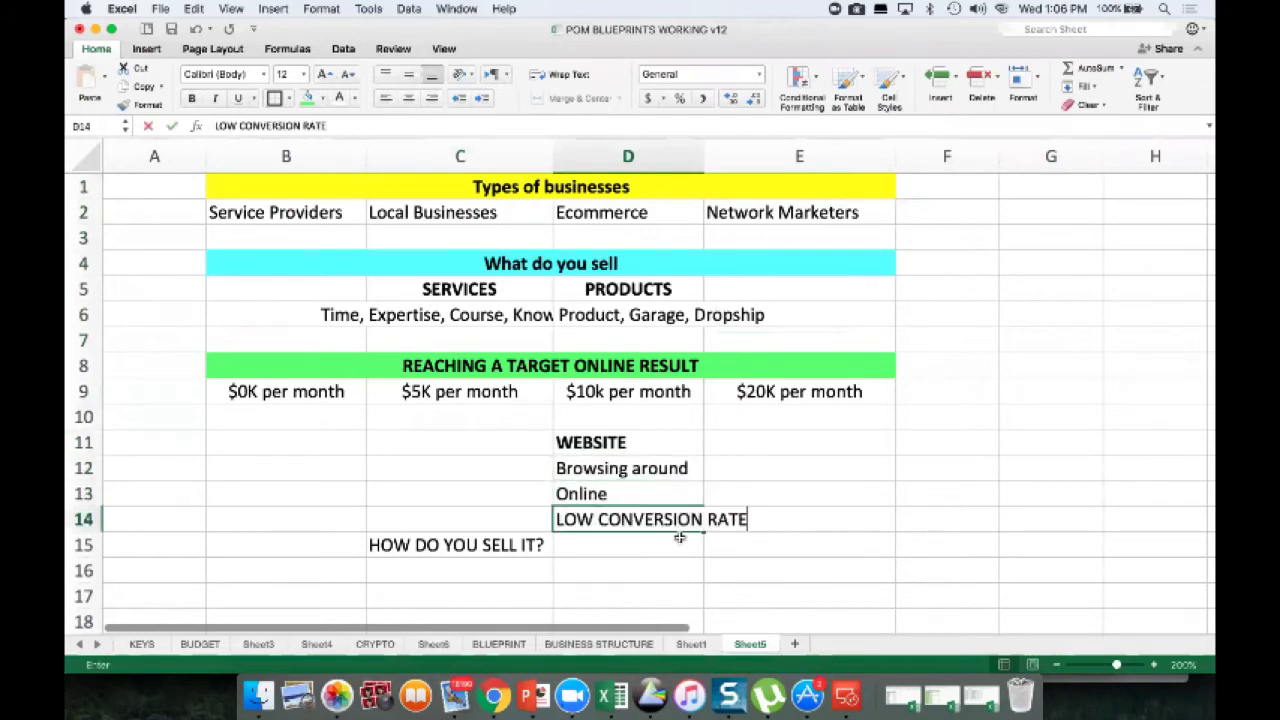
{"action": "key", "text": "Return"}
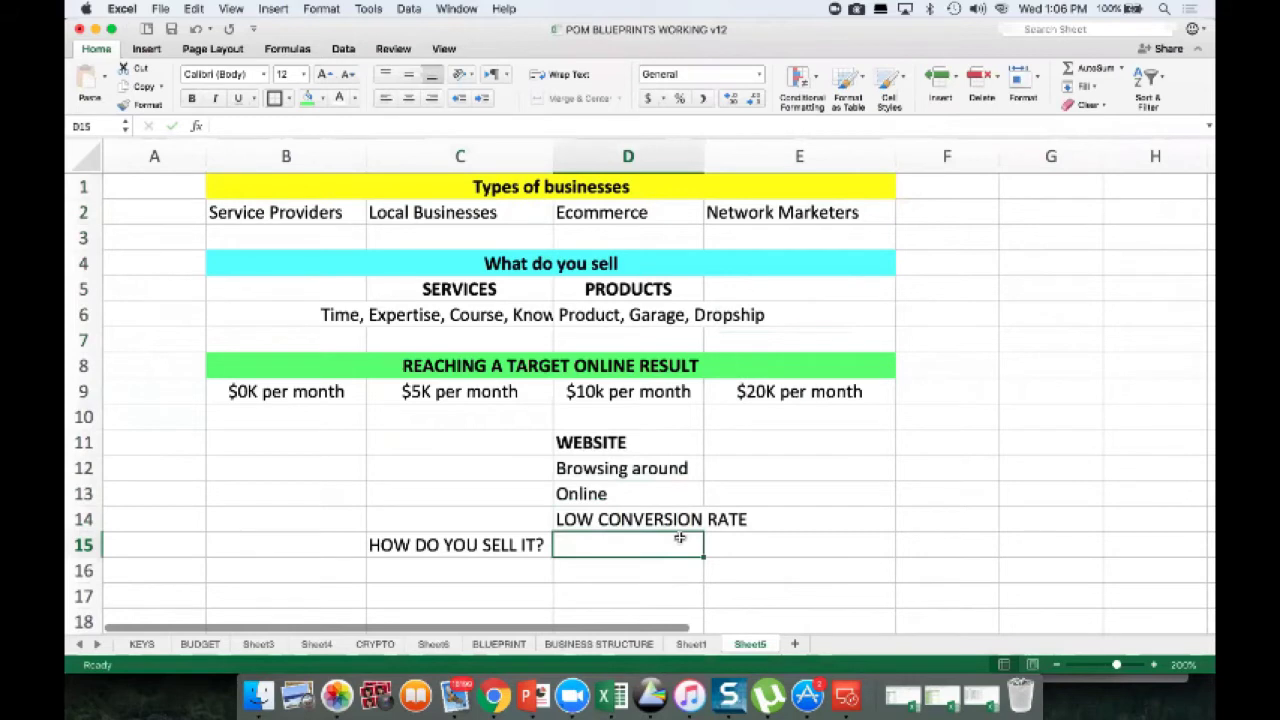
Step: Enter "100 visitors" in D15 and 0.5% beside it in E15
{"action": "type", "text": "100 visitors"}
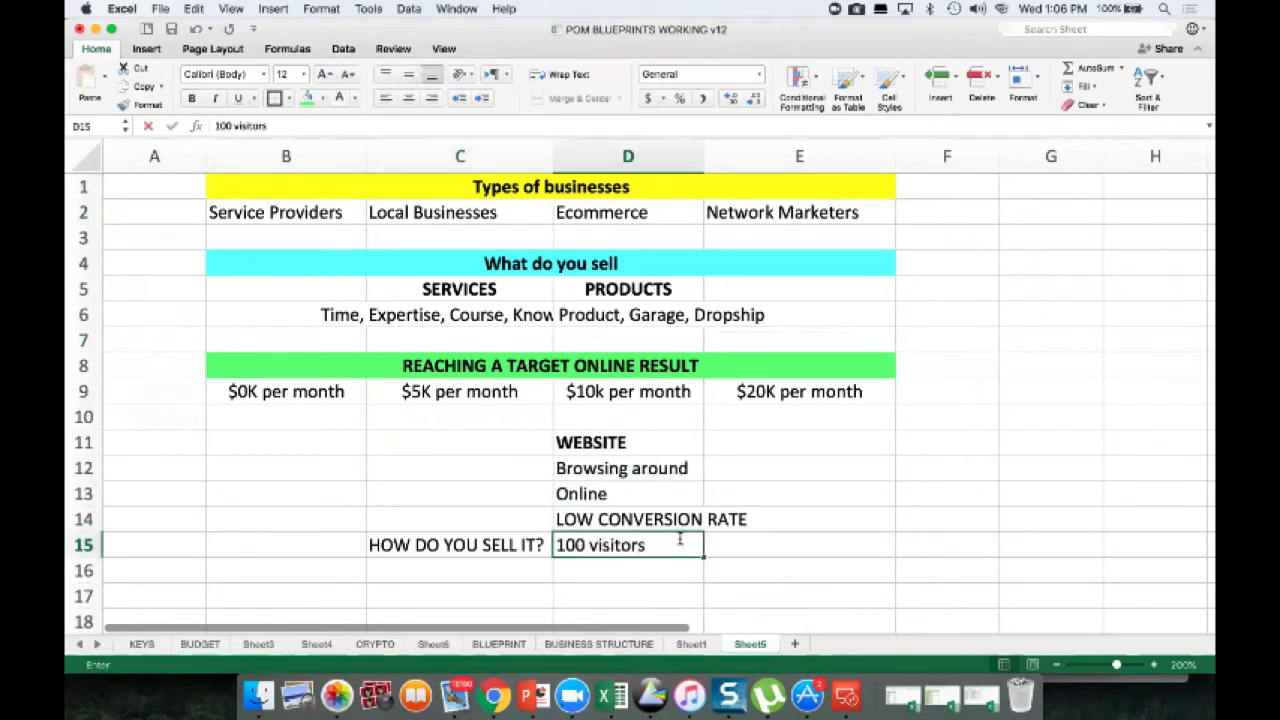
{"action": "key", "text": "Tab"}
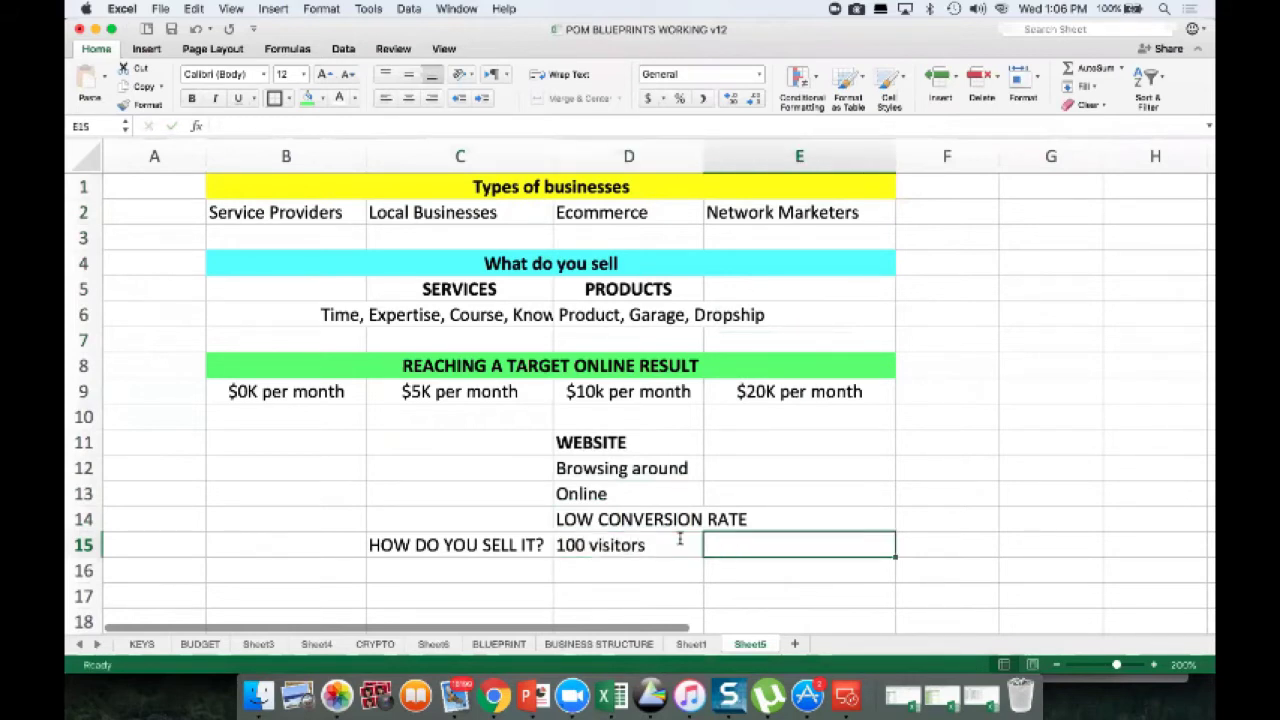
{"action": "type", "text": "0.5%"}
{"action": "key", "text": "Return"}
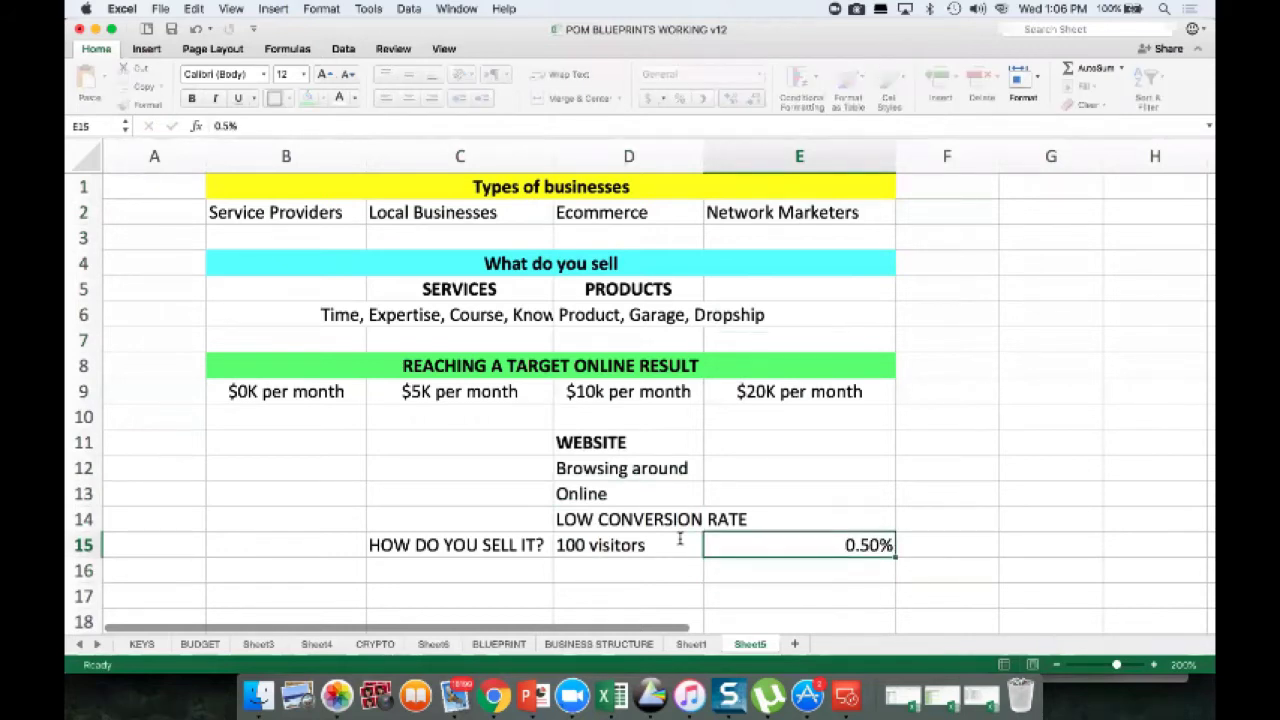
Step: Fill row 16 with a conversion example: 200 in D16, 1 in E16 and "buy" in F16
{"action": "key", "text": "Left"}
{"action": "type", "text": "200"}
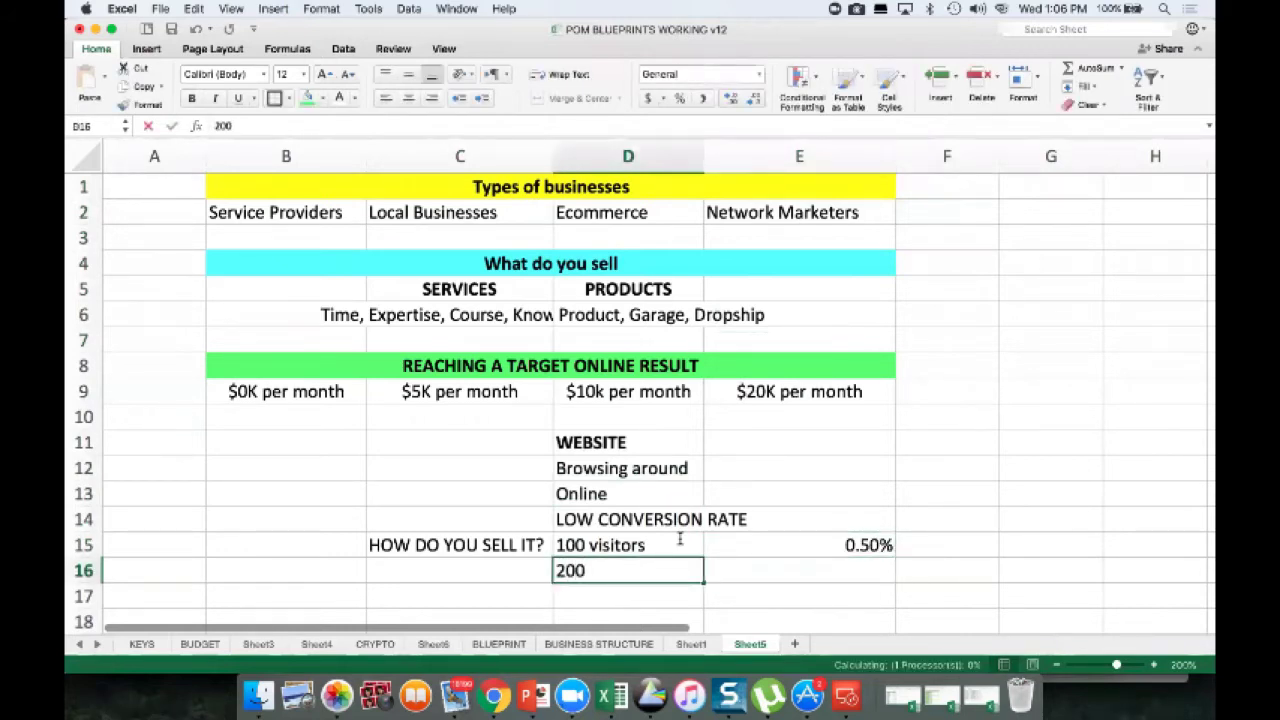
{"action": "key", "text": "Tab"}
{"action": "type", "text": "1"}
{"action": "key", "text": "Tab"}
{"action": "type", "text": "buy"}
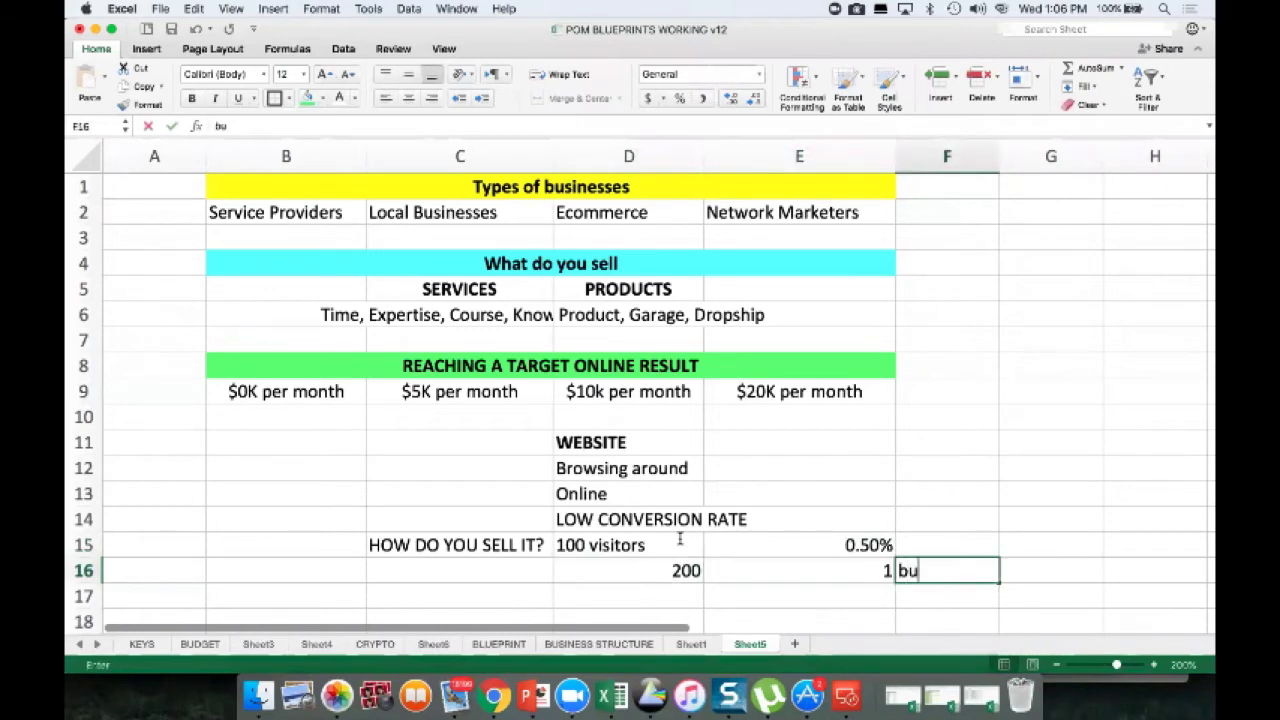
{"action": "key", "text": "Return"}
Step: Delete the visitor and conversion example from D15:E15 and D16:F16
{"action": "key", "text": "Up"}
{"action": "key", "text": "Left"}
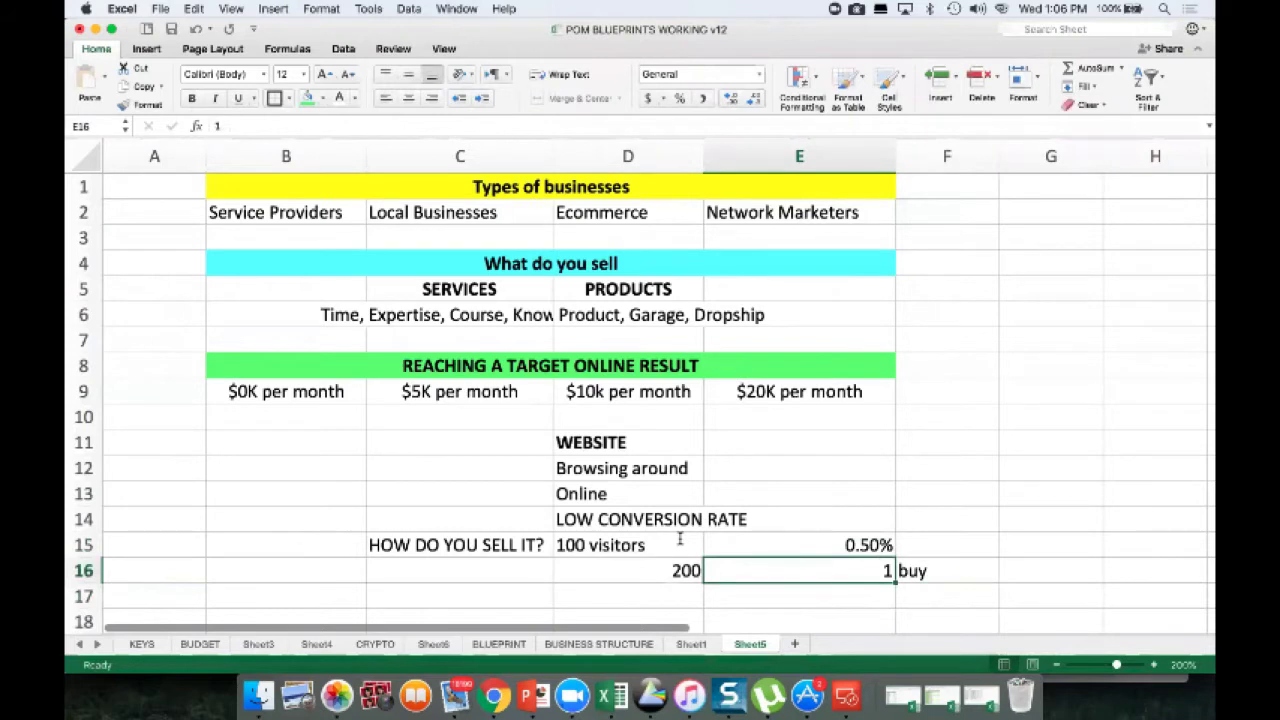
{"action": "key", "text": "Left"}
{"action": "key", "text": "BackSpace"}
{"action": "key", "text": "Up"}
{"action": "key", "text": "BackSpace"}
{"action": "key", "text": "Right"}
{"action": "key", "text": "BackSpace"}
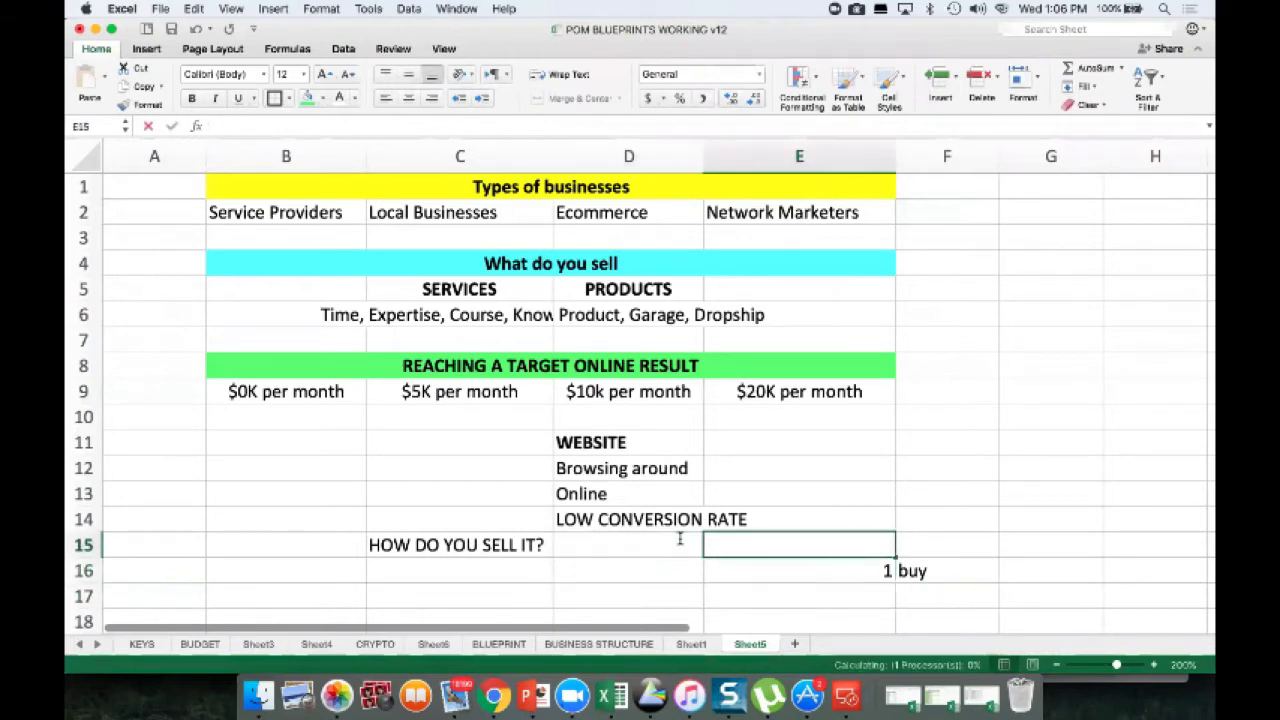
{"action": "key", "text": "Down"}
{"action": "key", "text": "BackSpace"}
{"action": "key", "text": "Right"}
{"action": "key", "text": "BackSpace"}
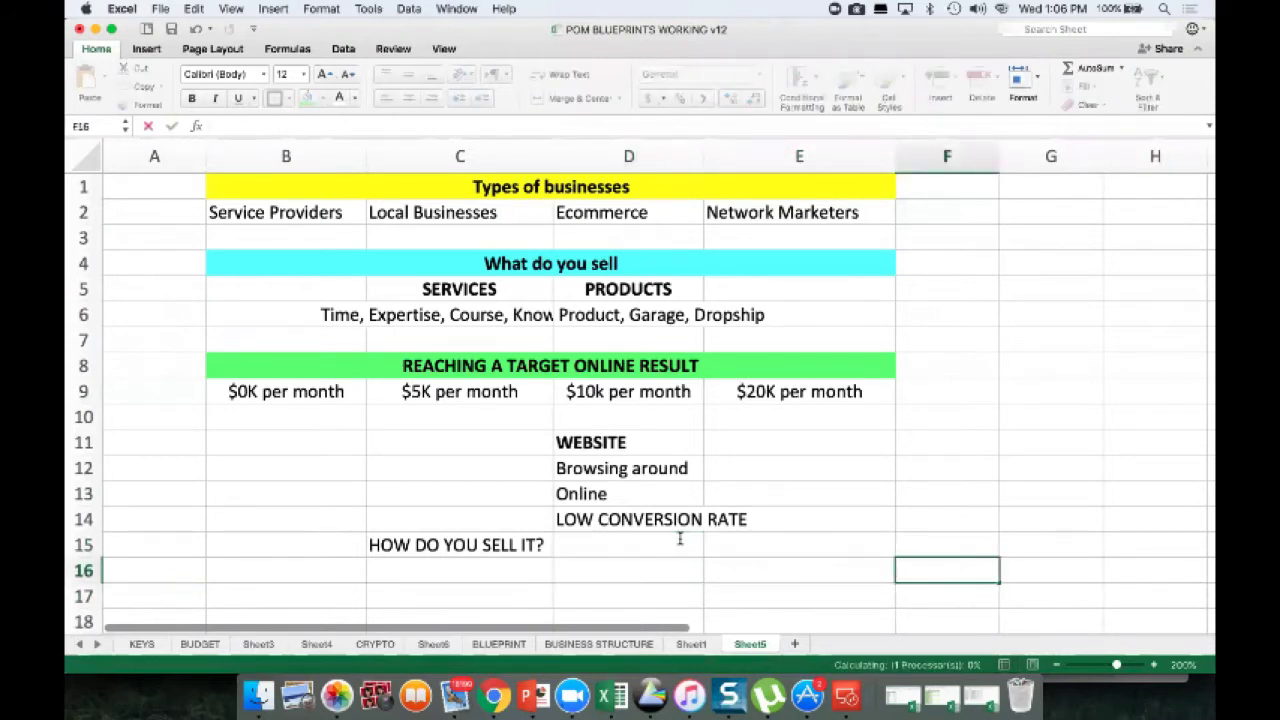
Step: Fill the WEBSITE heading cell D11 with red
{"action": "left_click", "coordinate": [679, 539]}
{"action": "key", "text": "Up"}
{"action": "key", "text": "Up"}
{"action": "key", "text": "Up"}
{"action": "key", "text": "Up"}
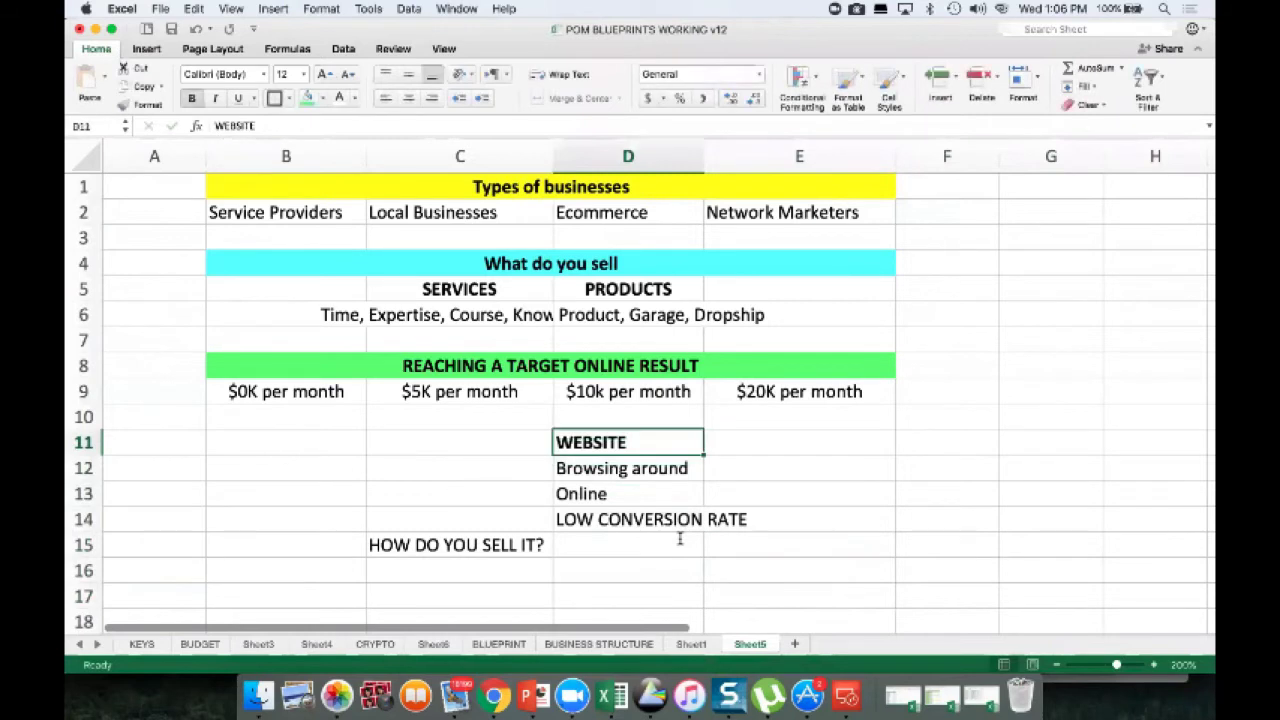
{"action": "left_click", "coordinate": [322, 98]}
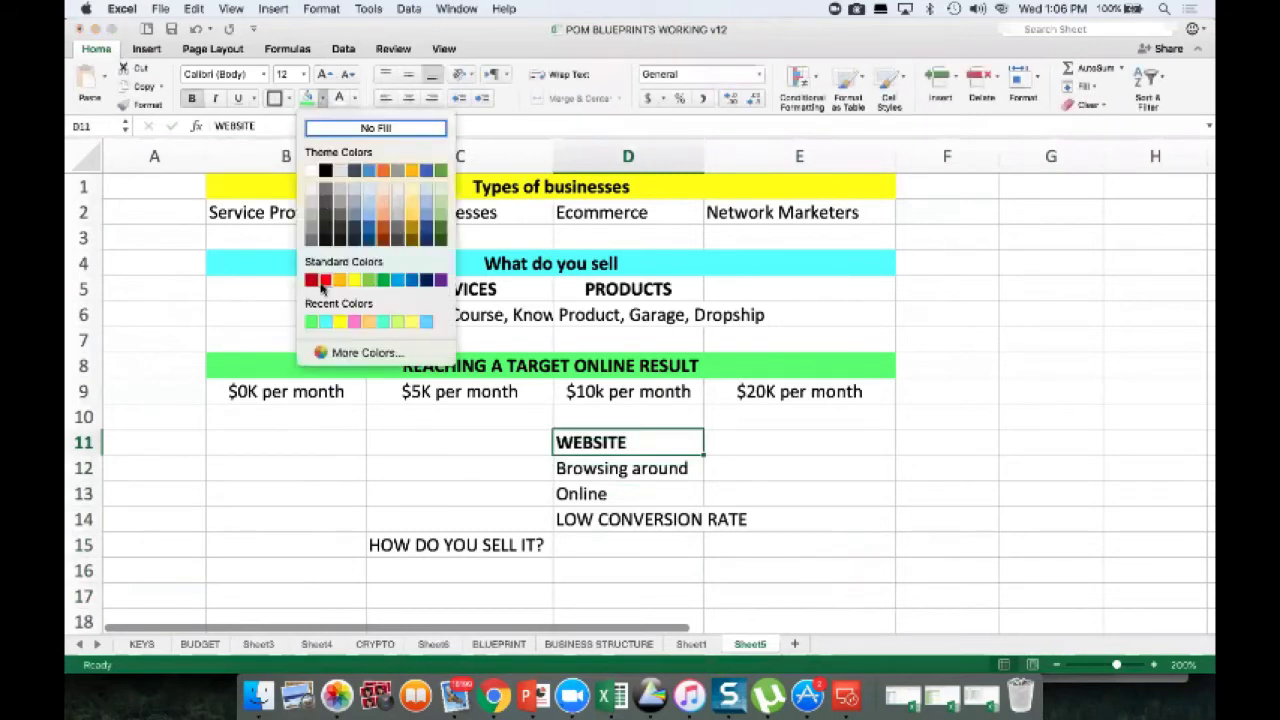
{"action": "left_click", "coordinate": [322, 281]}
Step: Clear the website entries in D14, D13 and D12, and replace the WEBSITE heading in D11 with a copied blank cell
{"action": "left_click", "coordinate": [582, 527]}
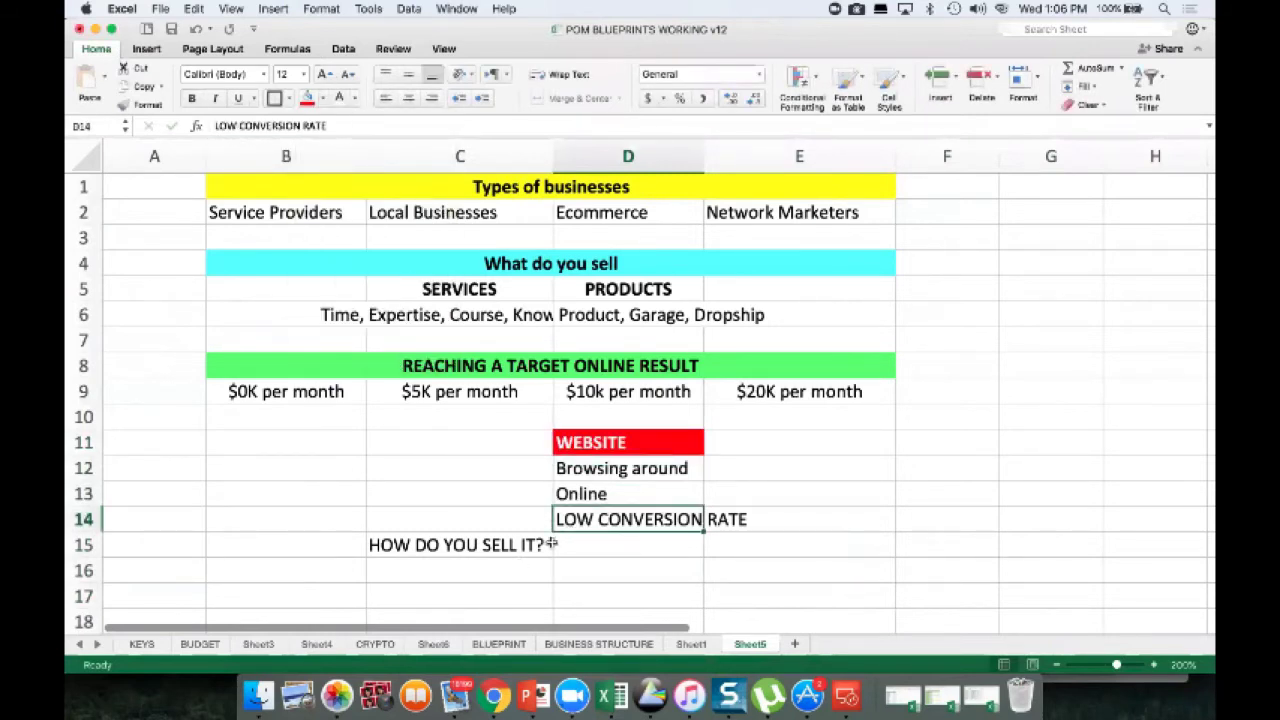
{"action": "left_click", "coordinate": [597, 541]}
{"action": "key", "text": "Up"}
{"action": "key", "text": "Delete"}
{"action": "key", "text": "Up"}
{"action": "key", "text": "Delete"}
{"action": "key", "text": "Up"}
{"action": "key", "text": "Delete"}
{"action": "key", "text": "Up"}
{"action": "key", "text": "Down"}
{"action": "key", "text": "super+c"}
{"action": "key", "text": "Up"}
{"action": "key", "text": "super+v"}
{"action": "key", "text": "Down"}
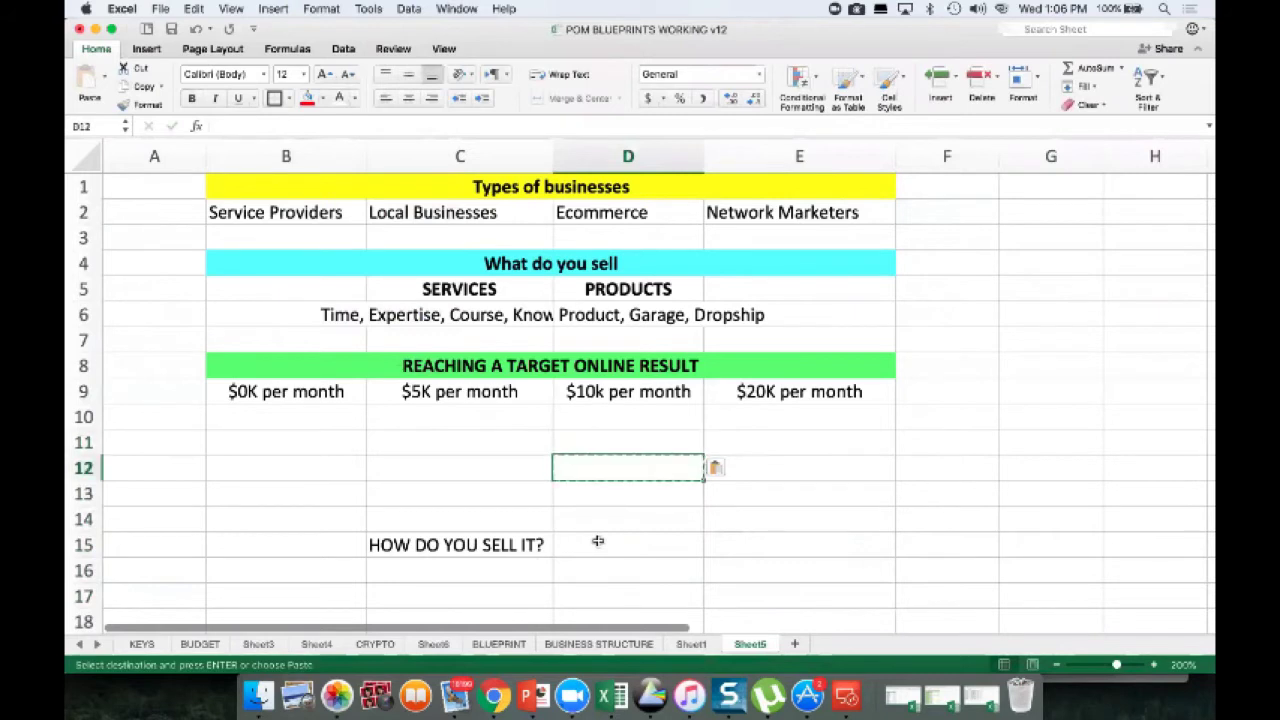
Step: Move the "HOW DO YOU SELL IT?" heading from C15 to C11
{"action": "key", "text": "Down"}
{"action": "key", "text": "Left"}
{"action": "key", "text": "Down"}
{"action": "key", "text": "Down"}
{"action": "key", "text": "super+c"}
{"action": "key", "text": "Up"}
{"action": "key", "text": "Up"}
{"action": "key", "text": "Up"}
{"action": "key", "text": "Up"}
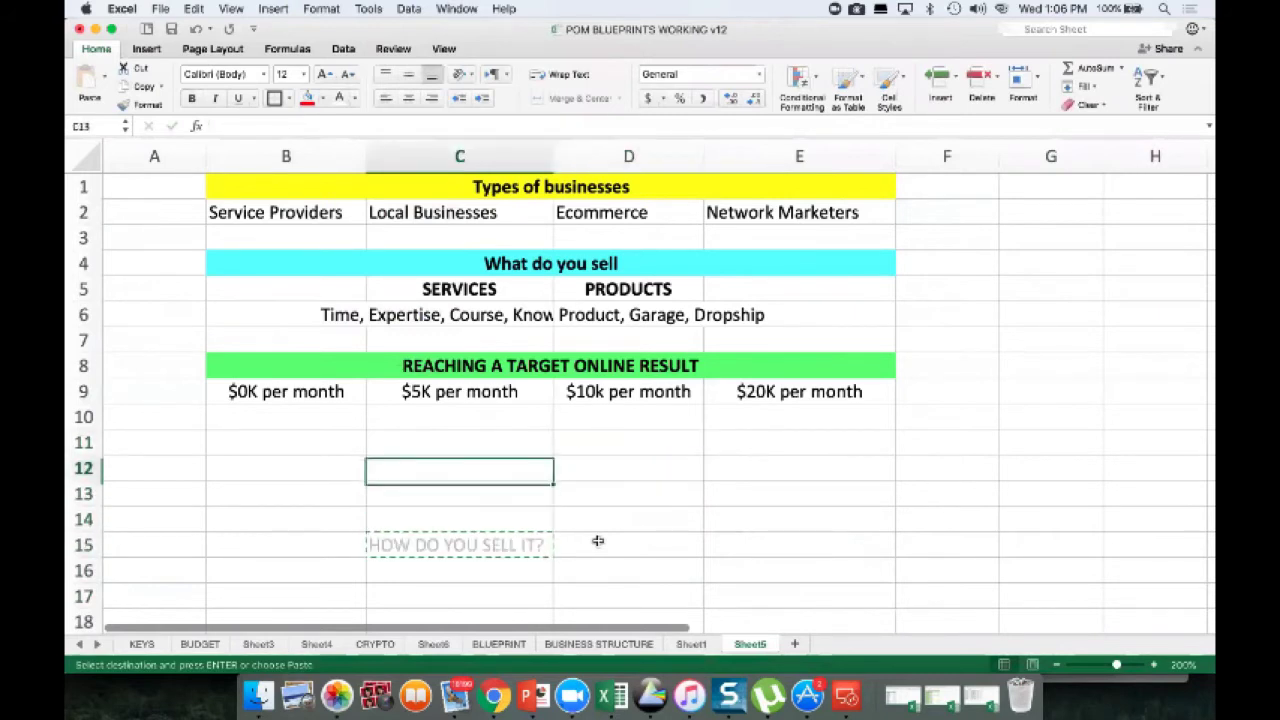
{"action": "key", "text": "super+v"}
Step: Enter "DIRECTING PEOPLE TO WHERE YOU WANT THEM TO GO" in B12, below the selling heading
{"action": "key", "text": "Down"}
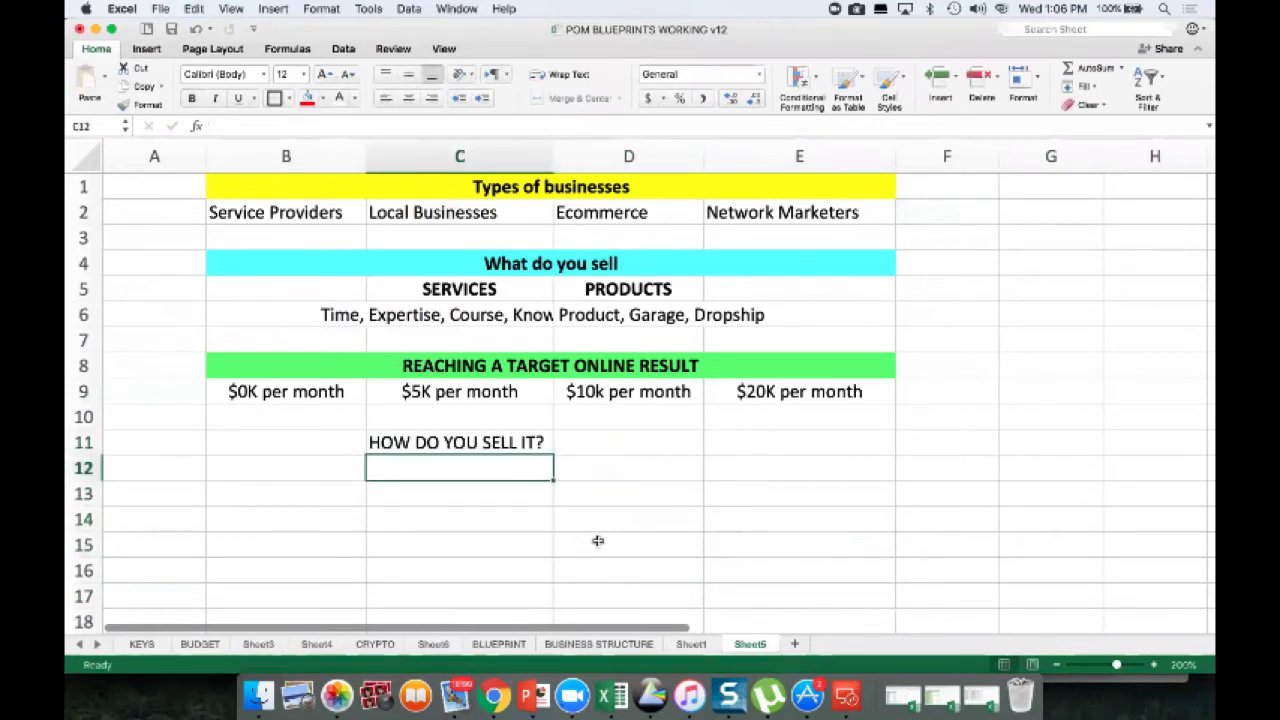
{"action": "key", "text": "Left"}
{"action": "type", "text": "DIRECTIN"}
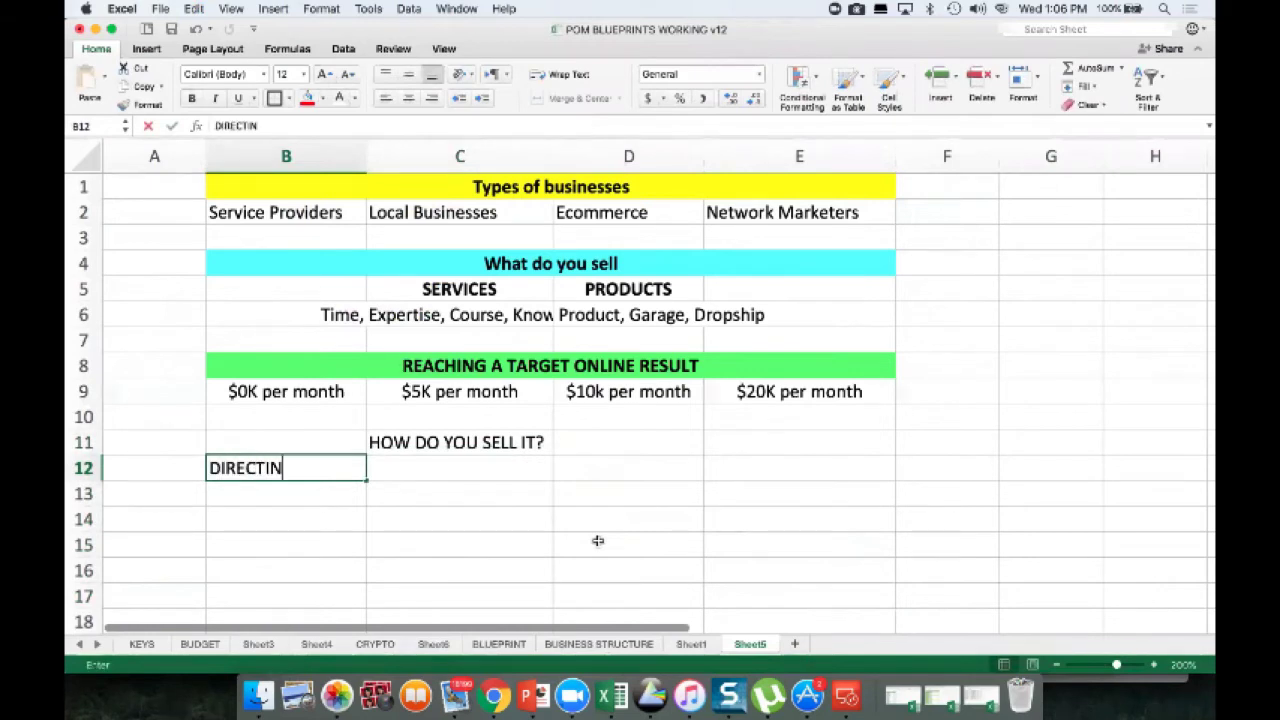
{"action": "type", "text": "G PEOPLE TO "}
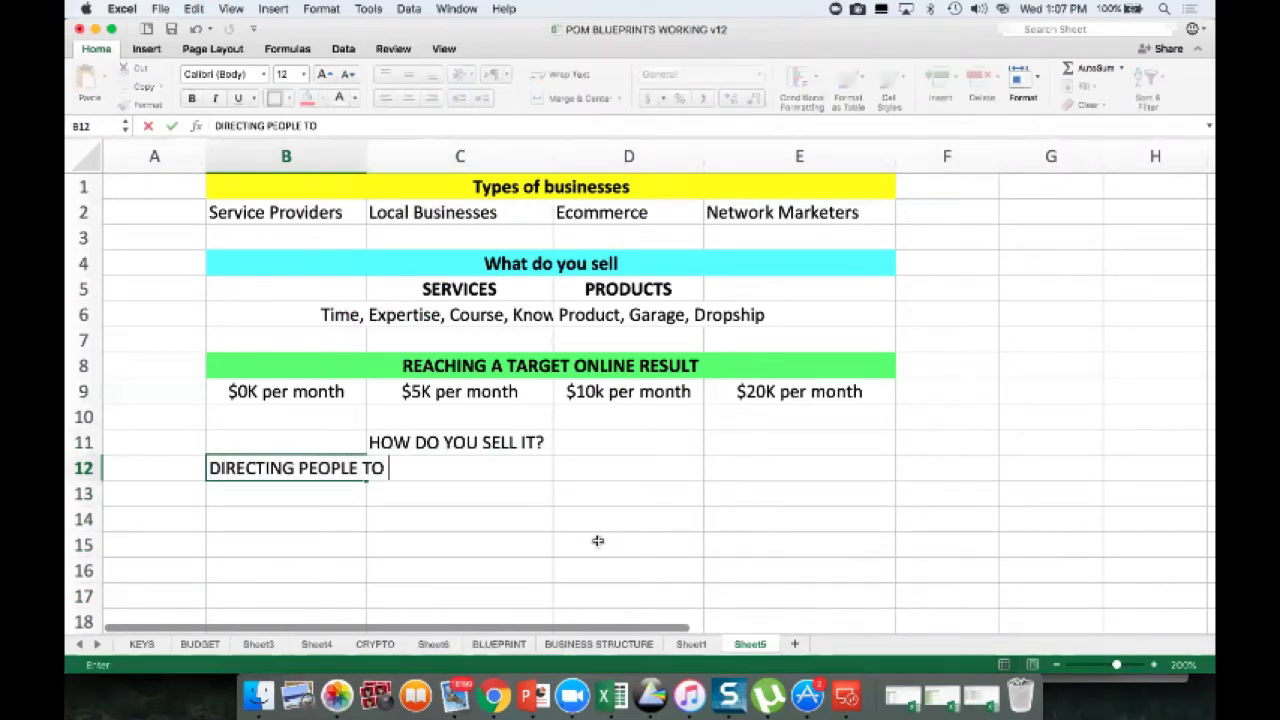
{"action": "type", "text": "WHERE YOU WANT TH"}
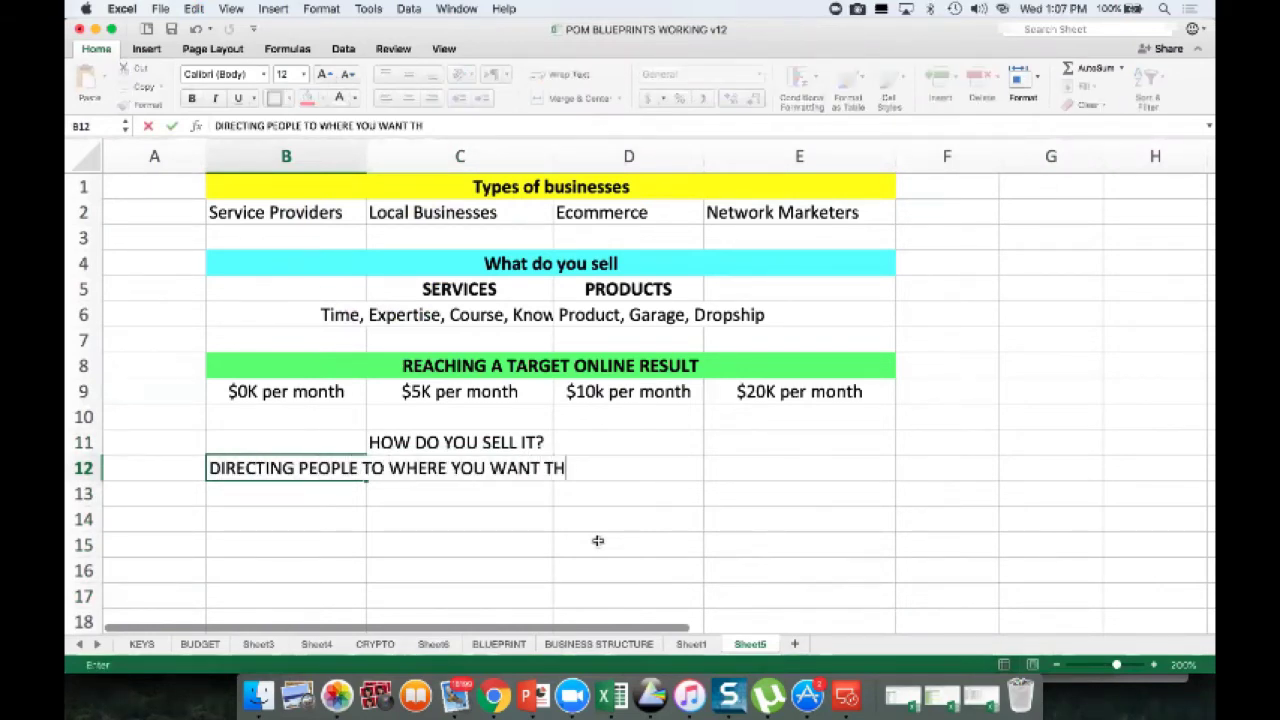
{"action": "type", "text": "EM TO GO"}
{"action": "key", "text": "Tab"}
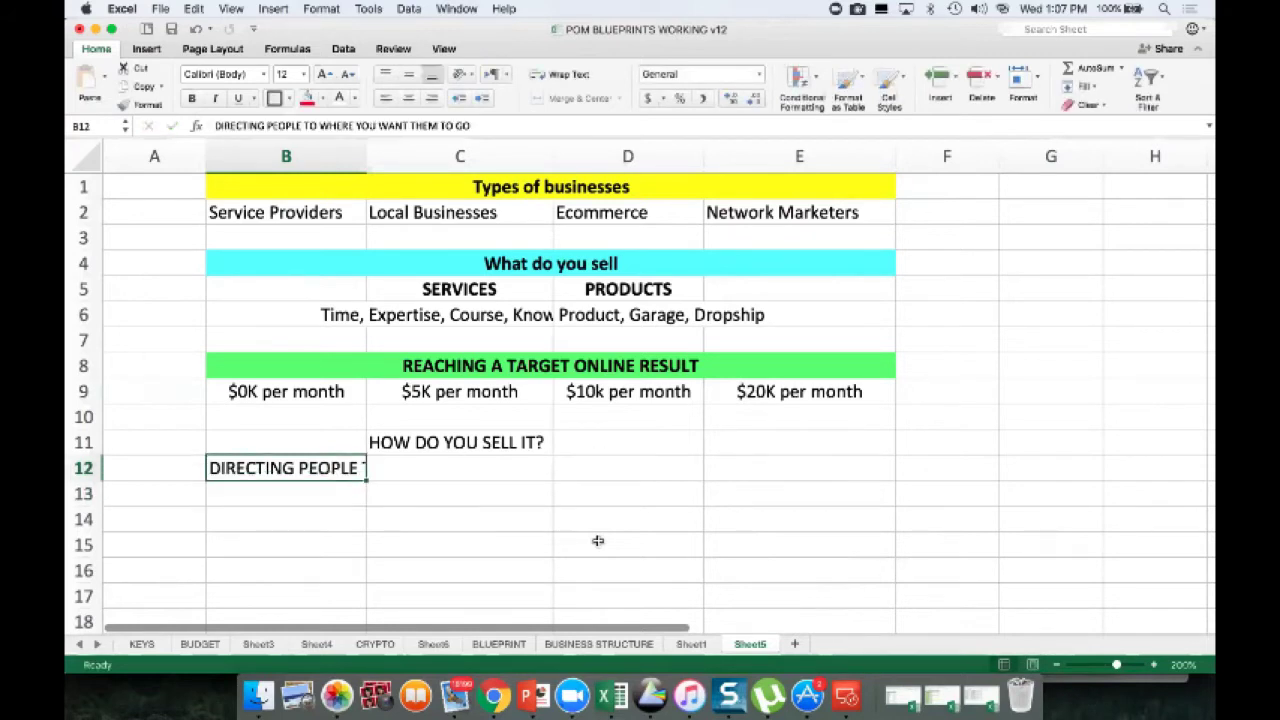
{"action": "key", "text": "Down"}
{"action": "key", "text": "Up"}
{"action": "key", "text": "Right"}
{"action": "key", "text": "Down"}
{"action": "key", "text": "Right"}
{"action": "key", "text": "Up"}
{"action": "key", "text": "Down"}
{"action": "key", "text": "Up"}
Step: Merge and center the "HOW DO YOU SELL IT?" heading across B11:E11 and make it bold
{"action": "key", "text": "Left"}
{"action": "key", "text": "Left"}
{"action": "key", "text": "Up"}
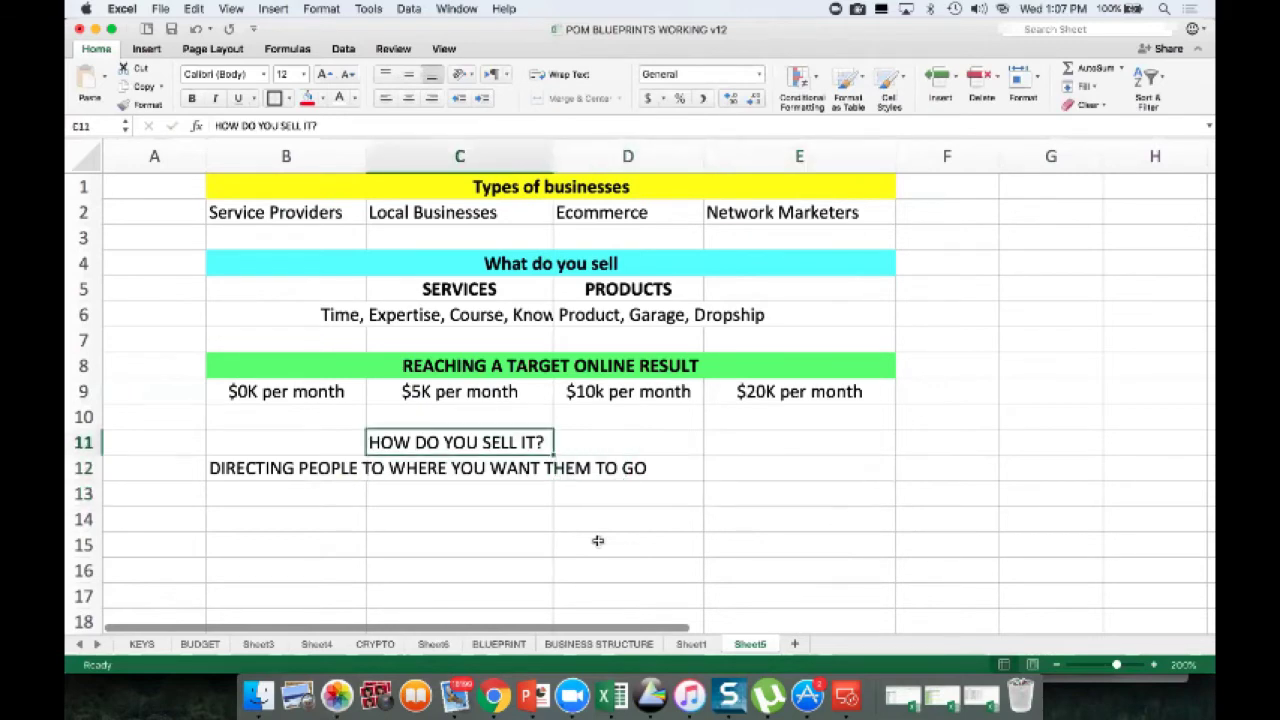
{"action": "key", "text": "Right"}
{"action": "key", "text": "Right"}
{"action": "key", "text": "shift+Left"}
{"action": "key", "text": "shift+Left"}
{"action": "key", "text": "shift+Left"}
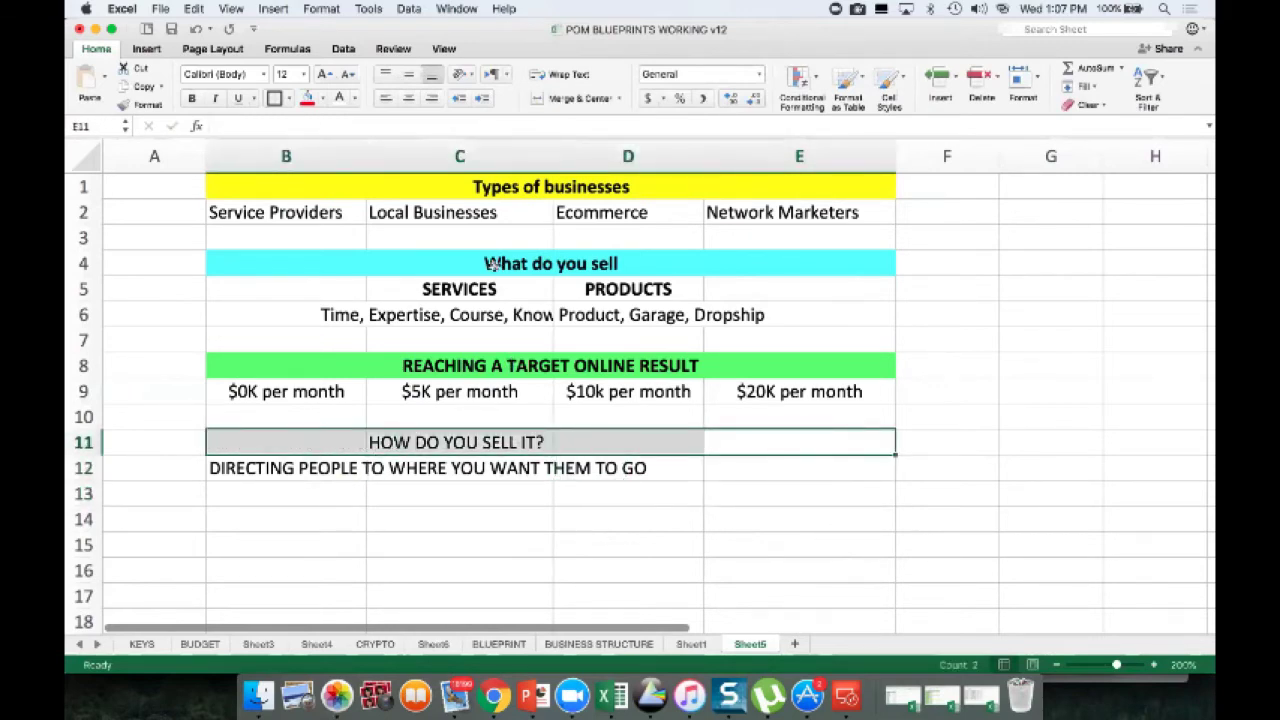
{"action": "left_click", "coordinate": [570, 98]}
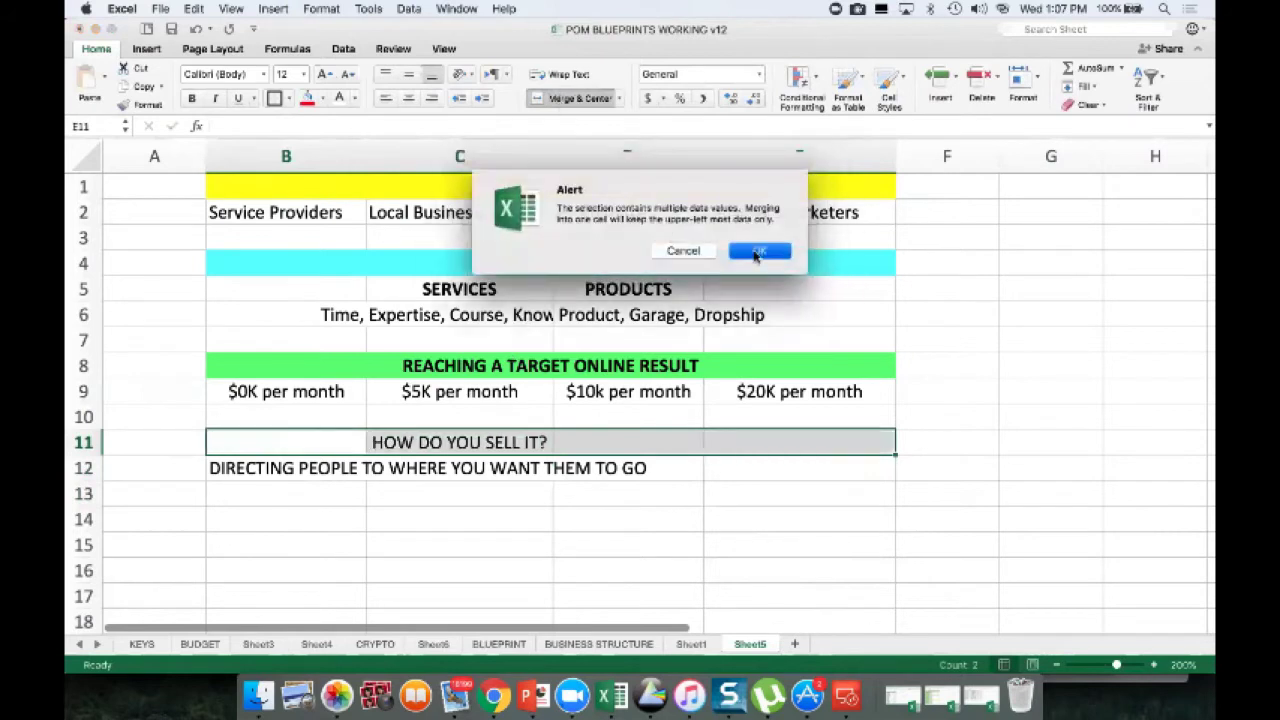
{"action": "left_click", "coordinate": [757, 252]}
{"action": "key", "text": "super+b"}
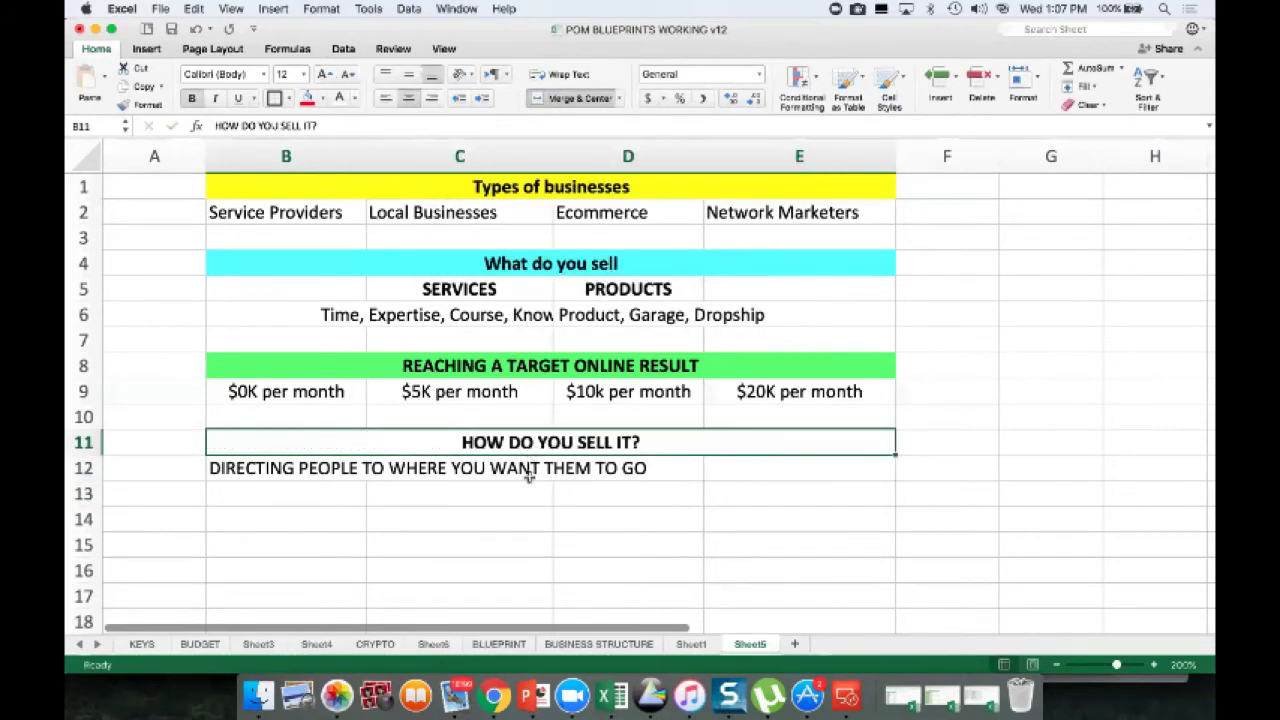
Step: Merge and center the line about directing people across B12:E12
{"action": "left_click", "coordinate": [522, 488]}
{"action": "left_click_drag", "start_coordinate": [288, 466], "coordinate": [743, 465]}
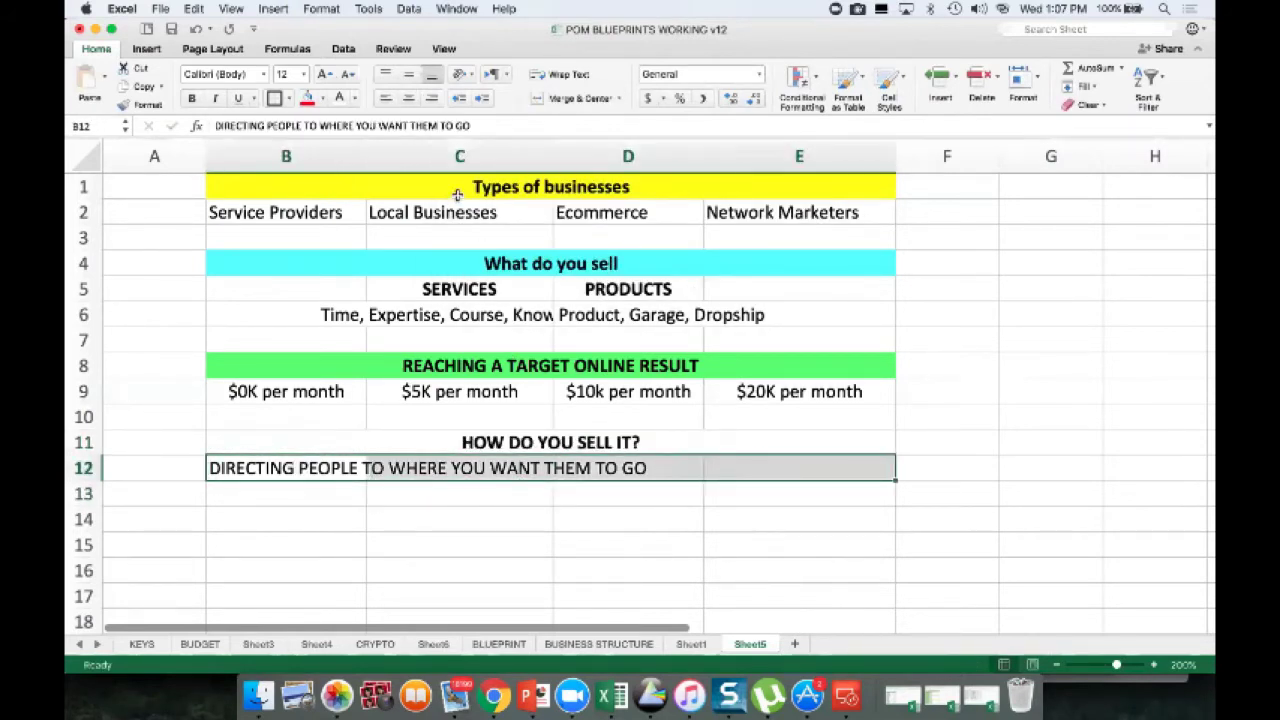
{"action": "left_click", "coordinate": [408, 98]}
{"action": "left_click", "coordinate": [556, 100]}
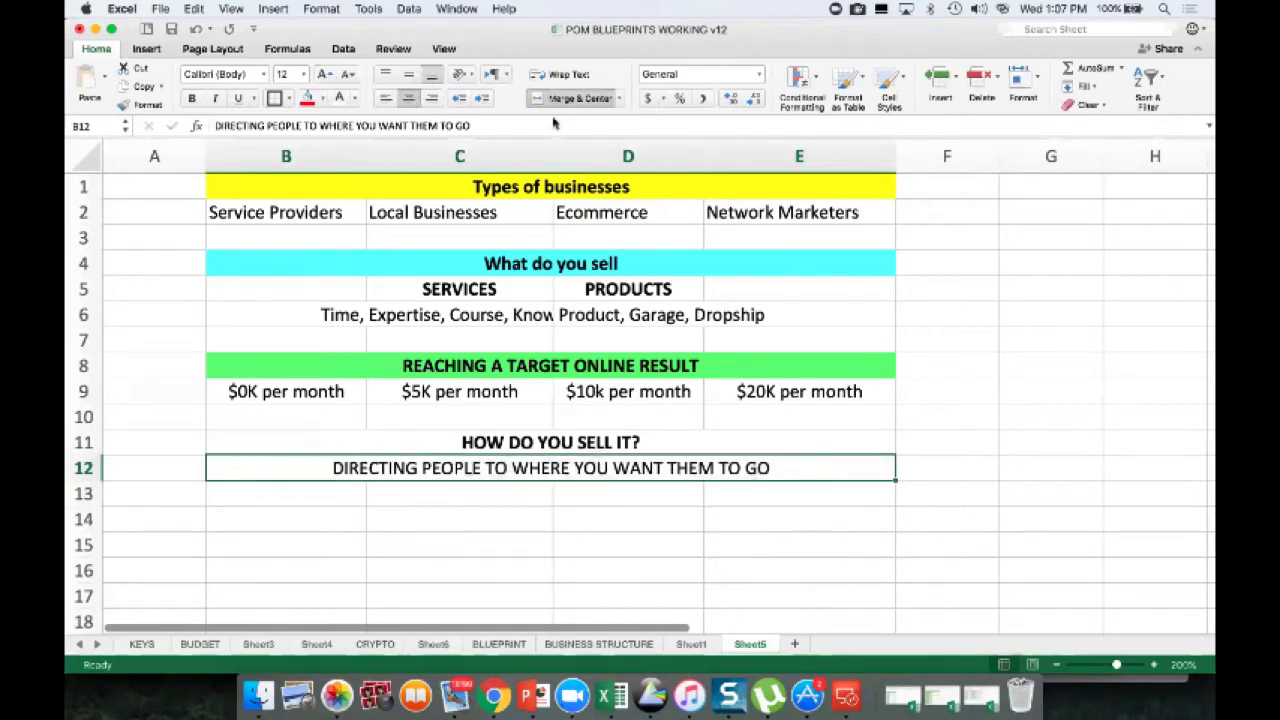
{"action": "left_click", "coordinate": [435, 489]}
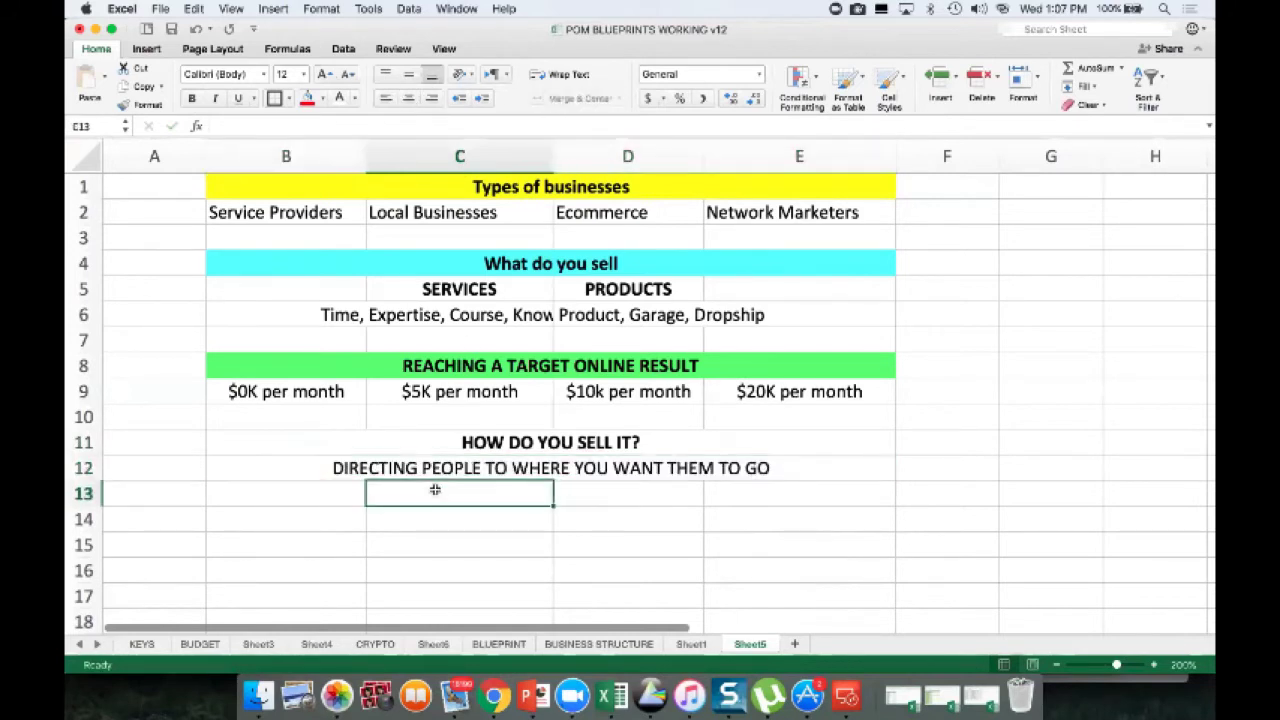
{"action": "key", "text": "Down"}
{"action": "key", "text": "Down"}
{"action": "key", "text": "Down"}
{"action": "key", "text": "Down"}
{"action": "key", "text": "Down"}
{"action": "key", "text": "Down"}
{"action": "key", "text": "Up"}
{"action": "key", "text": "Up"}
{"action": "key", "text": "Up"}
{"action": "key", "text": "Up"}
{"action": "key", "text": "Up"}
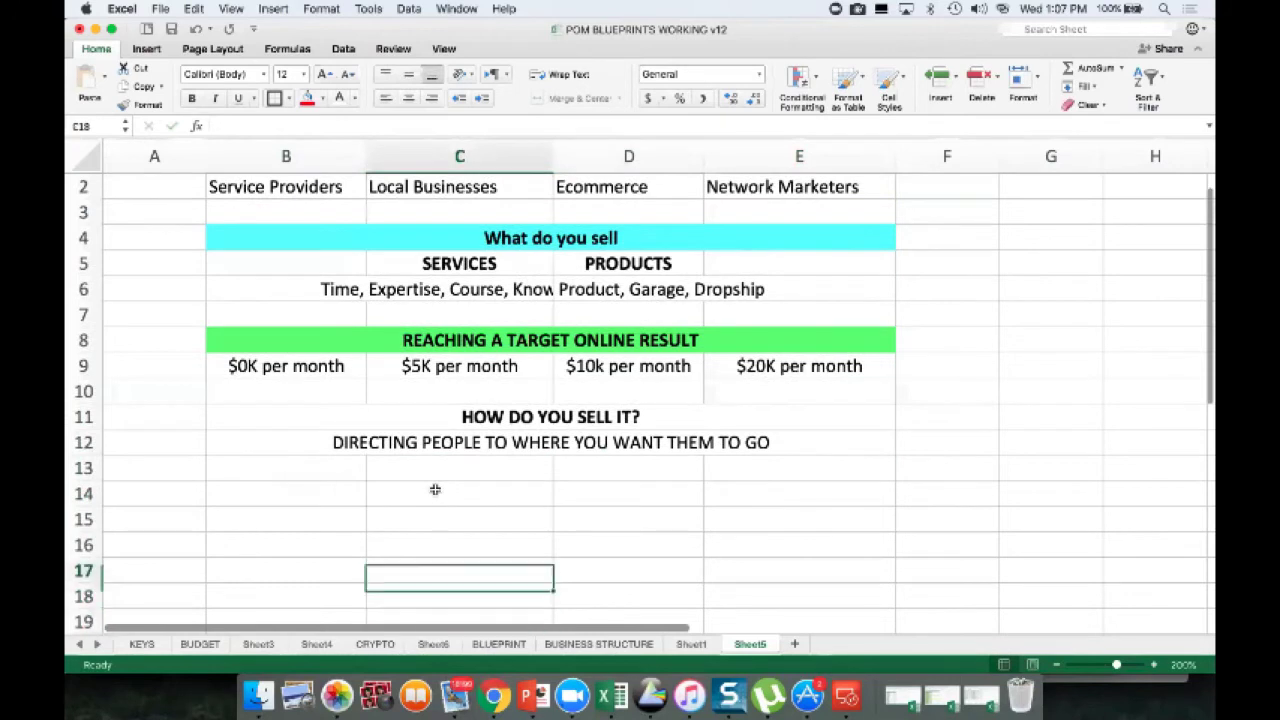
{"action": "key", "text": "Up"}
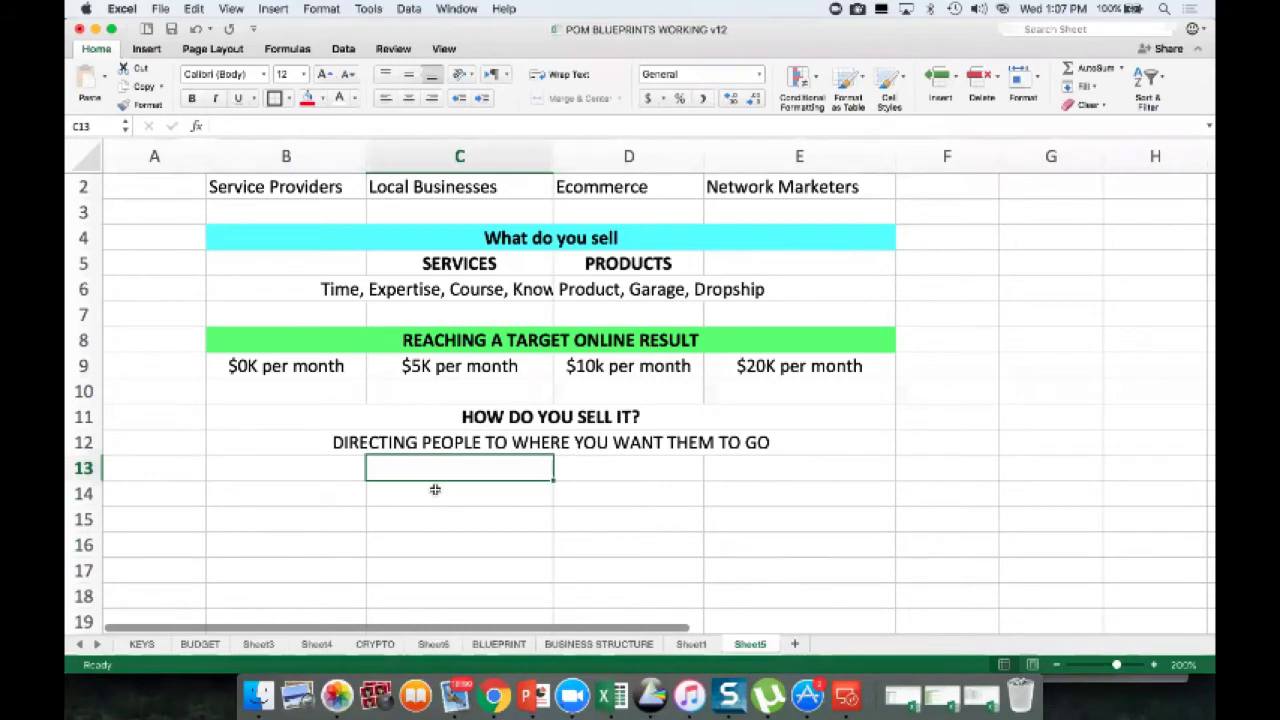
Step: Enter "WEBINAR FUNNEL" in B13, beneath the line about directing people
{"action": "key", "text": "Left"}
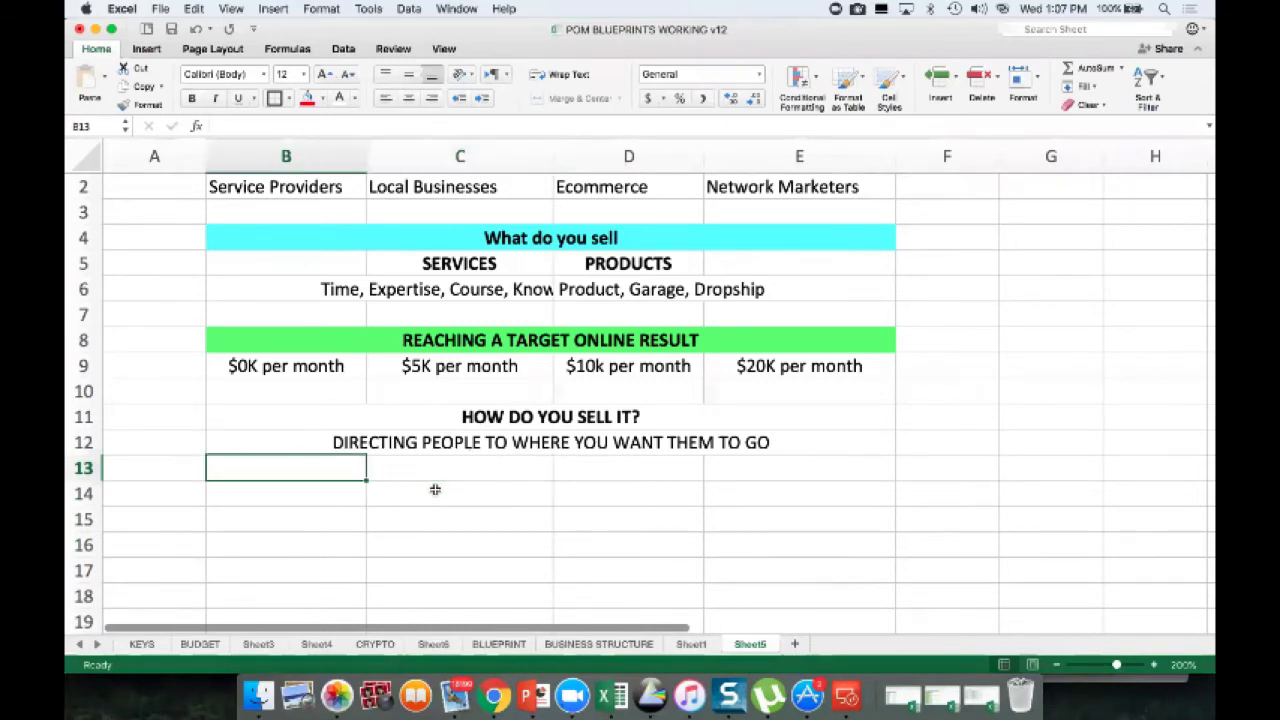
{"action": "type", "text": "WEBINAR FUNNEL"}
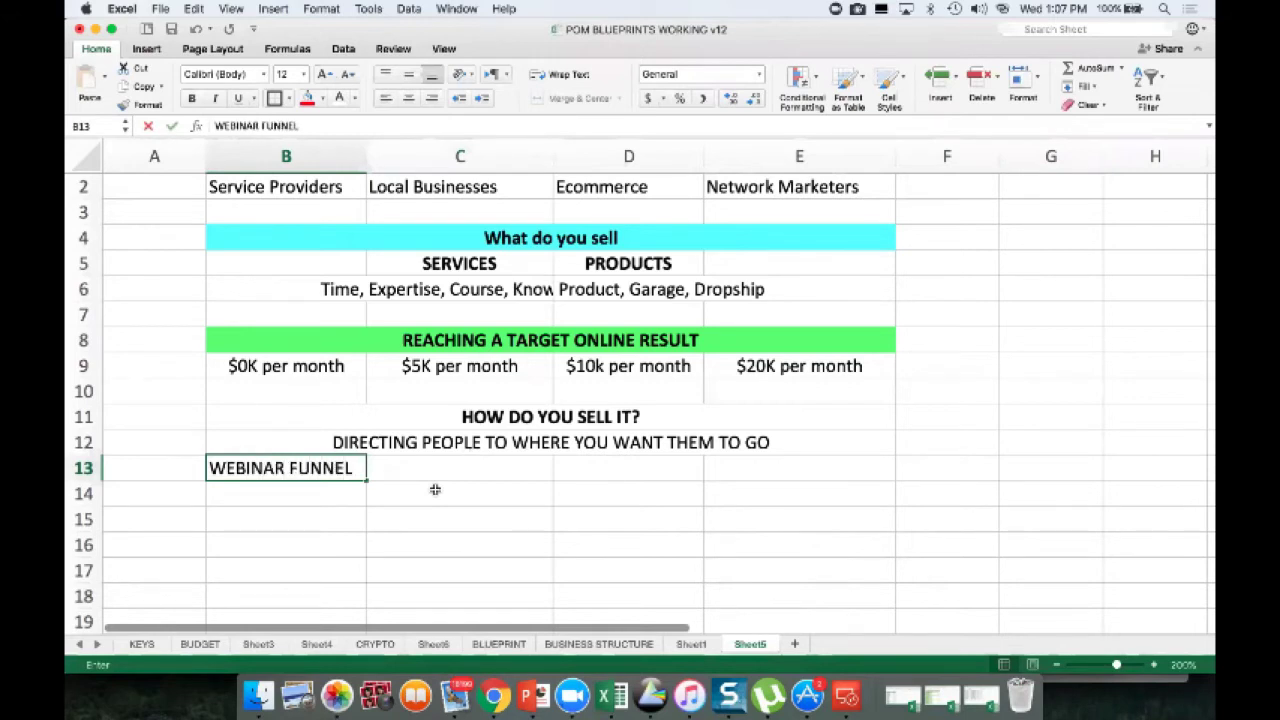
{"action": "key", "text": "Return"}
Step: Start the description in B14 with "Positioning a product or service on a webinar, so that people understand what it is, and know"
{"action": "type", "text": "Pois"}
{"action": "key", "text": "BackSpace"}
{"action": "key", "text": "BackSpace"}
{"action": "type", "text": "sitionin"}
{"action": "key", "text": "BackSpace"}
{"action": "key", "text": "BackSpace"}
{"action": "type", "text": "ing "}
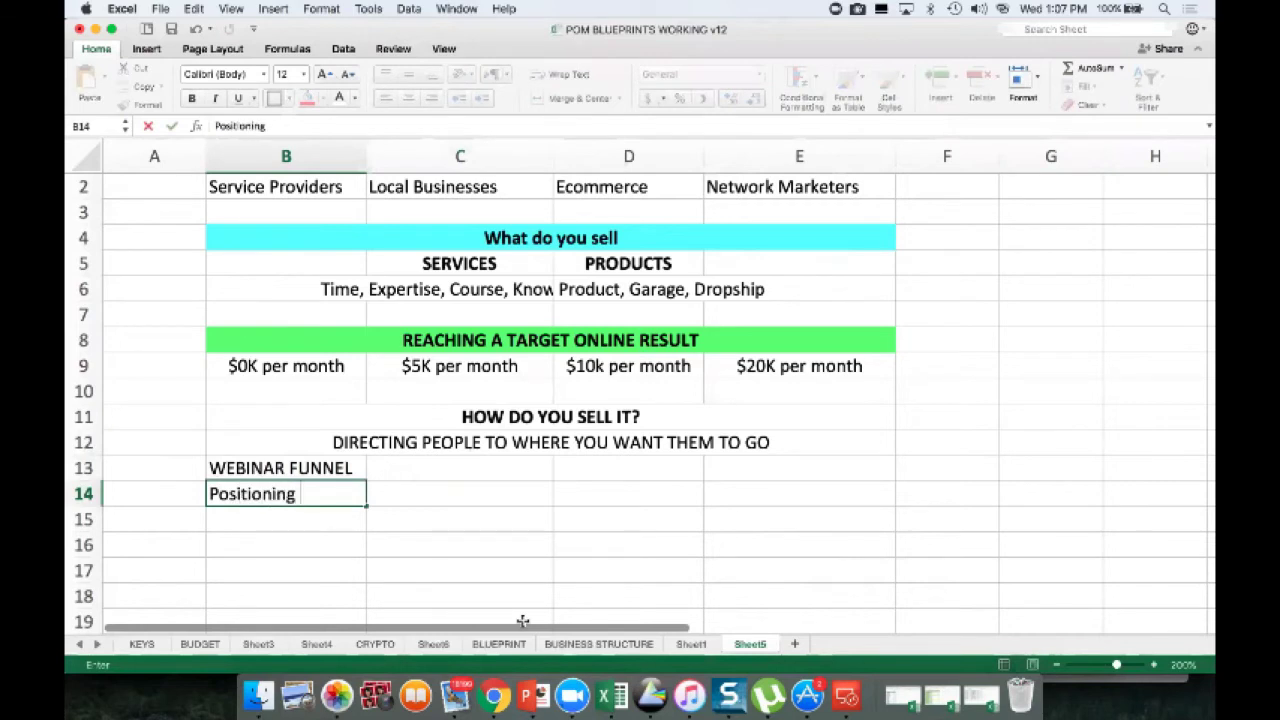
{"action": "type", "text": "a product os"}
{"action": "type", "text": " service on a webinar, so tt p"}
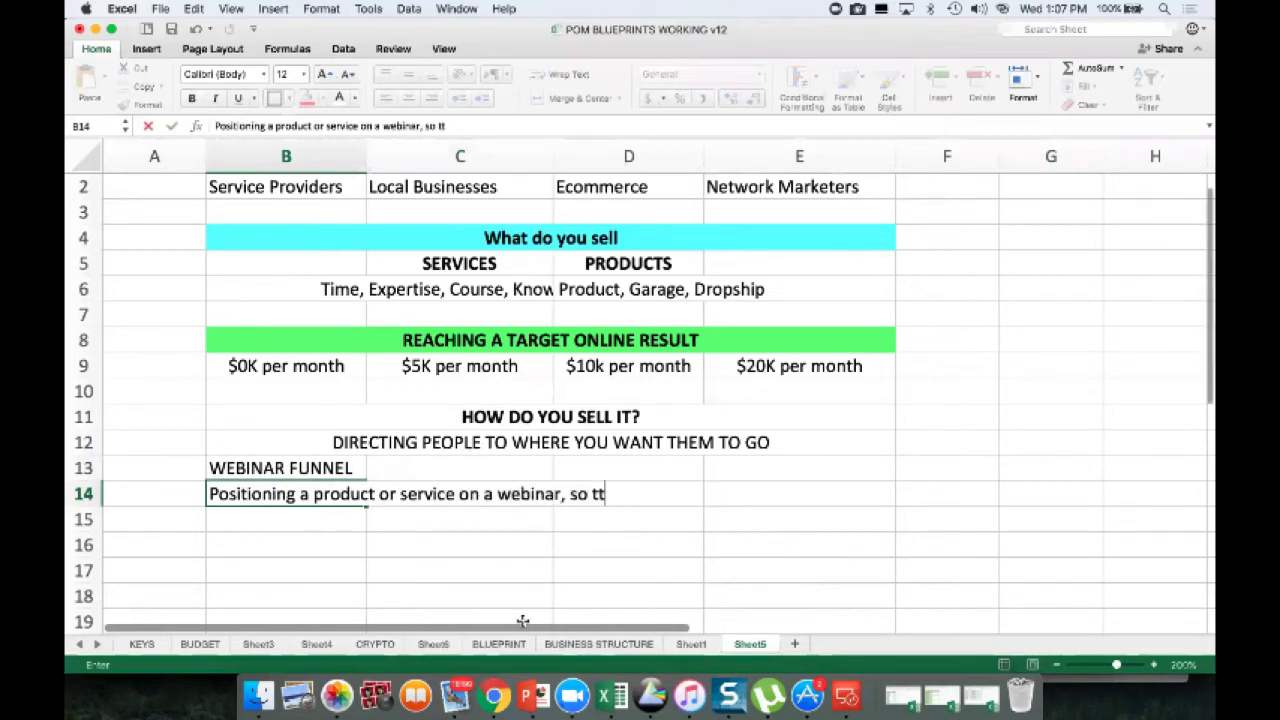
{"action": "key", "text": "BackSpace"}
{"action": "type", "text": "hta"}
{"action": "key", "text": "BackSpace"}
{"action": "key", "text": "BackSpace"}
{"action": "type", "text": "at people understand what"}
{"action": "key", "text": "BackSpace"}
{"action": "type", "text": "at it is, and know how to"}
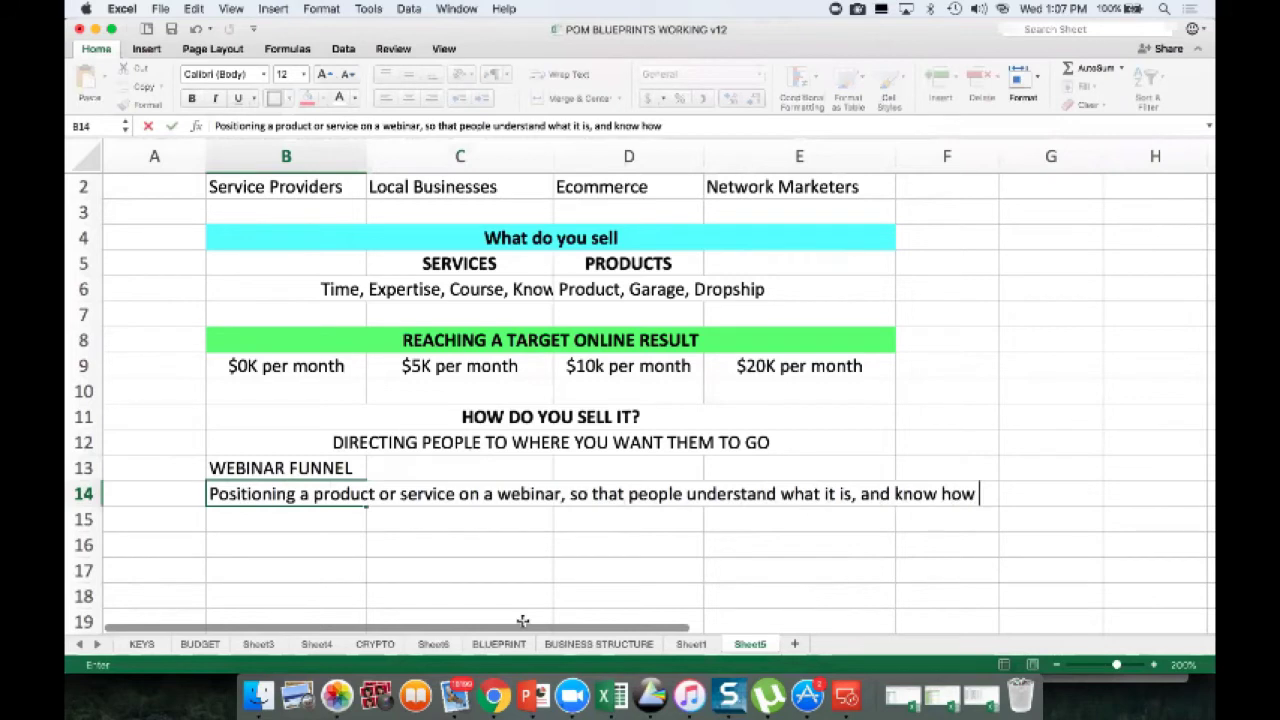
Step: Complete the B14 description with "why they should buy it and then they are directed to buy"
{"action": "key", "text": "BackSpace"}
{"action": "key", "text": "BackSpace"}
{"action": "key", "text": "BackSpace"}
{"action": "key", "text": "BackSpace"}
{"action": "key", "text": "BackSpace"}
{"action": "key", "text": "BackSpace"}
{"action": "type", "text": "why"}
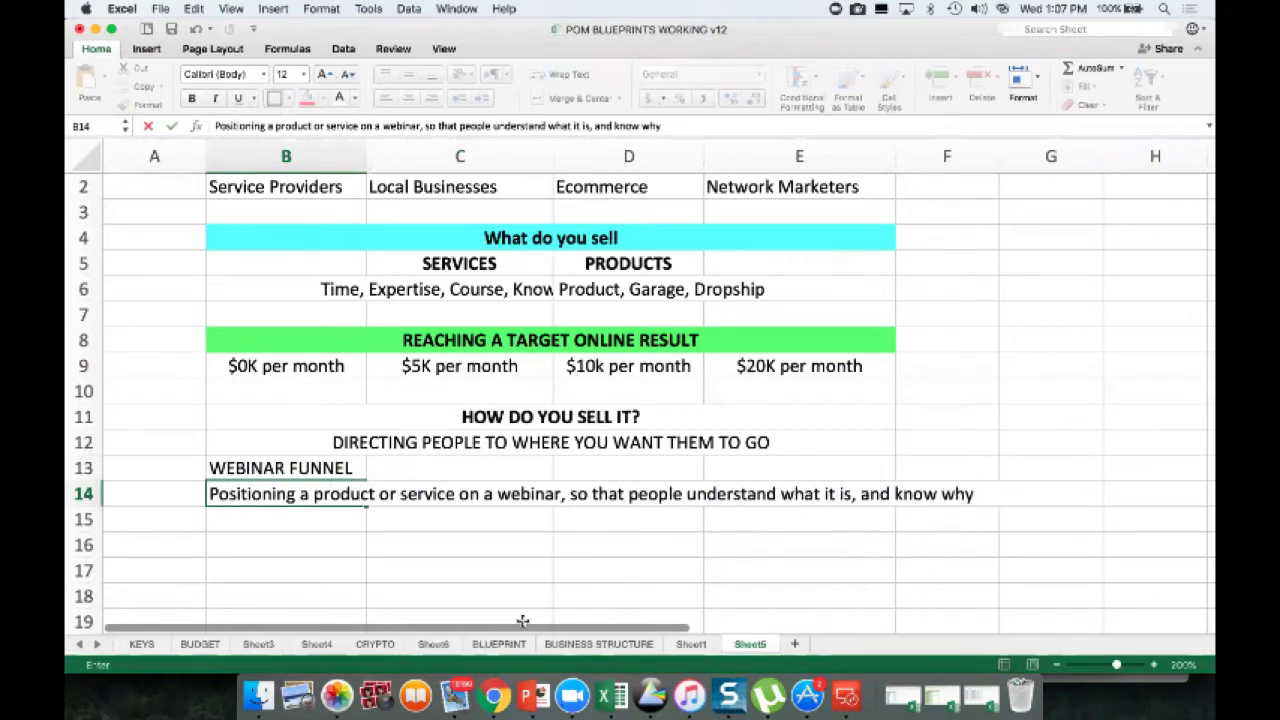
{"action": "type", "text": " they should buy it and t"}
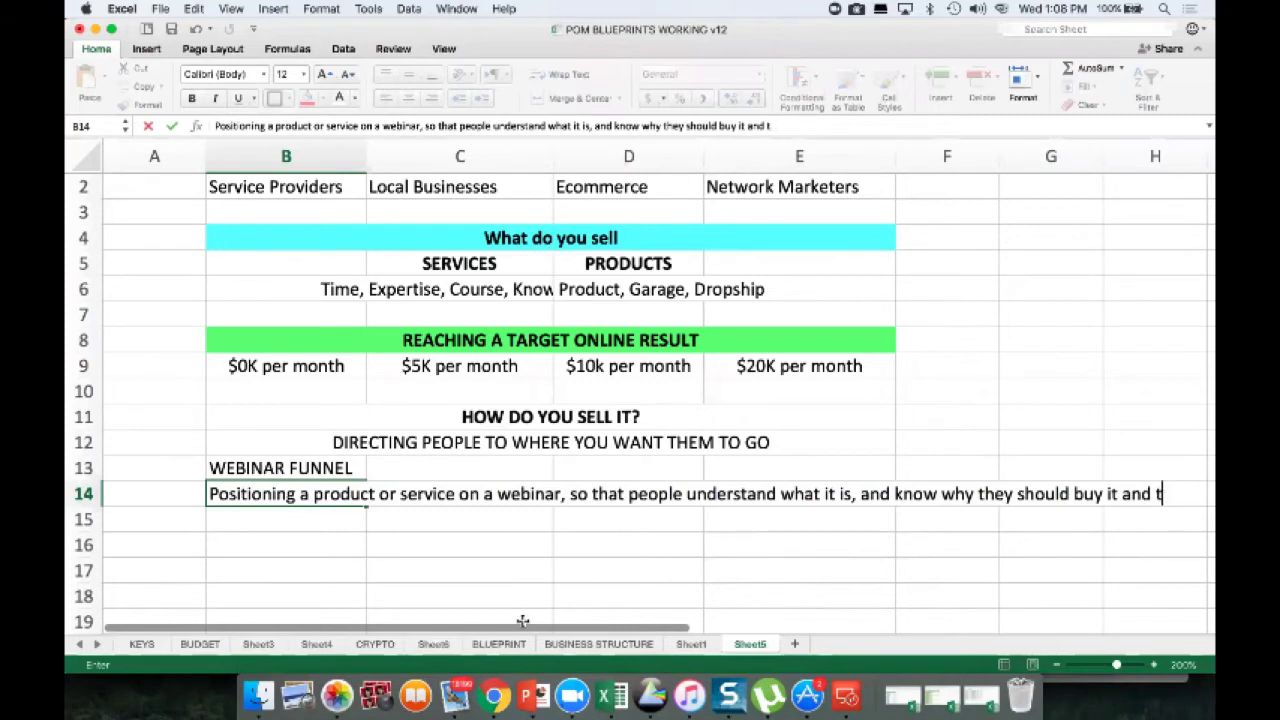
{"action": "type", "text": "hen they are directed to buy"}
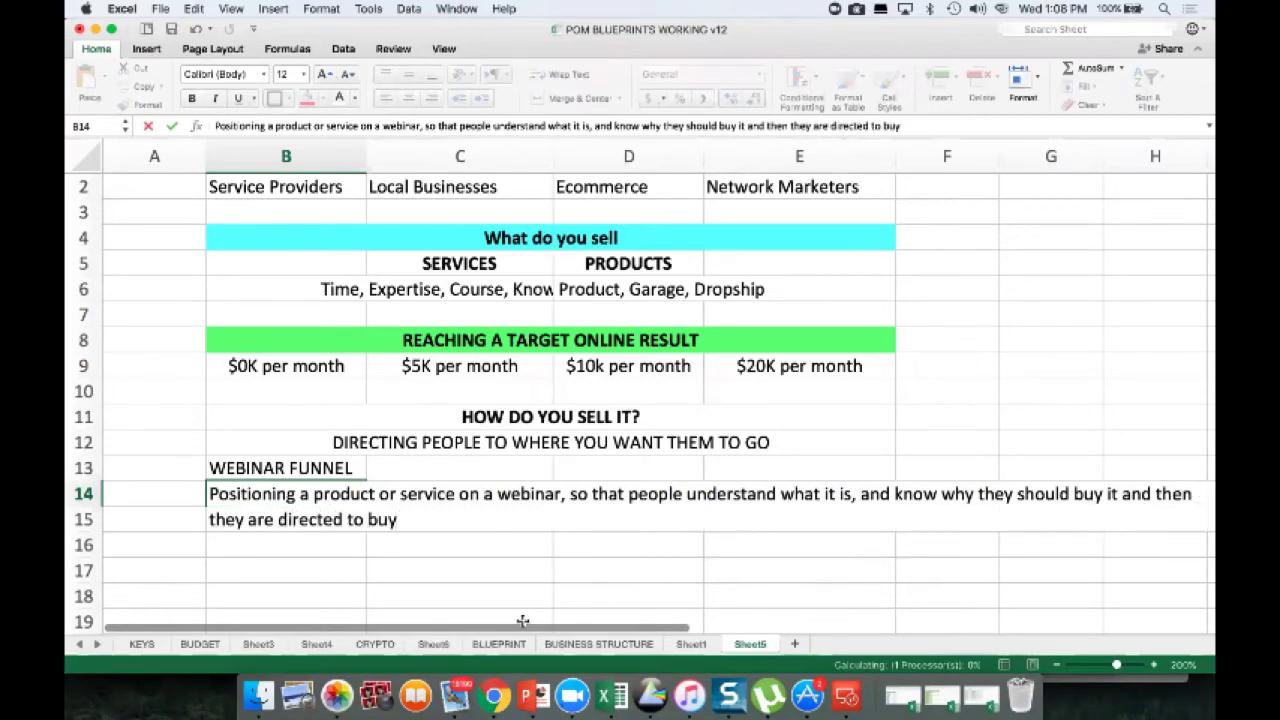
{"action": "key", "text": "Return"}
Step: Wrap the description text in B14 and make the "WEBINAR FUNNEL" heading in B13 bold
{"action": "left_click", "coordinate": [557, 75]}
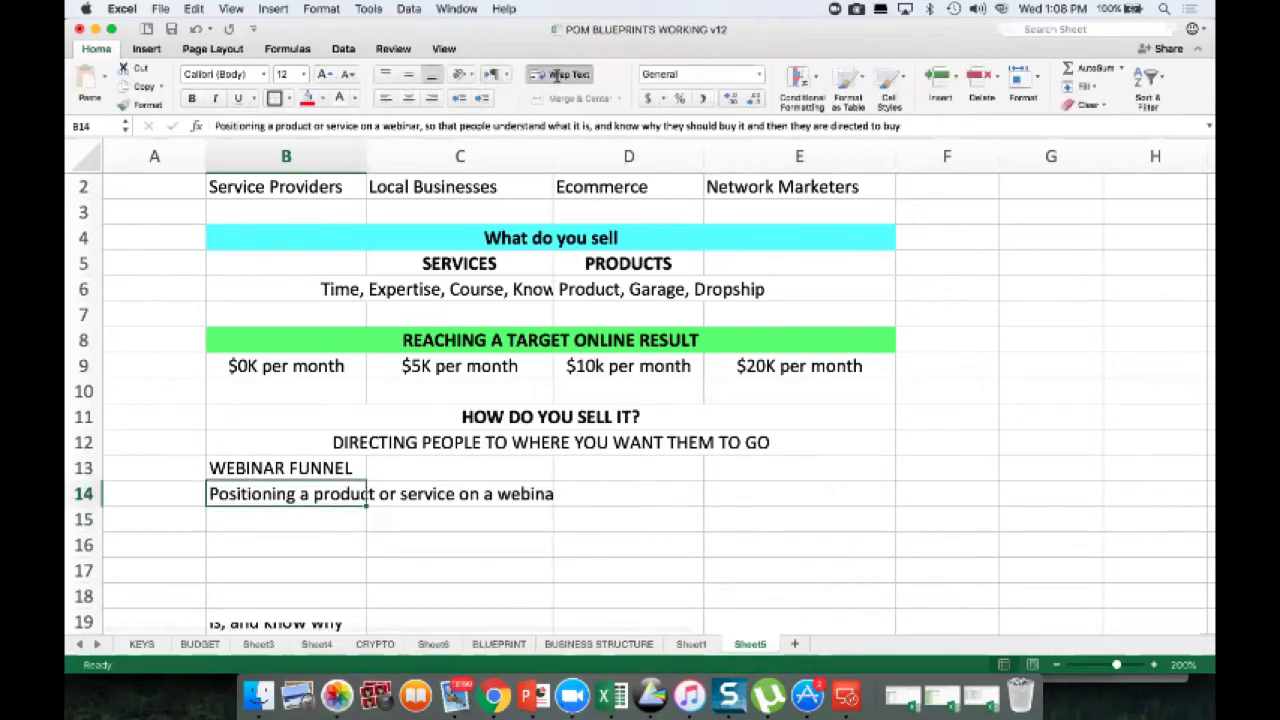
{"action": "left_click", "coordinate": [157, 214]}
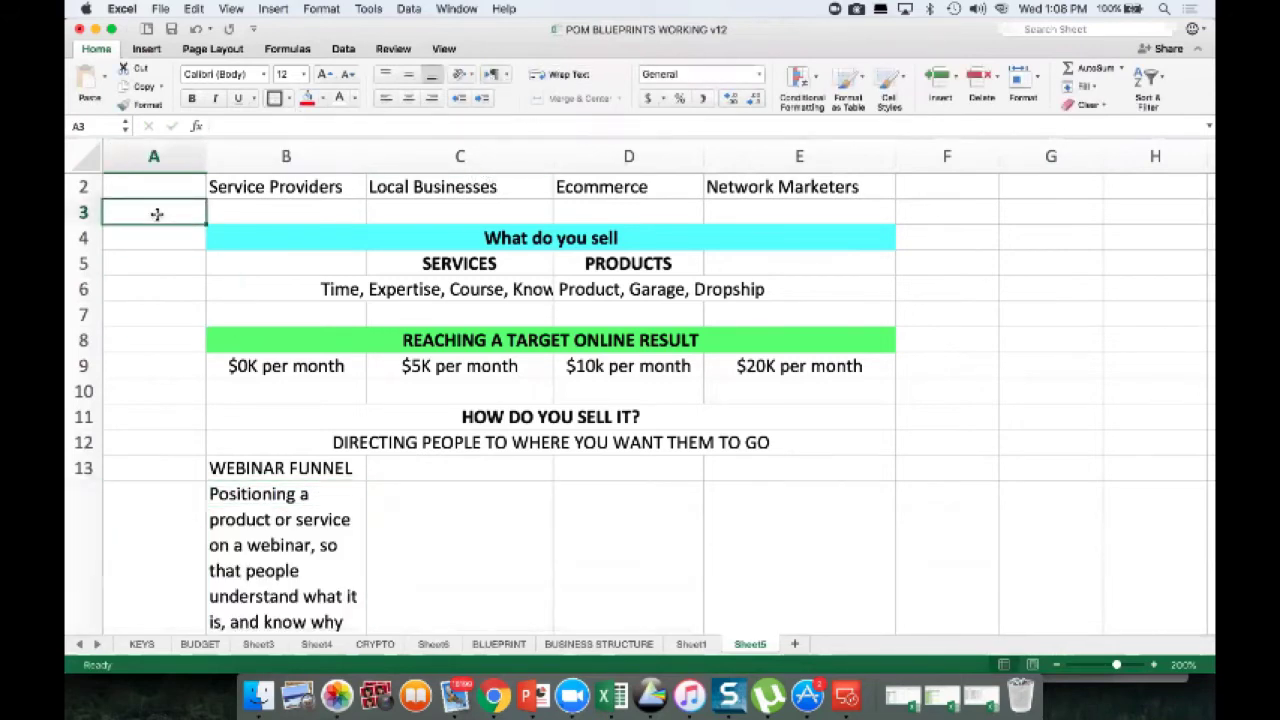
{"action": "left_click", "coordinate": [231, 8]}
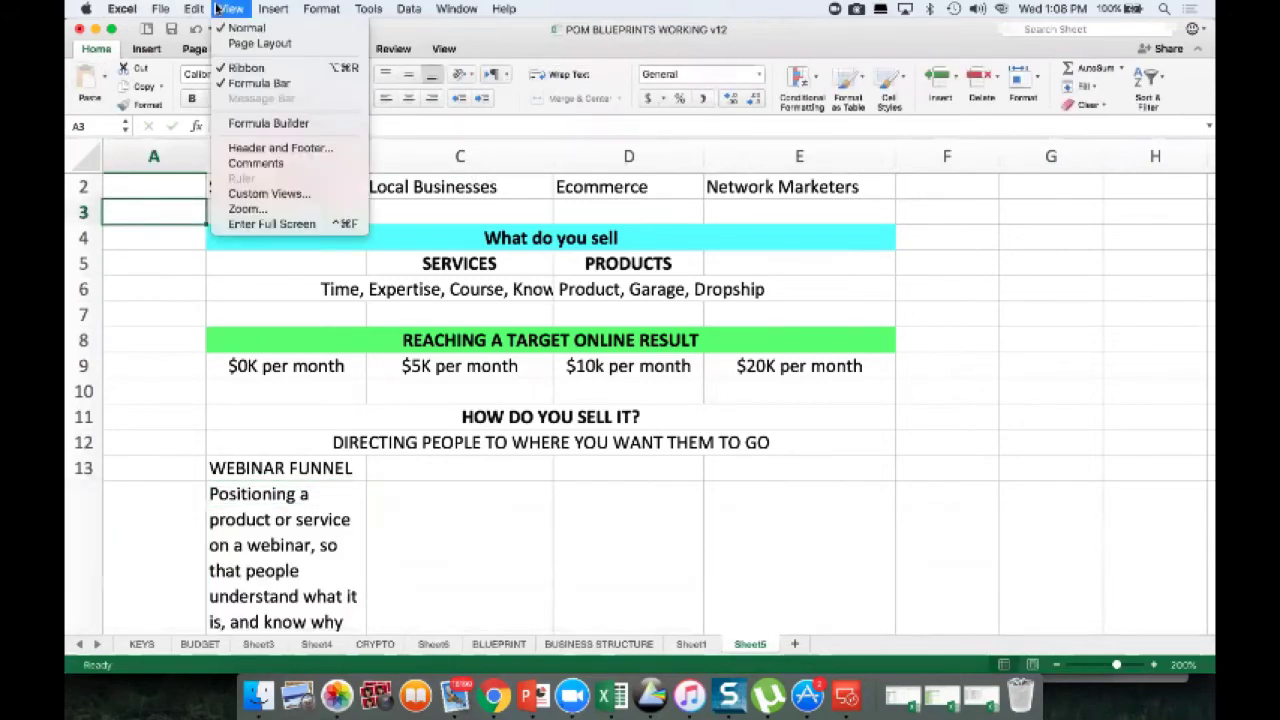
{"action": "left_click", "coordinate": [240, 211]}
{"action": "left_click", "coordinate": [586, 195]}
{"action": "left_click", "coordinate": [663, 350]}
{"action": "left_click", "coordinate": [258, 456]}
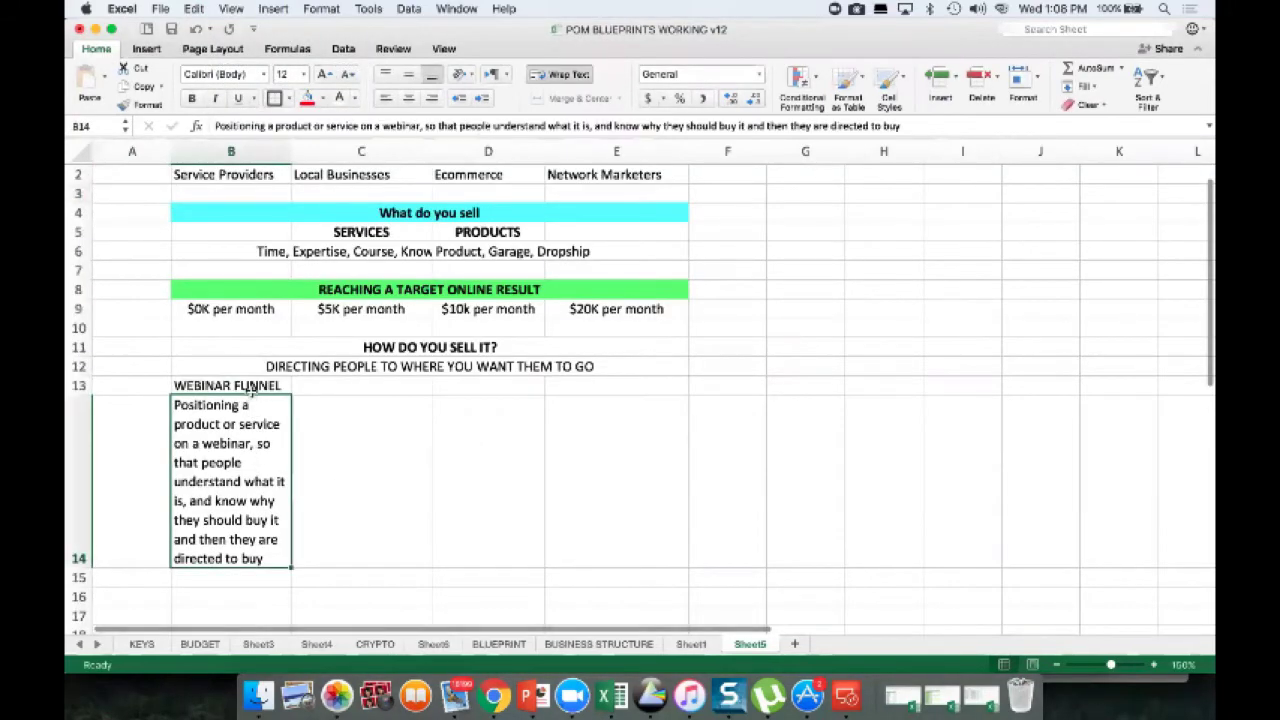
{"action": "left_click", "coordinate": [250, 388]}
{"action": "key", "text": "super+b"}
{"action": "key", "text": "Down"}
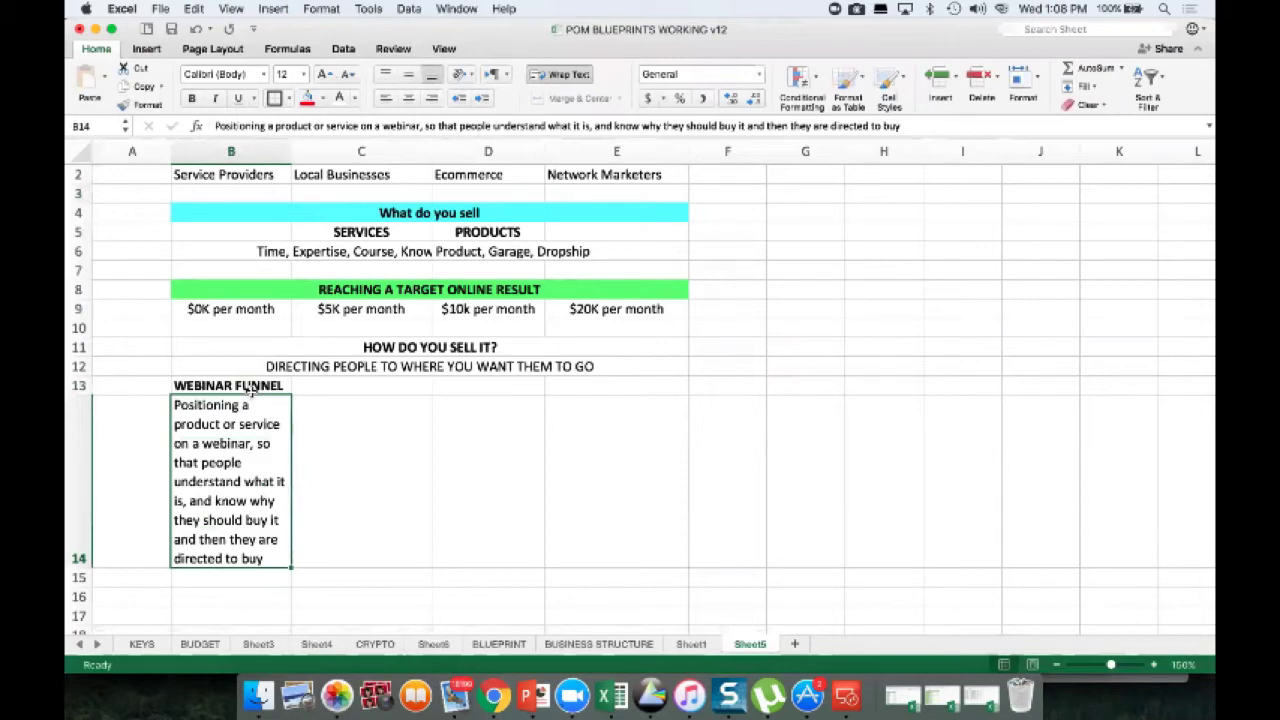
Step: Enter "Optin (Web Reg)" in B15 and "Sale (Buys from you)" in B16, below the webinar description
{"action": "key", "text": "Down"}
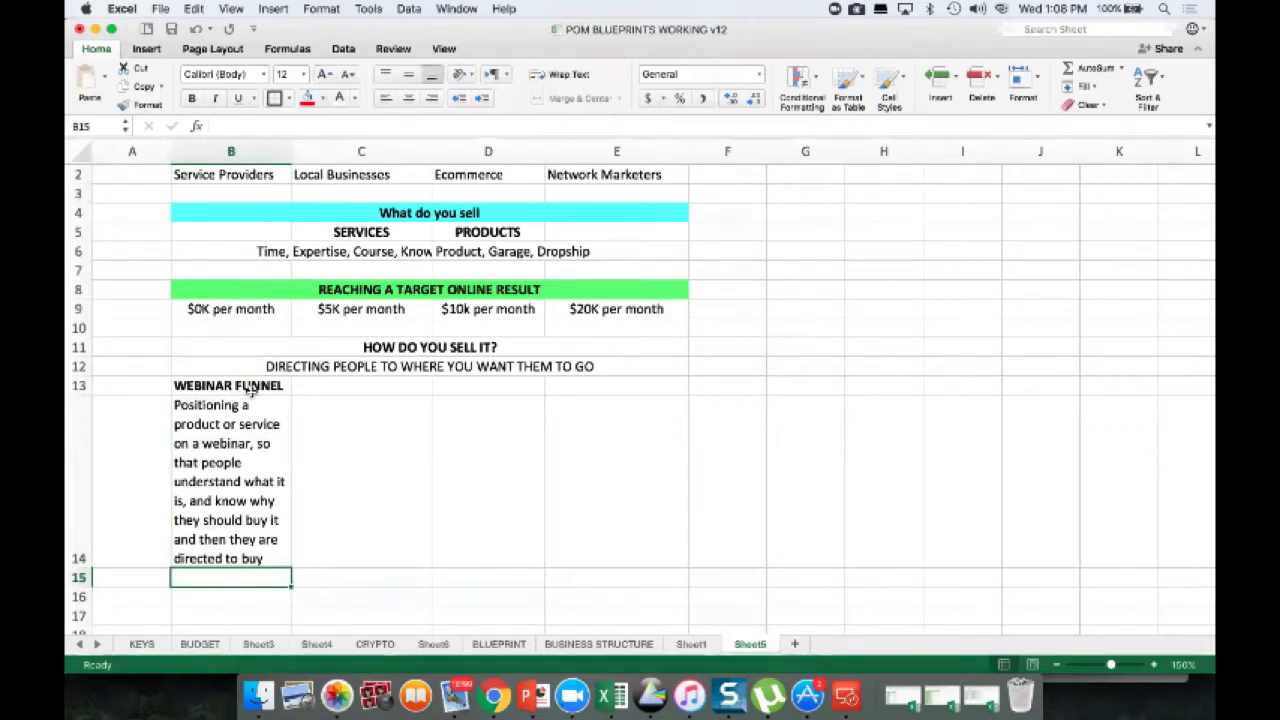
{"action": "type", "text": "Optin ("}
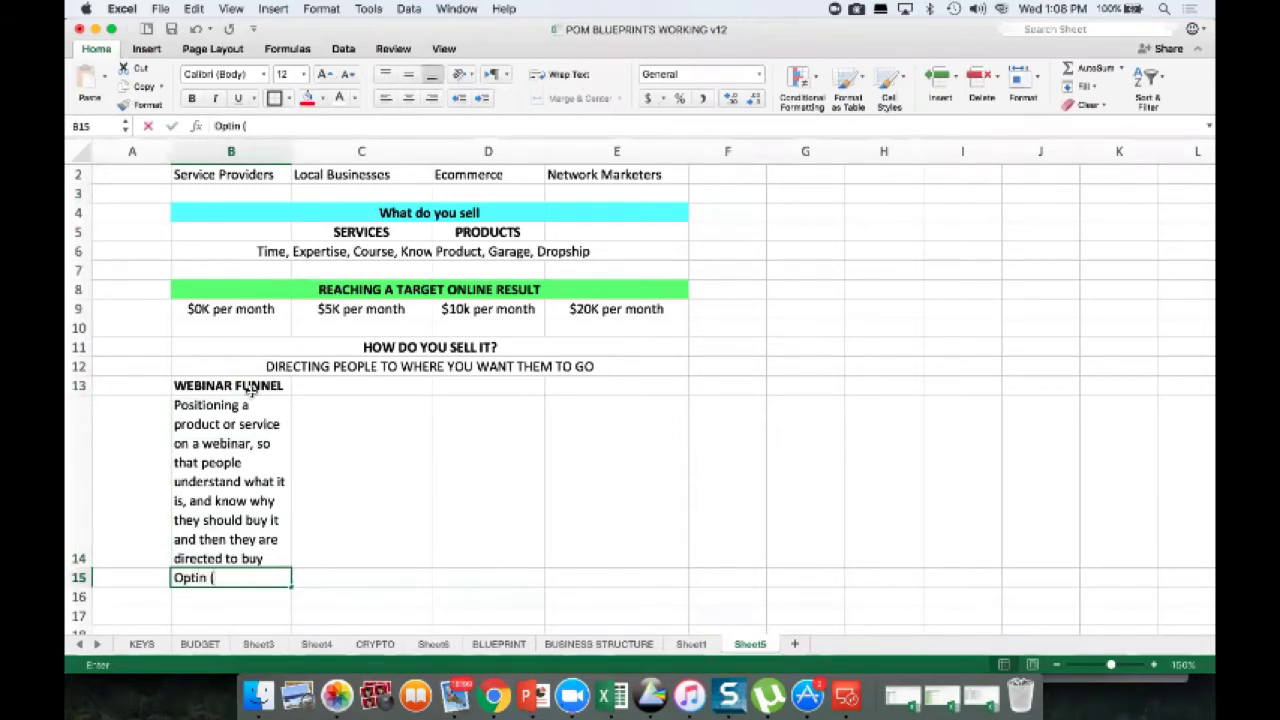
{"action": "type", "text": "Web Rge"}
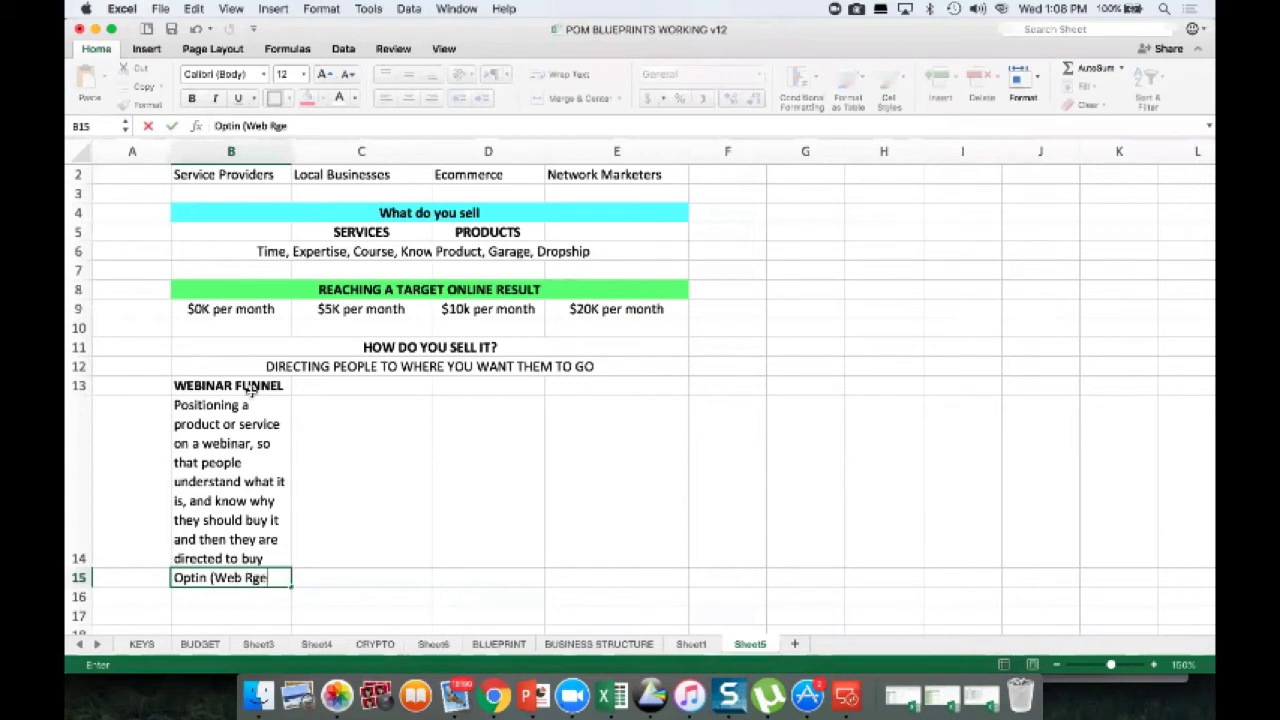
{"action": "key", "text": "Return"}
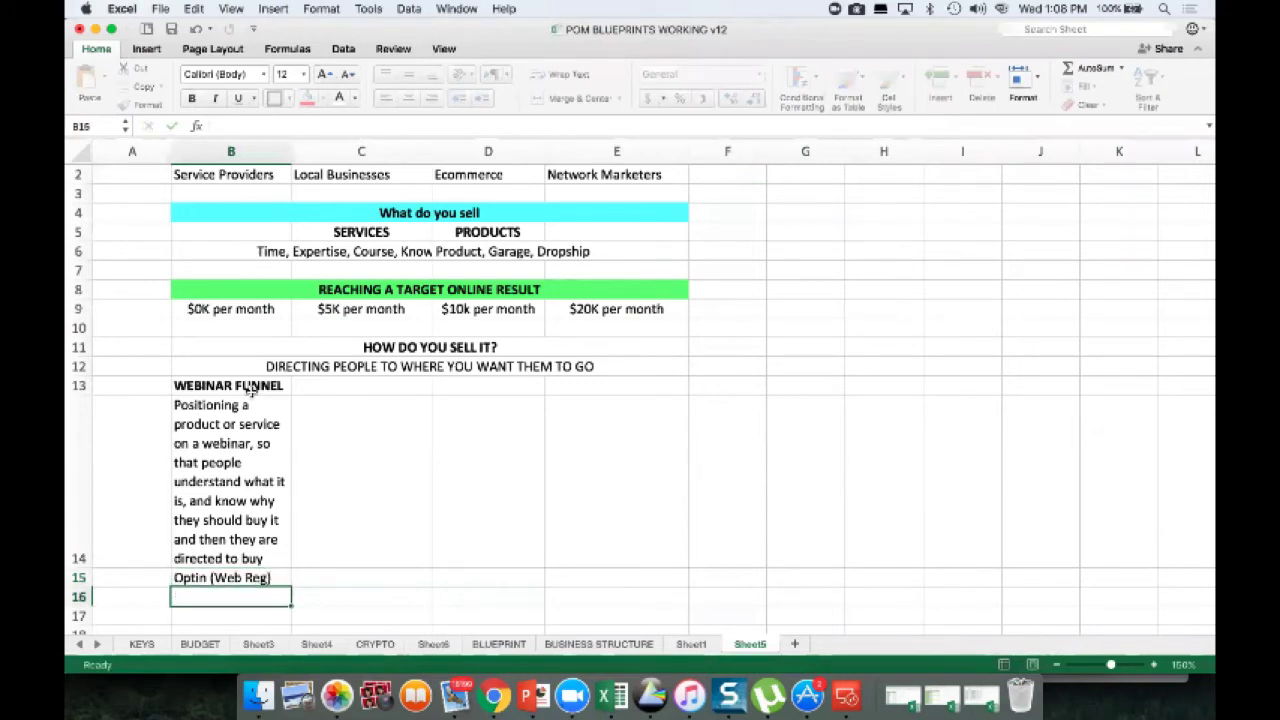
{"action": "key", "text": "Return"}
{"action": "scroll", "coordinate": [250, 390], "scroll_direction": "down", "scroll_amount": 2}
{"action": "key", "text": "Up"}
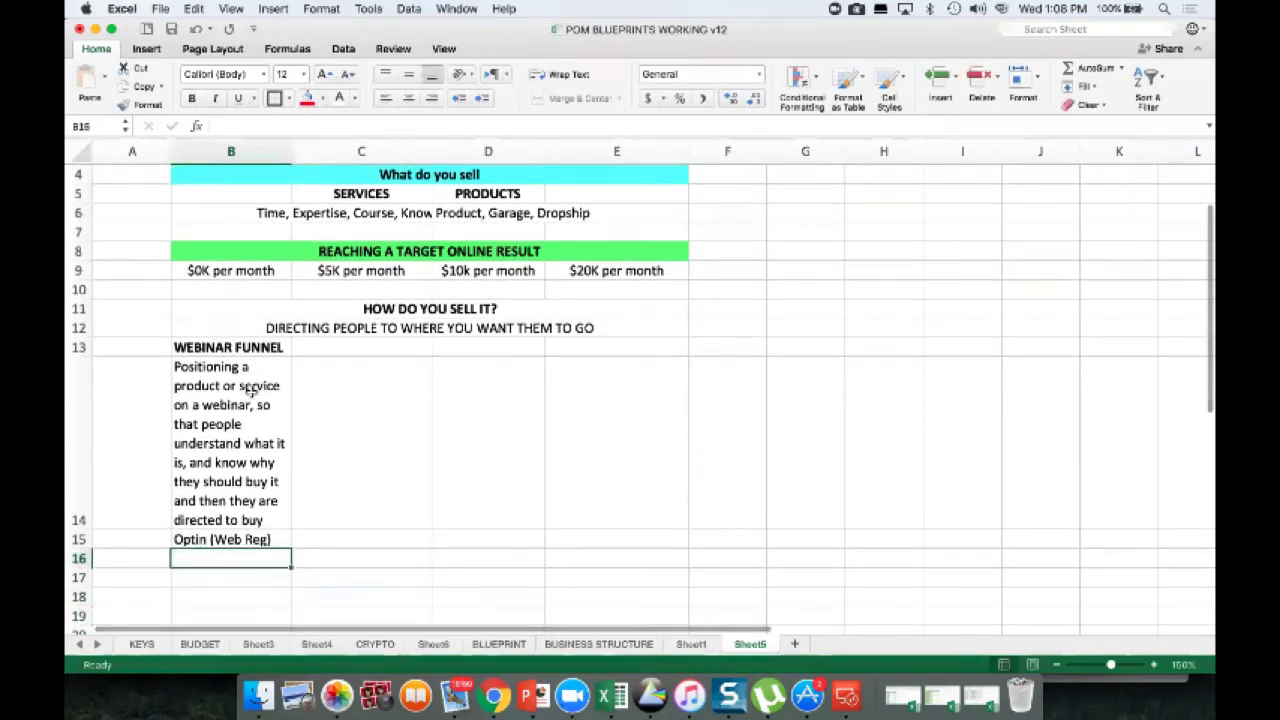
{"action": "type", "text": "Sale"}
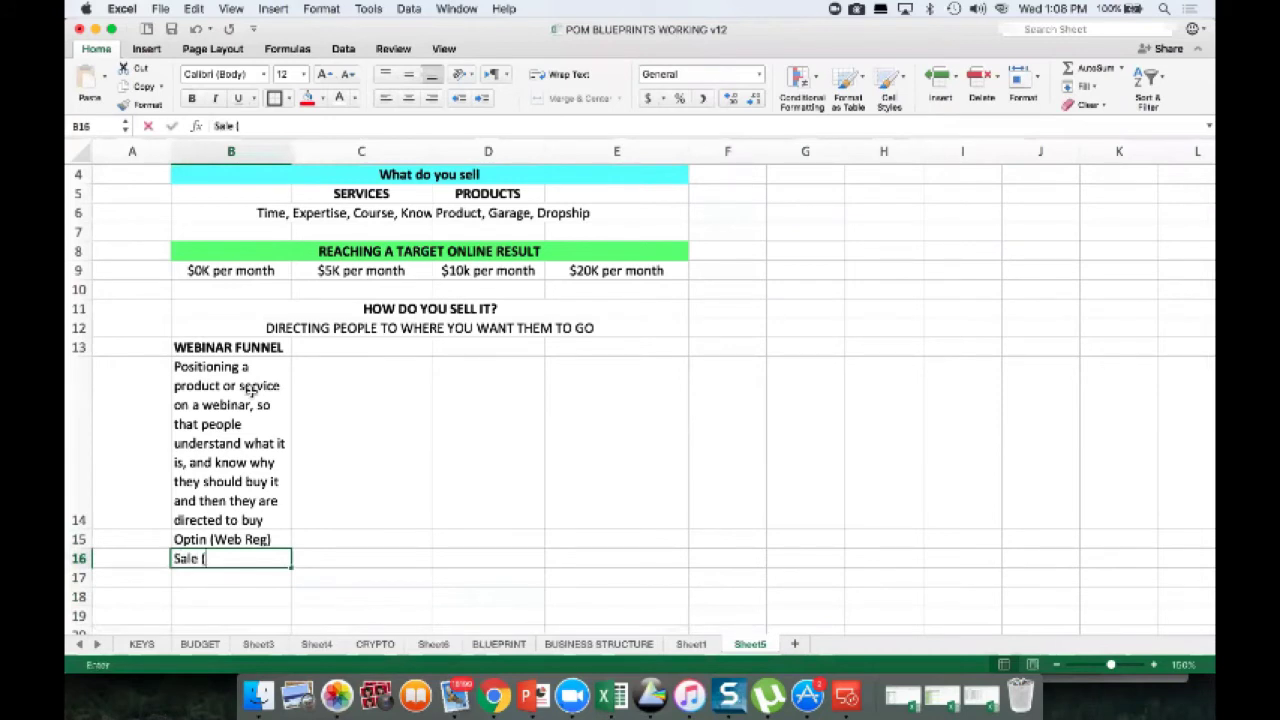
{"action": "type", "text": " (Buys from you)"}
{"action": "key", "text": "Return"}
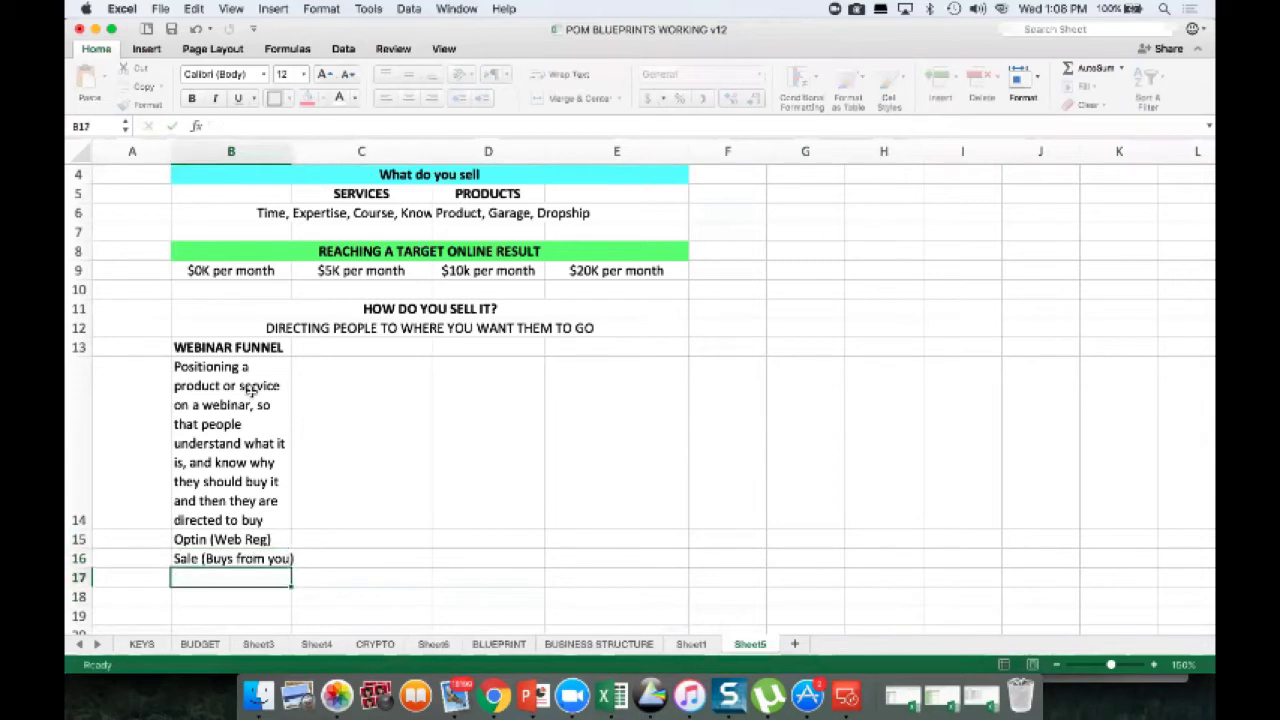
Step: Fill the "WEBINAR FUNNEL" heading in B13 with light orange from the recent colors
{"action": "key", "text": "Up"}
{"action": "key", "text": "Up"}
{"action": "key", "text": "Up"}
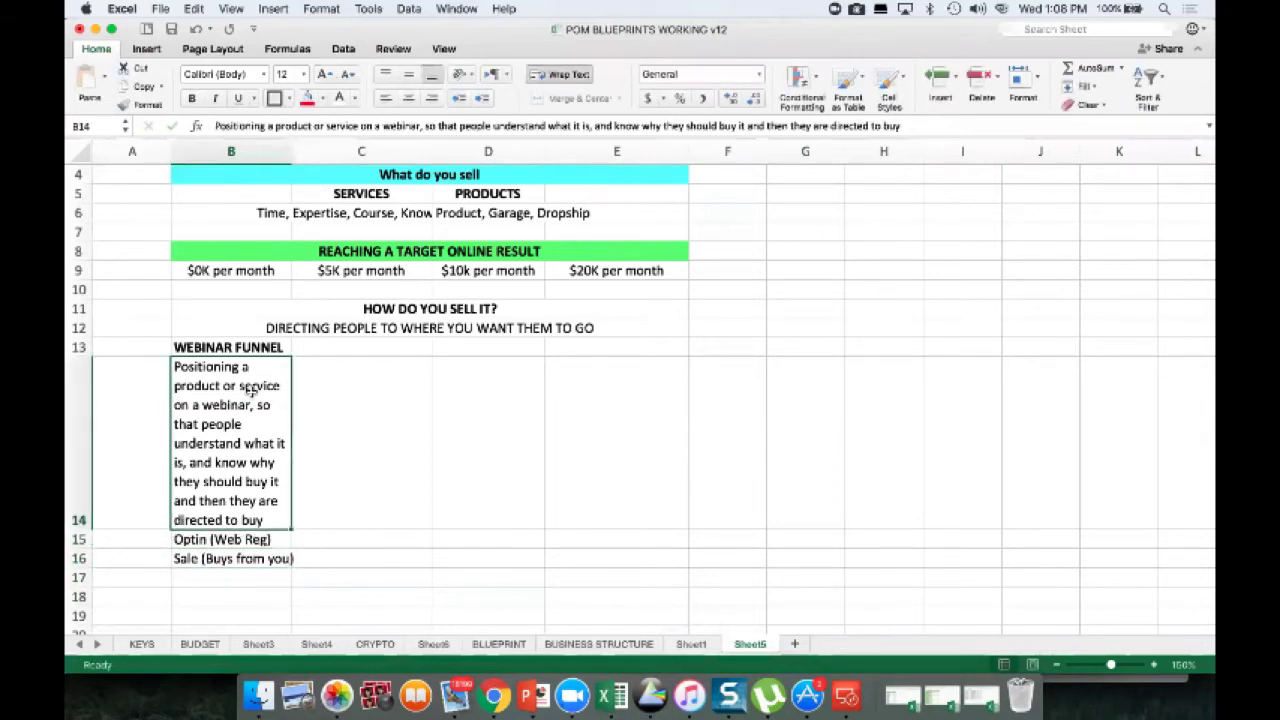
{"action": "key", "text": "Up"}
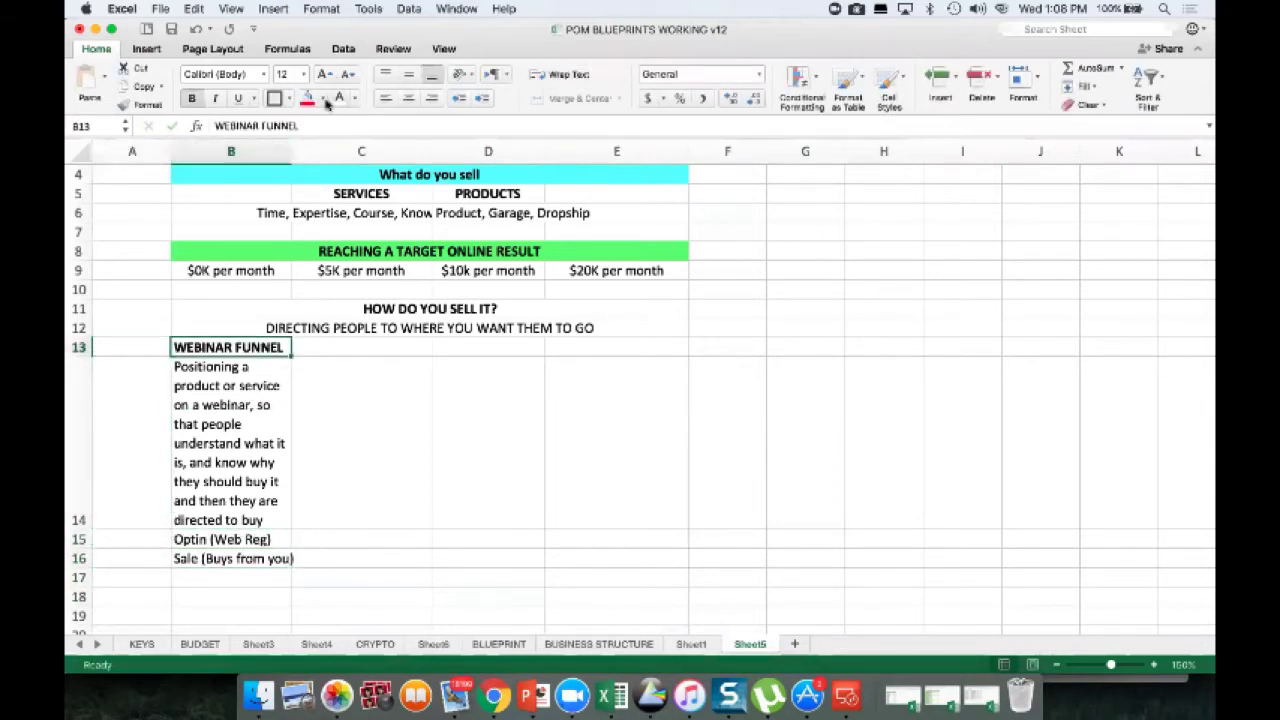
{"action": "left_click", "coordinate": [322, 98]}
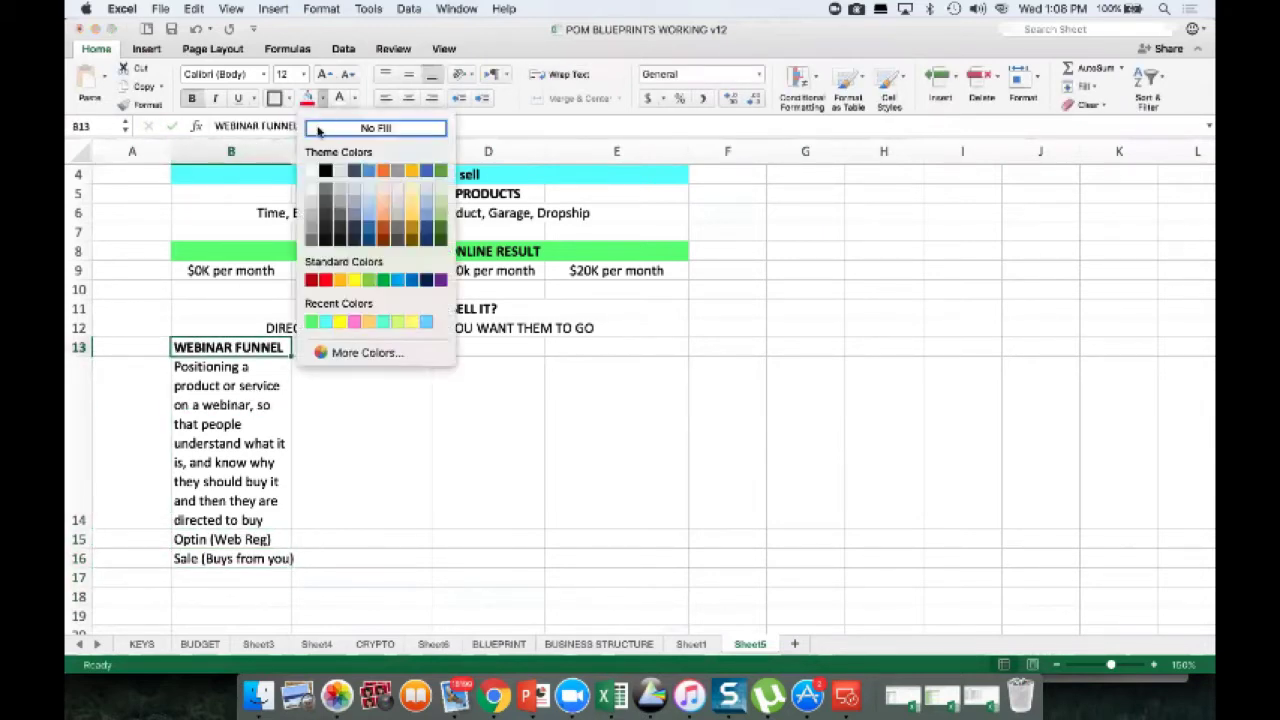
{"action": "left_click", "coordinate": [311, 321]}
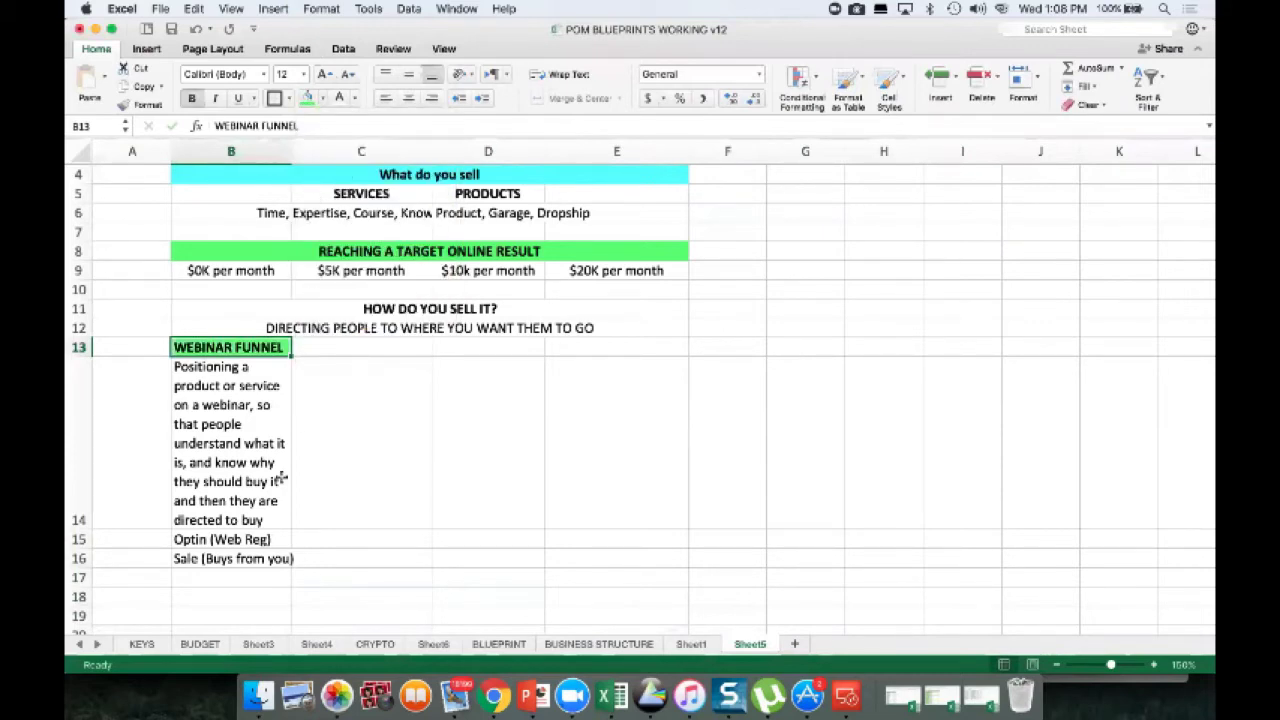
{"action": "left_click", "coordinate": [321, 98]}
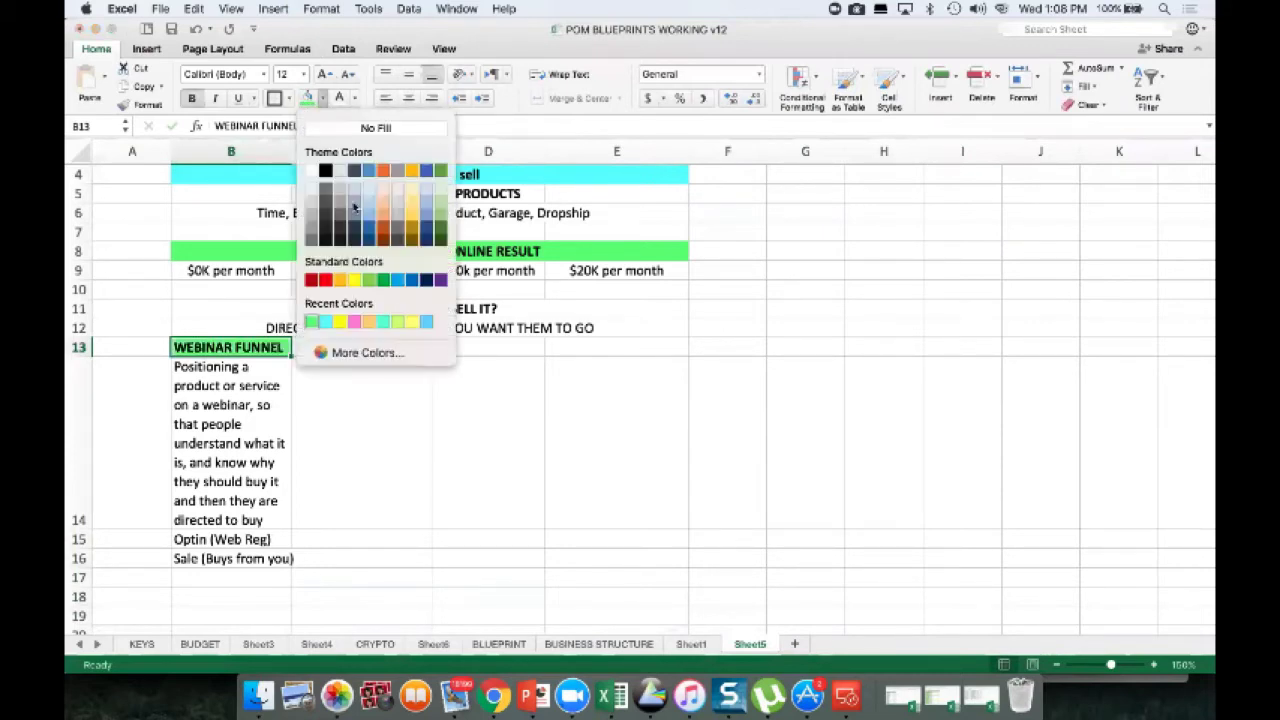
{"action": "left_click", "coordinate": [368, 321]}
Step: Apply the same light orange fill to the merged "HOW DO YOU SELL IT?" heading in row 11
{"action": "left_click", "coordinate": [315, 386]}
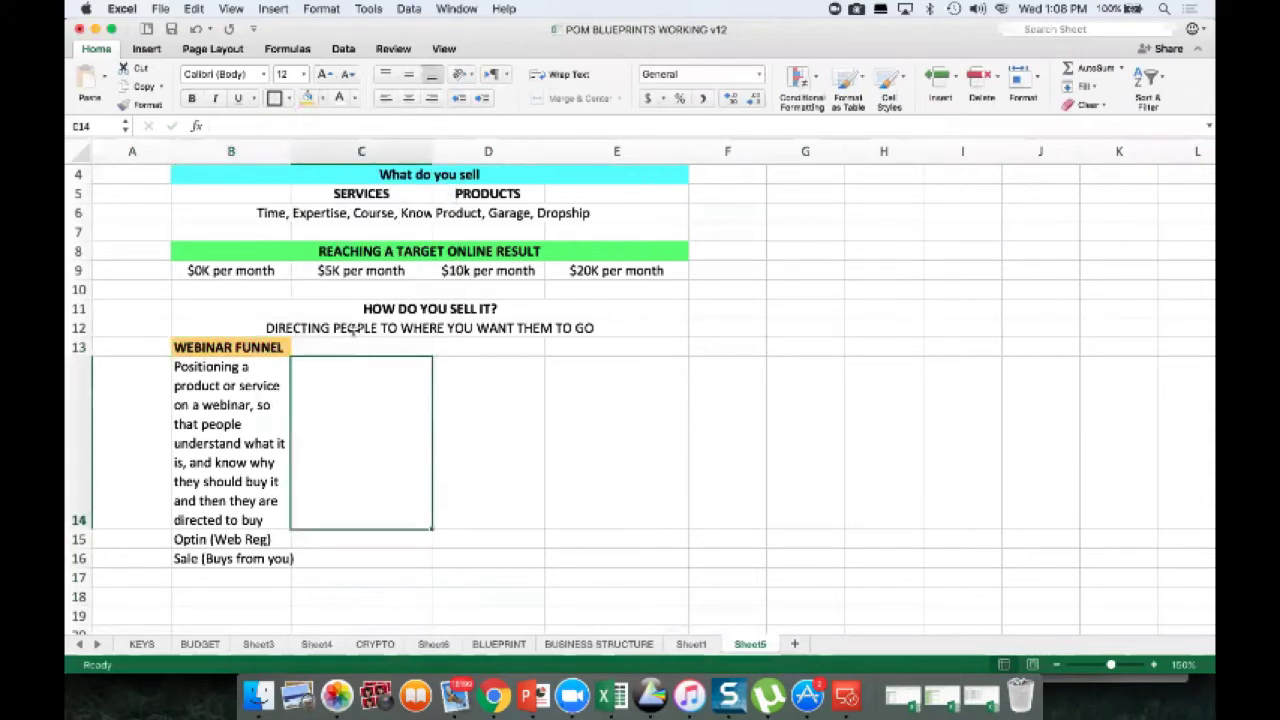
{"action": "left_click", "coordinate": [360, 314]}
{"action": "left_click", "coordinate": [307, 98]}
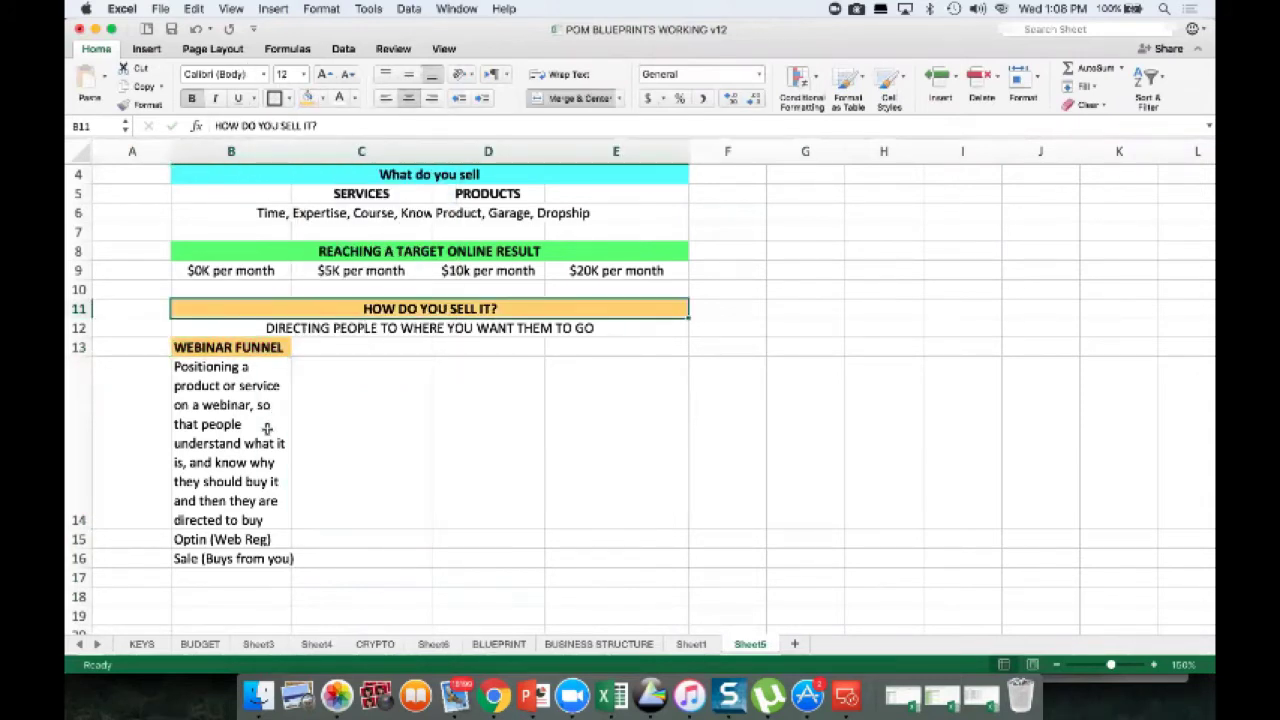
Step: Enter "Buy then", "Buy later" and "Or never buy" in B17:B19, below the sale line
{"action": "left_click", "coordinate": [258, 432]}
{"action": "left_click", "coordinate": [238, 560]}
{"action": "left_click", "coordinate": [243, 578]}
{"action": "type", "text": "Buy then"}
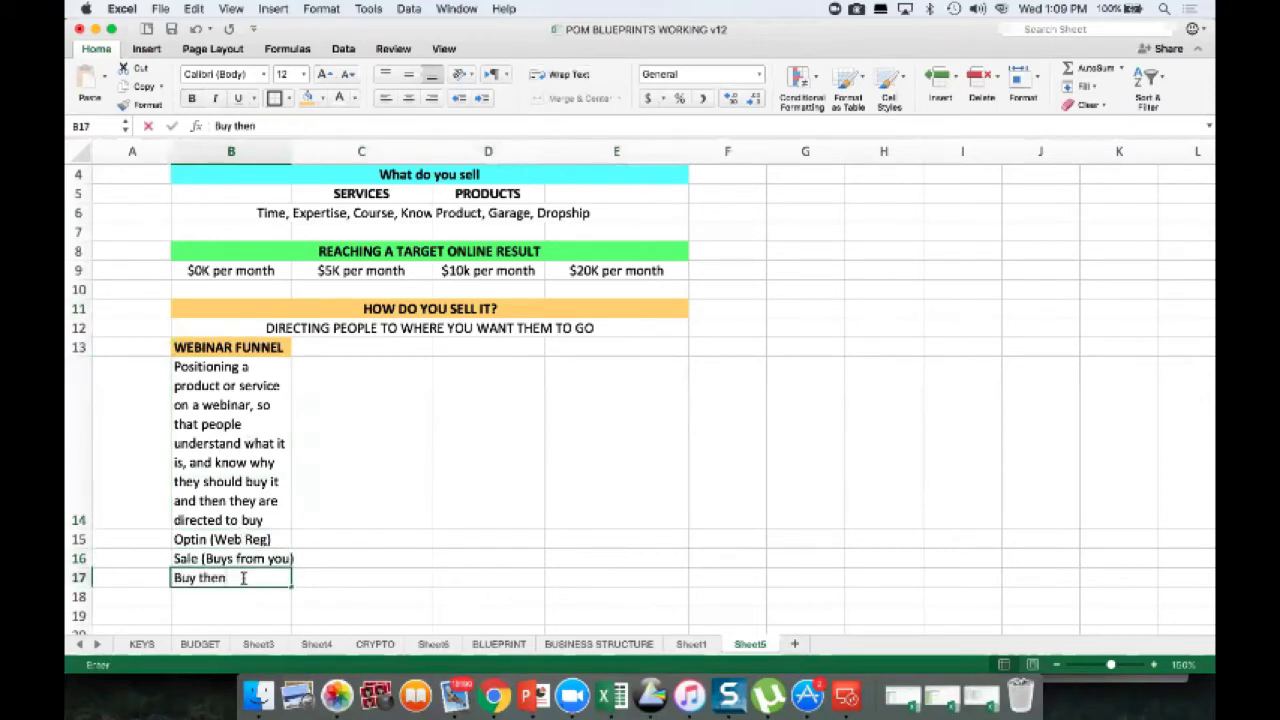
{"action": "key", "text": "Return"}
{"action": "type", "text": "Buy later"}
{"action": "key", "text": "Return"}
{"action": "type", "text": "Or never bi"}
{"action": "key", "text": "BackSpace"}
{"action": "key", "text": "BackSpace"}
{"action": "type", "text": "buy"}
{"action": "key", "text": "Return"}
Step: Delete the three buying lines from B17:B19
{"action": "key", "text": "Up"}
{"action": "key", "text": "Up"}
{"action": "key", "text": "Down"}
{"action": "key", "text": "BackSpace"}
{"action": "key", "text": "Up"}
{"action": "key", "text": "BackSpace"}
{"action": "key", "text": "Up"}
{"action": "key", "text": "BackSpace"}
Step: Enter "APPOINTMENT FUNNEL" in C13, beside the webinar funnel heading, and dismiss the audio settings window
{"action": "key", "text": "Up"}
{"action": "key", "text": "Up"}
{"action": "key", "text": "Up"}
{"action": "key", "text": "Up"}
{"action": "key", "text": "Up"}
{"action": "key", "text": "Up"}
{"action": "key", "text": "Down"}
{"action": "key", "text": "Down"}
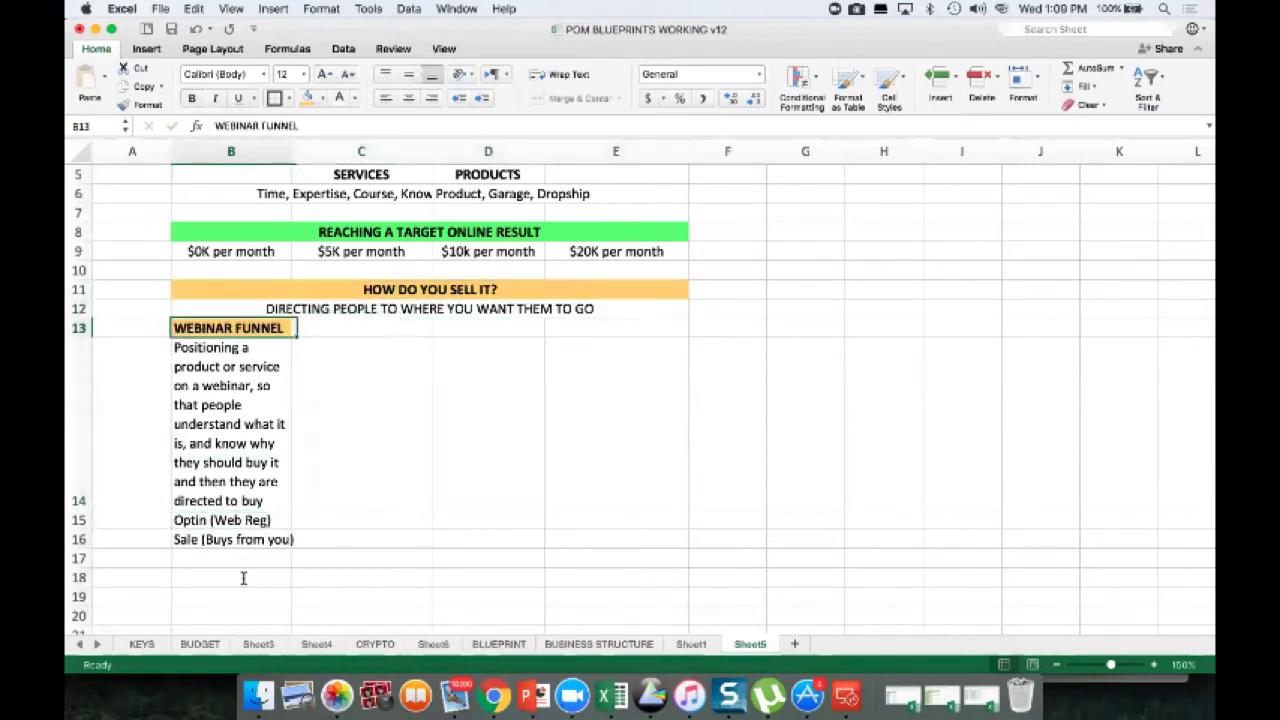
{"action": "key", "text": "Right"}
{"action": "type", "text": "APPOINT"}
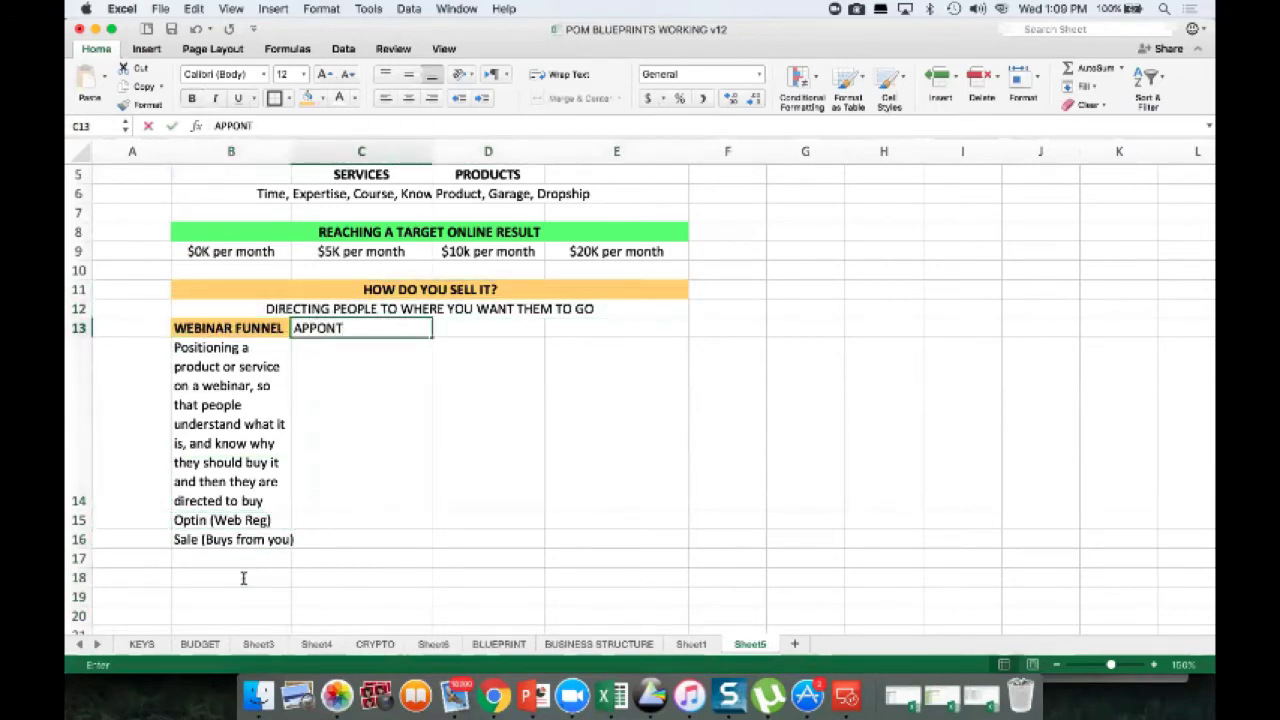
{"action": "key", "text": "BackSpace"}
{"action": "key", "text": "BackSpace"}
{"action": "type", "text": "INTMNET"}
{"action": "key", "text": "BackSpace"}
{"action": "type", "text": "ENT FUNNEL"}
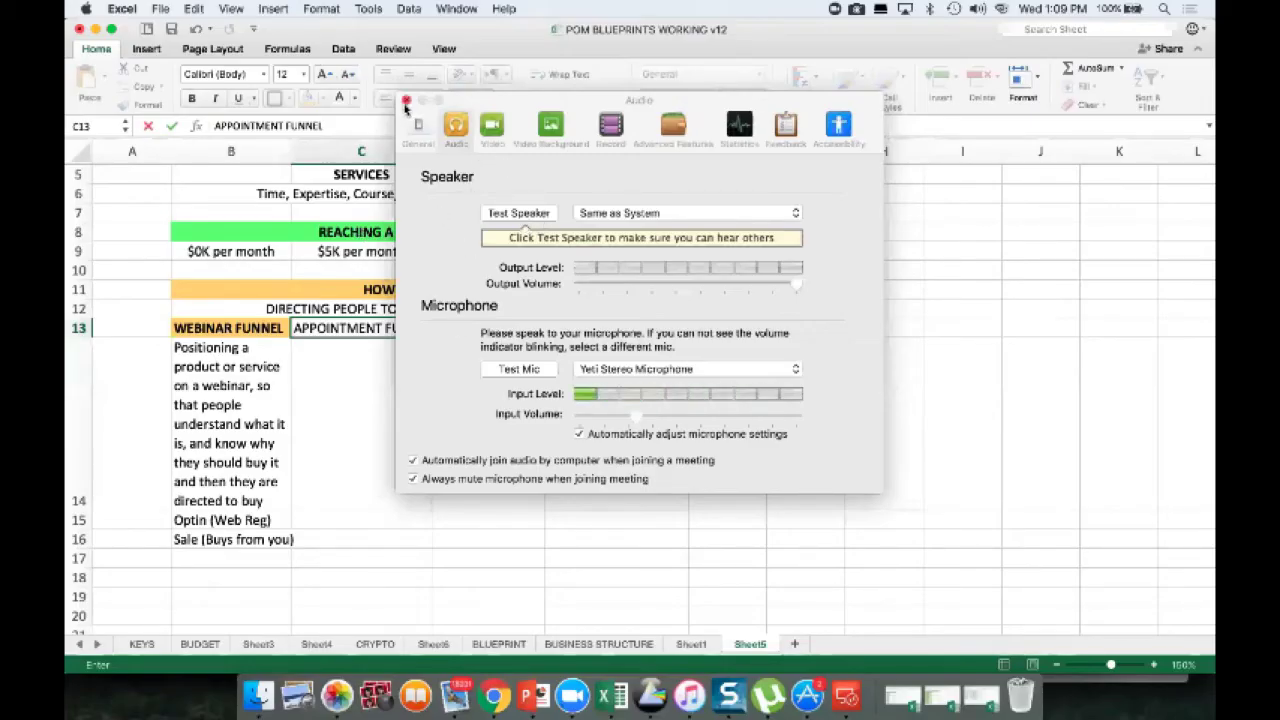
{"action": "left_click", "coordinate": [406, 104]}
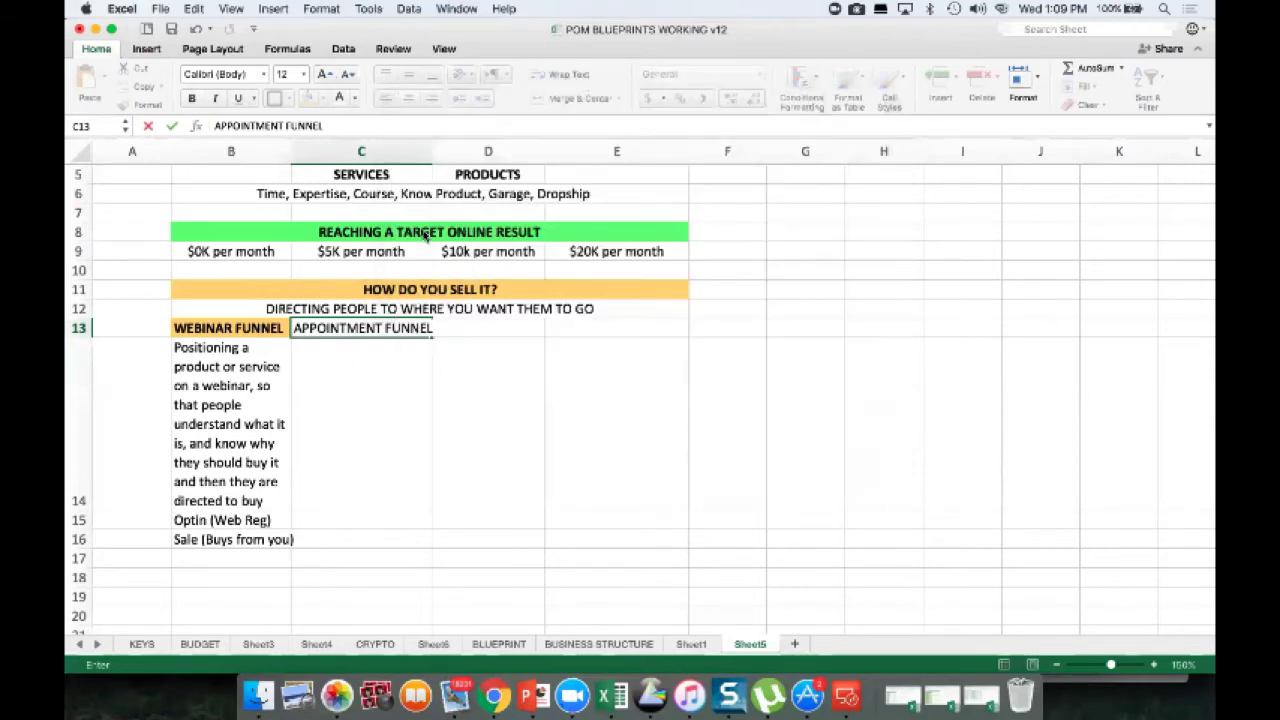
Step: Enter a wrapped description in C14: position strategies and highlight that the person should get more help by booking a call with you or your team
{"action": "left_click", "coordinate": [366, 358]}
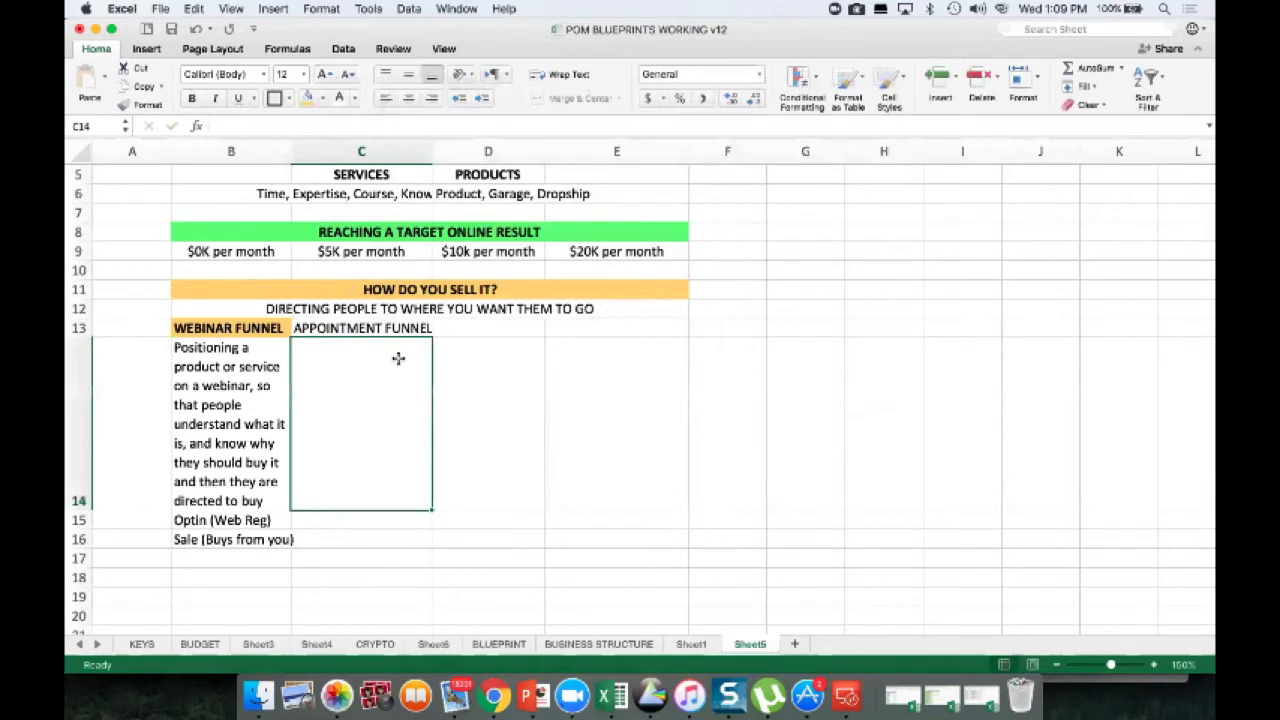
{"action": "type", "text": "Position a"}
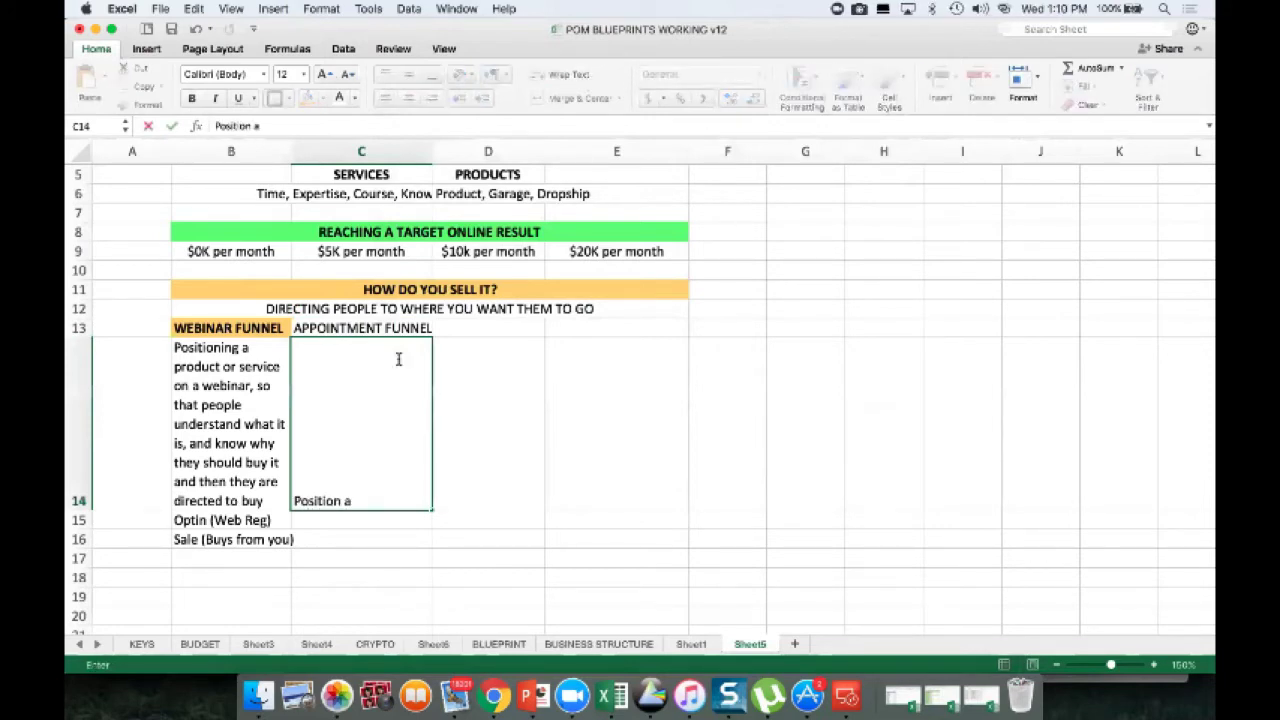
{"action": "type", "text": " strategy/strat"}
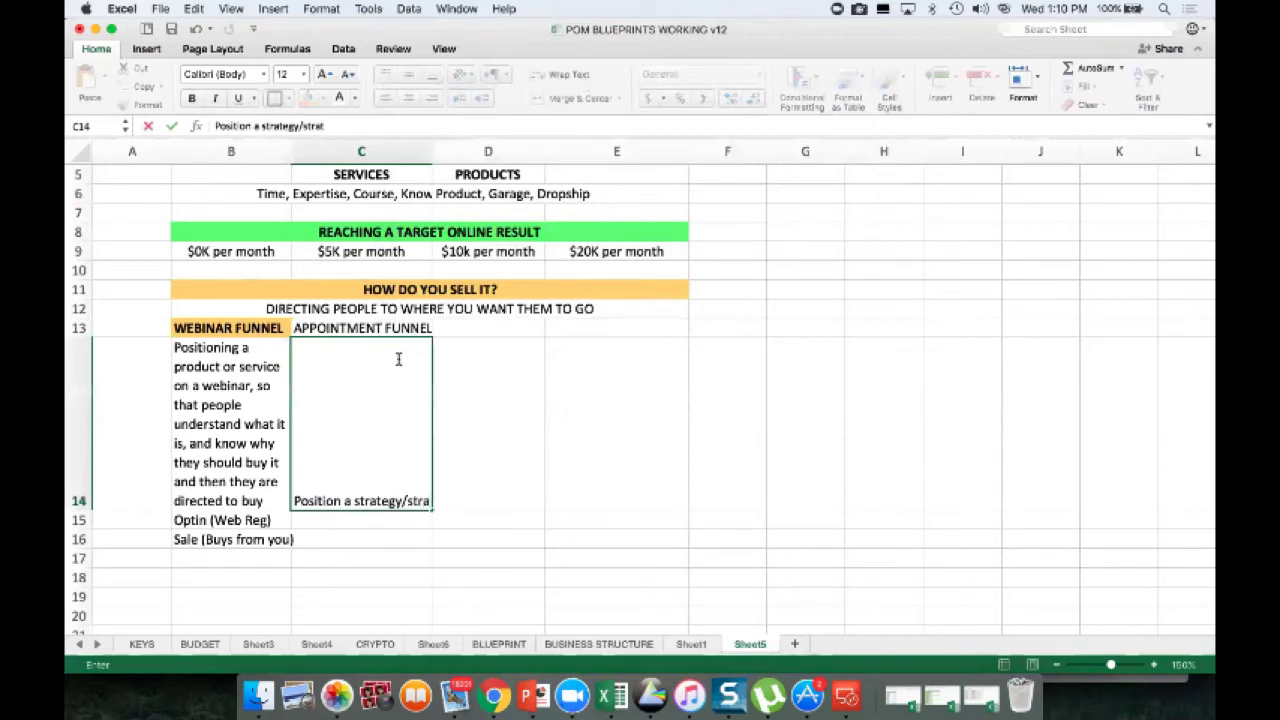
{"action": "type", "text": "egies and highlight to"}
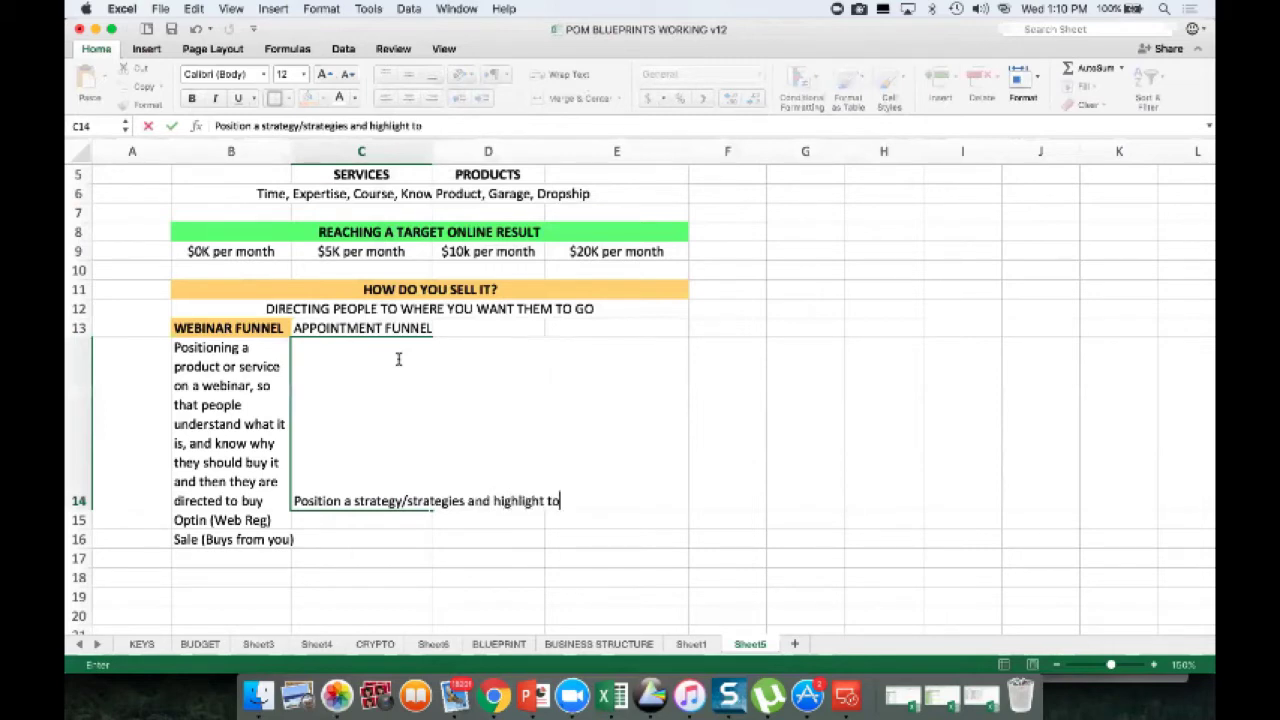
{"action": "type", "text": " the person that the"}
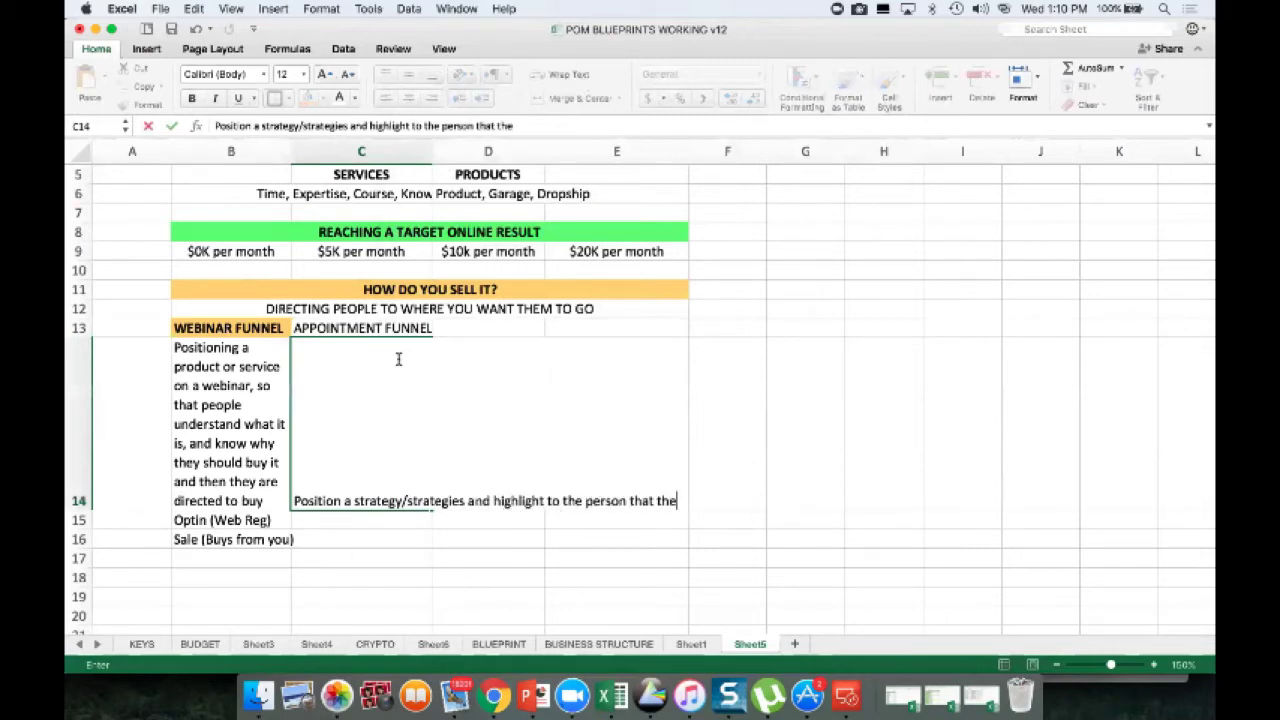
{"action": "type", "text": "y hhould  get more help for those strategies by booking a call with you or your team."}
{"action": "key", "text": "Return"}
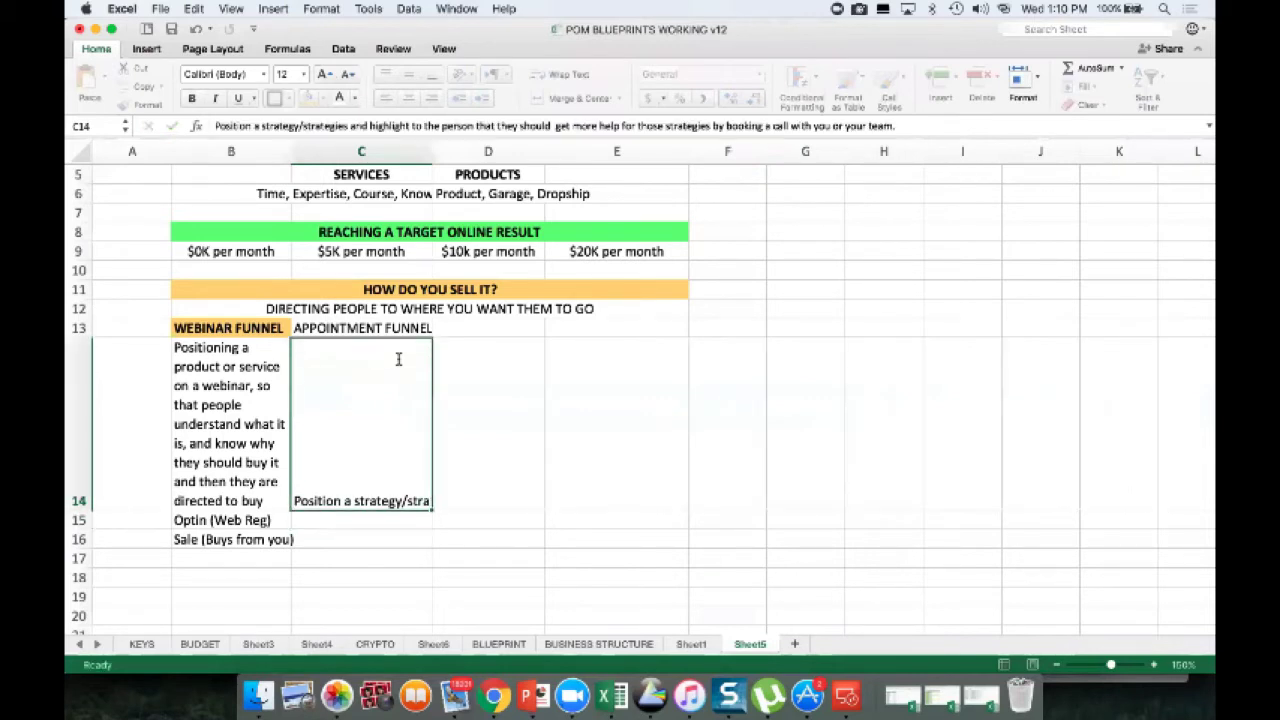
{"action": "left_click", "coordinate": [560, 74]}
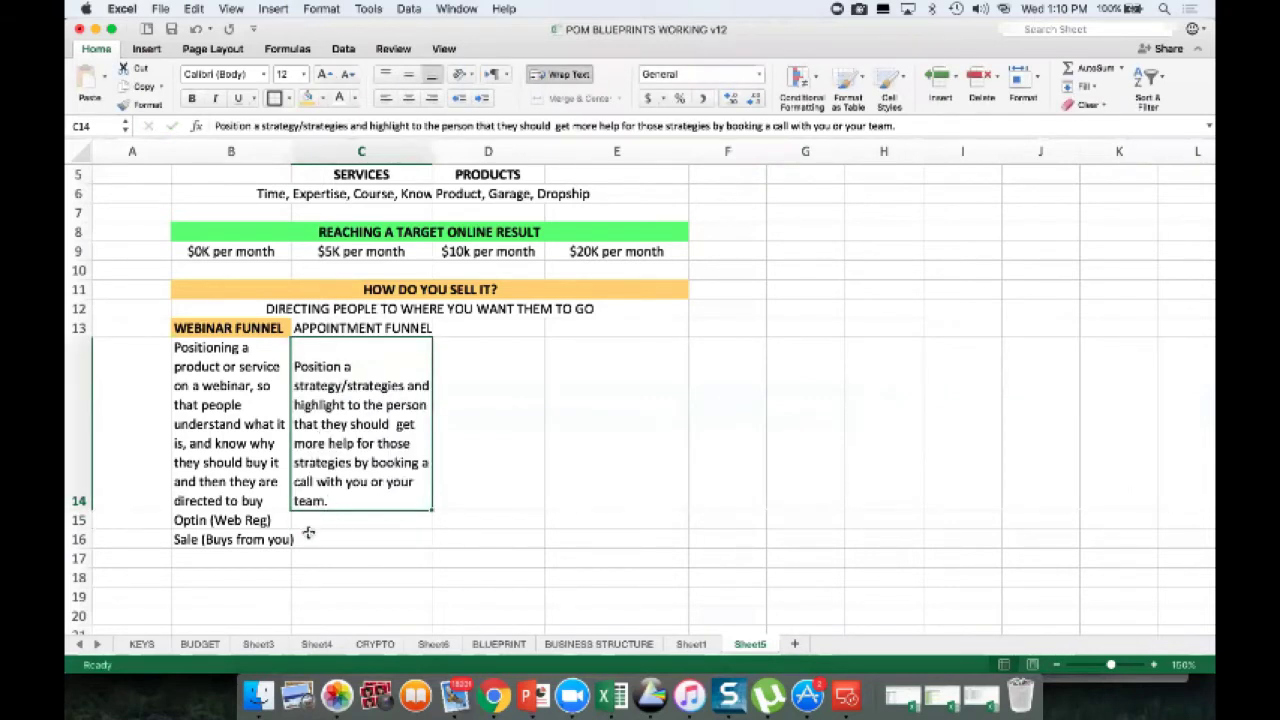
Step: Enter "Optin (Web Reg)" in C15 and "Booking (Appointment)" in C16, below the appointment funnel description
{"action": "left_click", "coordinate": [325, 522]}
{"action": "type", "text": "OPtin (Web RE"}
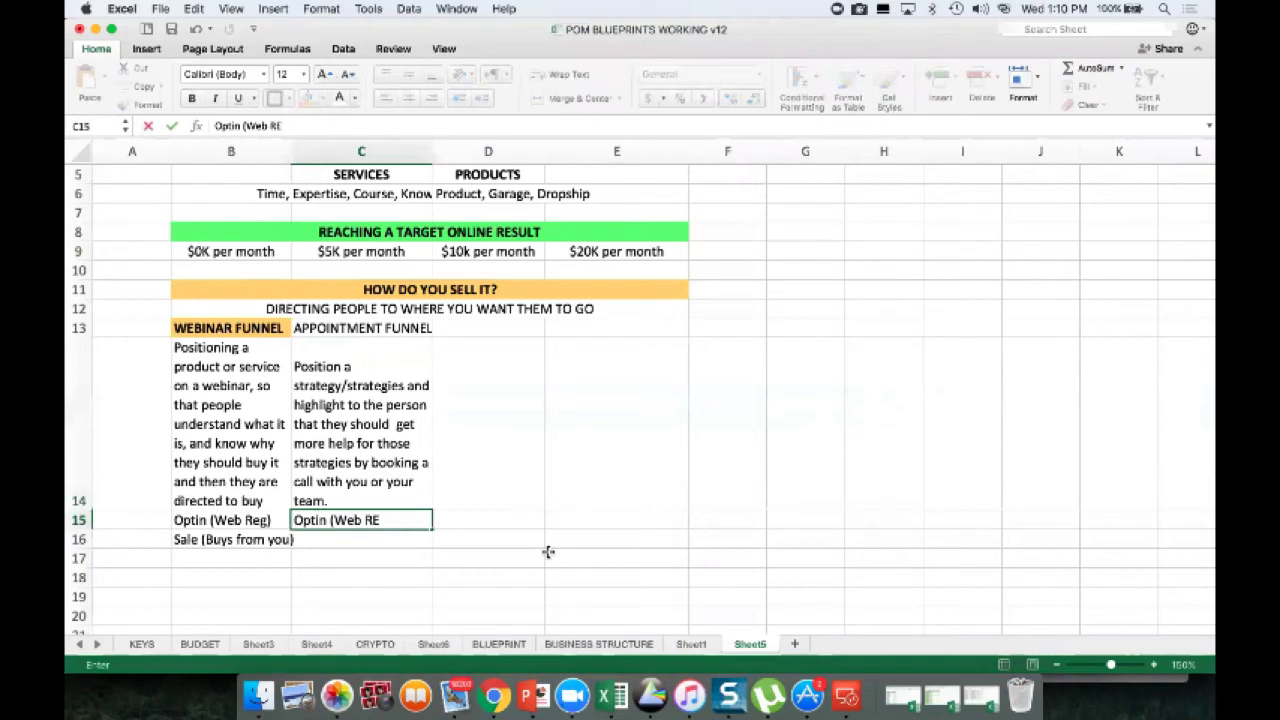
{"action": "key", "text": "BackSpace"}
{"action": "type", "text": "eg"}
{"action": "key", "text": "Return"}
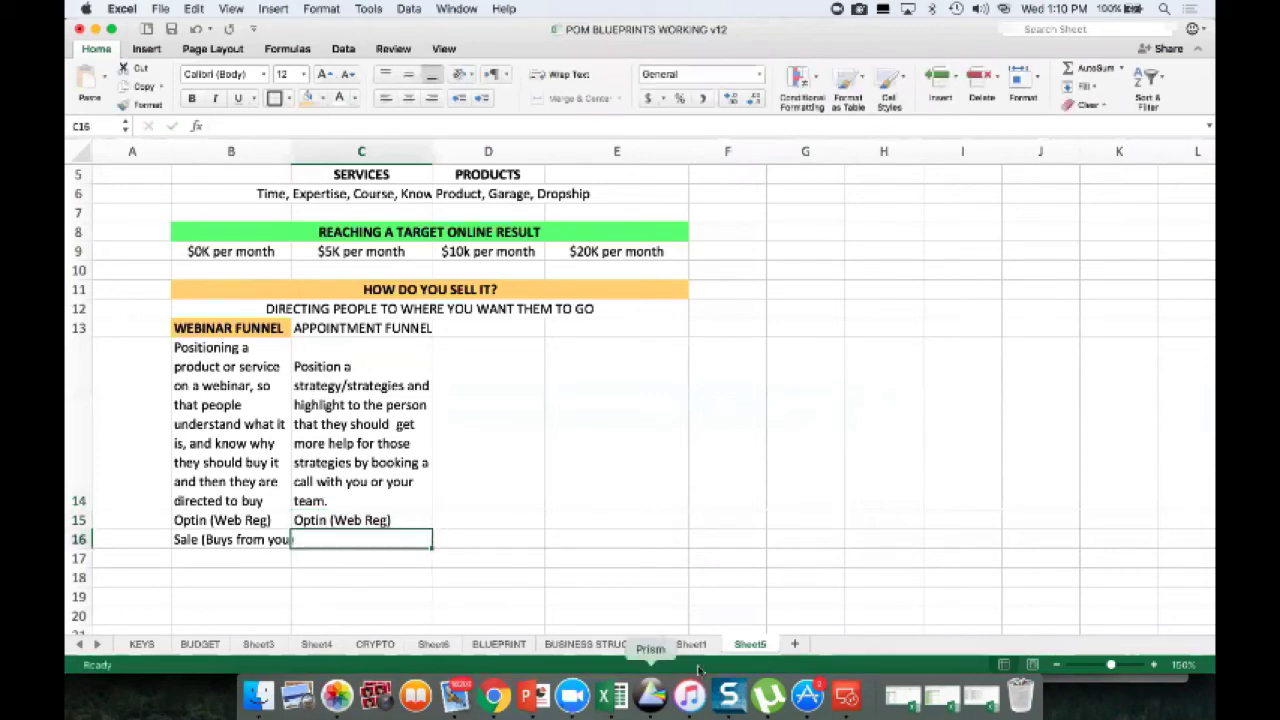
{"action": "type", "text": "Booking ("}
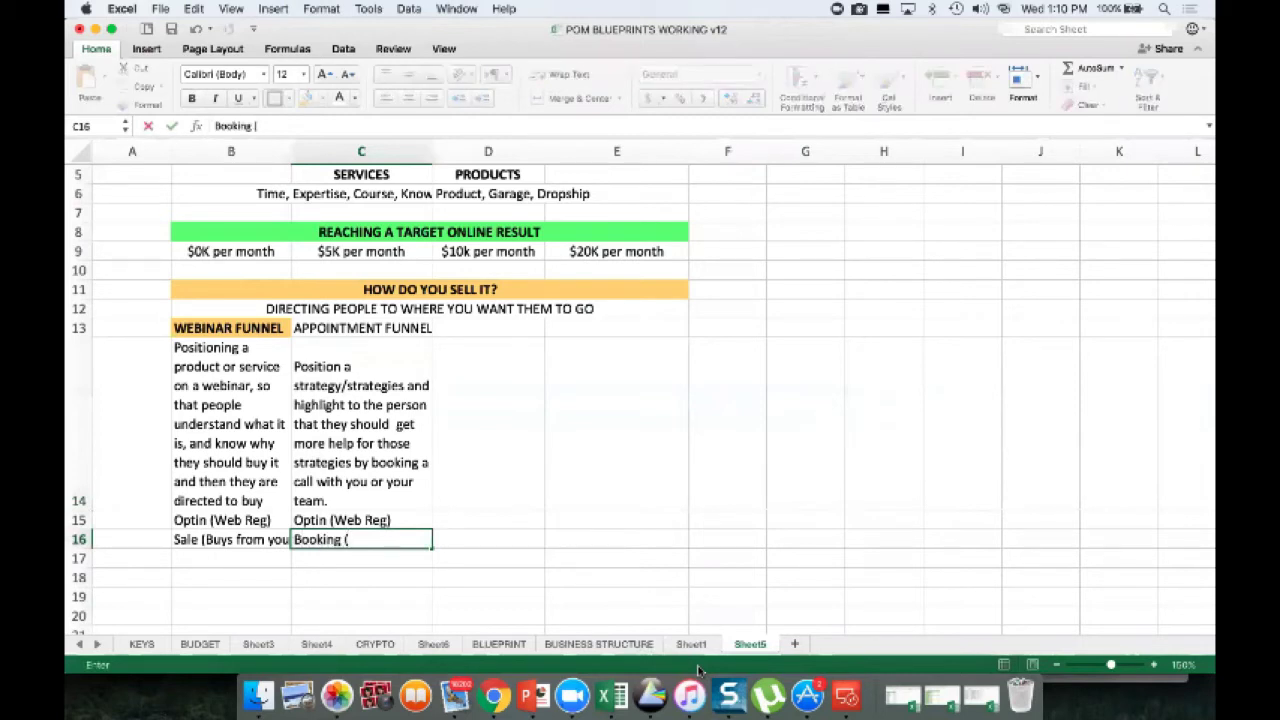
{"action": "type", "text": "Appointment"}
{"action": "key", "text": "Return"}
{"action": "key", "text": "Up"}
Step: Widen columns B and C so the lines under both funnel headings fit
{"action": "left_click_drag", "start_coordinate": [287, 148], "coordinate": [301, 150]}
{"action": "left_click_drag", "start_coordinate": [442, 151], "coordinate": [471, 150]}
{"action": "left_click", "coordinate": [336, 386]}
Step: Fill the "APPOINTMENT FUNNEL" heading in C13 with the recently used light yellow-green and make it bold
{"action": "left_click", "coordinate": [372, 325]}
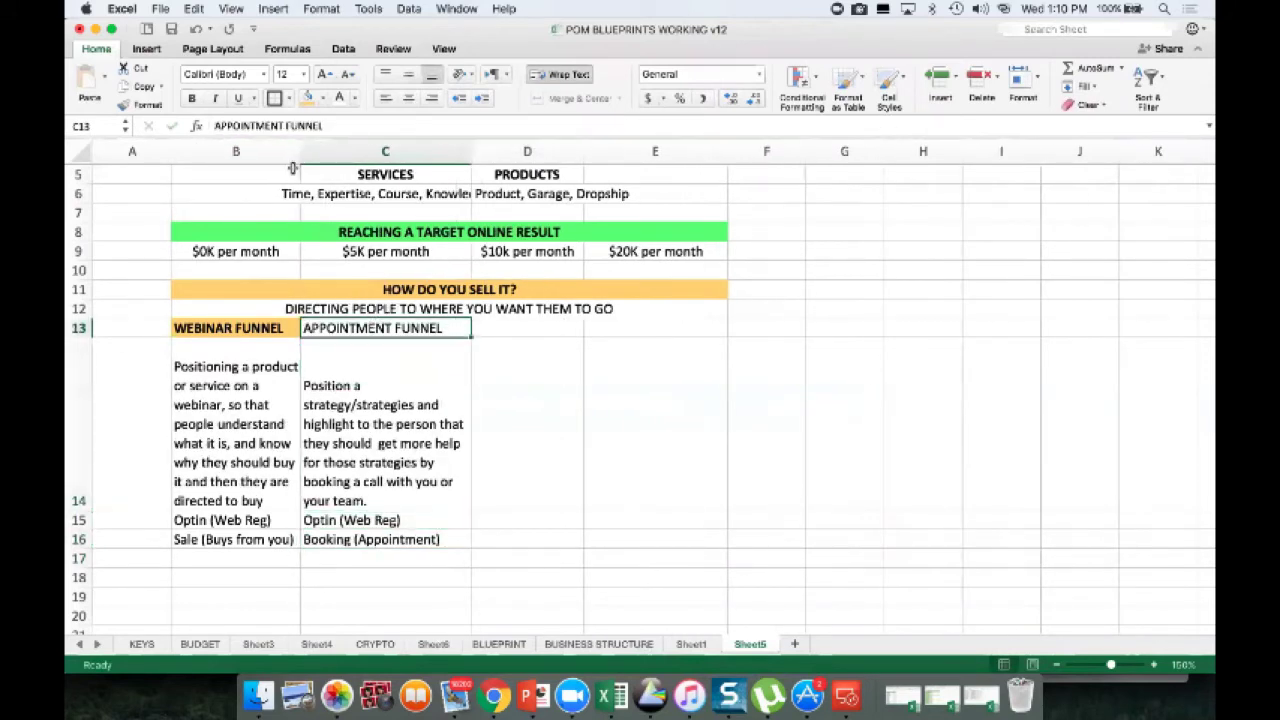
{"action": "left_click", "coordinate": [322, 98]}
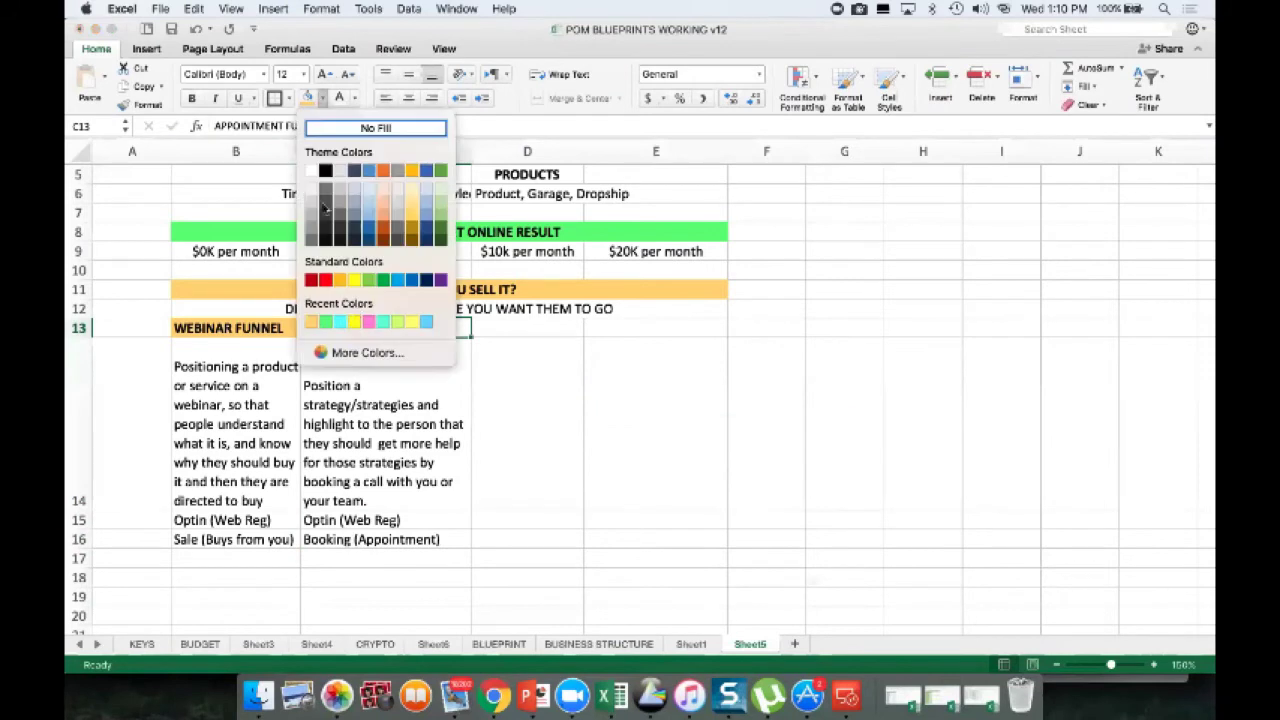
{"action": "left_click", "coordinate": [410, 322]}
{"action": "left_click", "coordinate": [393, 410]}
{"action": "key", "text": "Up"}
{"action": "key", "text": "super+b"}
Step: Review the descriptions and stages of the webinar and appointment funnels in B13:C16
{"action": "left_click", "coordinate": [393, 410]}
{"action": "key", "text": "Up"}
{"action": "key", "text": "Left"}
{"action": "key", "text": "Right"}
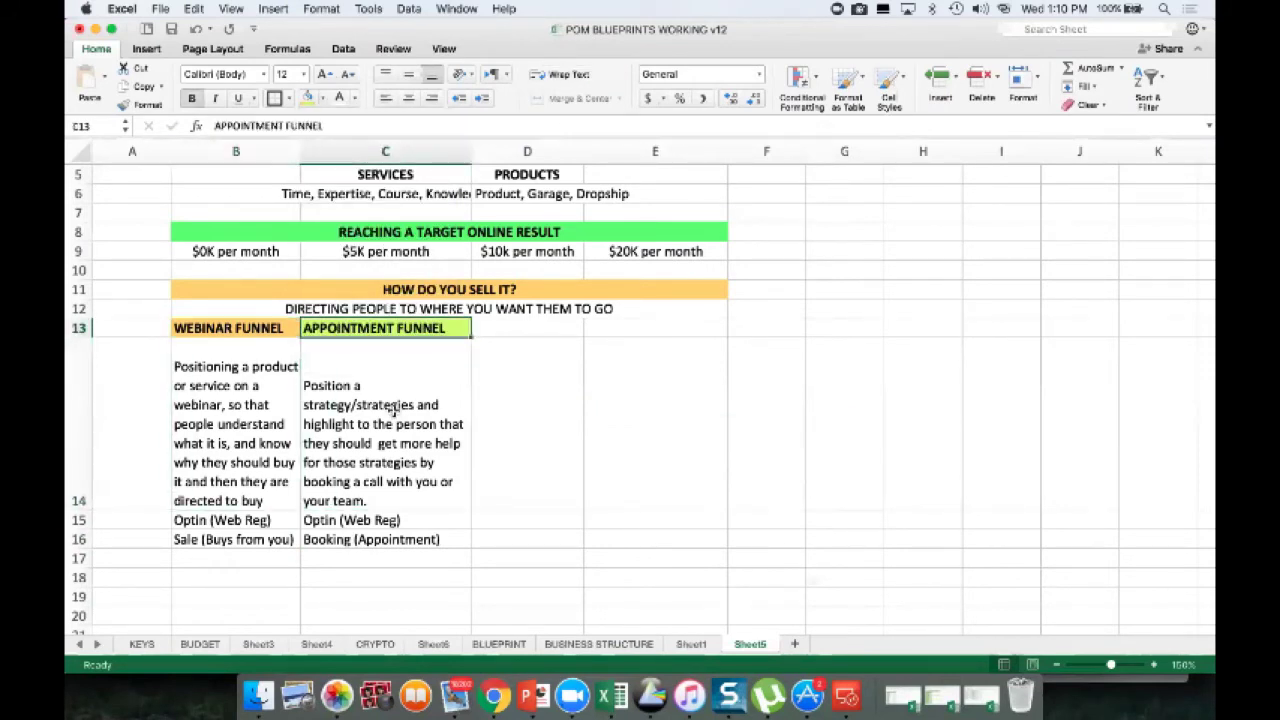
{"action": "key", "text": "Left"}
{"action": "key", "text": "Down"}
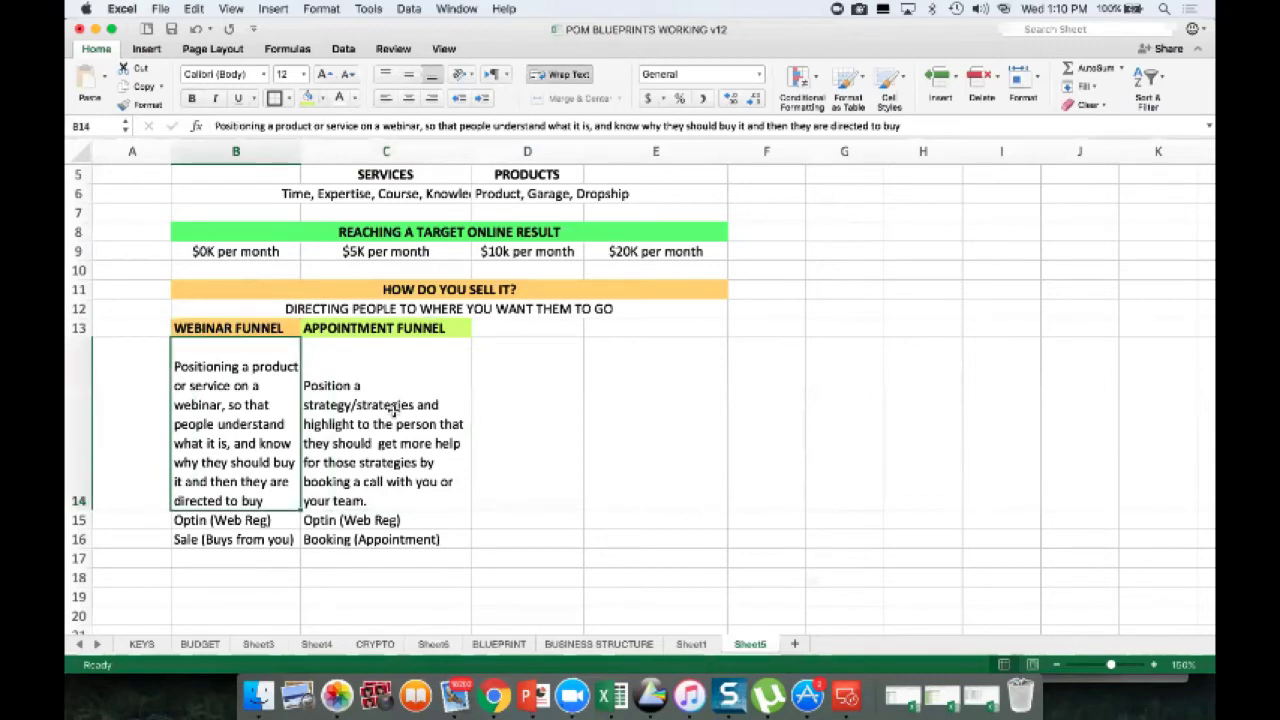
{"action": "key", "text": "Right"}
{"action": "key", "text": "Down"}
{"action": "key", "text": "Down"}
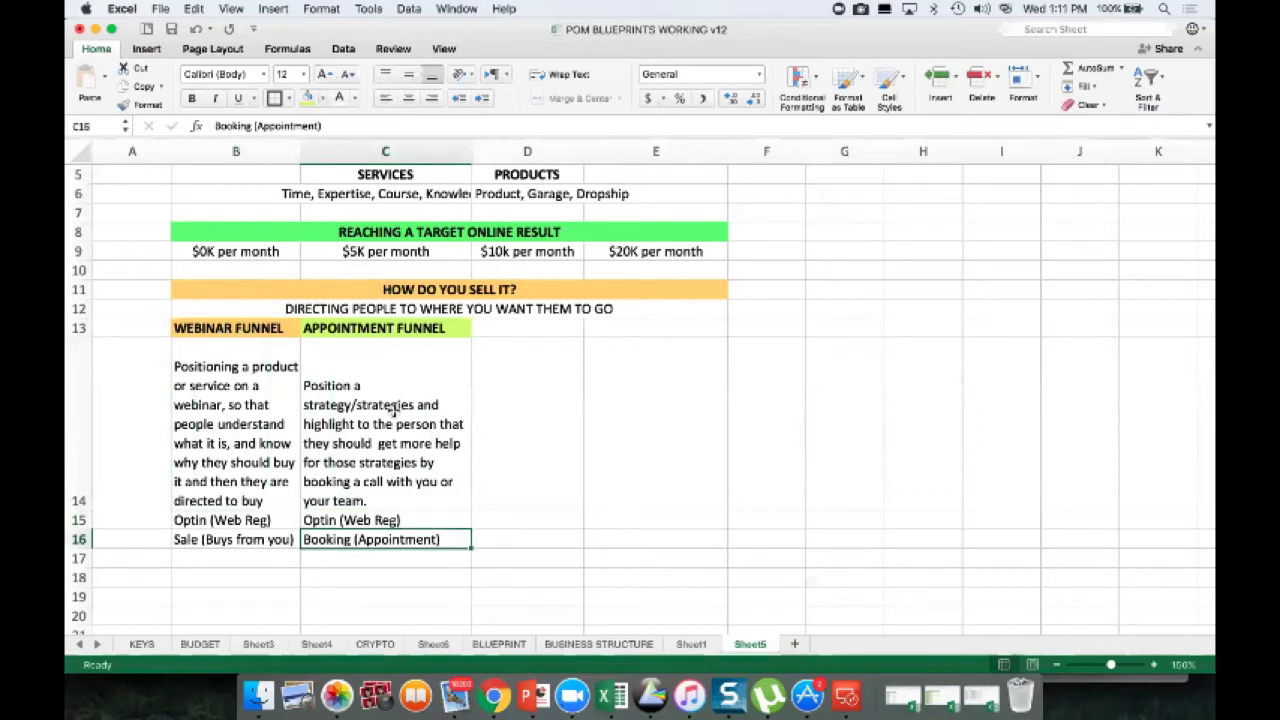
{"action": "key", "text": "Up"}
{"action": "key", "text": "Up"}
{"action": "key", "text": "Down"}
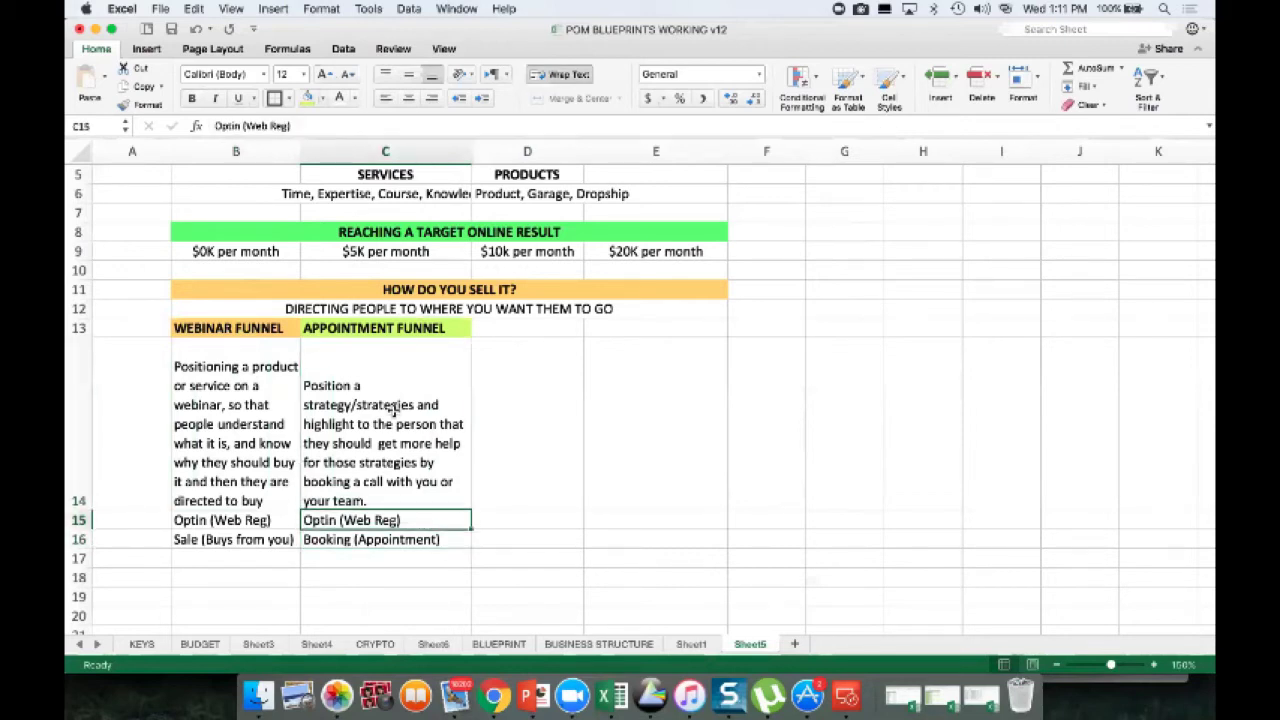
Step: Enter "Straight off a webinar" in B17, below the webinar funnel's sale line
{"action": "key", "text": "Left"}
{"action": "key", "text": "Up"}
{"action": "key", "text": "Down"}
{"action": "key", "text": "Down"}
{"action": "key", "text": "Down"}
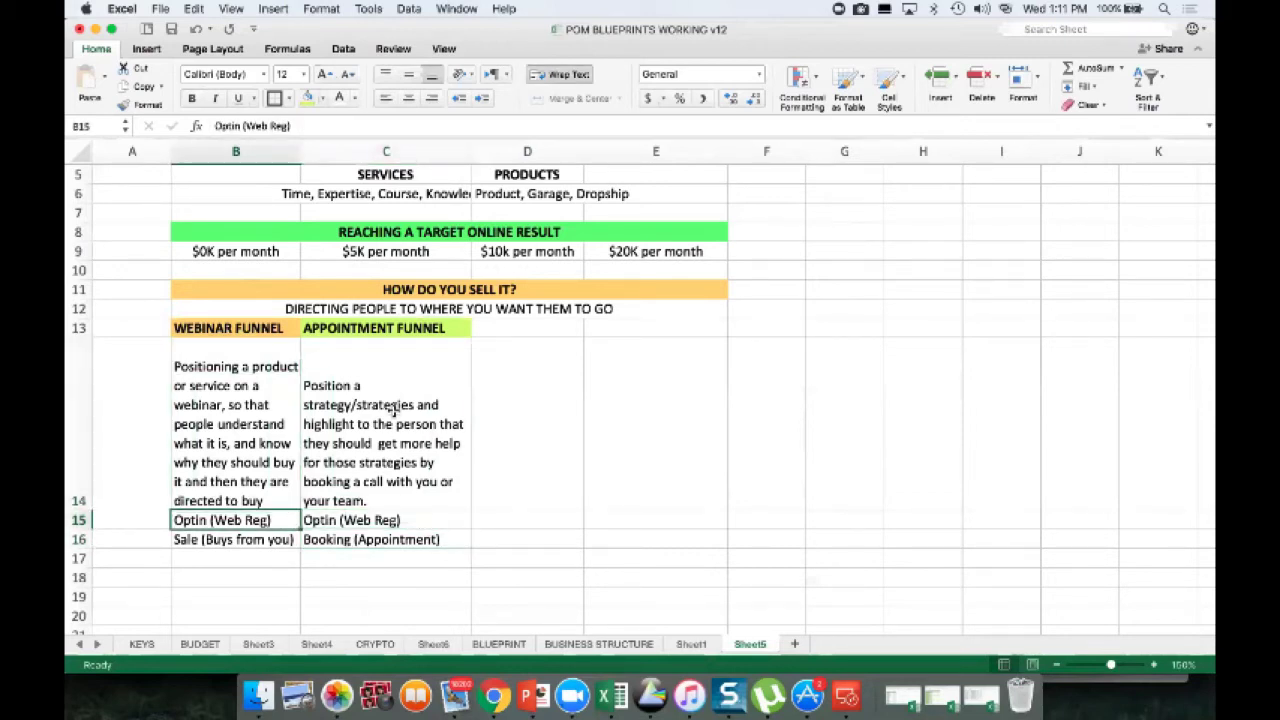
{"action": "type", "text": "Straight o"}
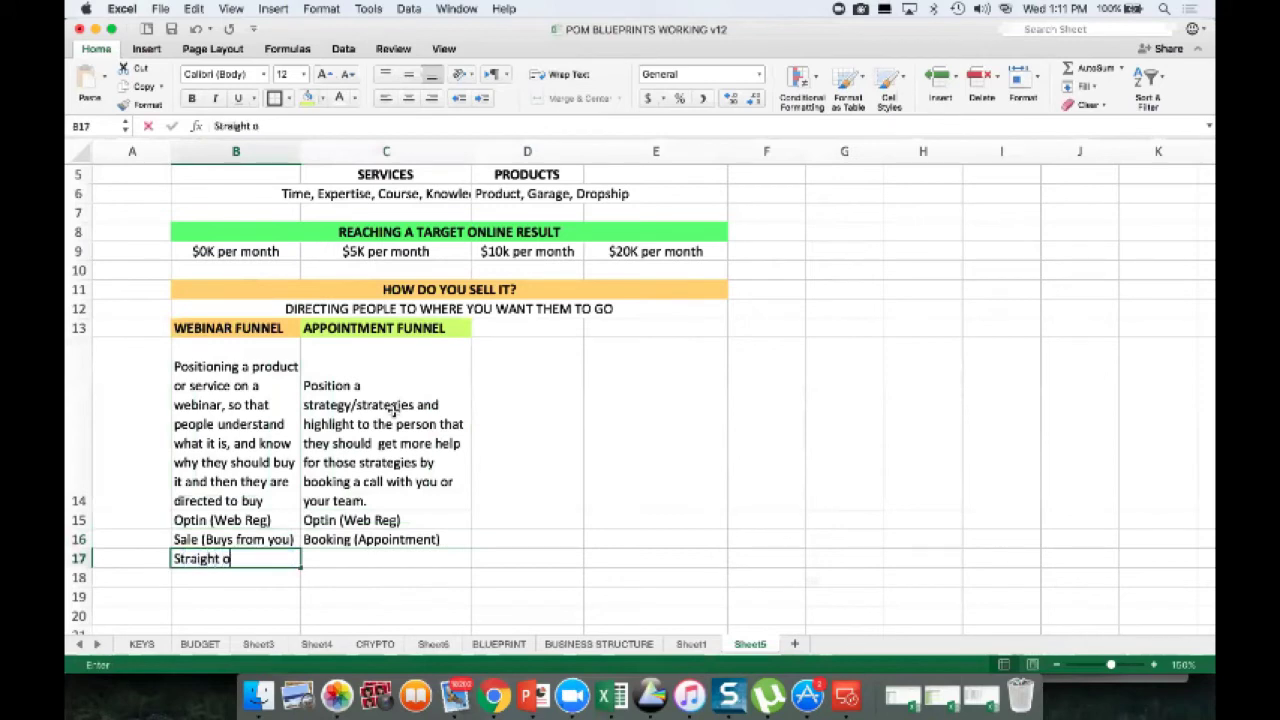
{"action": "type", "text": "ff a webinar"}
{"action": "key", "text": "Tab"}
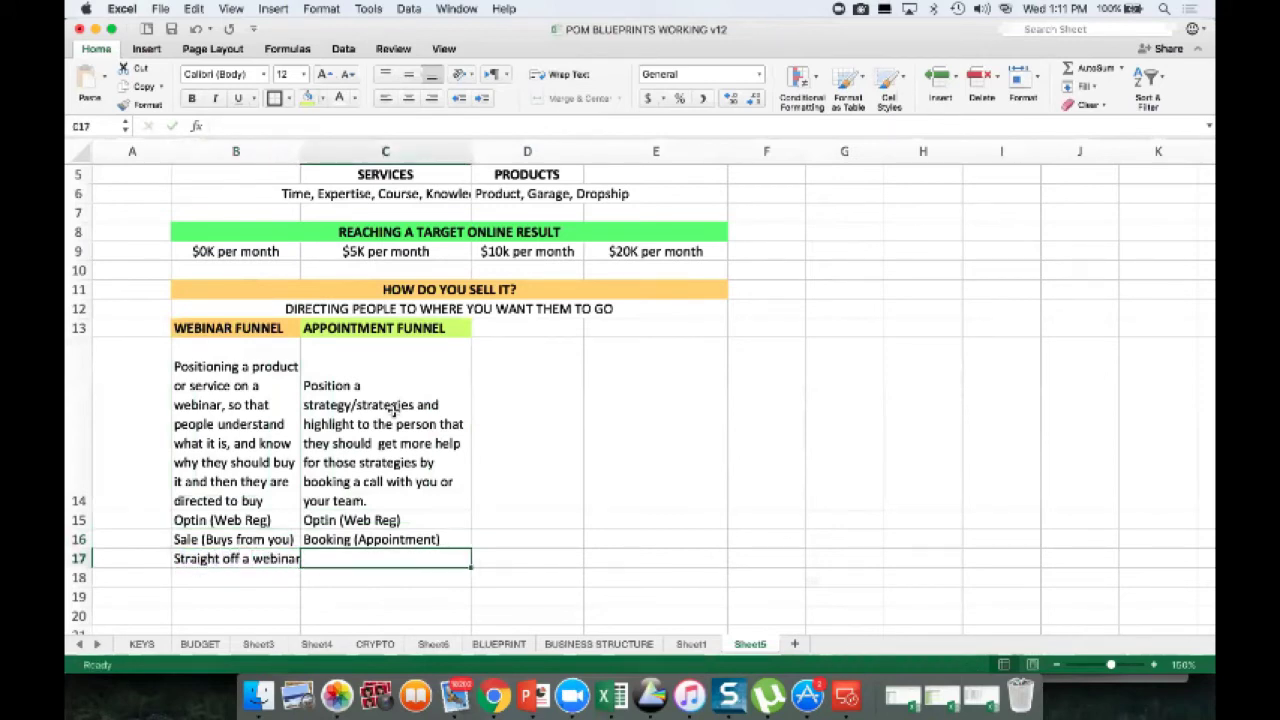
Step: Enter "Later on sales call" in C17, below the appointment funnel's booking line
{"action": "type", "text": "Latere on a"}
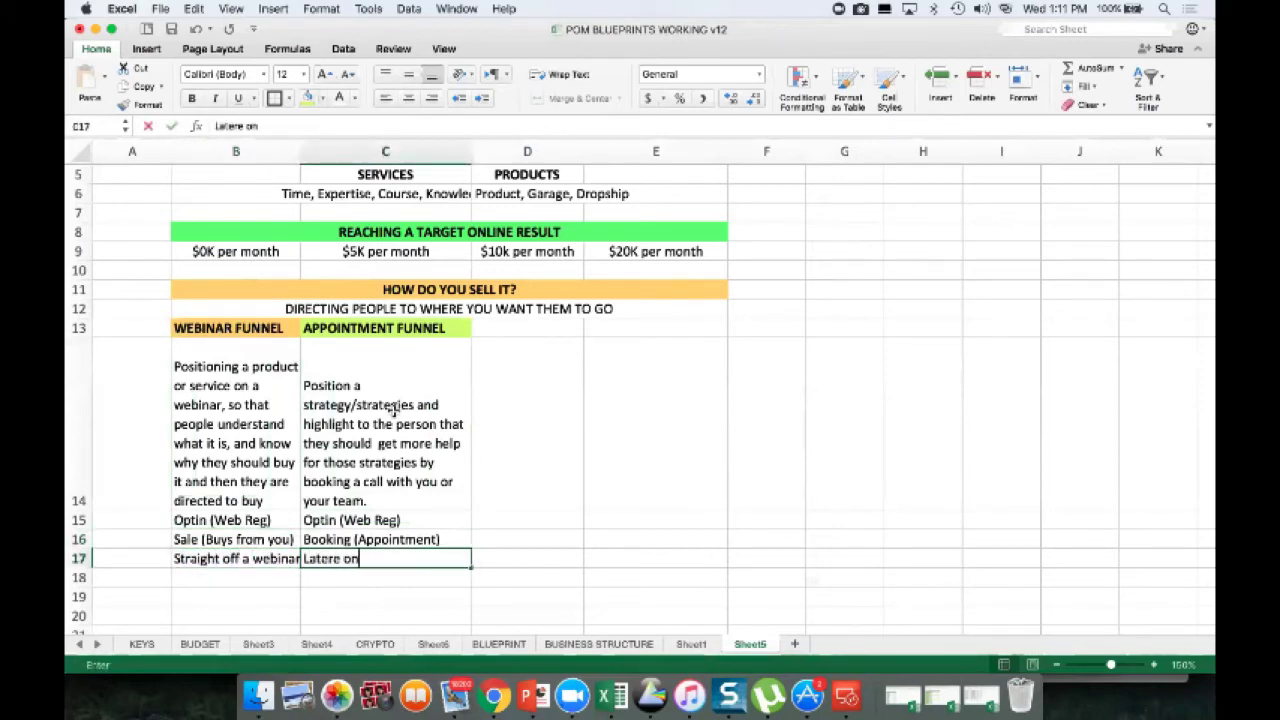
{"action": "key", "text": "BackSpace"}
{"action": "type", "text": "on"}
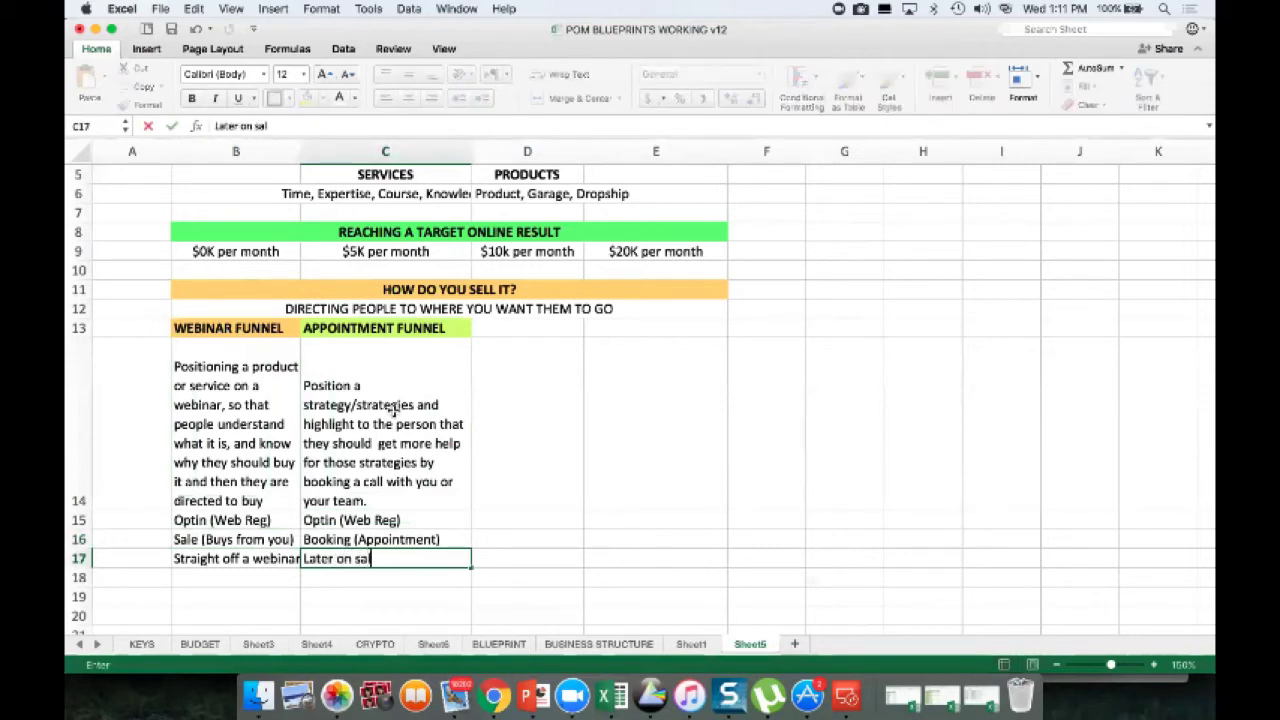
{"action": "type", "text": "ll"}
{"action": "key", "text": "Return"}
{"action": "key", "text": "Up"}
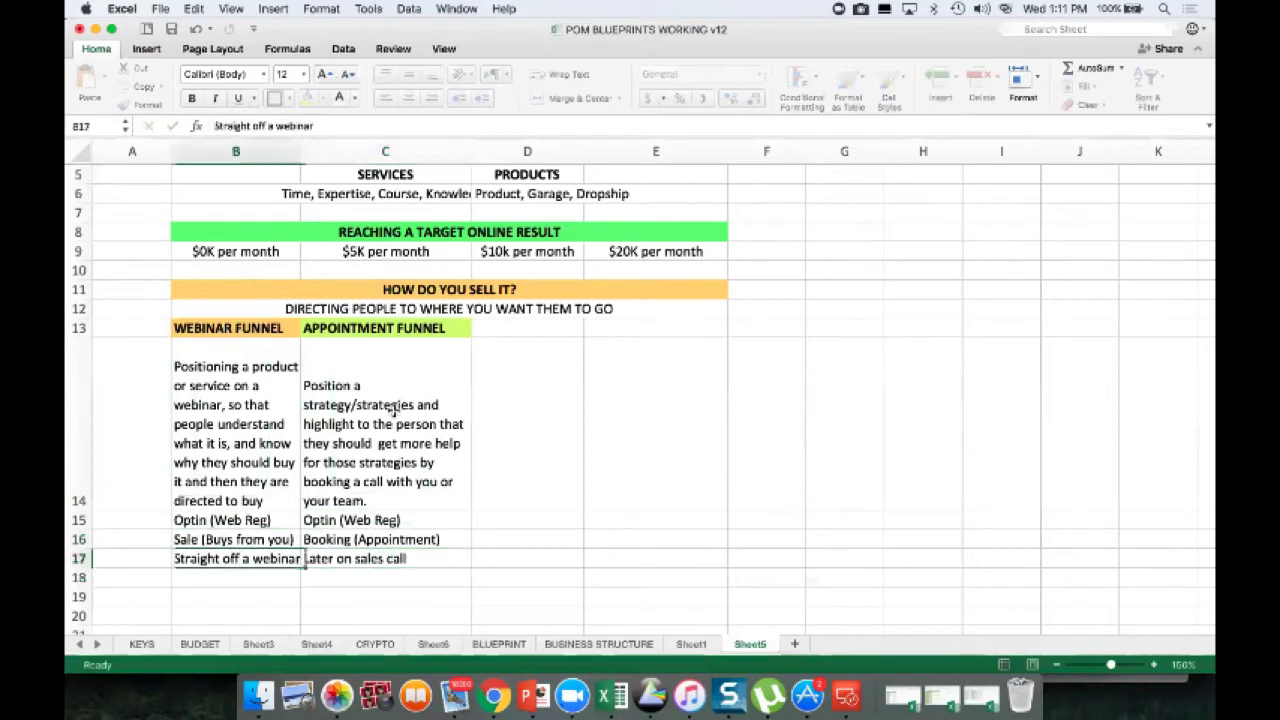
Step: Widen column B to 21.00 so the webinar line in row 17 fits
{"action": "key", "text": "Left"}
{"action": "key", "text": "Right"}
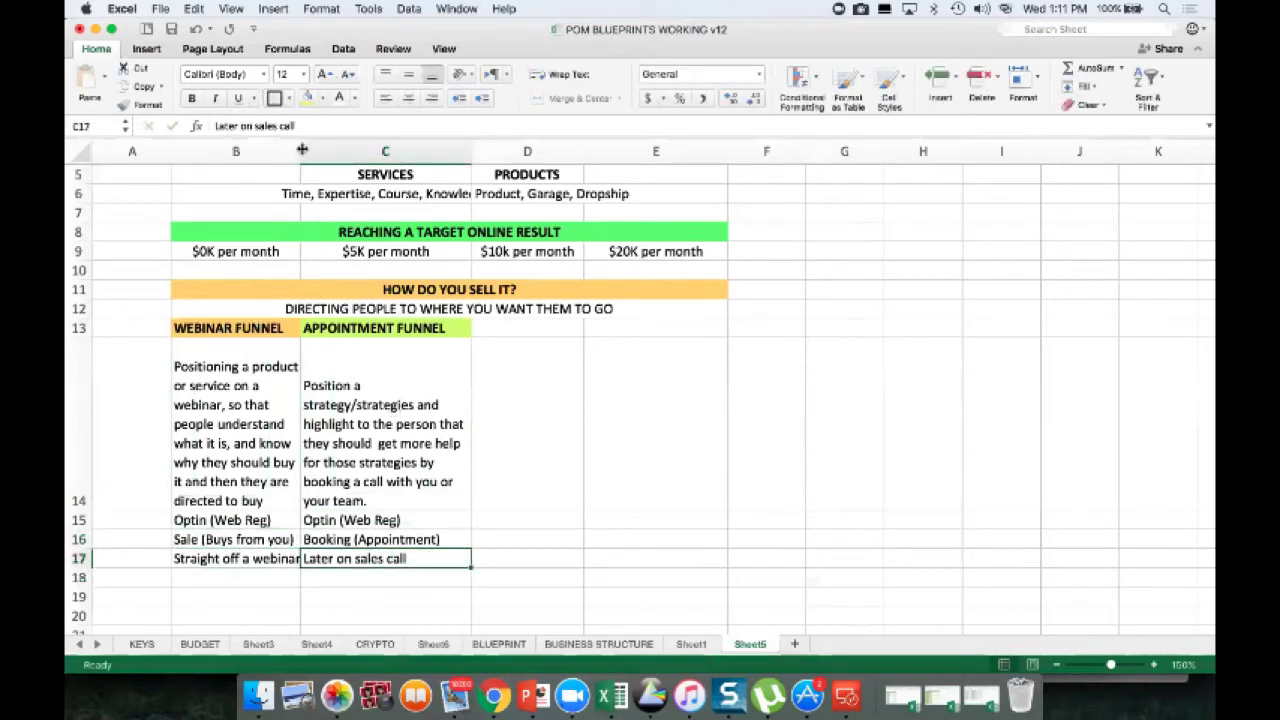
{"action": "left_click_drag", "start_coordinate": [300, 151], "coordinate": [328, 151]}
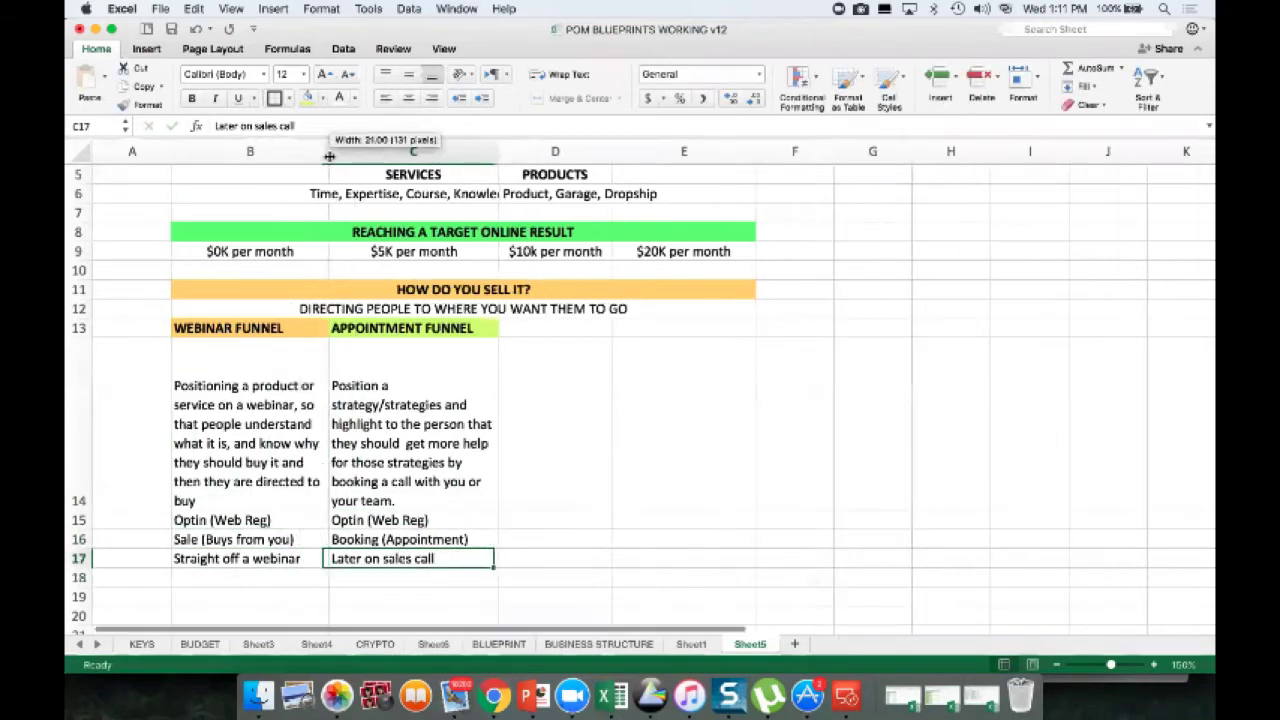
{"action": "left_click", "coordinate": [544, 400]}
{"action": "left_click", "coordinate": [428, 376]}
{"action": "left_click", "coordinate": [530, 327]}
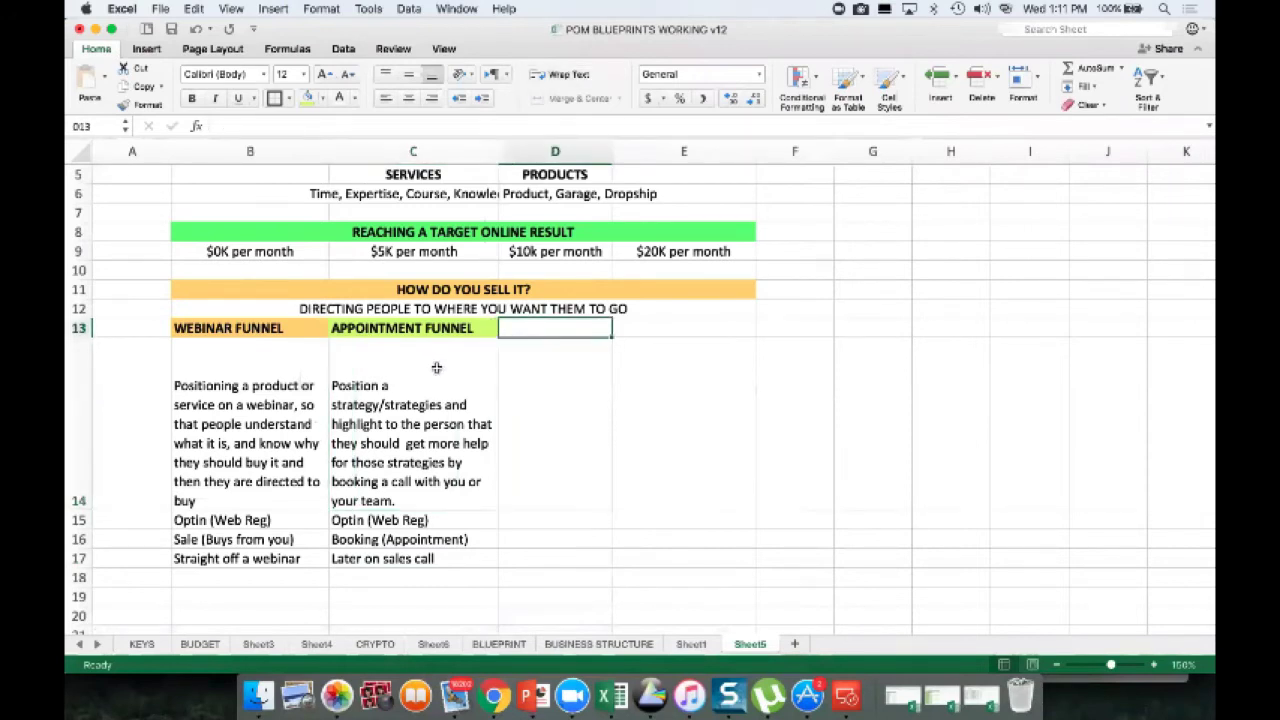
{"action": "left_click", "coordinate": [289, 443]}
{"action": "left_click", "coordinate": [401, 407]}
{"action": "key", "text": "Left"}
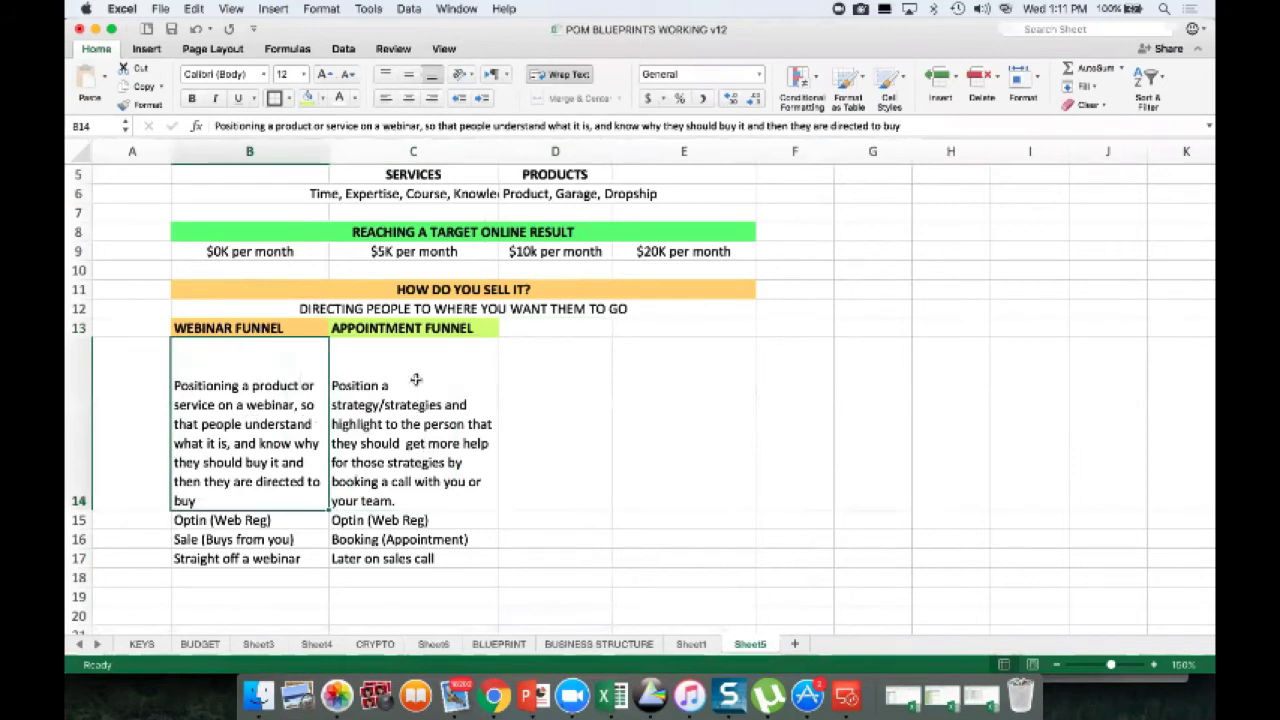
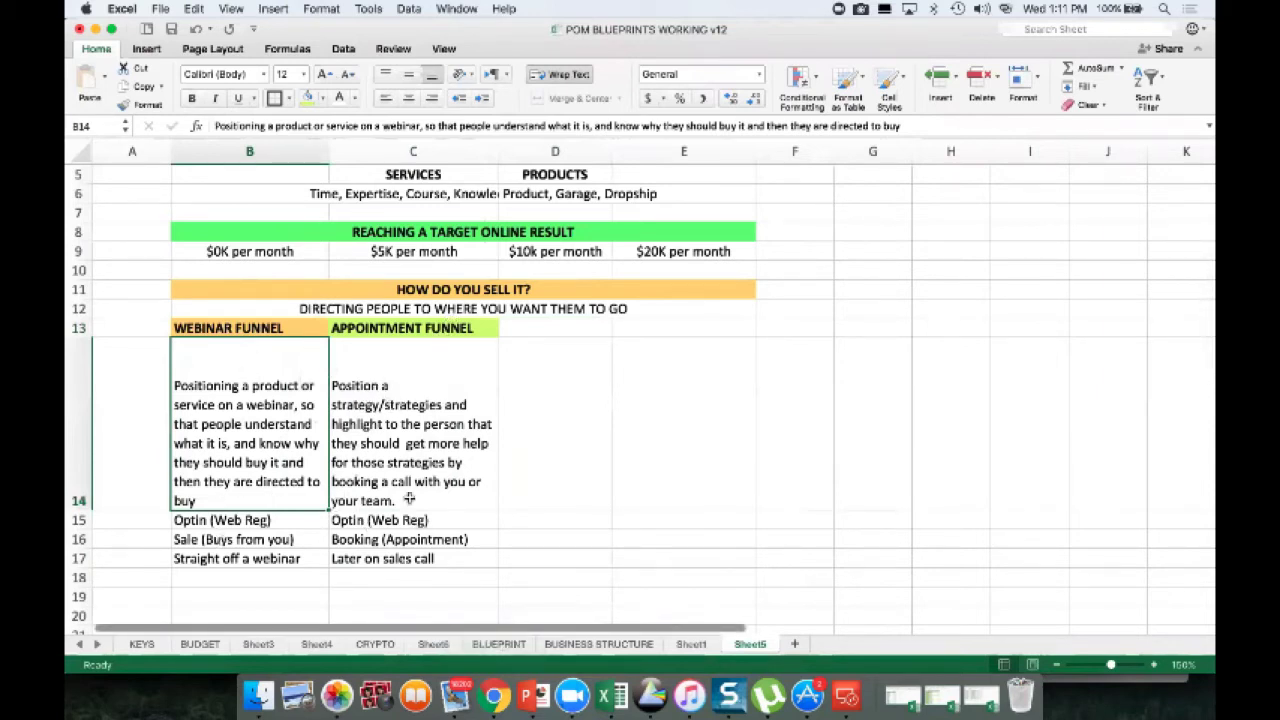
Step: Enter the heading "SALES FUNNEL" in D13, beside the appointment funnel heading
{"action": "left_click", "coordinate": [551, 356]}
{"action": "left_click", "coordinate": [556, 329]}
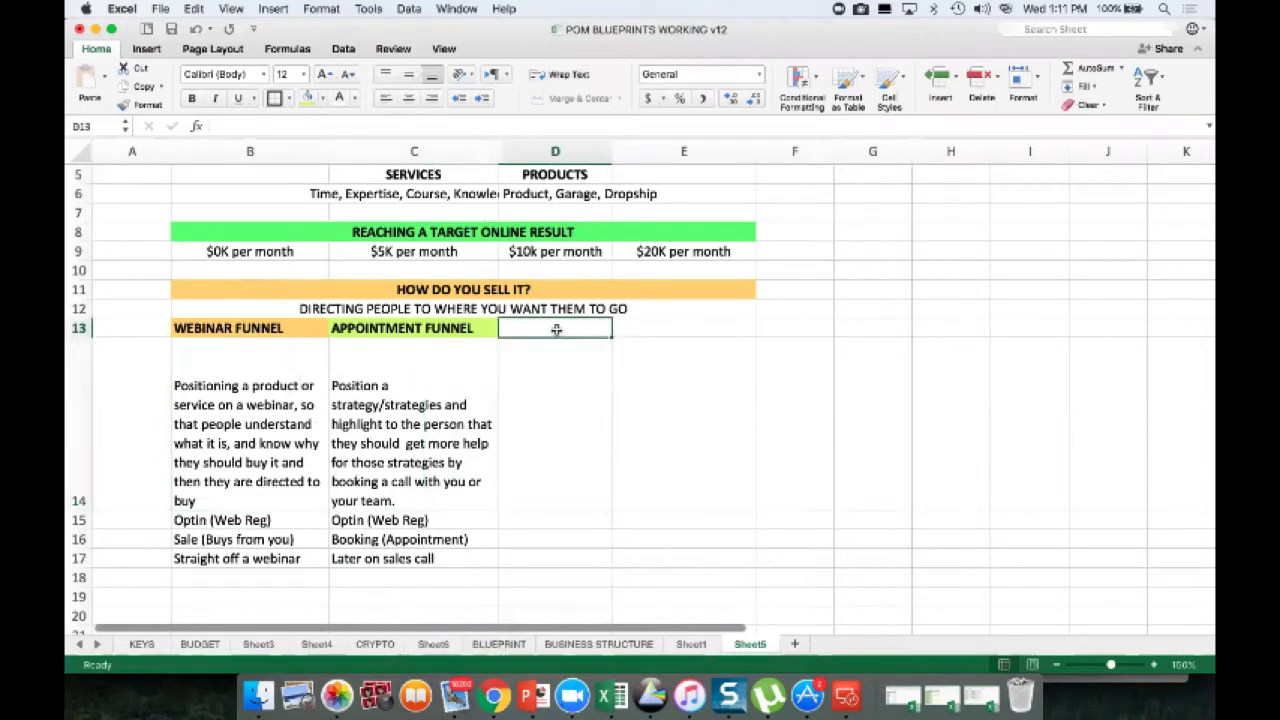
{"action": "type", "text": "SALES FUNNELS"}
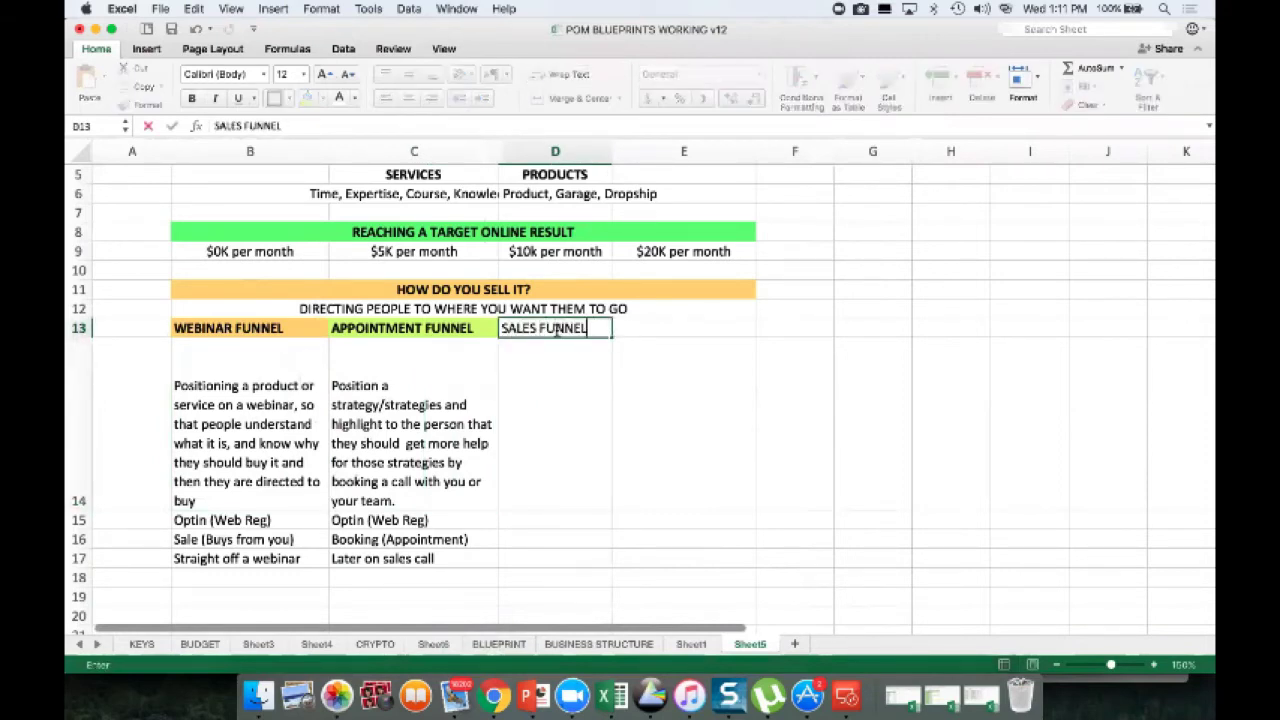
{"action": "key", "text": "Return"}
Step: Enter "Positioning a product or service to a person so they know why they need it and how they can benefit" in D14
{"action": "type", "text": "Position"}
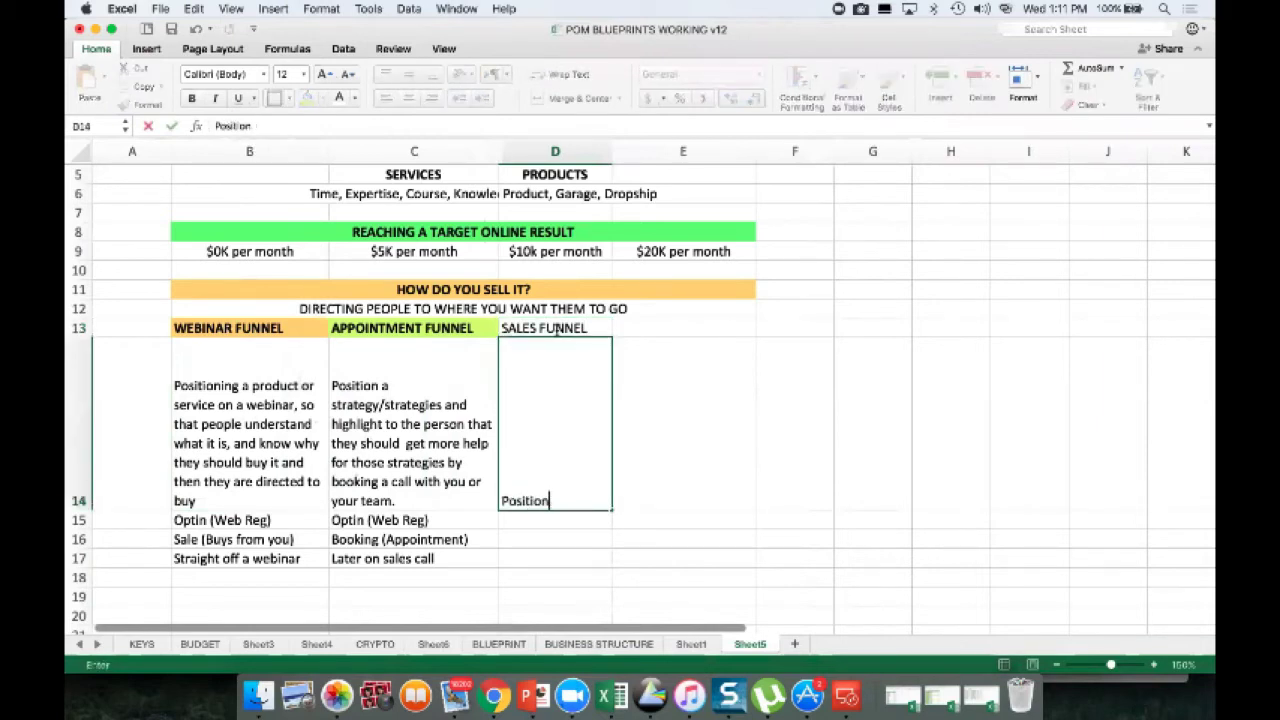
{"action": "type", "text": "ging a product"}
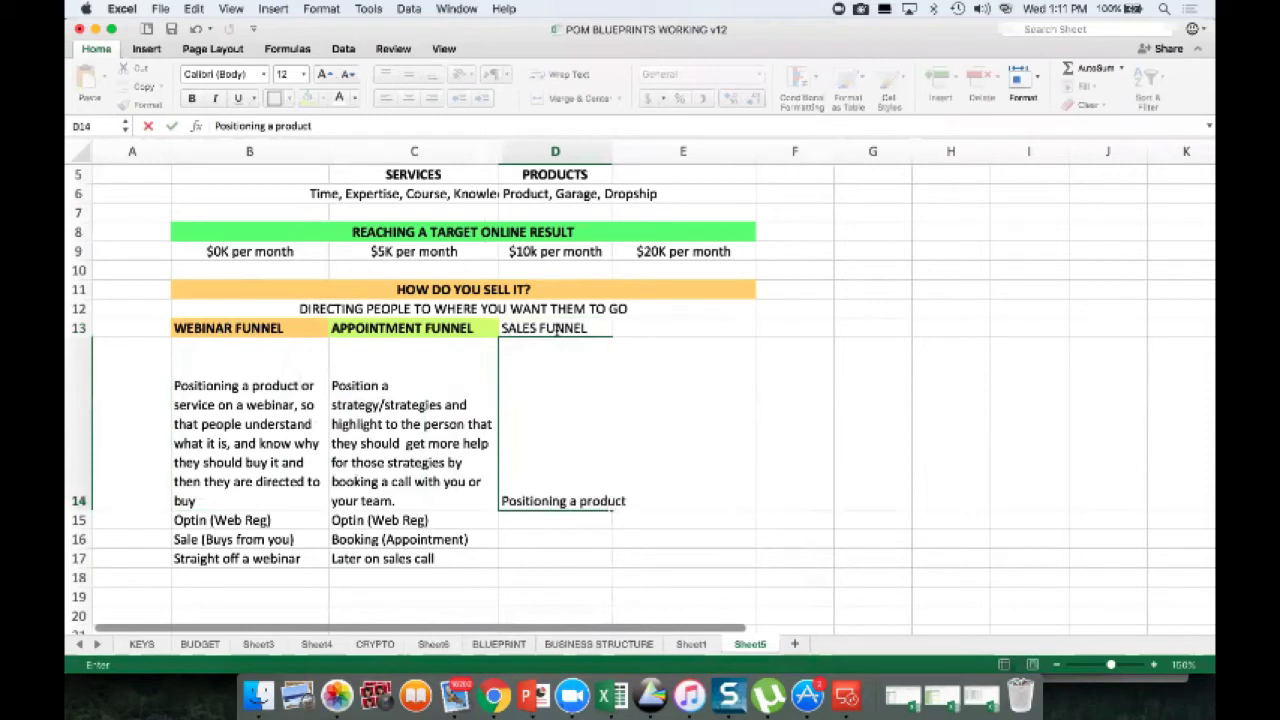
{"action": "type", "text": " or service to a person so they know why they n"}
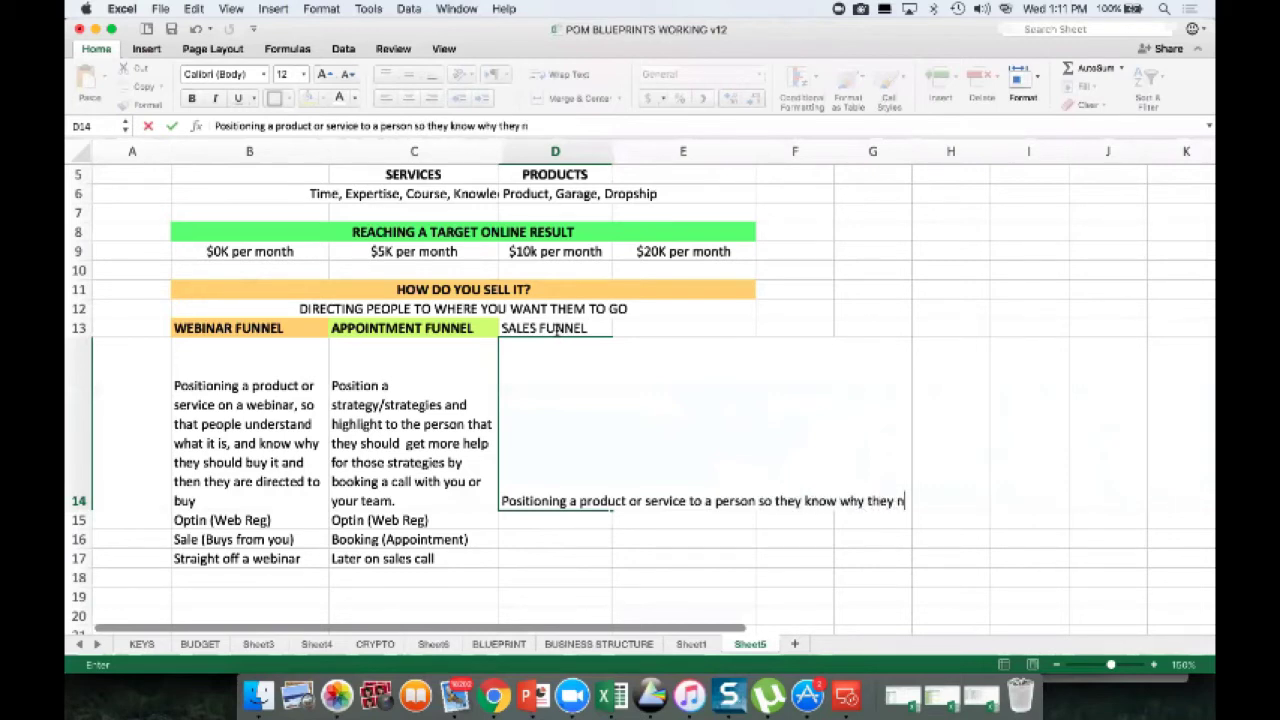
{"action": "type", "text": "eed andit and how they can benefit"}
{"action": "key", "text": "ctrl+Return"}
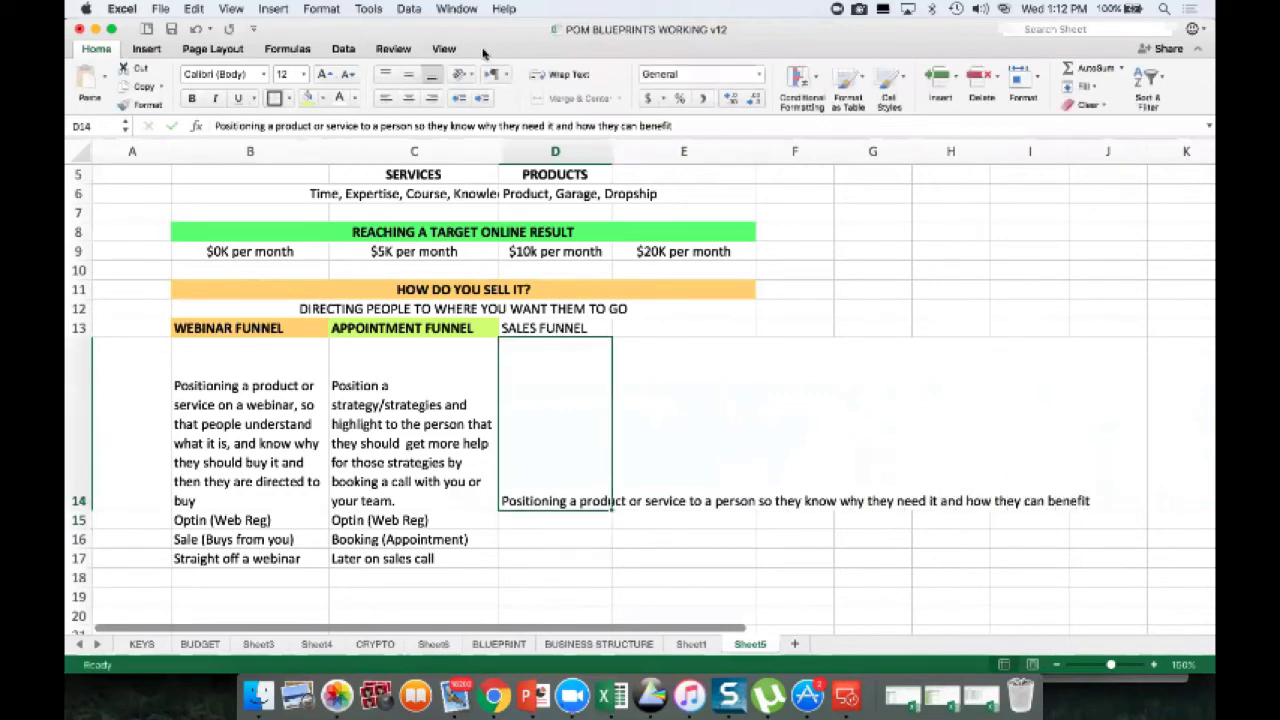
Step: Extend the sales funnel description in D14 with "so that they can make a decision to purchase" and wrap the cell's text
{"action": "left_click", "coordinate": [705, 124]}
{"action": "type", "text": "so that the"}
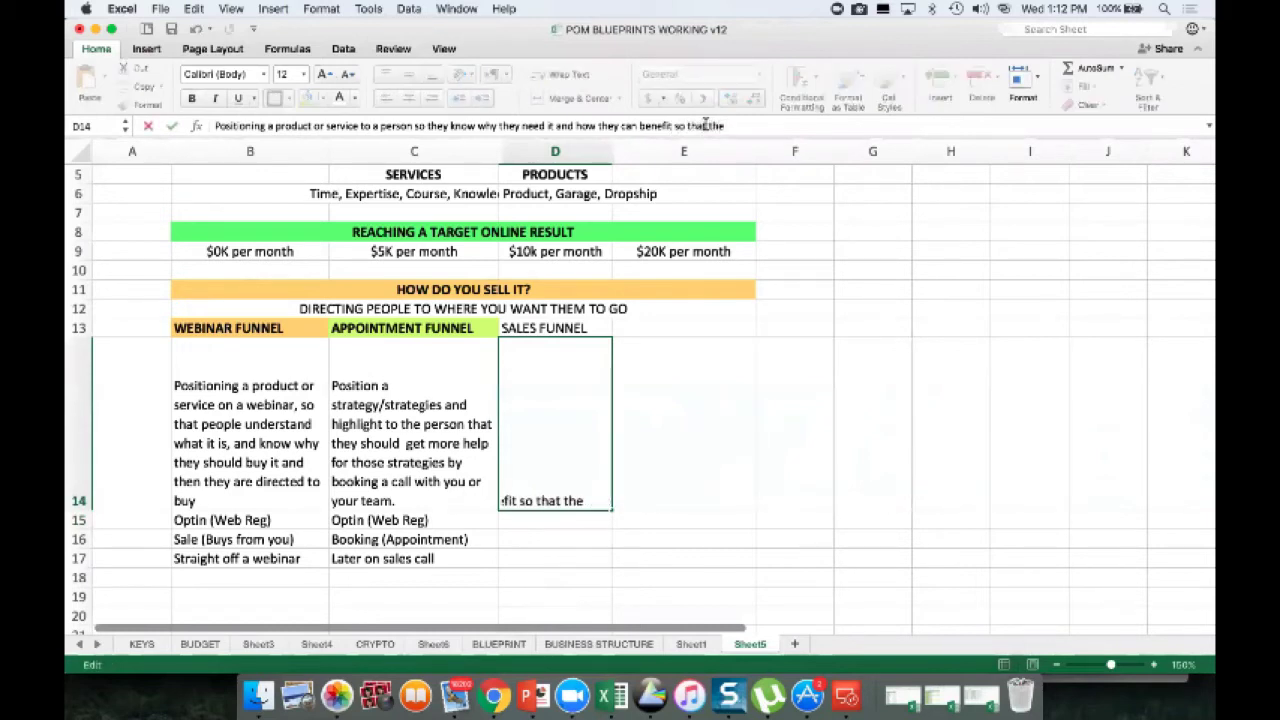
{"action": "type", "text": "y can make a decision to purca"}
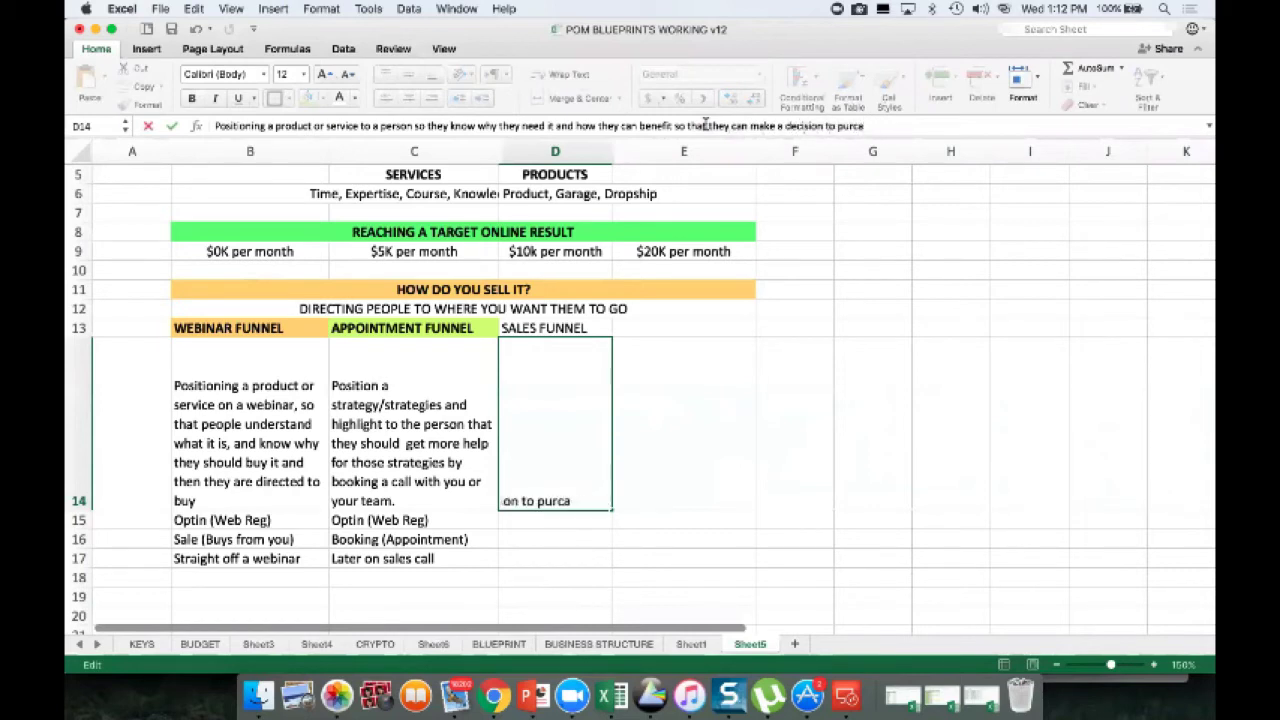
{"action": "type", "text": "hshase"}
{"action": "key", "text": "Return"}
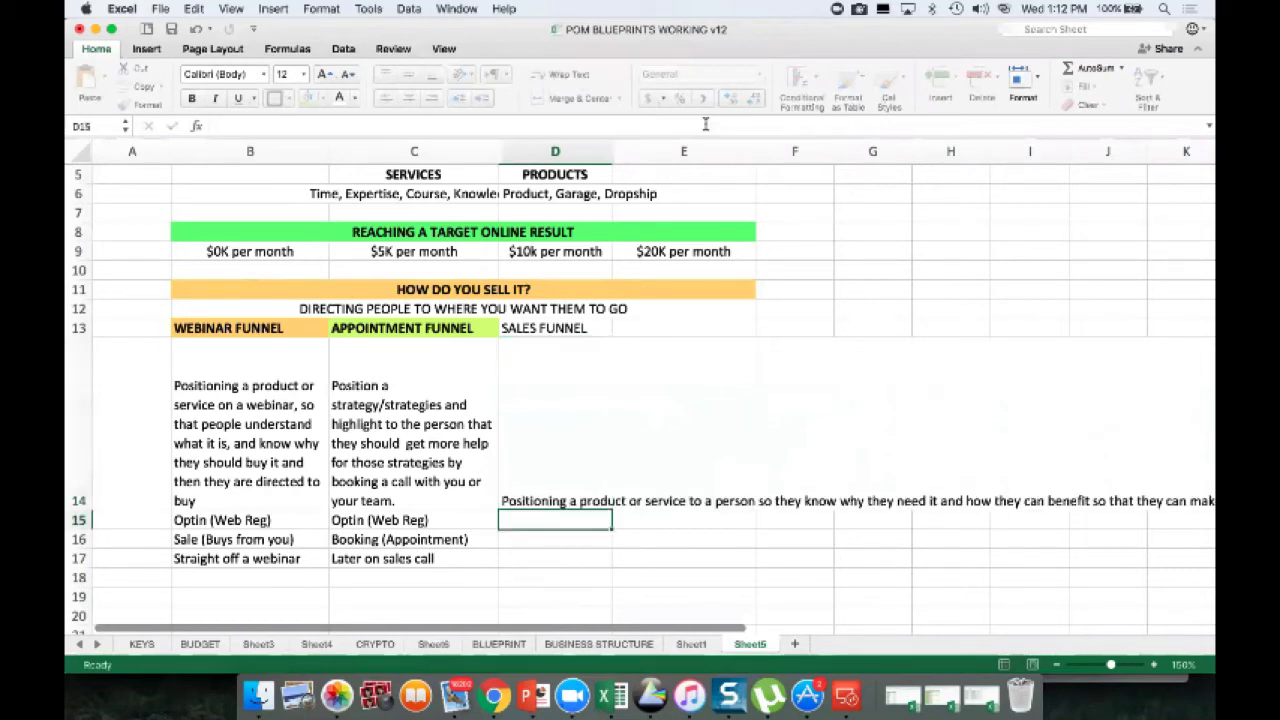
{"action": "key", "text": "Up"}
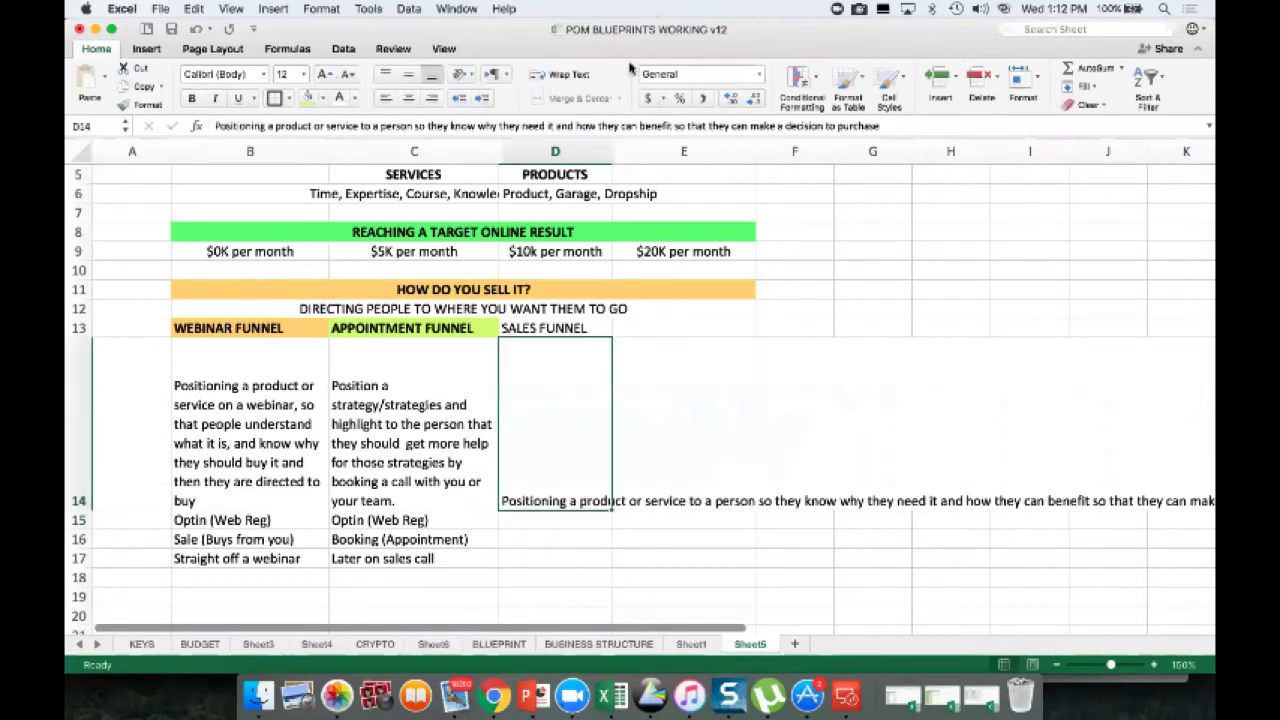
{"action": "left_click", "coordinate": [560, 74]}
Step: Enter "Optin (to see the value)" in D15, below the sales funnel description
{"action": "left_click", "coordinate": [533, 543]}
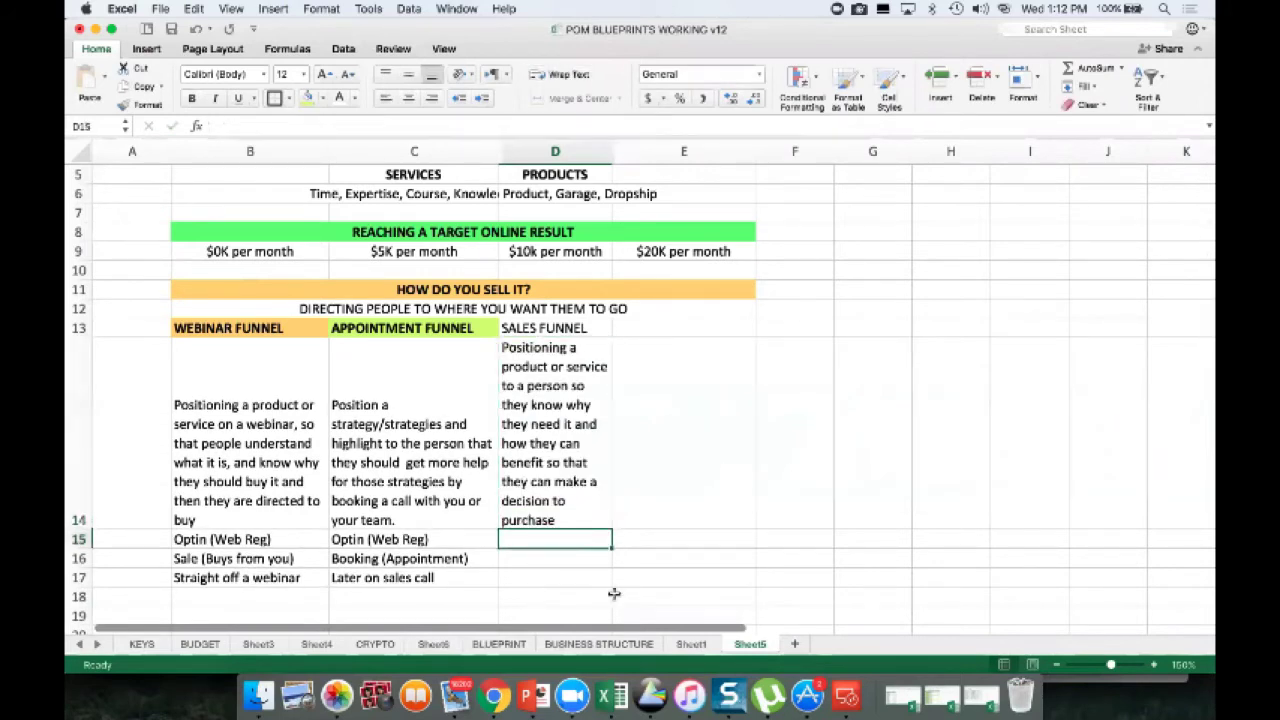
{"action": "type", "text": "OPti"}
{"action": "type", "text": "optin"}
{"action": "key", "text": "BackSpace"}
{"action": "key", "text": "BackSpace"}
{"action": "type", "text": "p"}
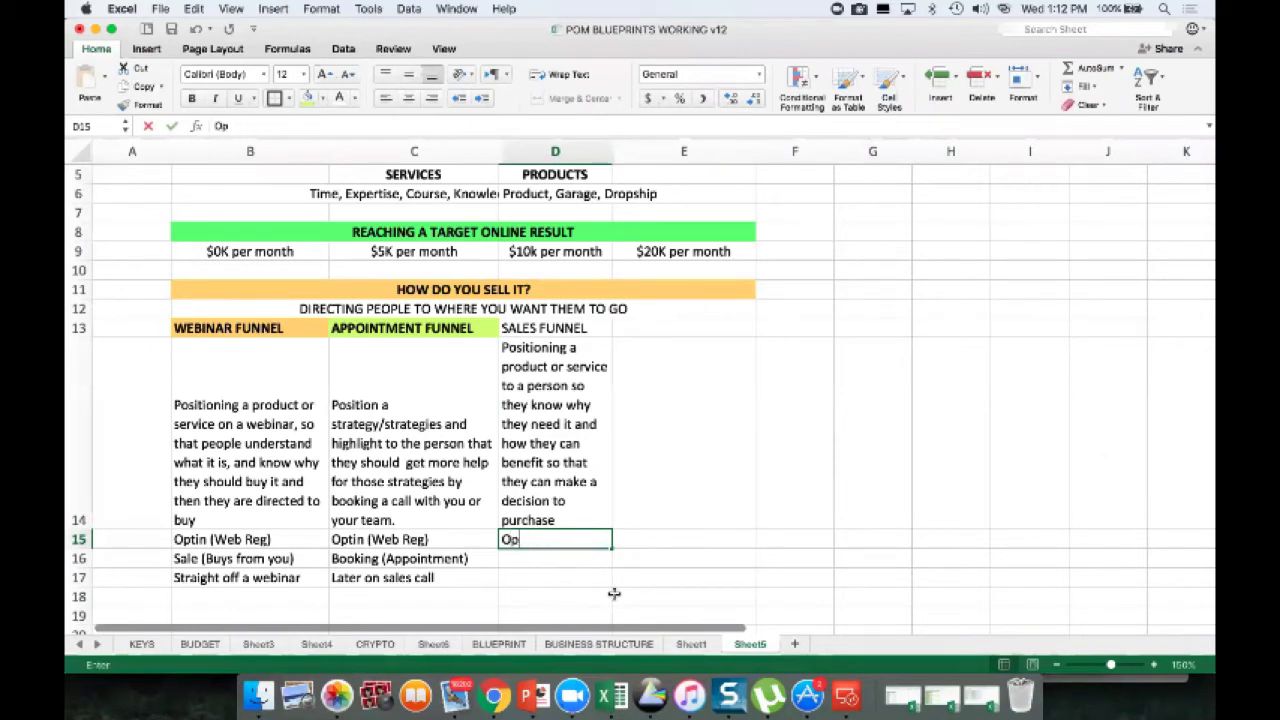
{"action": "type", "text": "tin (to see tehv a"}
{"action": "key", "text": "BackSpace"}
{"action": "key", "text": "BackSpace"}
{"action": "key", "text": "BackSpace"}
{"action": "key", "text": "BackSpace"}
{"action": "key", "text": "BackSpace"}
{"action": "type", "text": "he value)"}
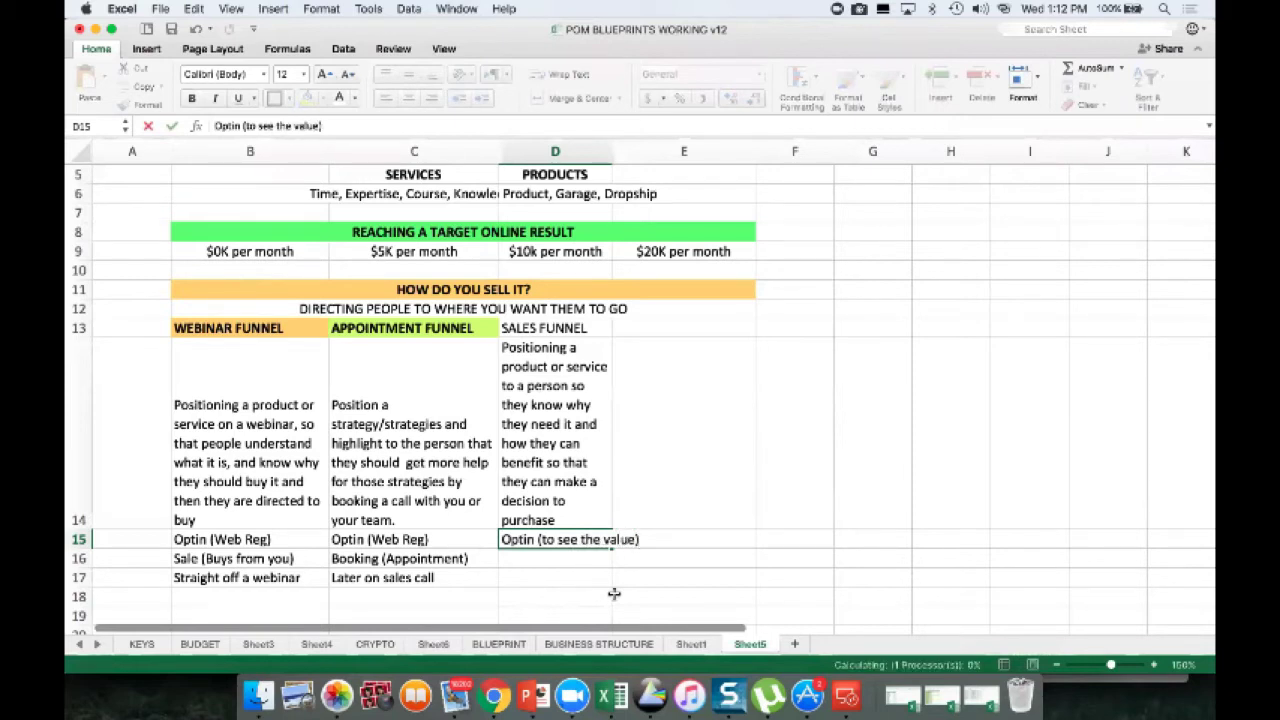
{"action": "key", "text": "Return"}
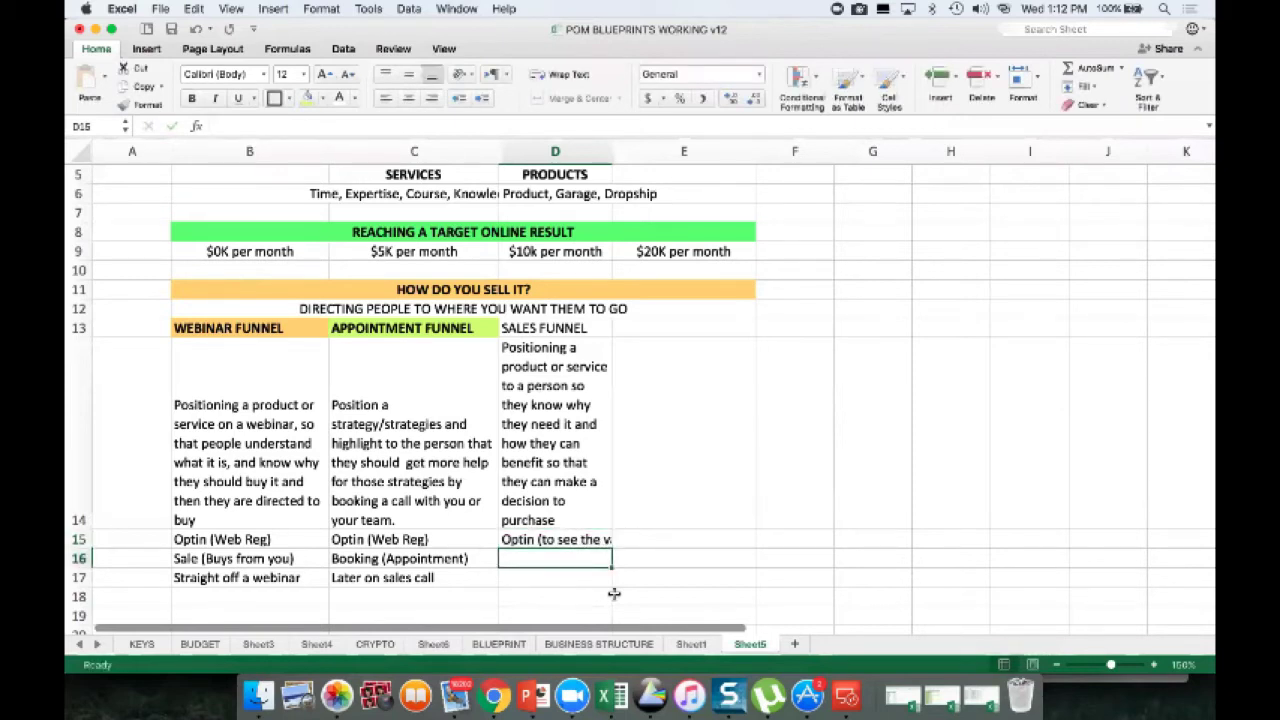
Step: Enter "Sales (buys from you)" in D16, below the sales funnel's opt-in line
{"action": "type", "text": "Sales ("}
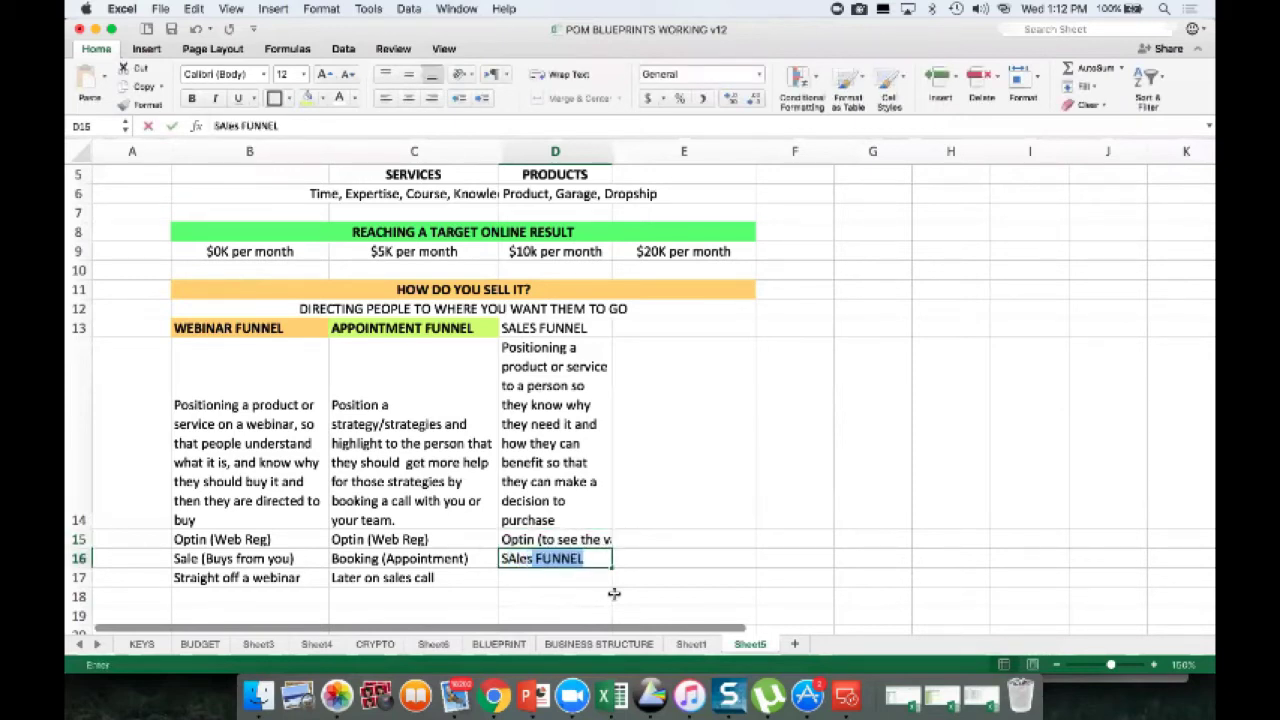
{"action": "type", "text": "buys from you)"}
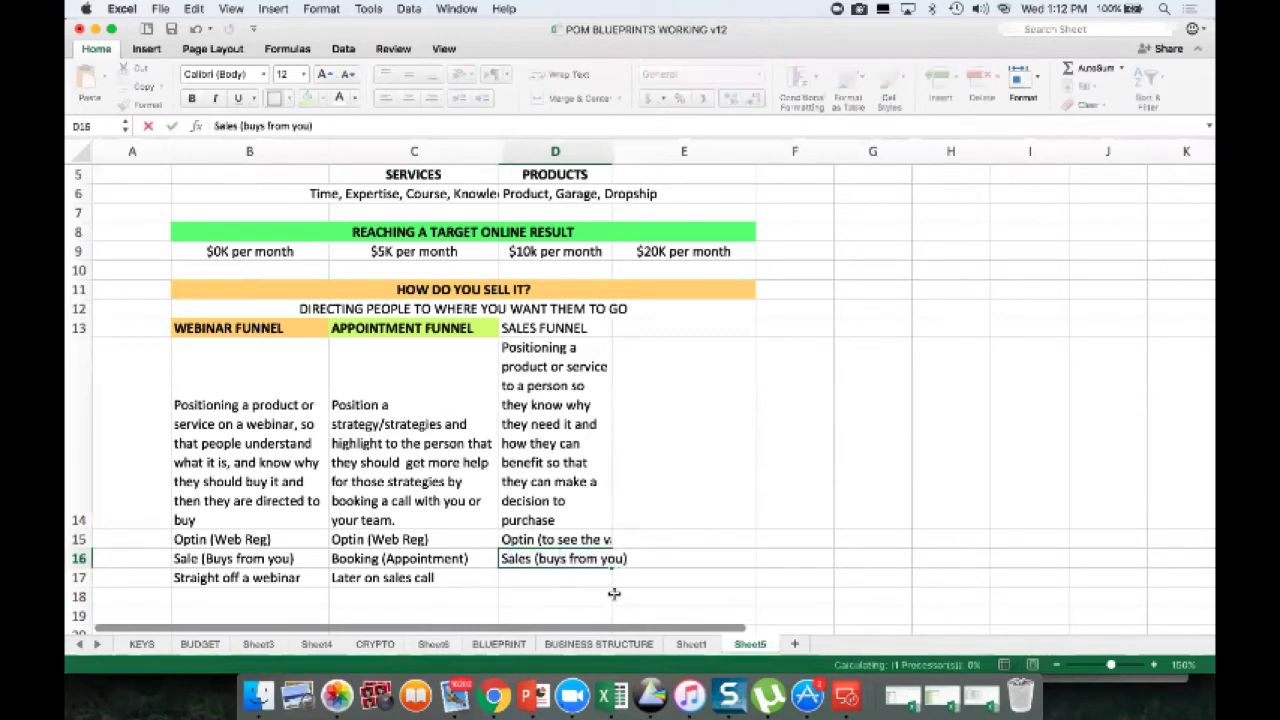
{"action": "key", "text": "Return"}
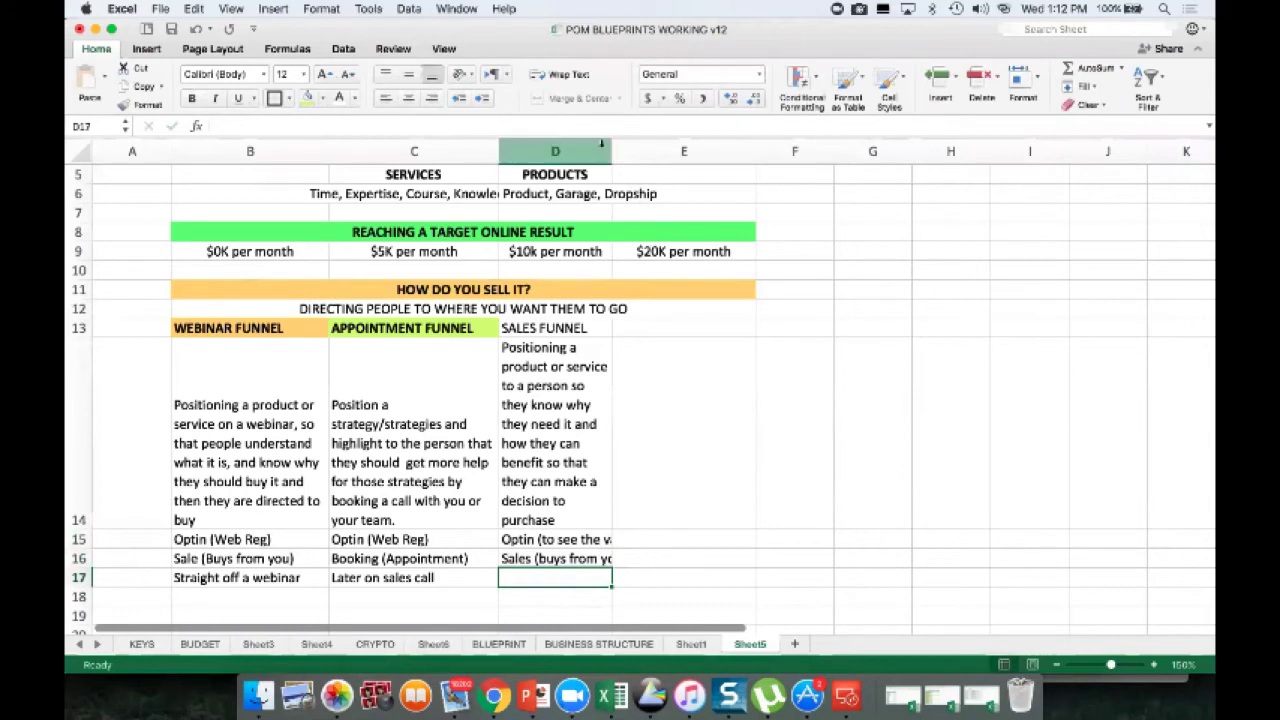
Step: Widen column D so the sales funnel's opt-in and sales lines fit
{"action": "left_click", "coordinate": [680, 151]}
{"action": "left_click_drag", "start_coordinate": [612, 145], "coordinate": [707, 145]}
{"action": "left_click", "coordinate": [585, 560]}
Step: End the sales funnel description in D14 with a full stop after "purchase"
{"action": "left_click", "coordinate": [556, 430]}
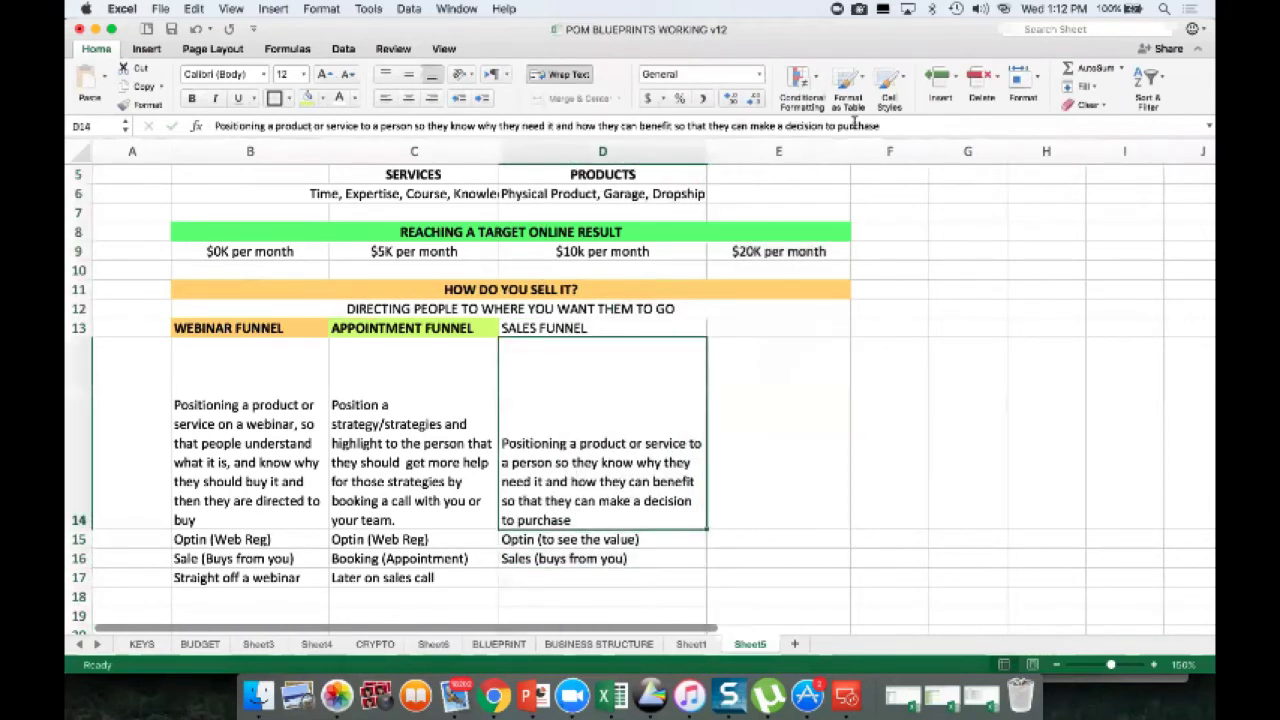
{"action": "left_click", "coordinate": [887, 125]}
{"action": "type", "text": "(Videos,"}
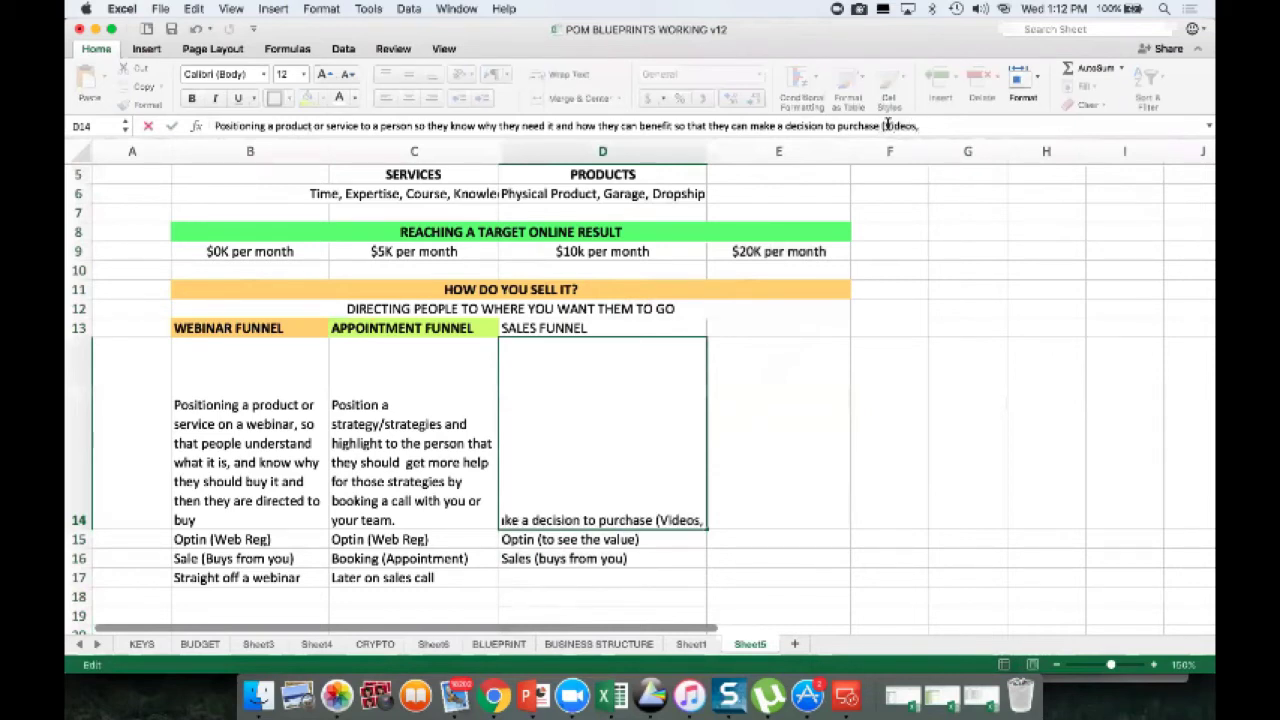
{"action": "key", "text": "BackSpace"}
{"action": "key", "text": "BackSpace"}
{"action": "key", "text": "BackSpace"}
{"action": "key", "text": "BackSpace"}
{"action": "key", "text": "BackSpace"}
{"action": "key", "text": "BackSpace"}
{"action": "key", "text": "BackSpace"}
{"action": "key", "text": "BackSpace"}
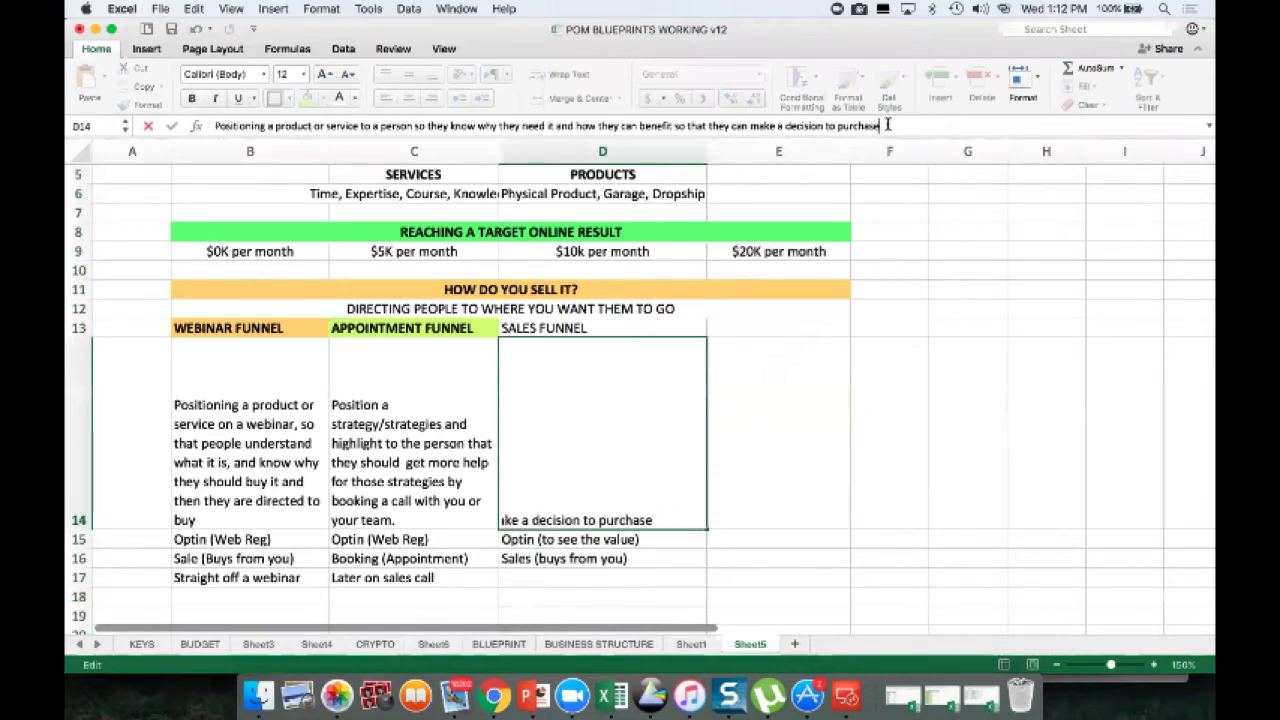
{"action": "key", "text": "Return"}
{"action": "key", "text": "Up"}
{"action": "key", "text": "Up"}
{"action": "key", "text": "Left"}
{"action": "key", "text": "Left"}
{"action": "key", "text": "Down"}
{"action": "key", "text": "Right"}
{"action": "key", "text": "Right"}
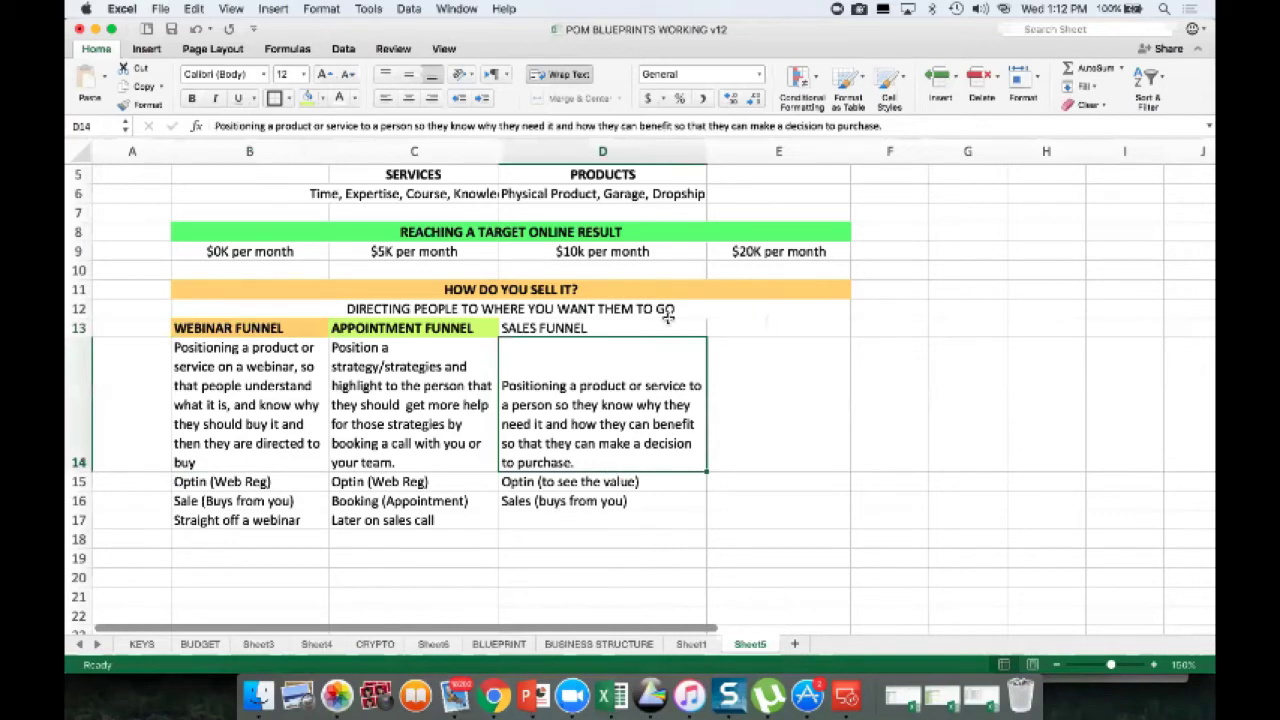
Step: Fill the SALES FUNNEL heading in D13 with cyan and make it bold
{"action": "left_click", "coordinate": [625, 332]}
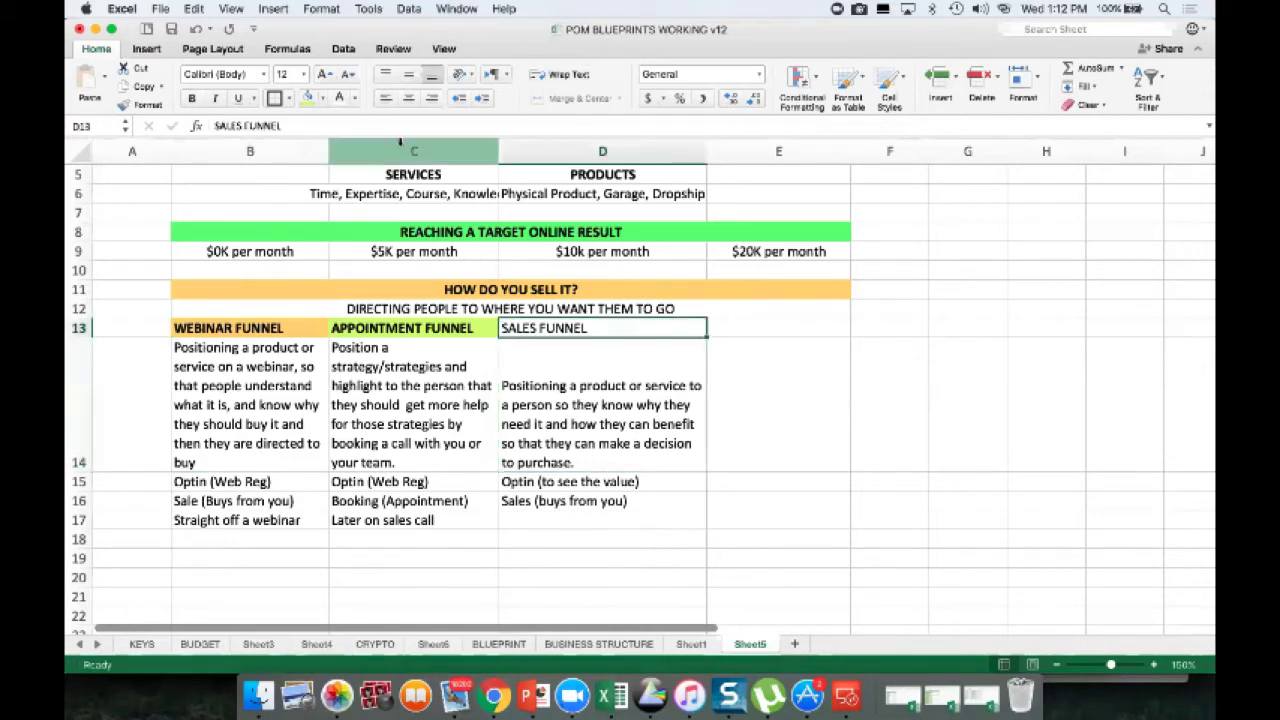
{"action": "left_click", "coordinate": [325, 97]}
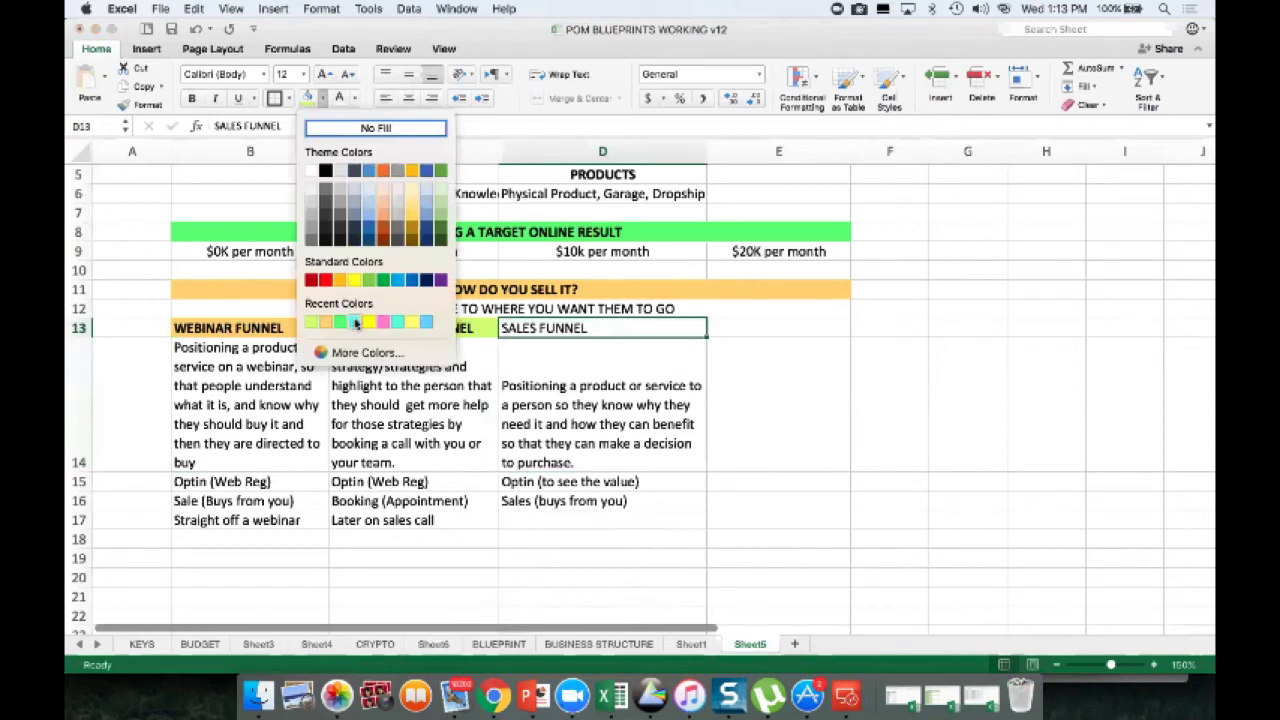
{"action": "left_click", "coordinate": [355, 323]}
{"action": "left_click", "coordinate": [543, 412]}
Step: Center the sales funnel heading, description and lines in D13:D17 horizontally
{"action": "left_click_drag", "start_coordinate": [579, 328], "coordinate": [594, 520]}
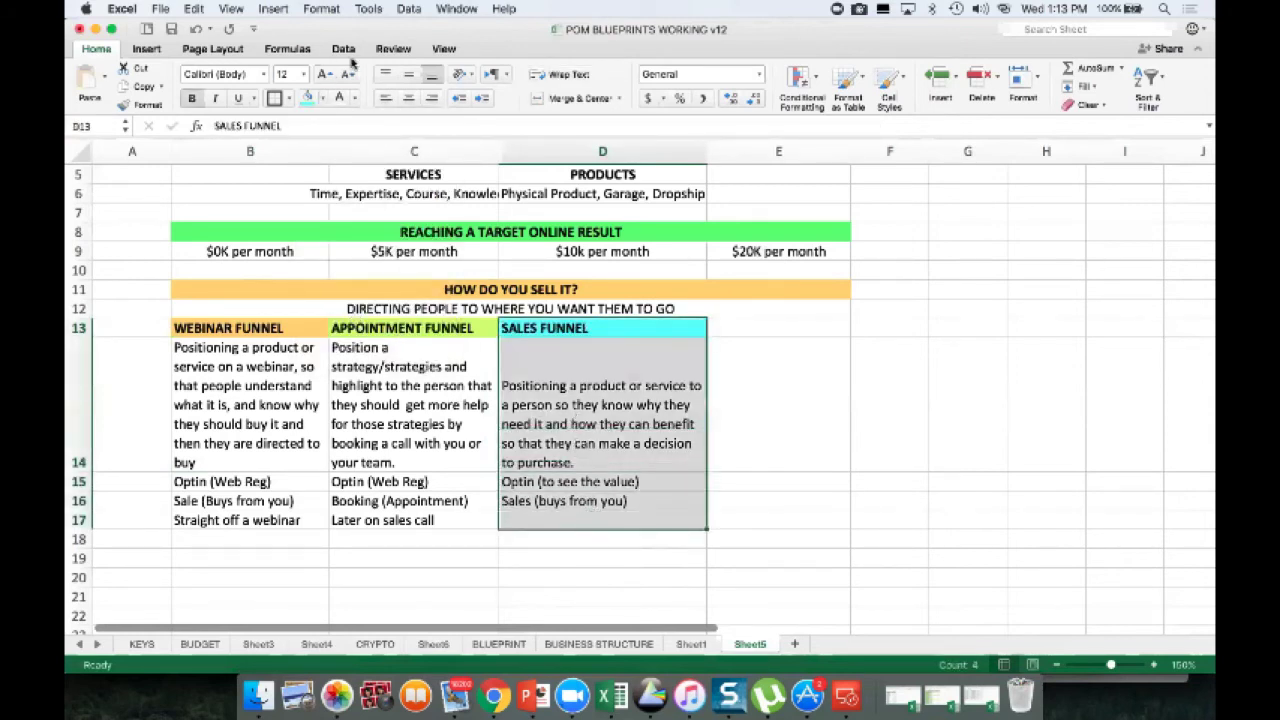
{"action": "left_click", "coordinate": [408, 98]}
{"action": "left_click", "coordinate": [384, 370]}
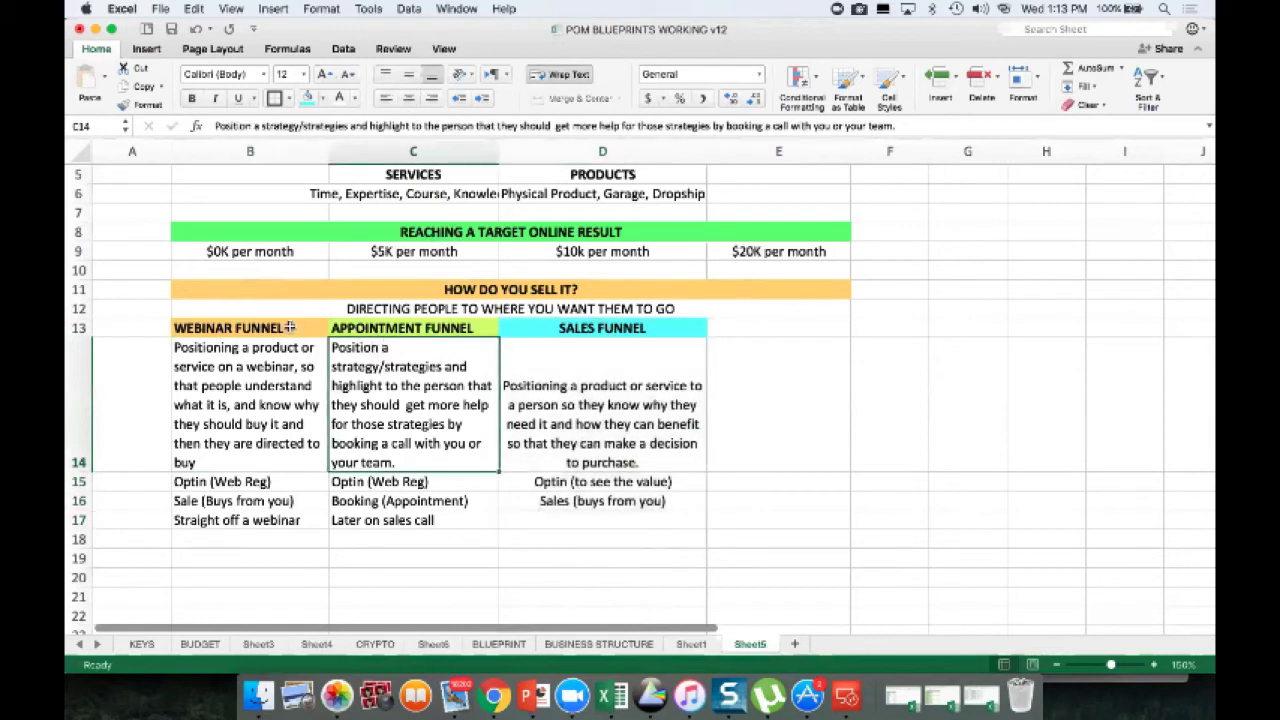
{"action": "left_click", "coordinate": [596, 365]}
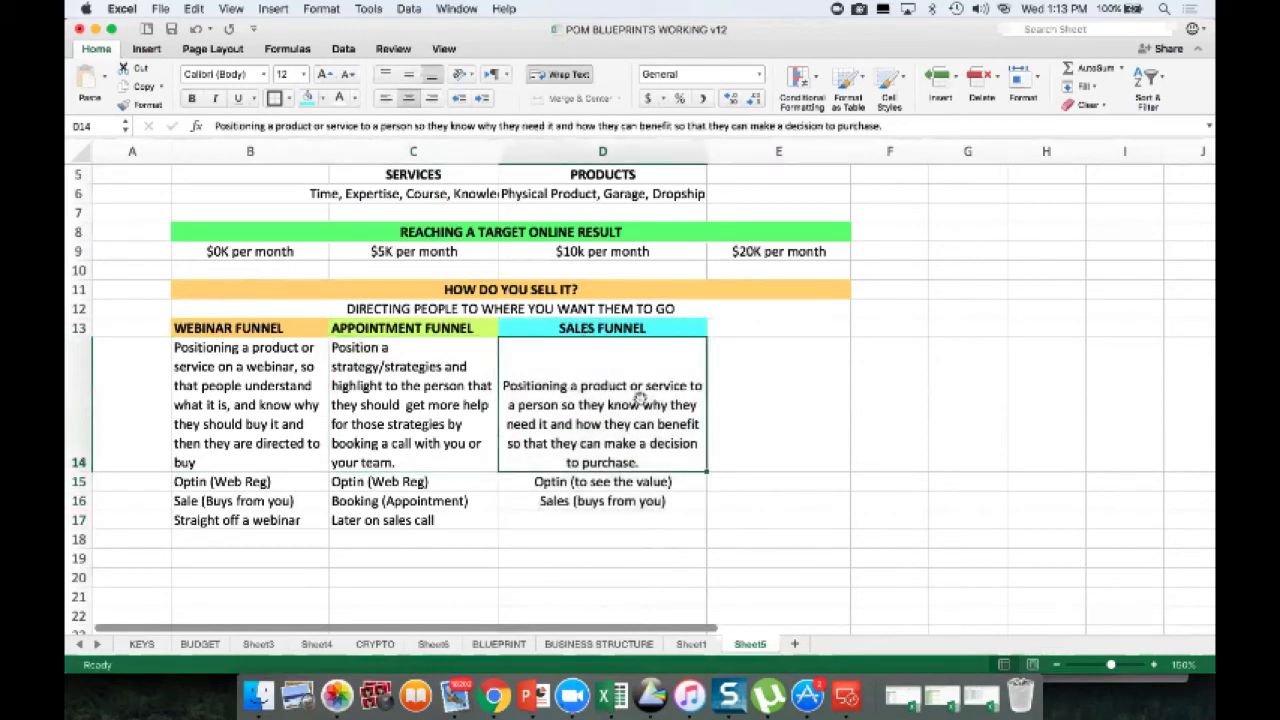
Step: Enter the heading "WEBSITE FUNNEL" in E13, beside the sales funnel heading
{"action": "left_click", "coordinate": [797, 343]}
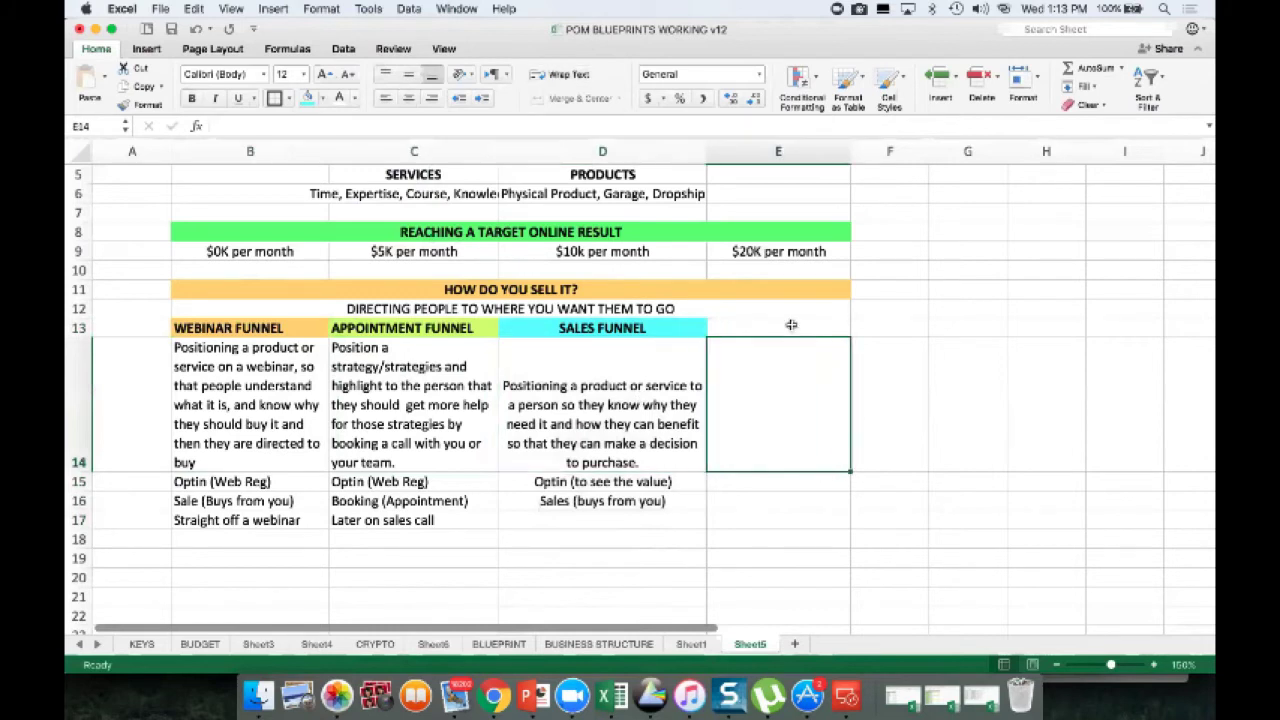
{"action": "left_click", "coordinate": [792, 326]}
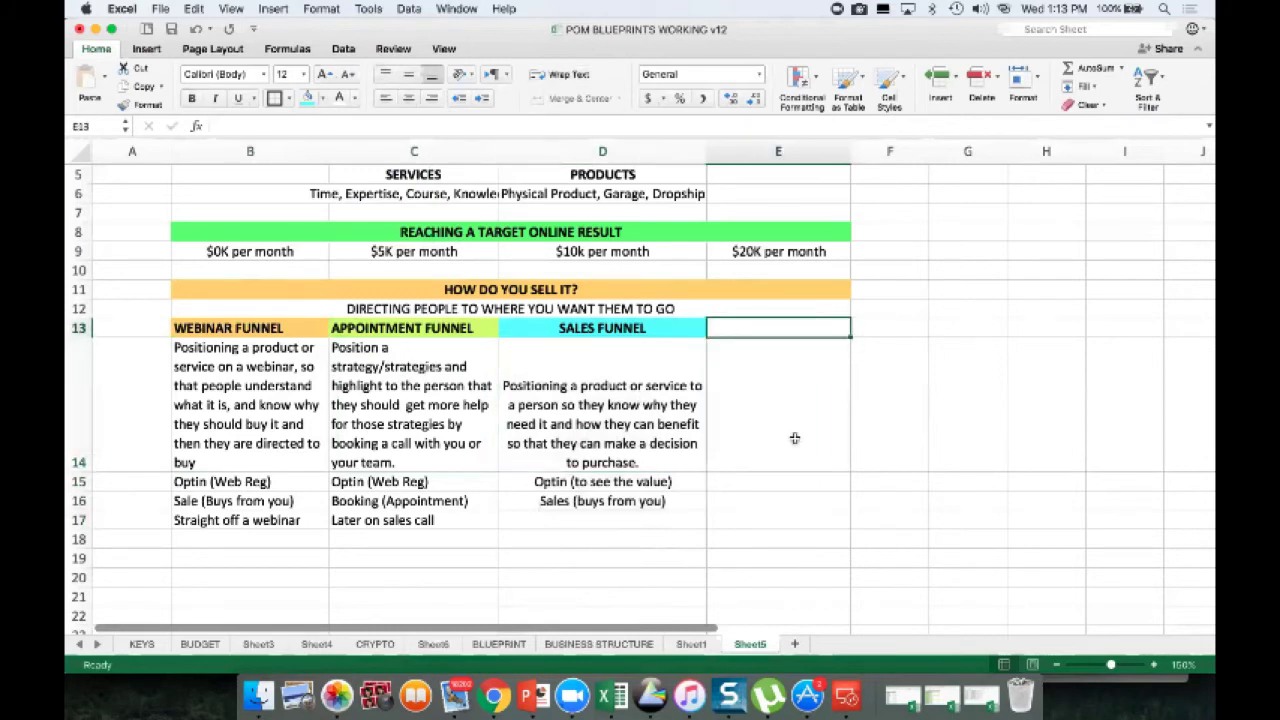
{"action": "type", "text": "WEBSITE"}
{"action": "key", "text": "Return"}
{"action": "key", "text": "Up"}
{"action": "type", "text": "WEB"}
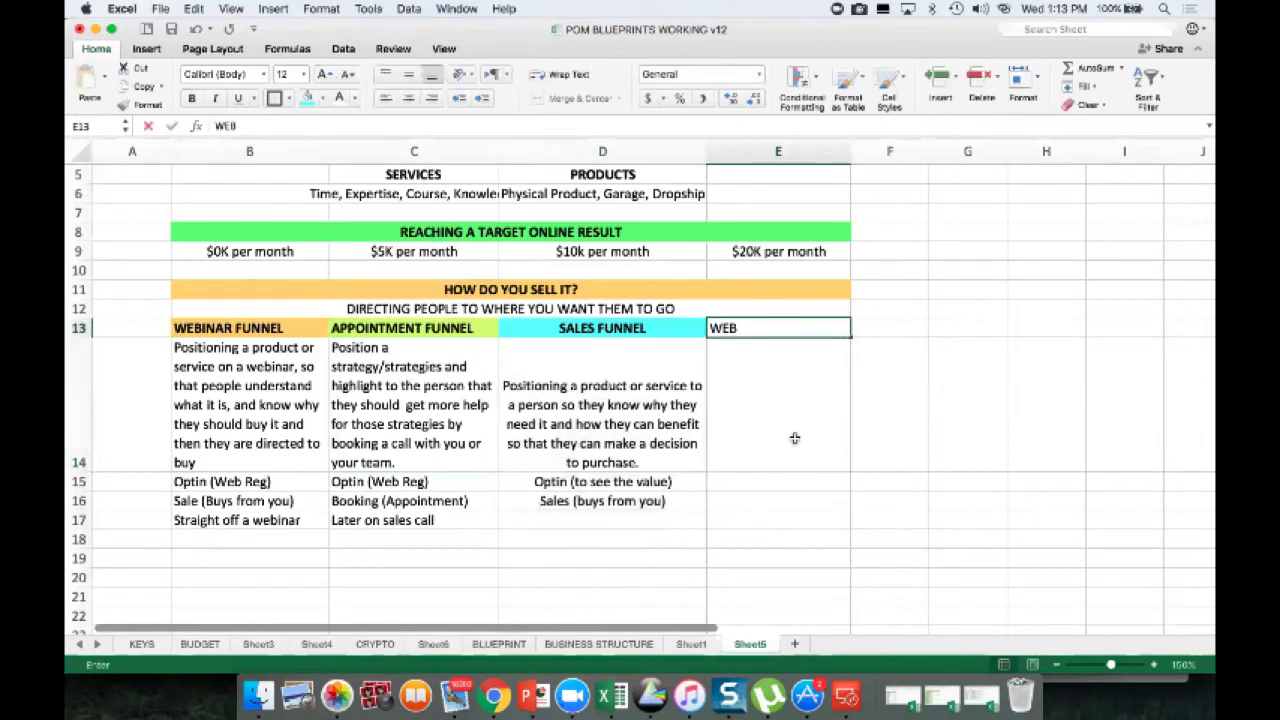
{"action": "type", "text": "SITE FUNNEL"}
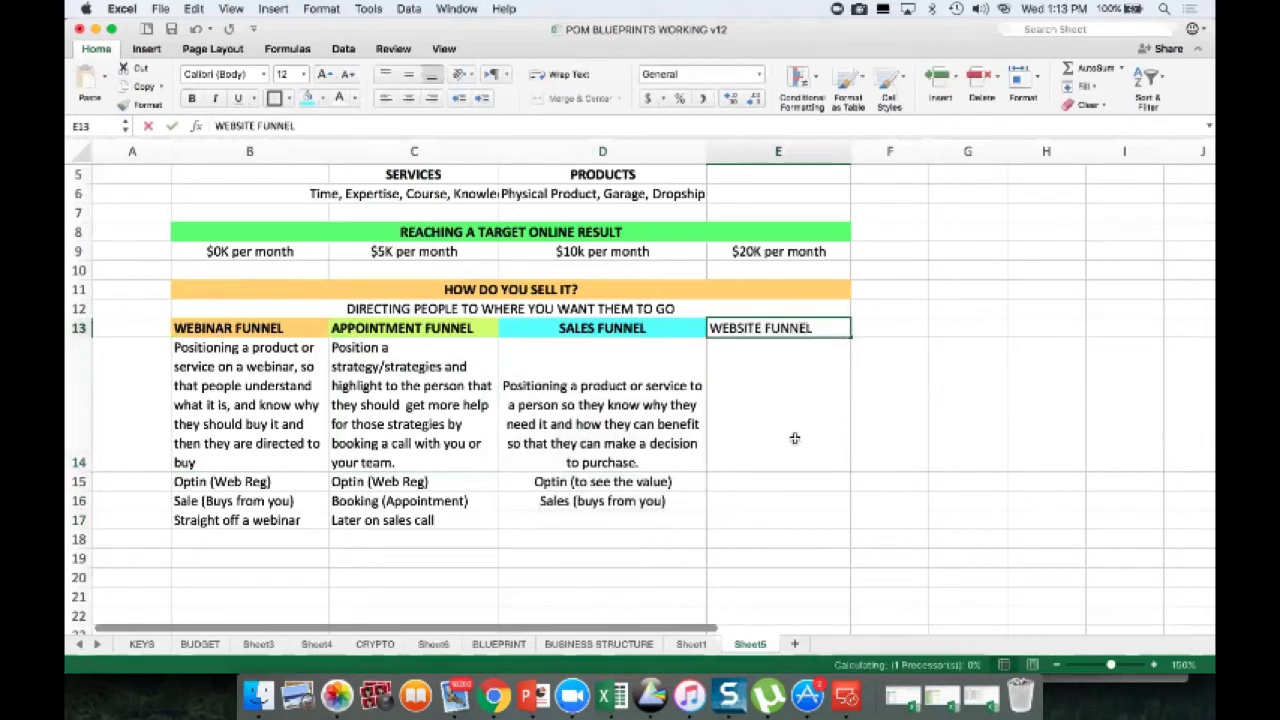
{"action": "key", "text": "Return"}
{"action": "key", "text": "Up"}
{"action": "key", "text": "super+c"}
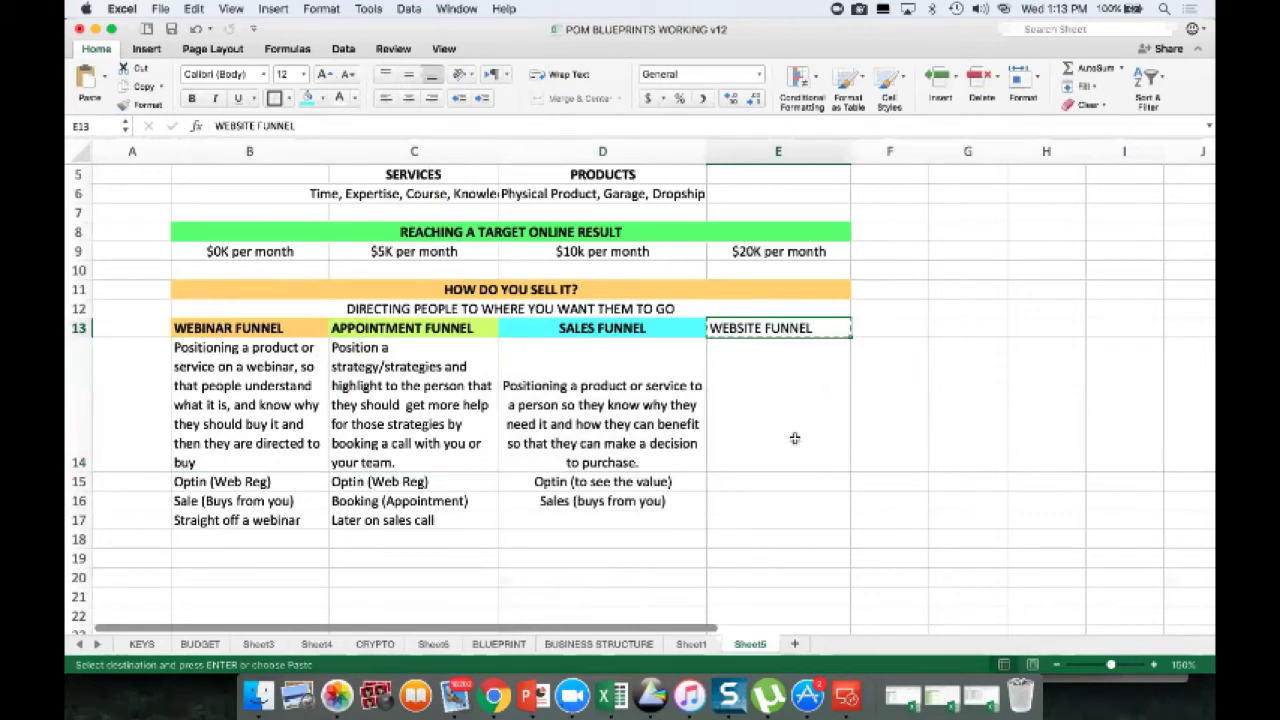
Step: Enter "Position my funnels for people to go into." in E14, below the website funnel heading
{"action": "key", "text": "Down"}
{"action": "type", "text": "Position my funnels for people to go into."}
{"action": "key", "text": "ctrl+Return"}
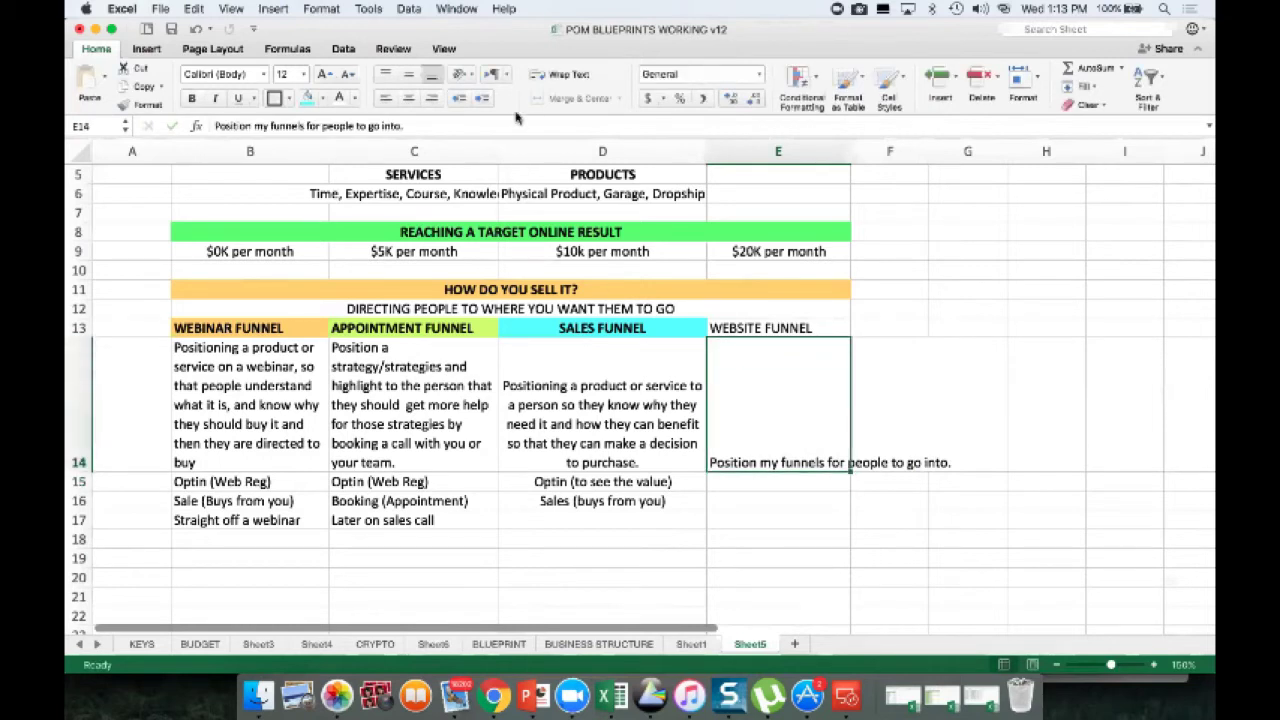
{"action": "left_click", "coordinate": [900, 395]}
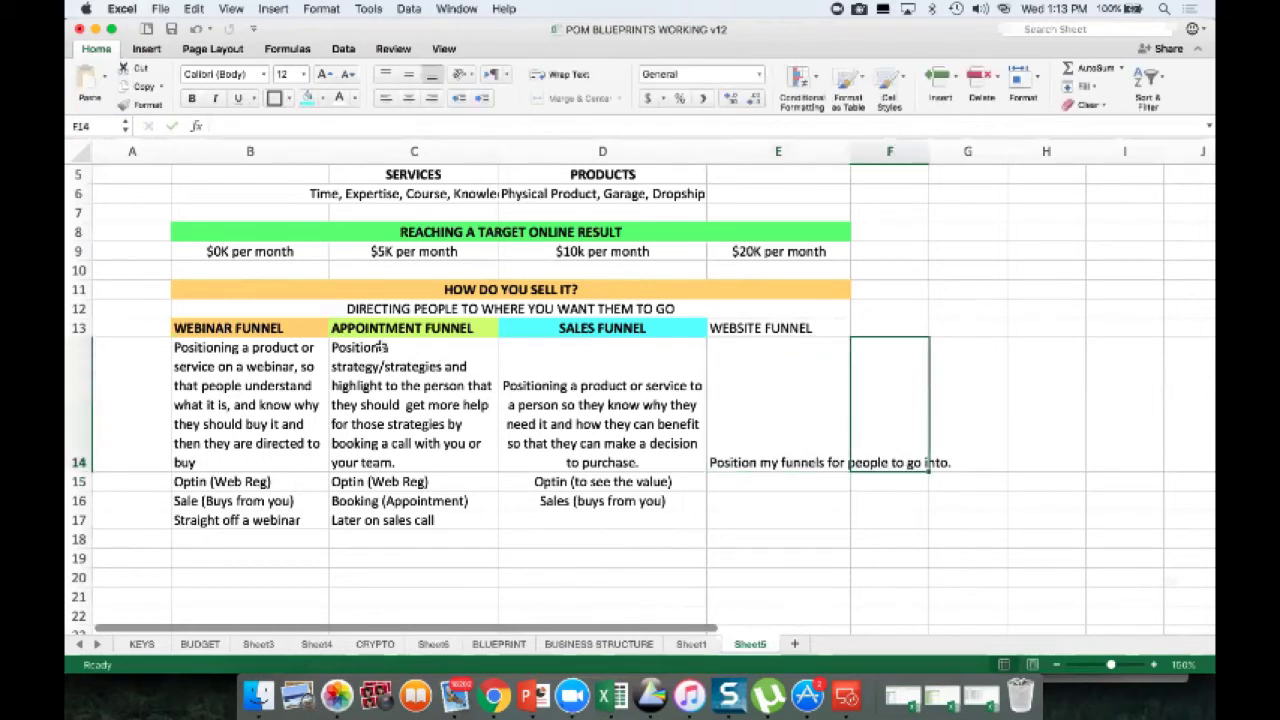
Step: Examine the webinar, appointment and sales funnel columns in B13:D17, comparing their headings, descriptions and lines
{"action": "left_click_drag", "start_coordinate": [290, 347], "coordinate": [285, 518]}
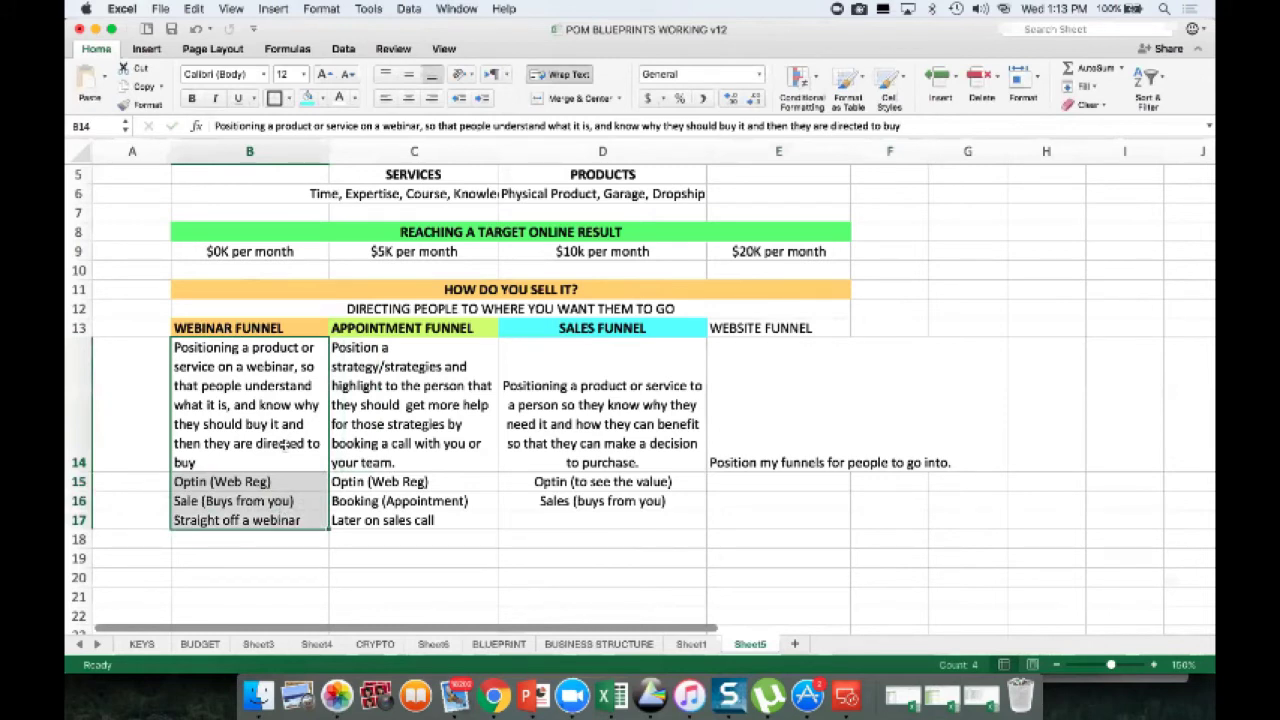
{"action": "left_click_drag", "start_coordinate": [265, 323], "coordinate": [243, 520]}
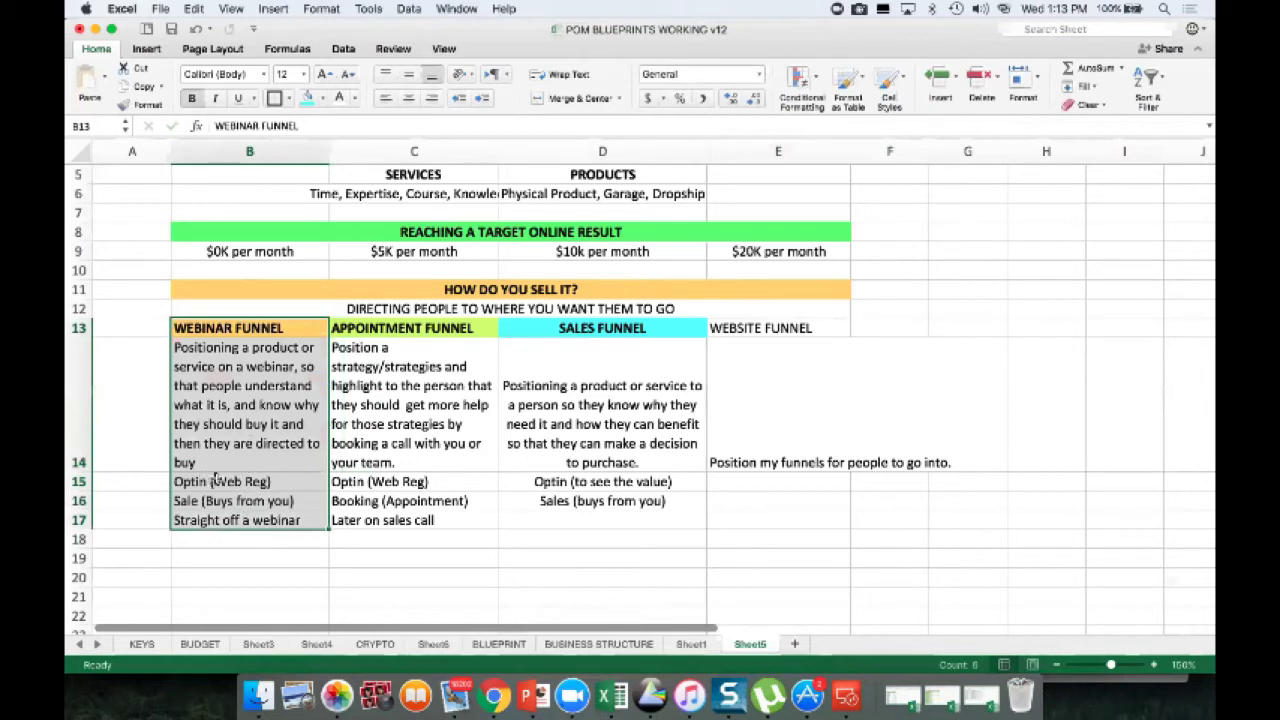
{"action": "left_click_drag", "start_coordinate": [425, 328], "coordinate": [418, 520]}
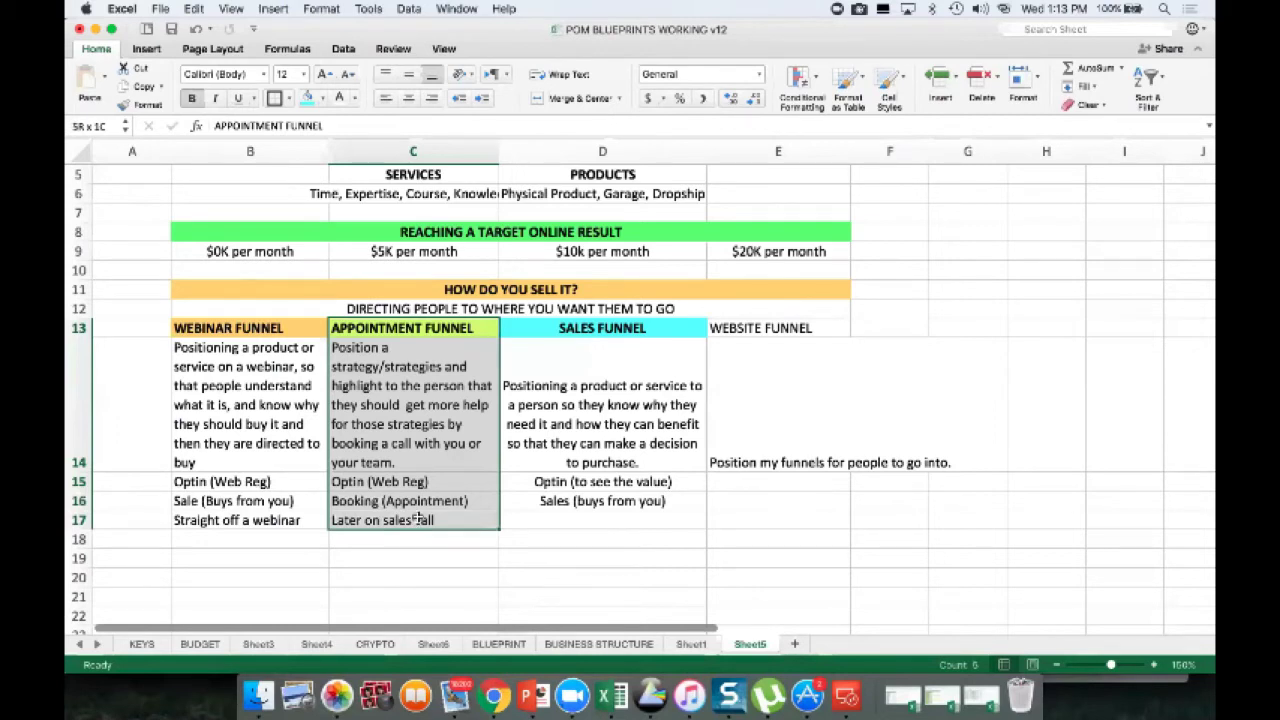
{"action": "left_click", "coordinate": [596, 345]}
{"action": "left_click_drag", "start_coordinate": [604, 320], "coordinate": [617, 495]}
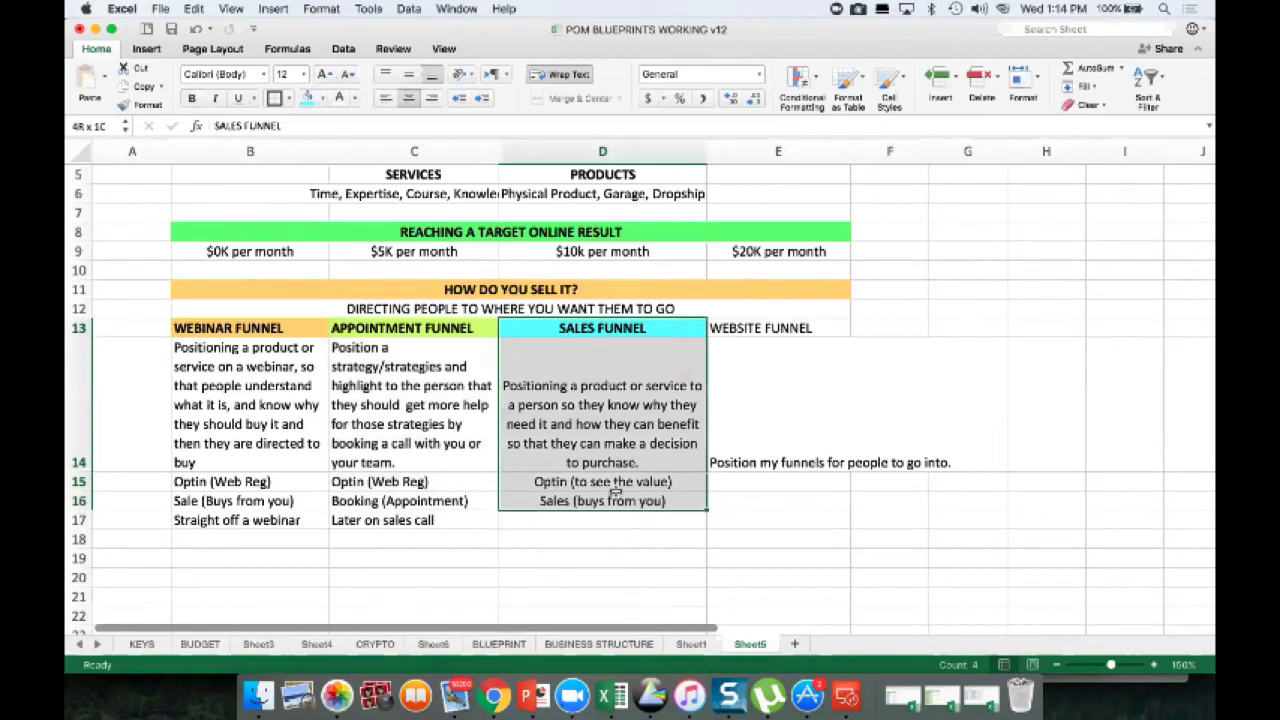
{"action": "left_click", "coordinate": [560, 408]}
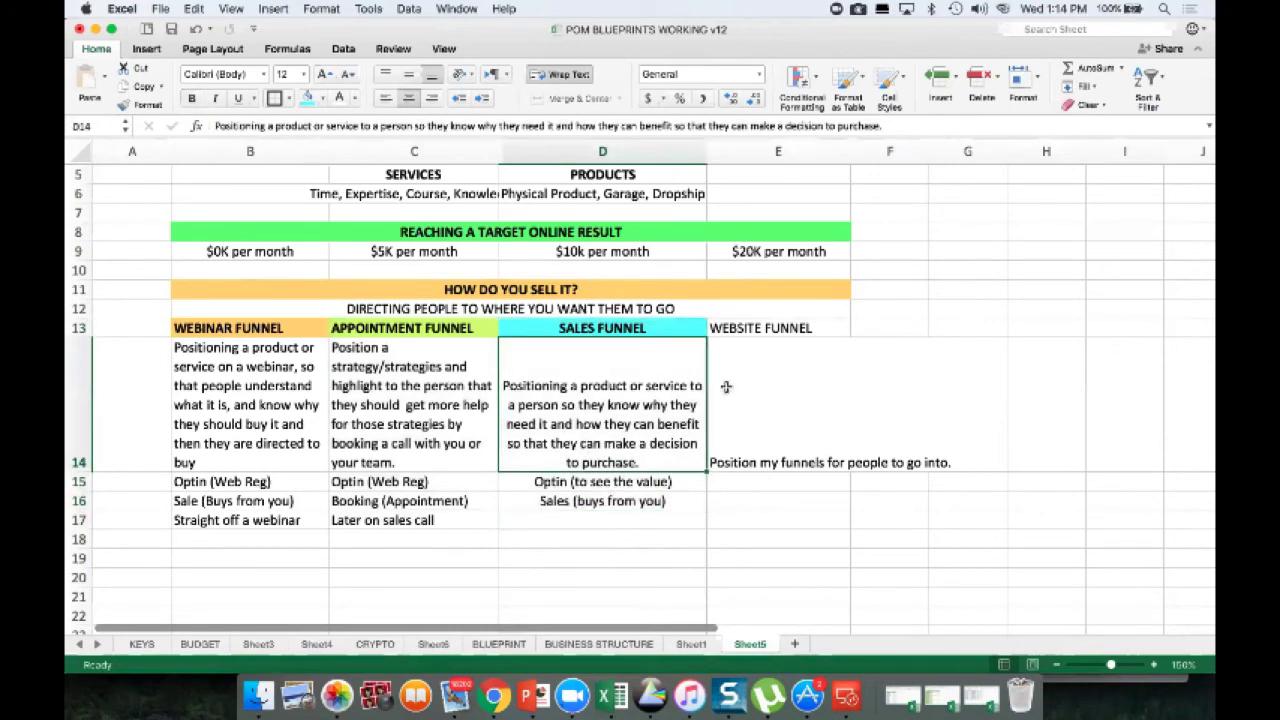
{"action": "left_click", "coordinate": [290, 332]}
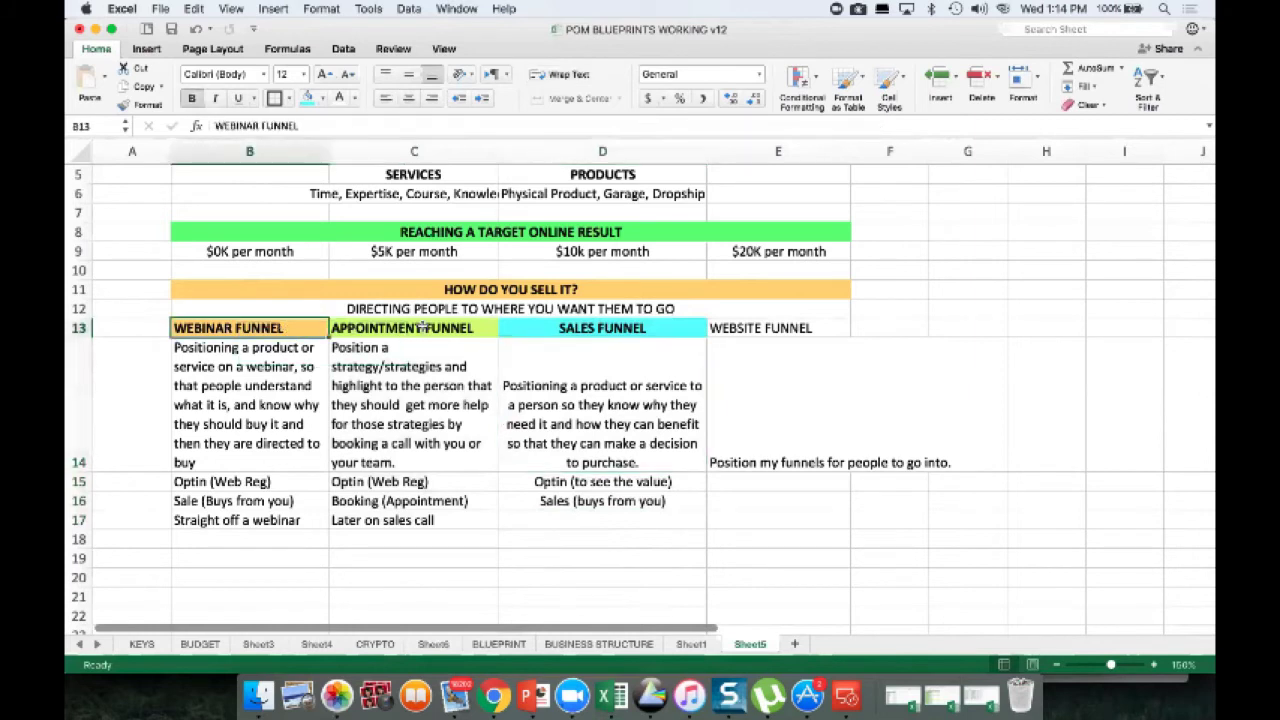
{"action": "left_click", "coordinate": [603, 322]}
{"action": "left_click", "coordinate": [286, 324]}
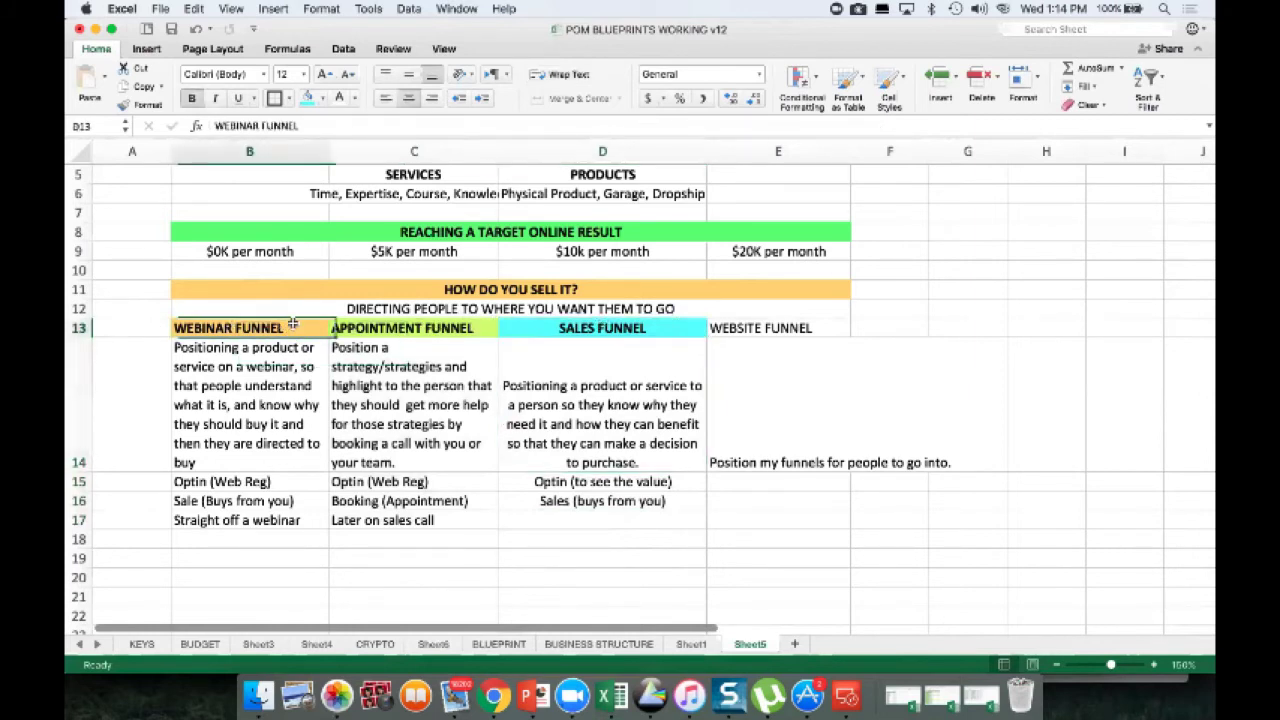
{"action": "left_click", "coordinate": [568, 424], "text": "shift"}
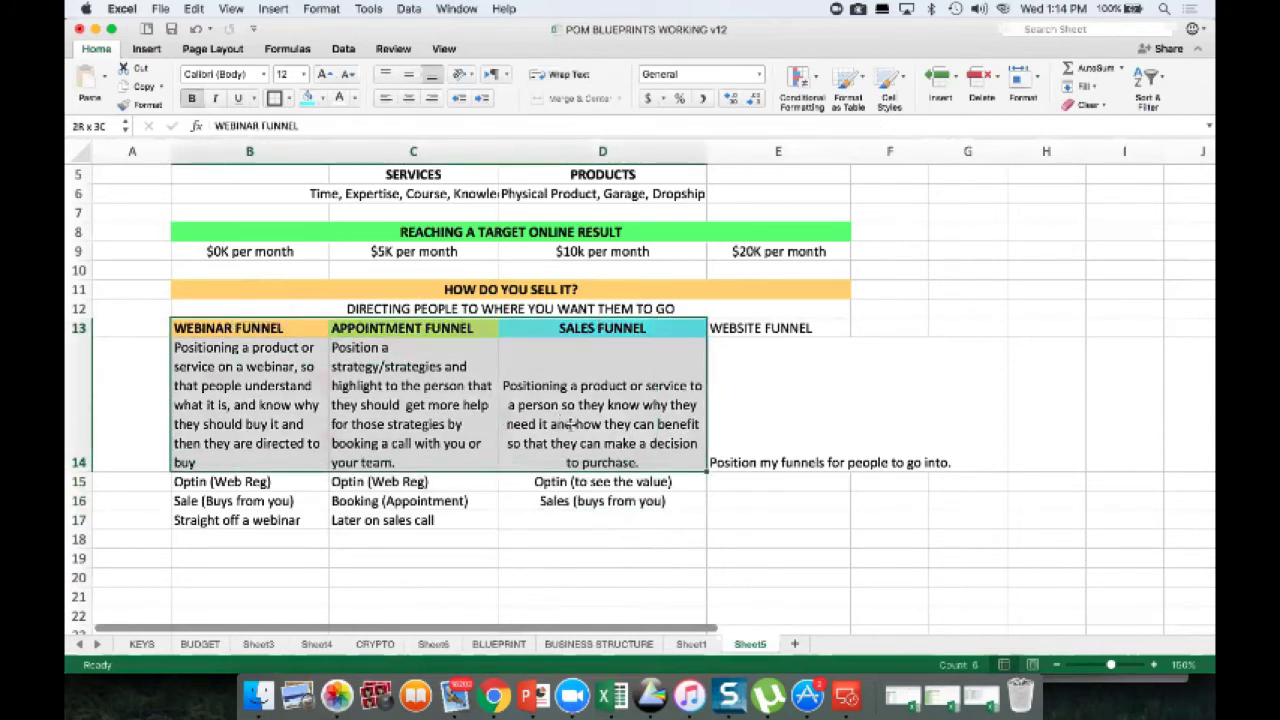
Step: Move the webinar, appointment and sales funnel block B13:D17 down one row so it starts in B14
{"action": "left_click", "coordinate": [571, 524], "text": "shift"}
{"action": "key", "text": "super+x"}
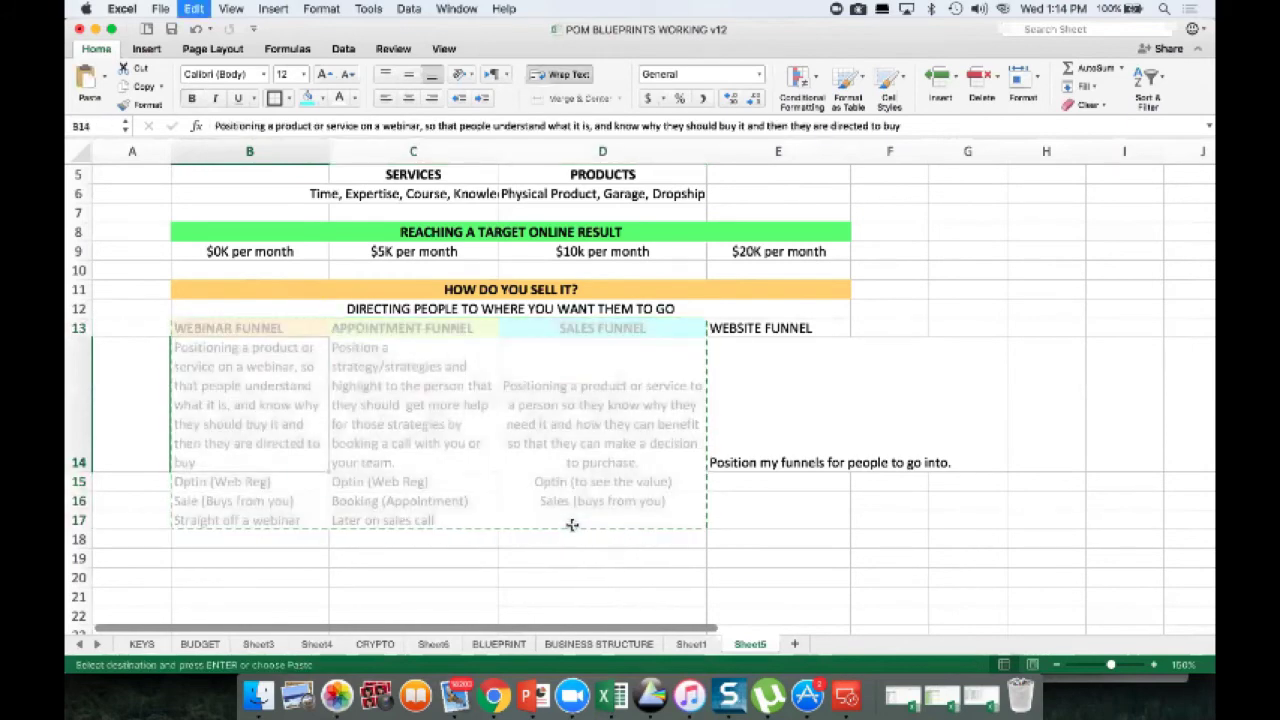
{"action": "key", "text": "Return"}
Step: Format the WEBSITE FUNNEL heading in E13 as bold white text on a black fill
{"action": "key", "text": "Right"}
{"action": "key", "text": "Right"}
{"action": "key", "text": "Right"}
{"action": "key", "text": "Up"}
{"action": "key", "text": "super+b"}
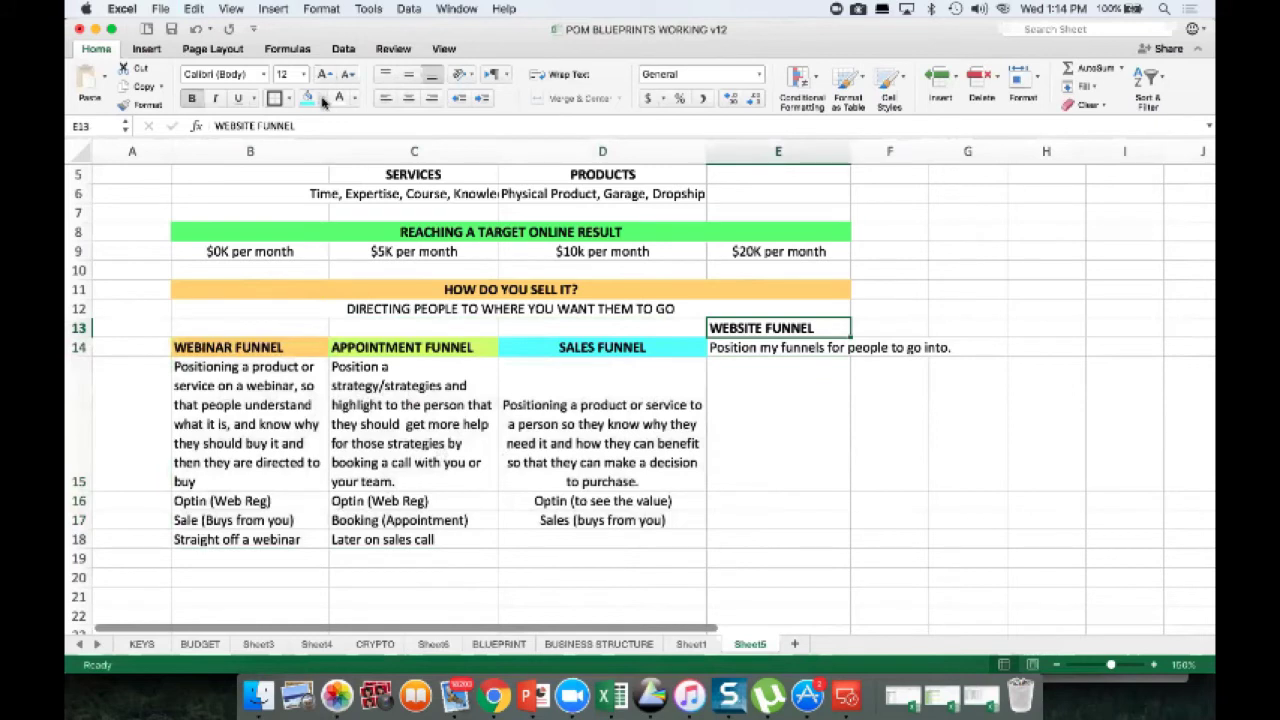
{"action": "left_click", "coordinate": [323, 99]}
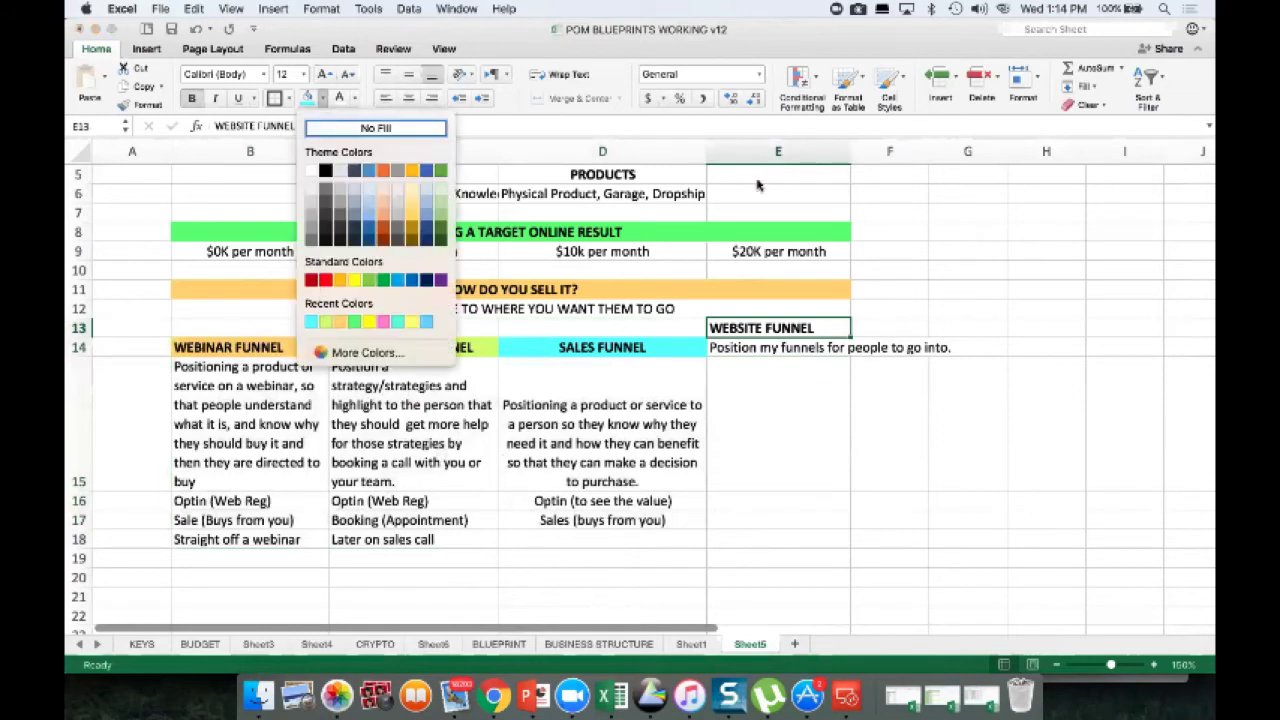
{"action": "left_click", "coordinate": [325, 170]}
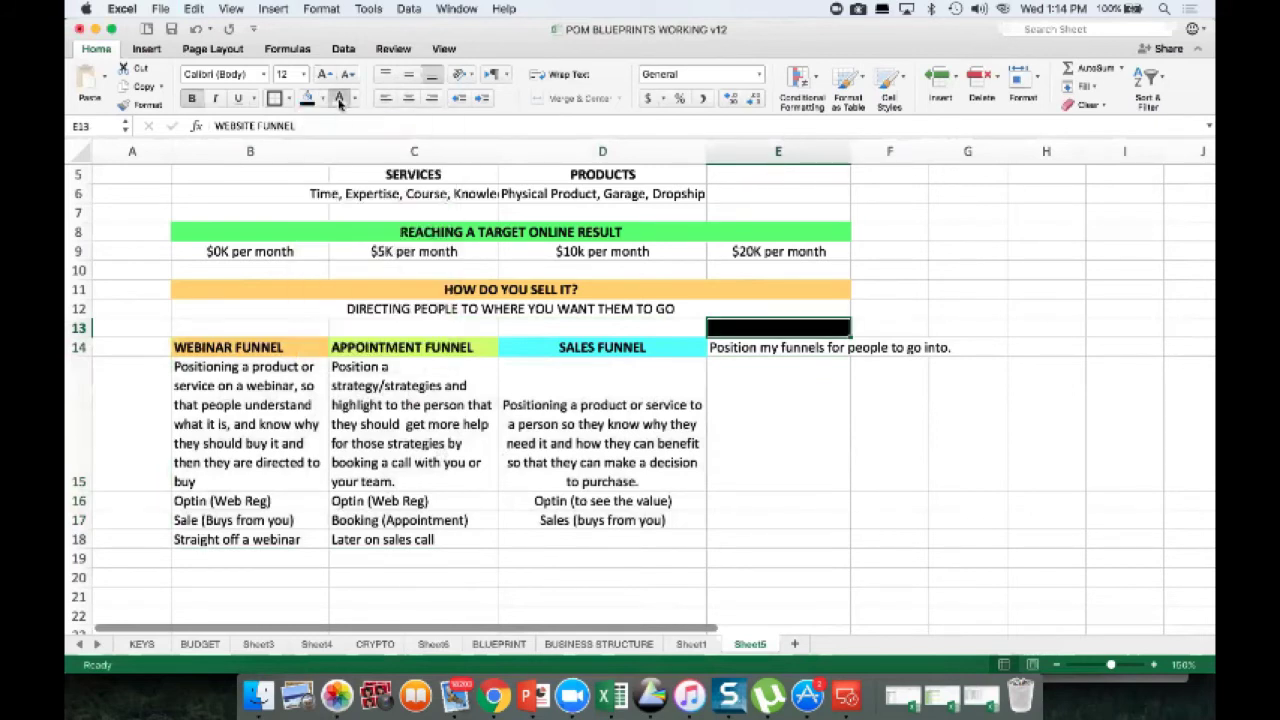
{"action": "left_click", "coordinate": [754, 423]}
{"action": "left_click", "coordinate": [754, 330]}
Step: Wrap the website funnel description in E14 within its cell
{"action": "left_click", "coordinate": [766, 348]}
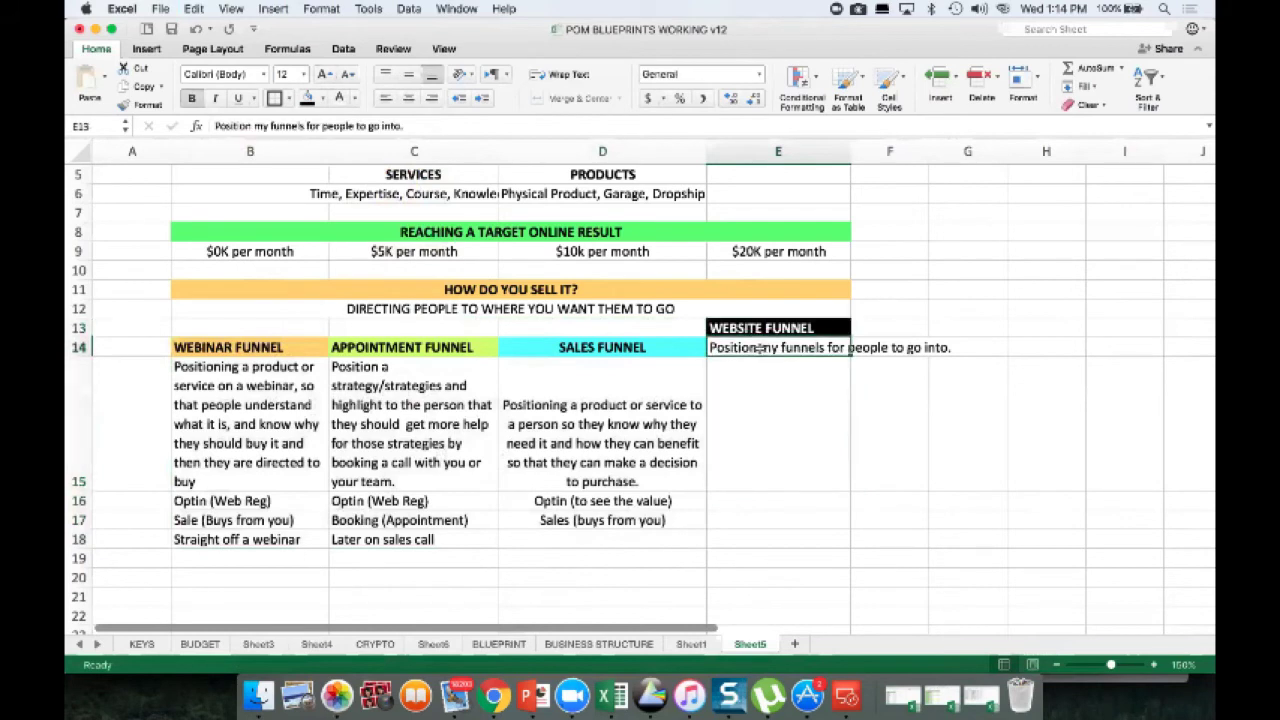
{"action": "left_click", "coordinate": [585, 77]}
{"action": "left_click", "coordinate": [768, 392]}
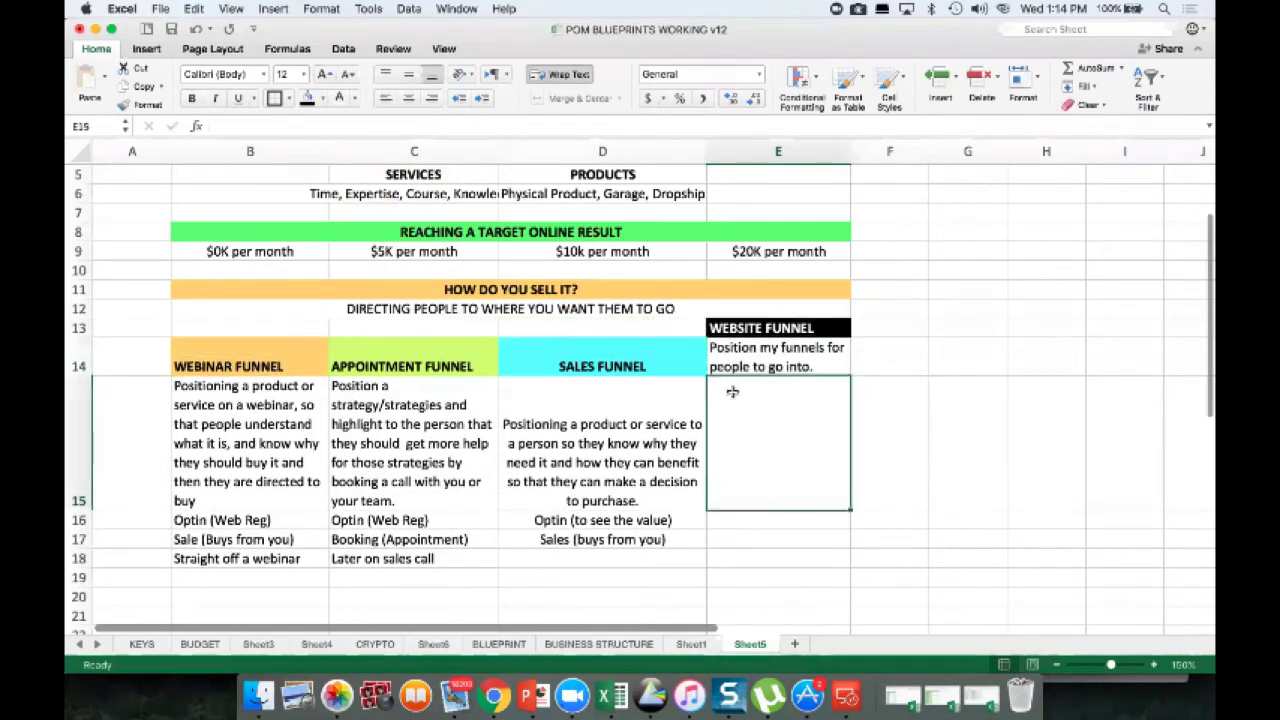
{"action": "type", "text": "Move"}
{"action": "key", "text": "Escape"}
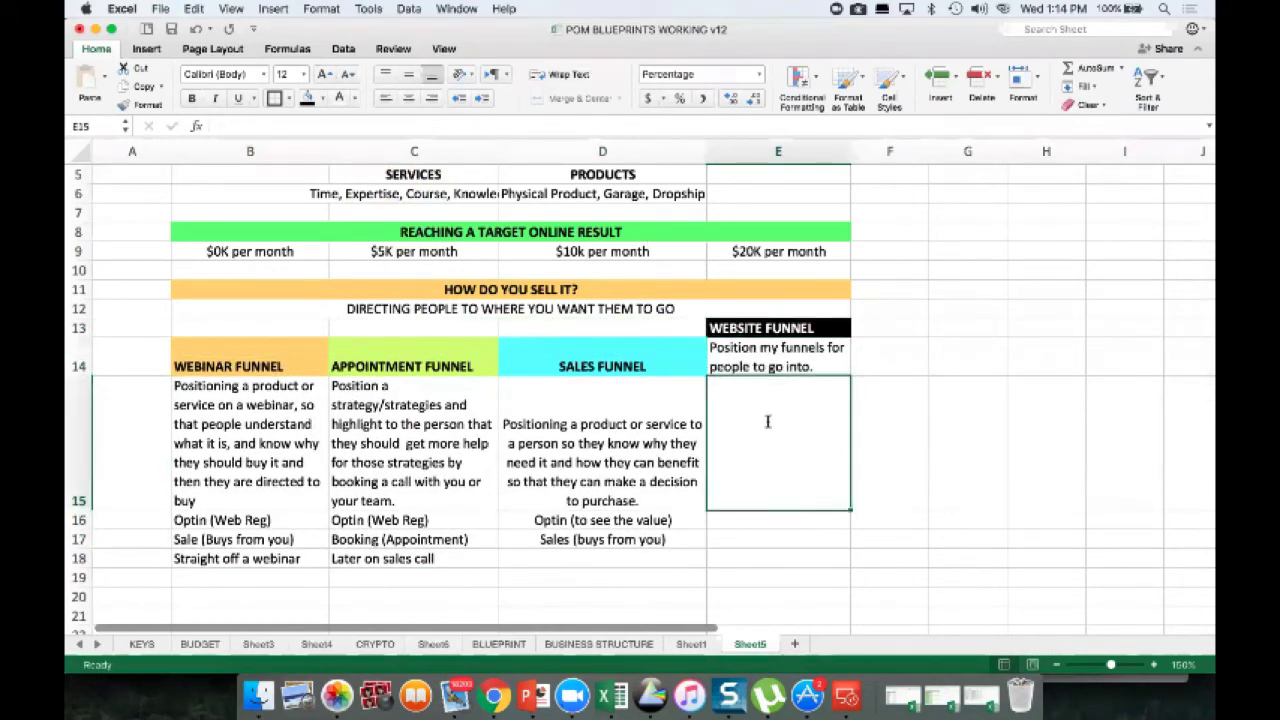
{"action": "key", "text": "Up"}
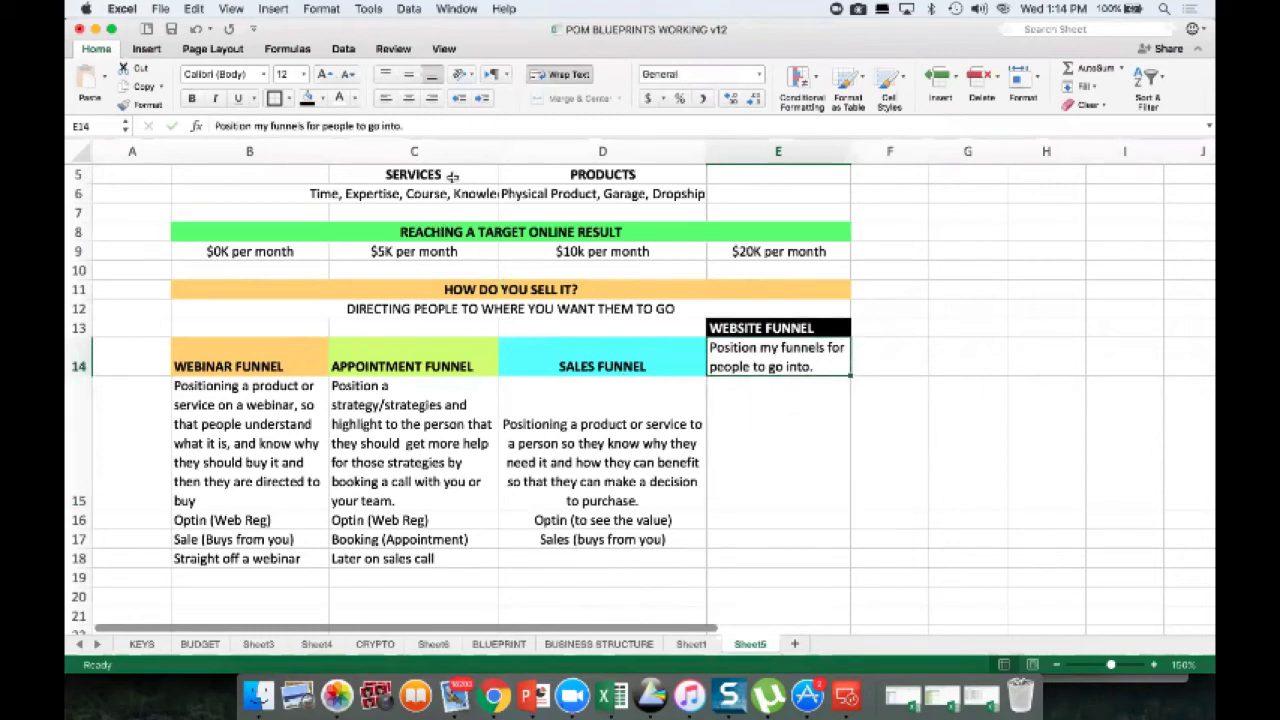
{"action": "key", "text": "Down"}
{"action": "key", "text": "Up"}
{"action": "key", "text": "Left"}
{"action": "key", "text": "Left"}
{"action": "key", "text": "Up"}
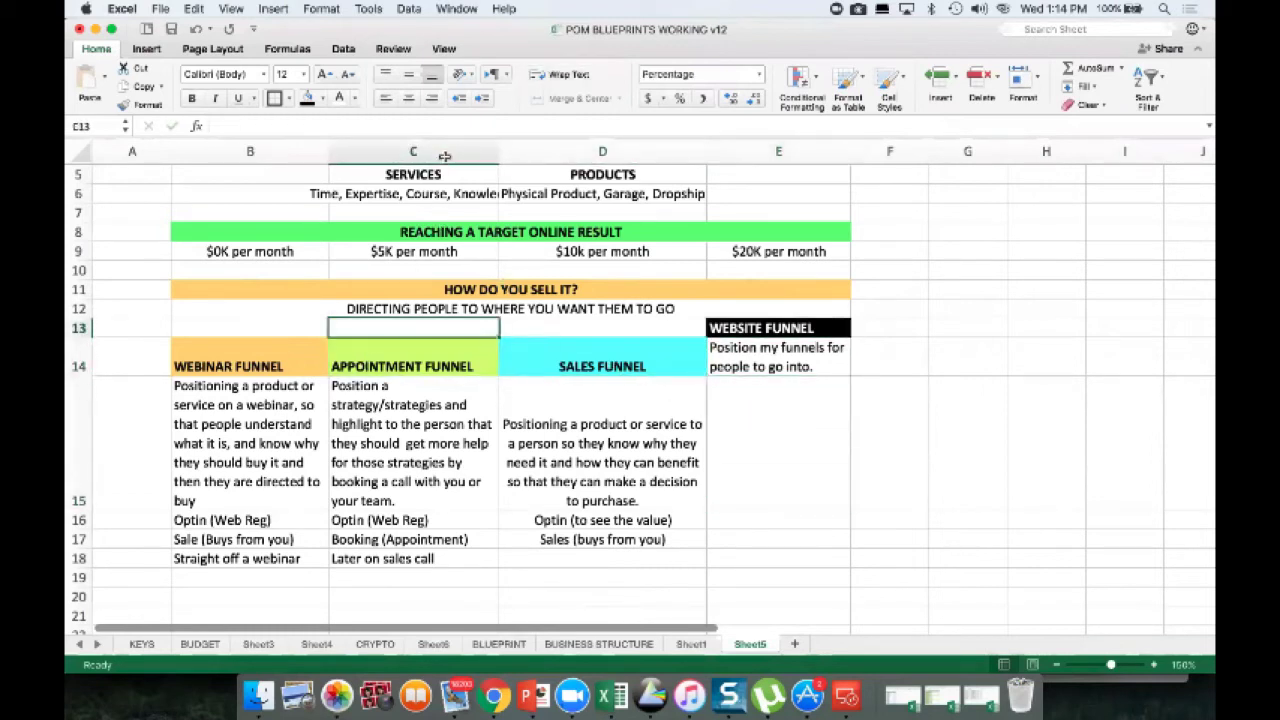
{"action": "key", "text": "Up"}
{"action": "key", "text": "Down"}
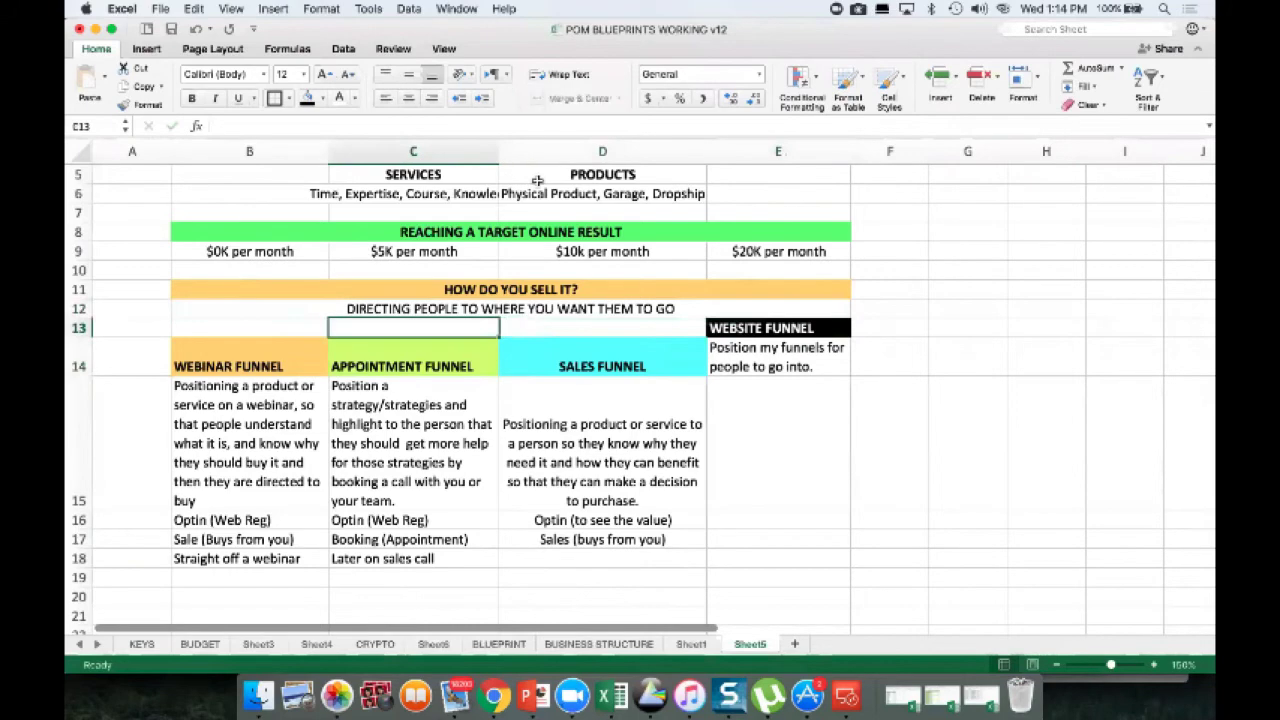
Step: Move all four funnel columns in B13:E19 down one row, leaving row 13 empty above them
{"action": "key", "text": "Left"}
{"action": "key", "text": "shift+Right"}
{"action": "key", "text": "shift+Right"}
{"action": "key", "text": "shift+Right"}
{"action": "key", "text": "shift+Down"}
{"action": "key", "text": "shift+Down"}
{"action": "key", "text": "shift+Down"}
{"action": "key", "text": "shift+Down"}
{"action": "key", "text": "shift+Down"}
{"action": "key", "text": "shift+Down"}
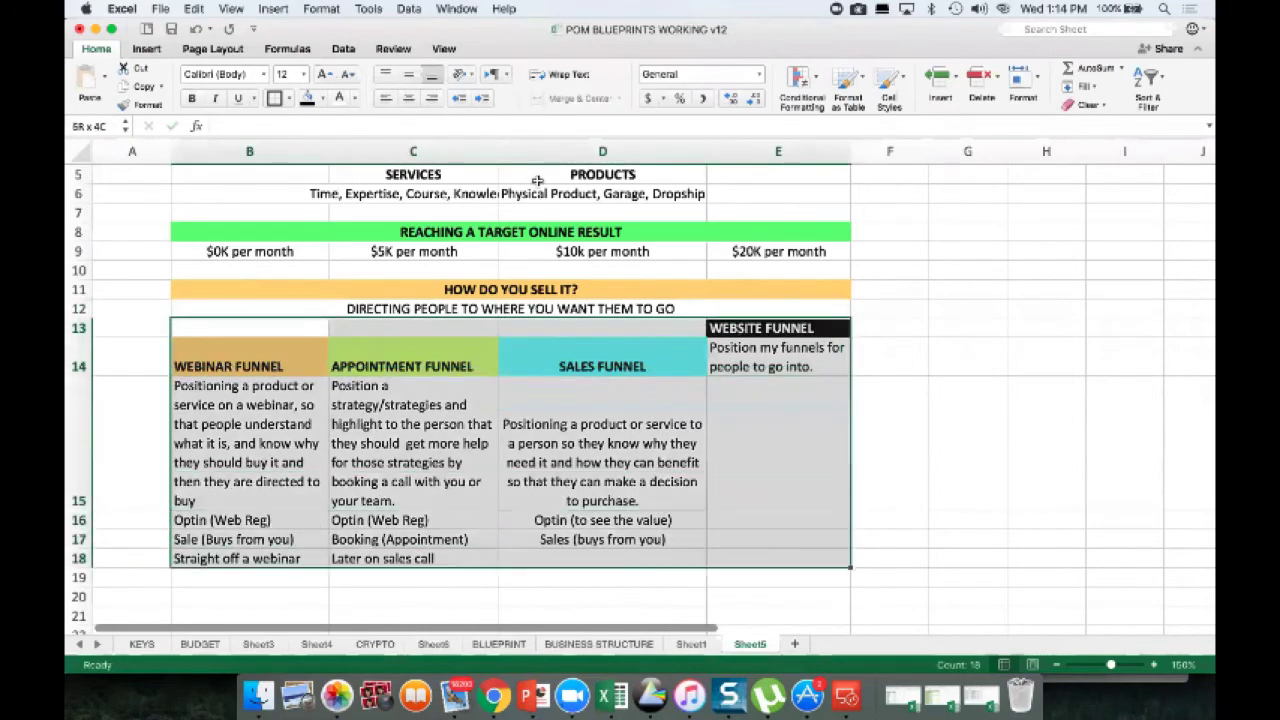
{"action": "key", "text": "super+c"}
{"action": "key", "text": "super+z"}
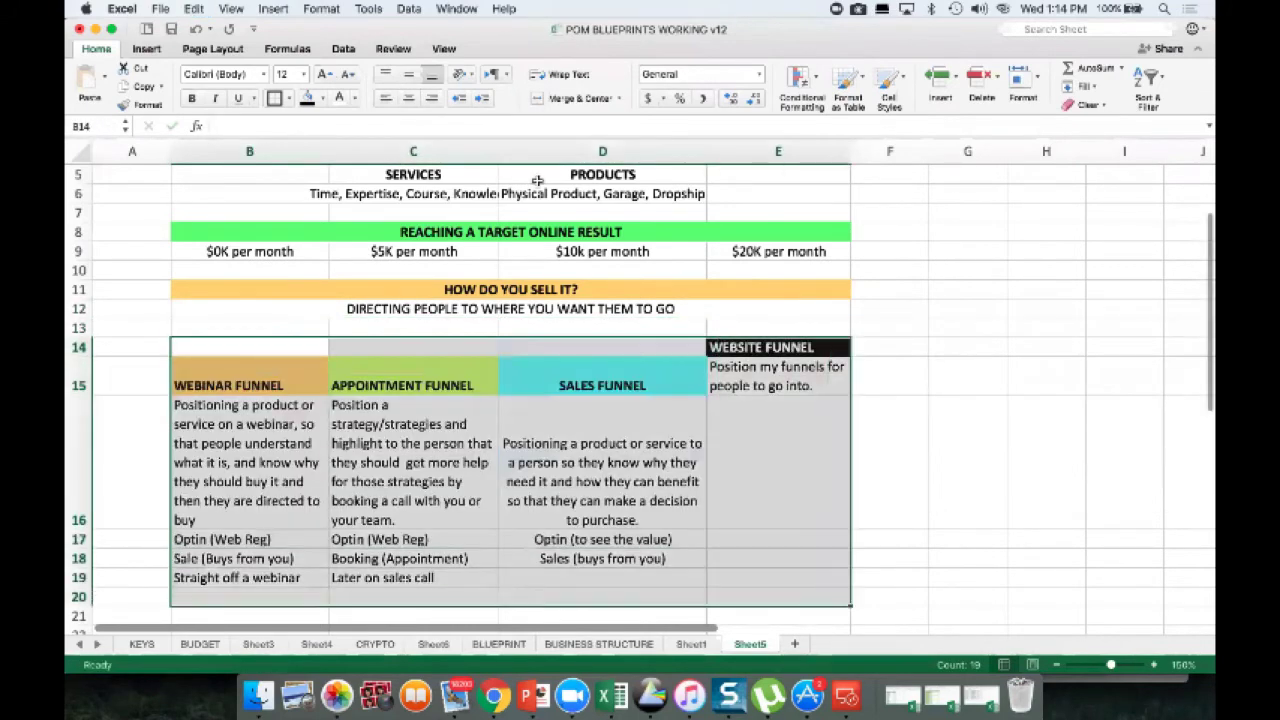
Step: Enter the heading "TRAFFIC WE CONTROL" in B13, above the webinar funnel column
{"action": "key", "text": "Right"}
{"action": "key", "text": "Left"}
{"action": "key", "text": "Left"}
{"action": "key", "text": "Left"}
{"action": "type", "text": "TR"}
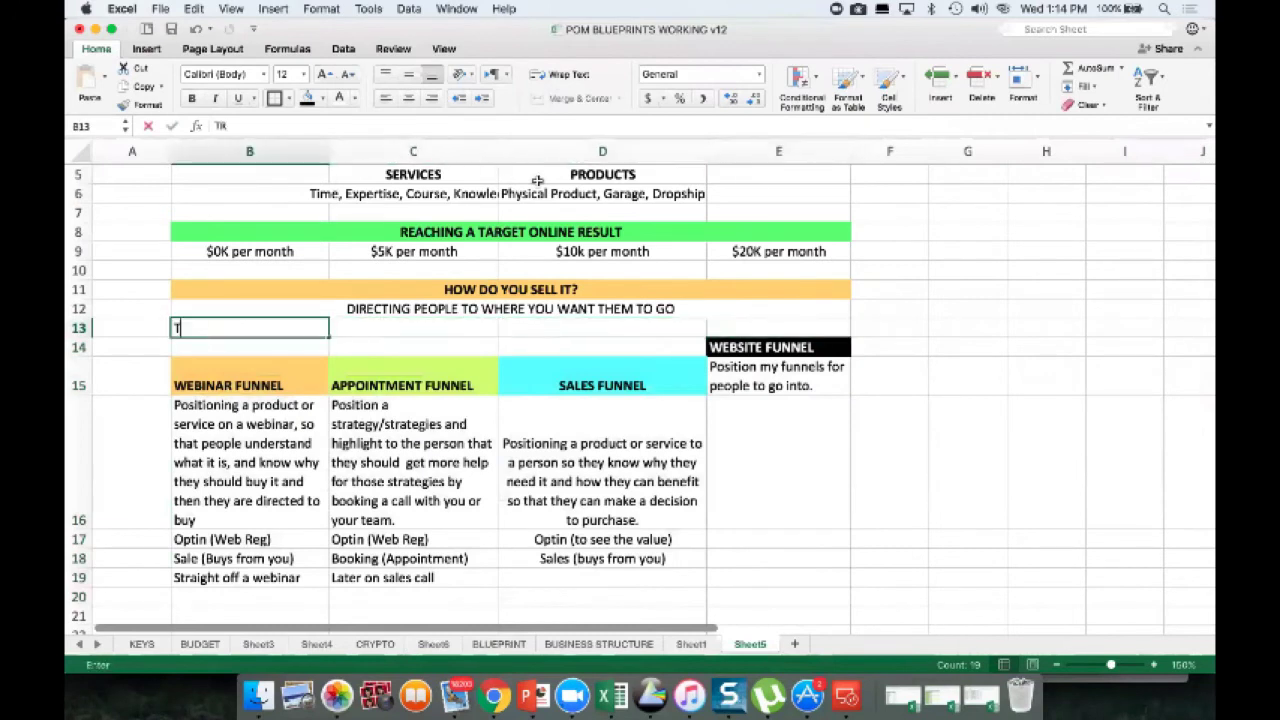
{"action": "type", "text": "AFFIC WE CONTROL"}
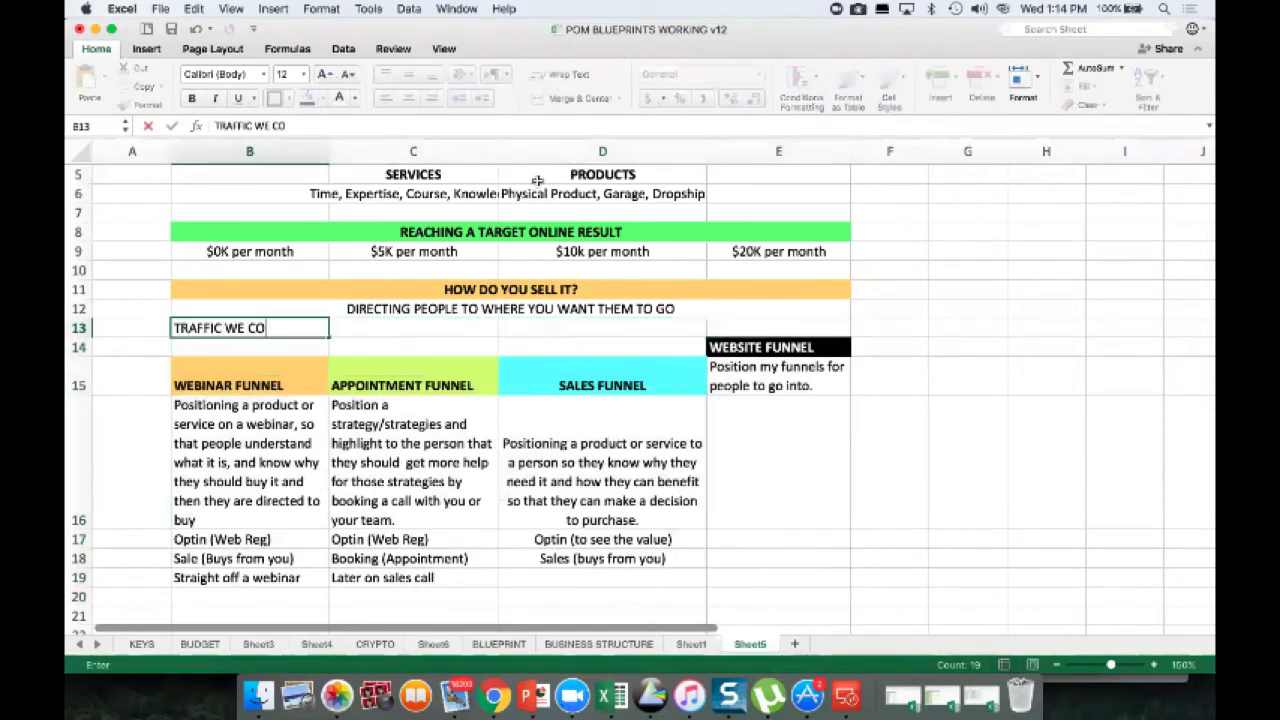
Step: Enter "WE DON'T CONTROl" in E13, above the website funnel heading
{"action": "key", "text": "Tab"}
{"action": "key", "text": "Tab"}
{"action": "key", "text": "Tab"}
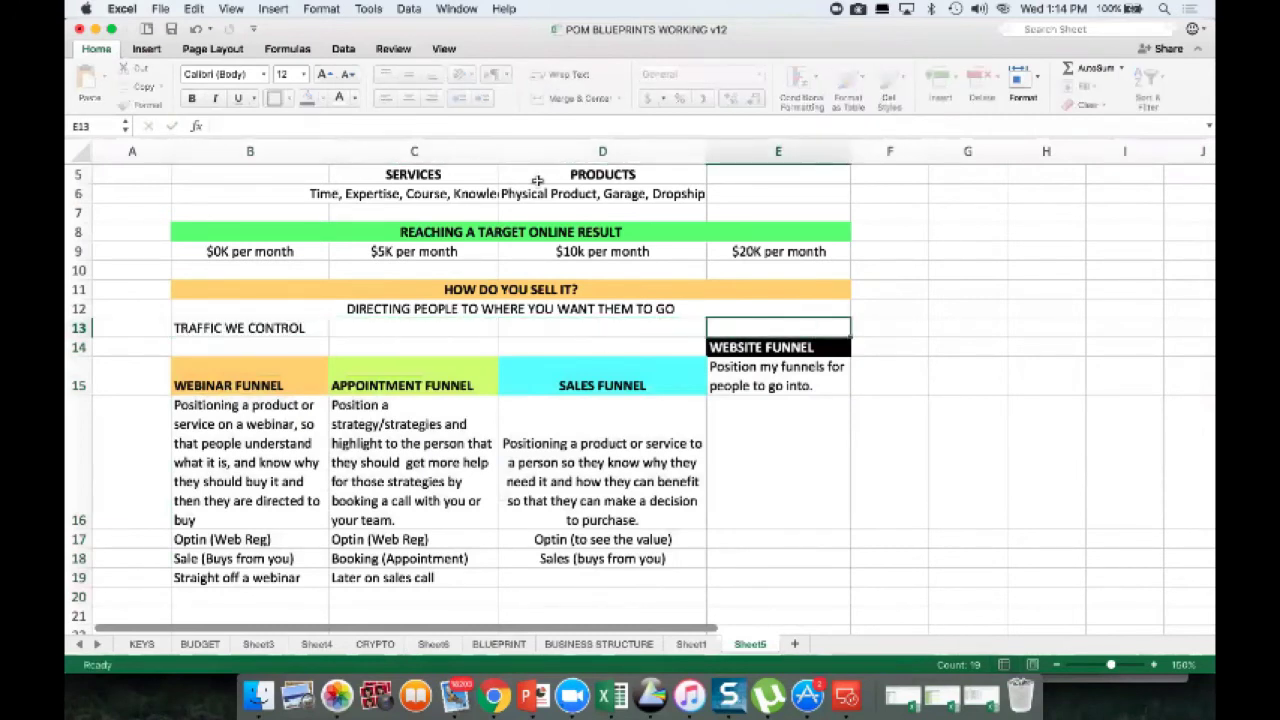
{"action": "type", "text": "WE DON"}
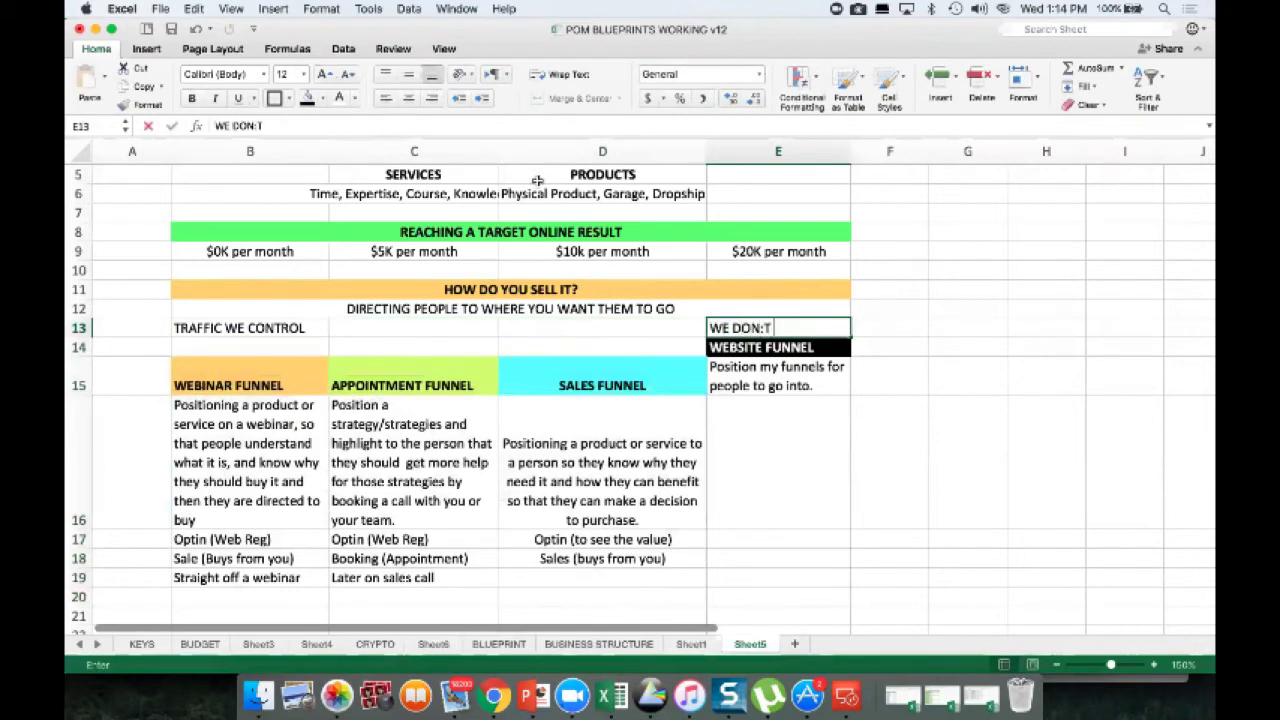
{"action": "type", "text": "'T CONTROL"}
{"action": "key", "text": "BackSpace"}
{"action": "key", "text": "BackSpace"}
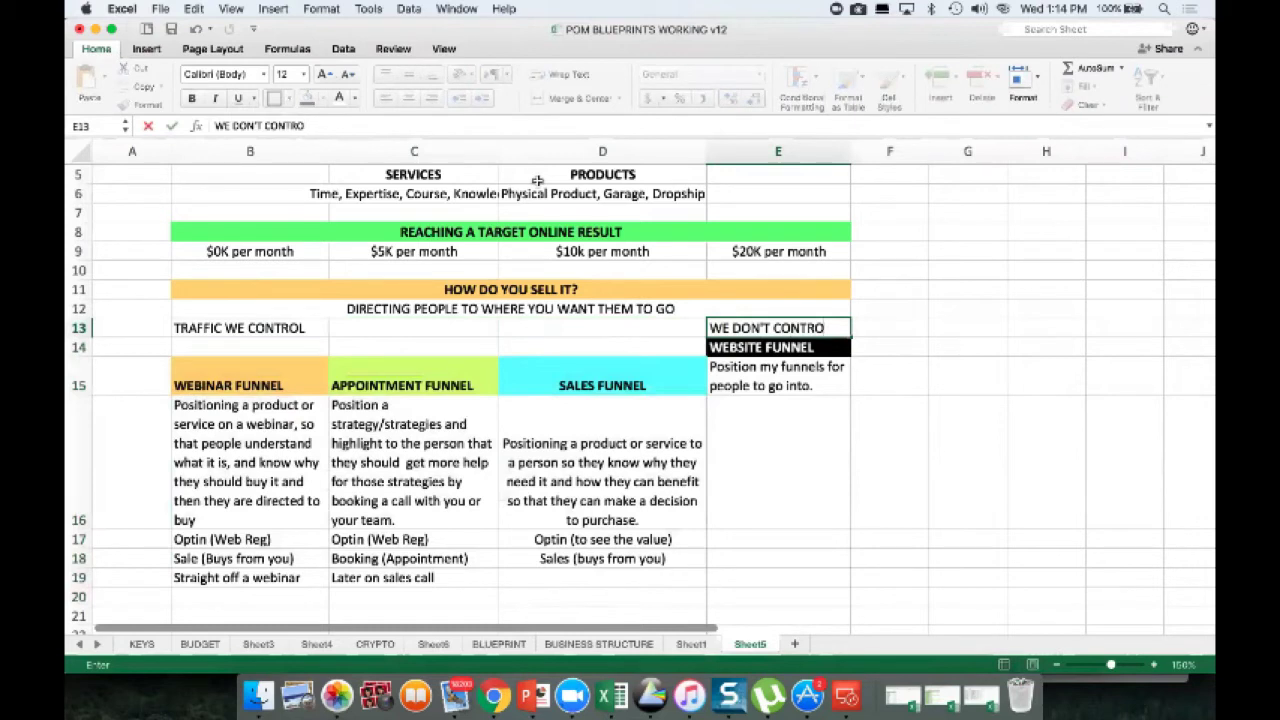
{"action": "key", "text": "Return"}
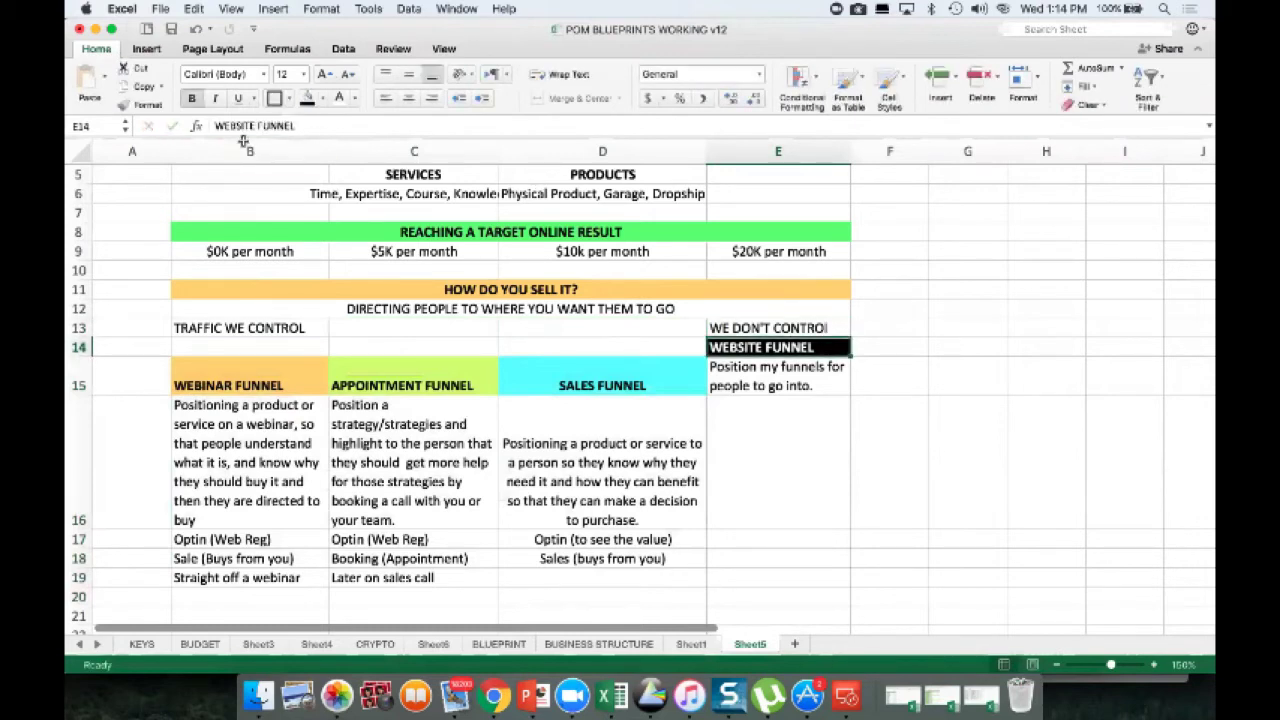
Step: Insert a blank row above the website funnel heading and enter "Google Browsing Traffic" in E14
{"action": "left_click", "coordinate": [78, 347]}
{"action": "right_click", "coordinate": [79, 350]}
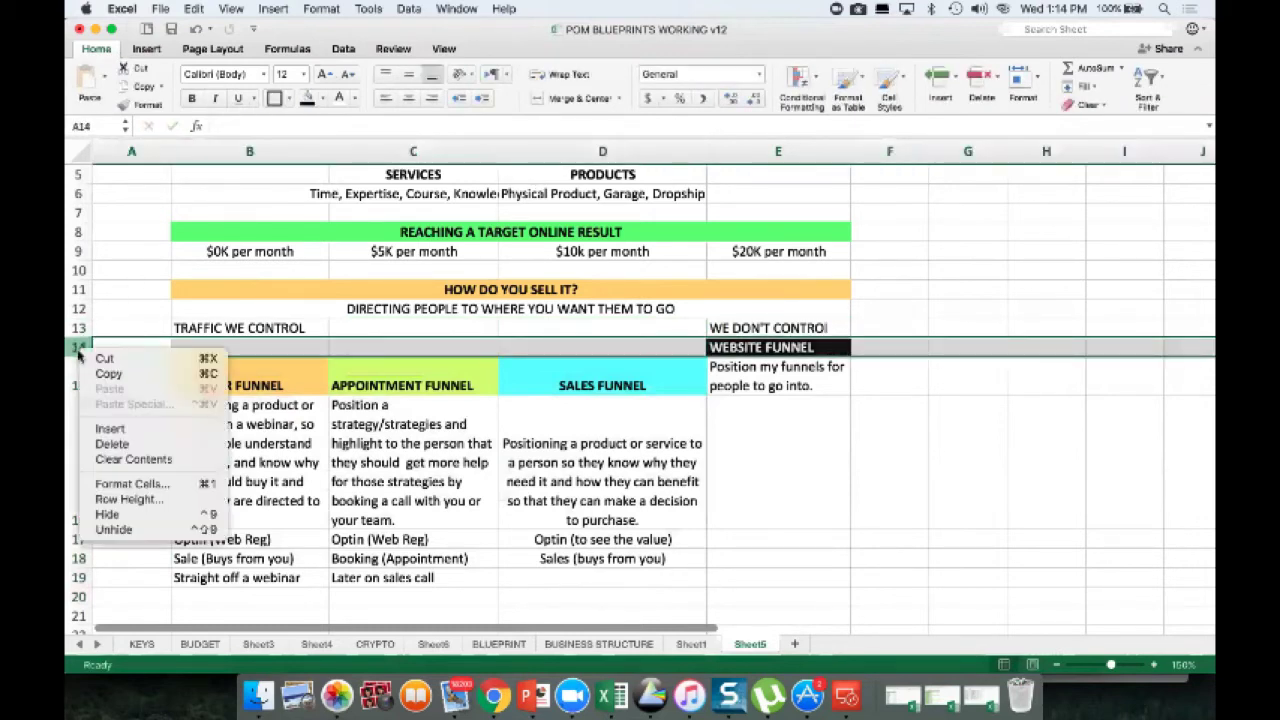
{"action": "left_click", "coordinate": [110, 428]}
{"action": "left_click", "coordinate": [763, 347]}
{"action": "type", "text": "Google Browsin"}
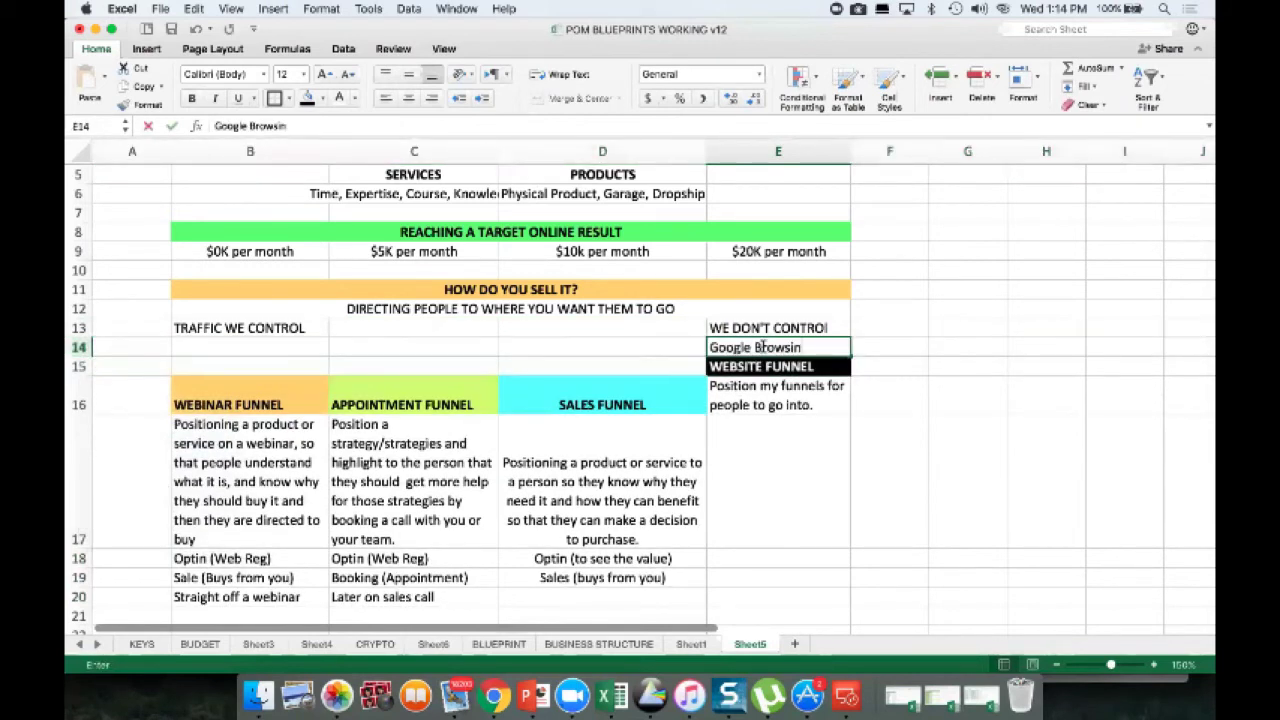
{"action": "type", "text": "g Traffic"}
{"action": "key", "text": "Return"}
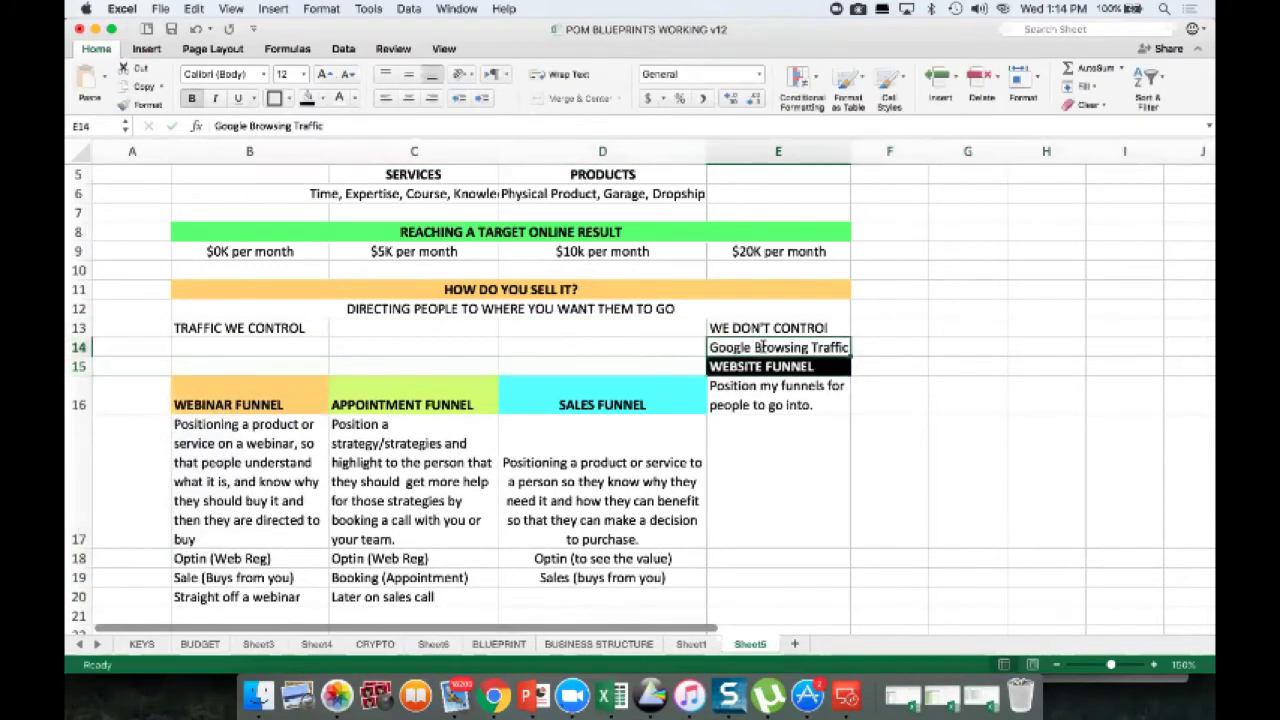
Step: Enter "Facebook Ads, YouTube Ads, Direct people, to a succinct)" in B14, below the TRAFFIC WE CONTROL heading
{"action": "key", "text": "Left"}
{"action": "key", "text": "Left"}
{"action": "key", "text": "Left"}
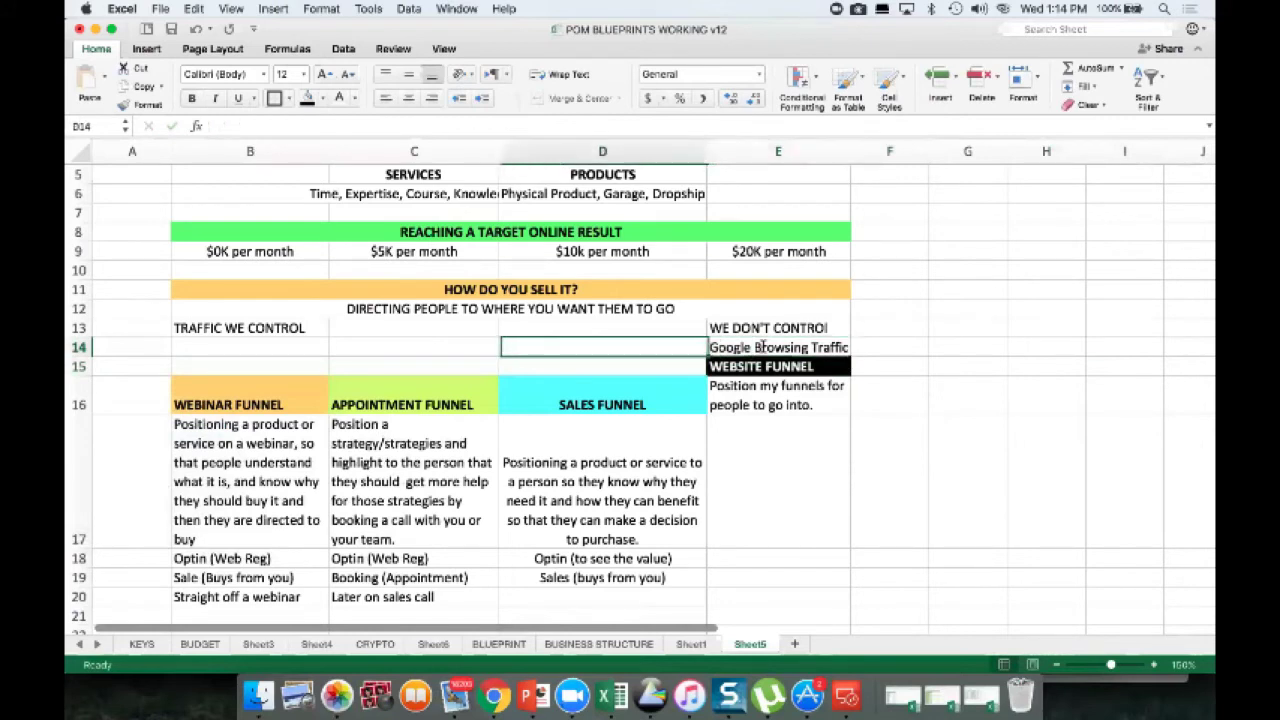
{"action": "type", "text": "Fa"}
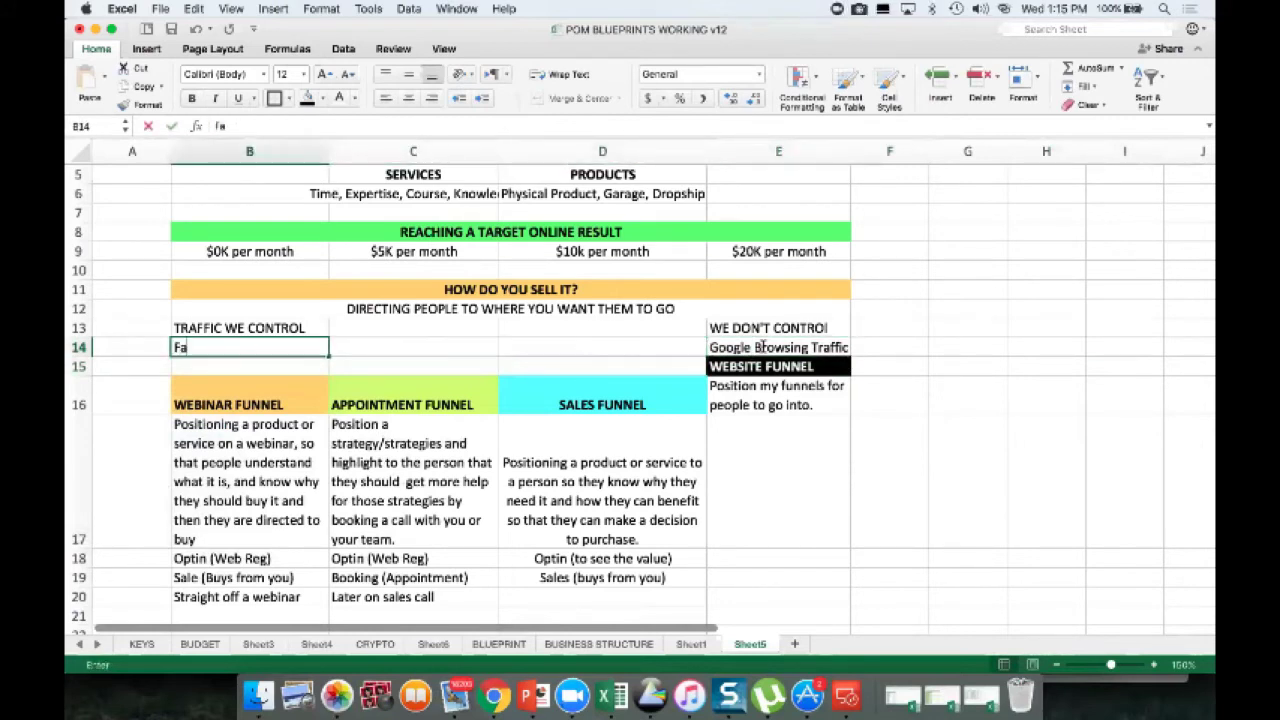
{"action": "type", "text": "cebook Ads, YouTube Ads"}
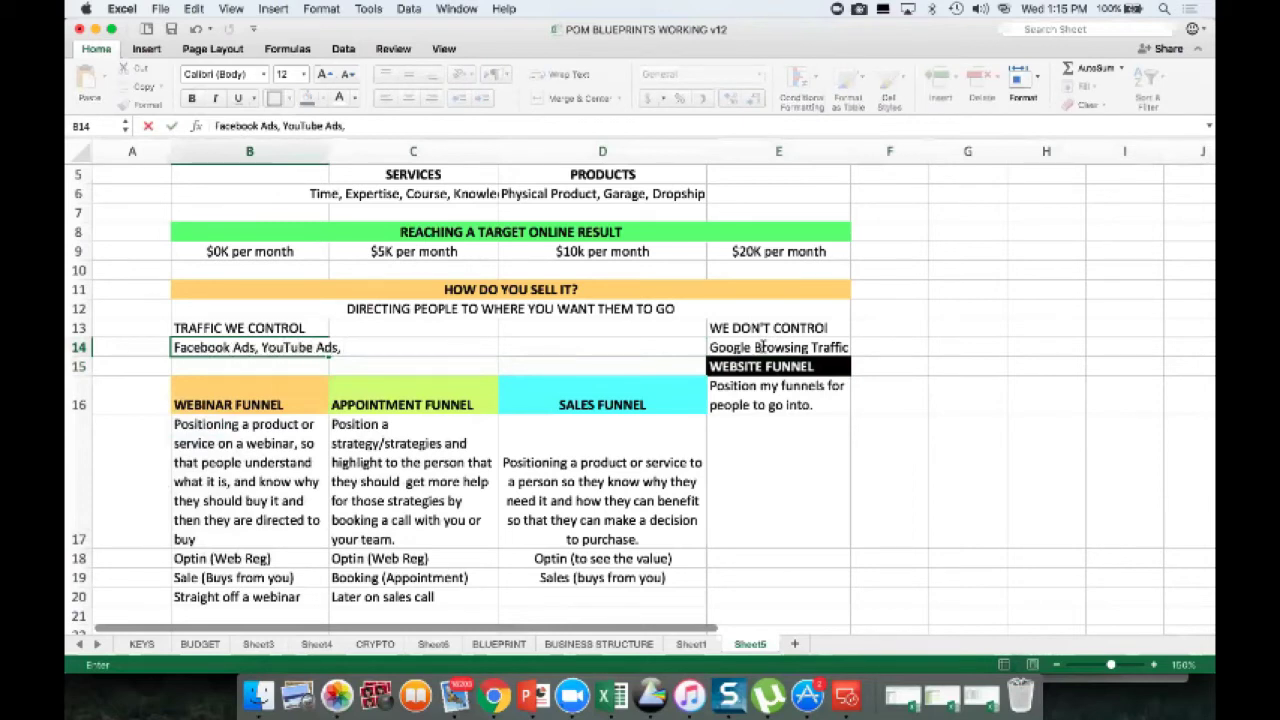
{"action": "type", "text": ", Direct peopl"}
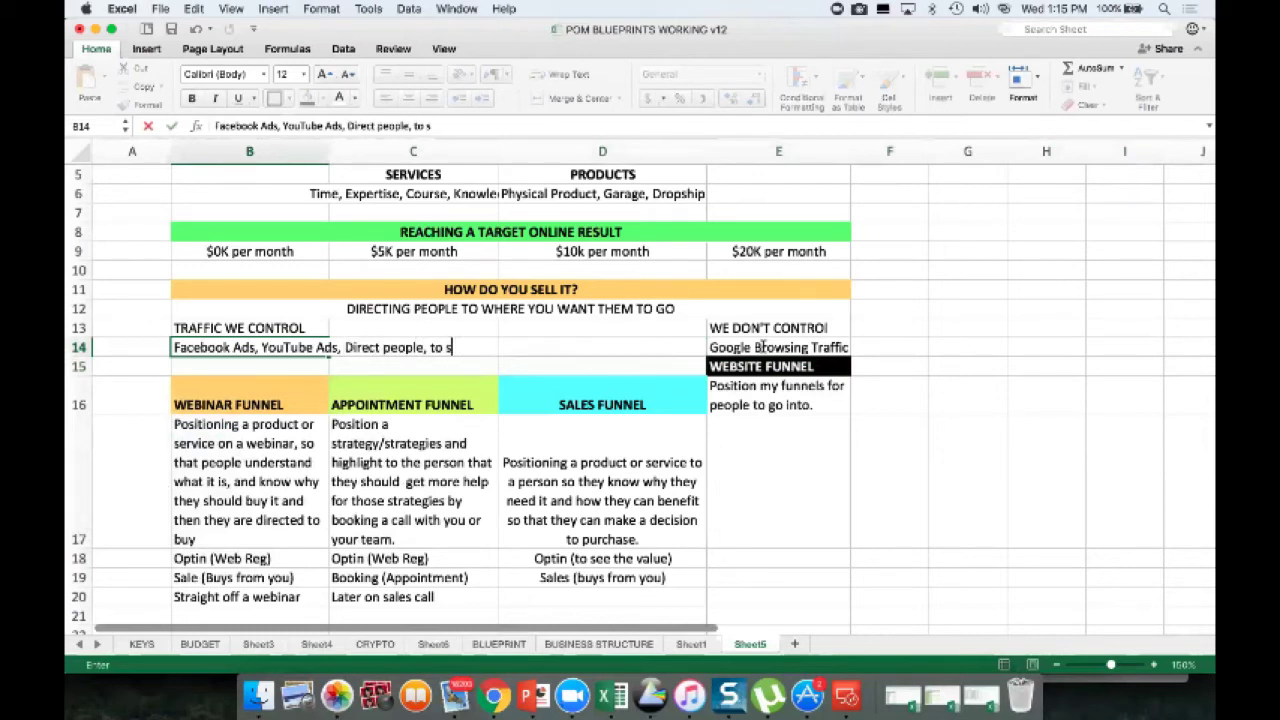
{"action": "type", "text": "e, to a s cu"}
{"action": "type", "text": "ucc"}
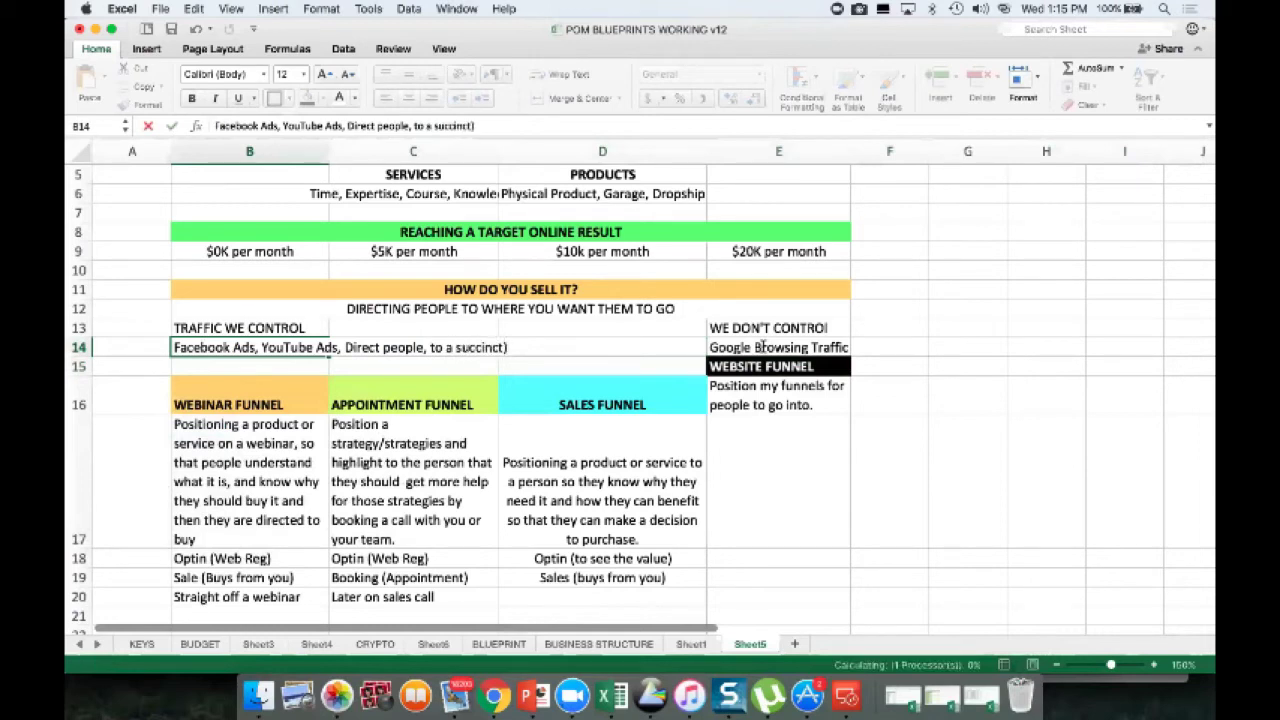
{"action": "key", "text": "Tab"}
Step: Widen column E so the website funnel texts have more room
{"action": "key", "text": "Tab"}
{"action": "key", "text": "Tab"}
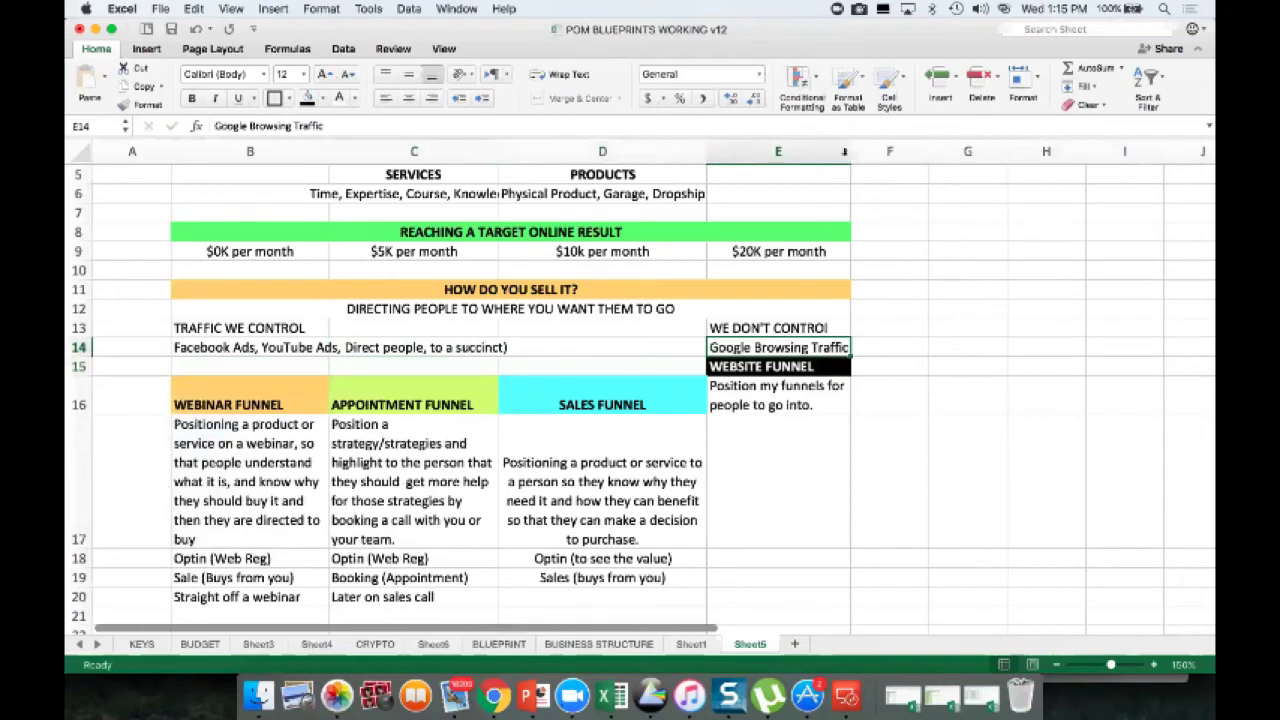
{"action": "left_click", "coordinate": [845, 150]}
{"action": "left_click_drag", "start_coordinate": [849, 150], "coordinate": [903, 150]}
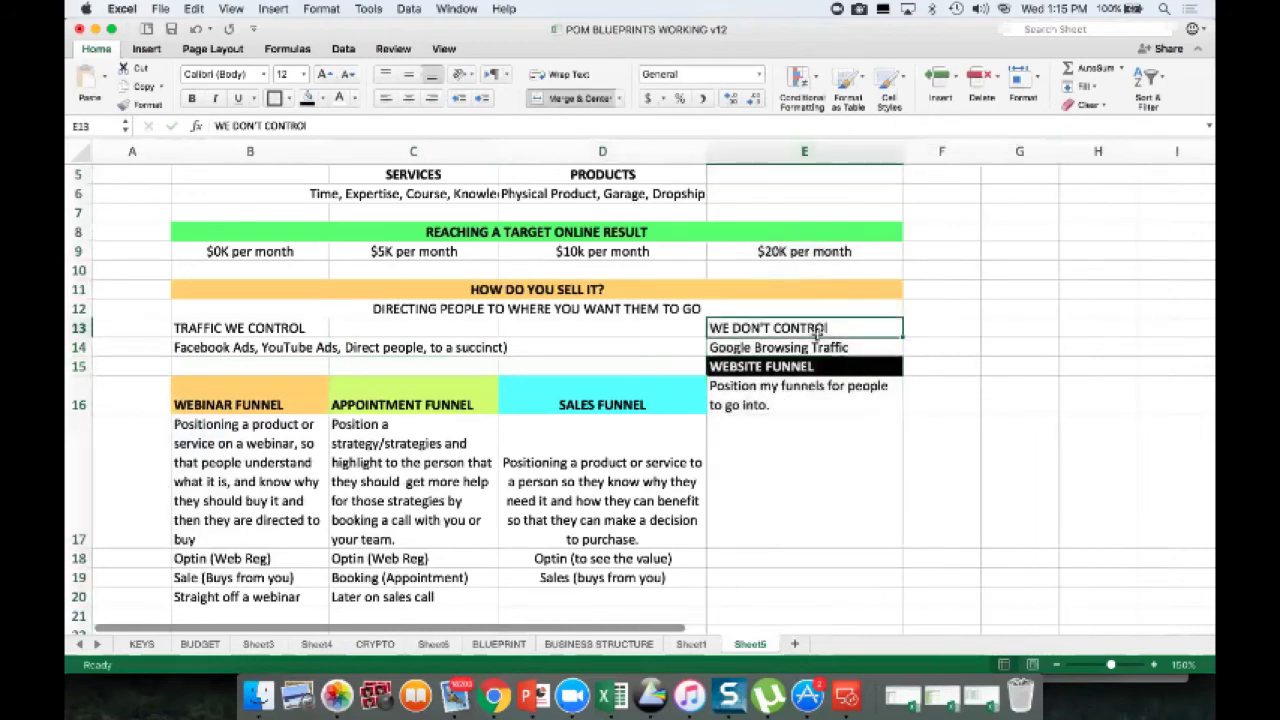
Step: Switch to Chrome and examine the rental management website's home page and its Investors menu as a website example
{"action": "left_click", "coordinate": [494, 696]}
{"action": "mouse_move", "coordinate": [710, 158]}
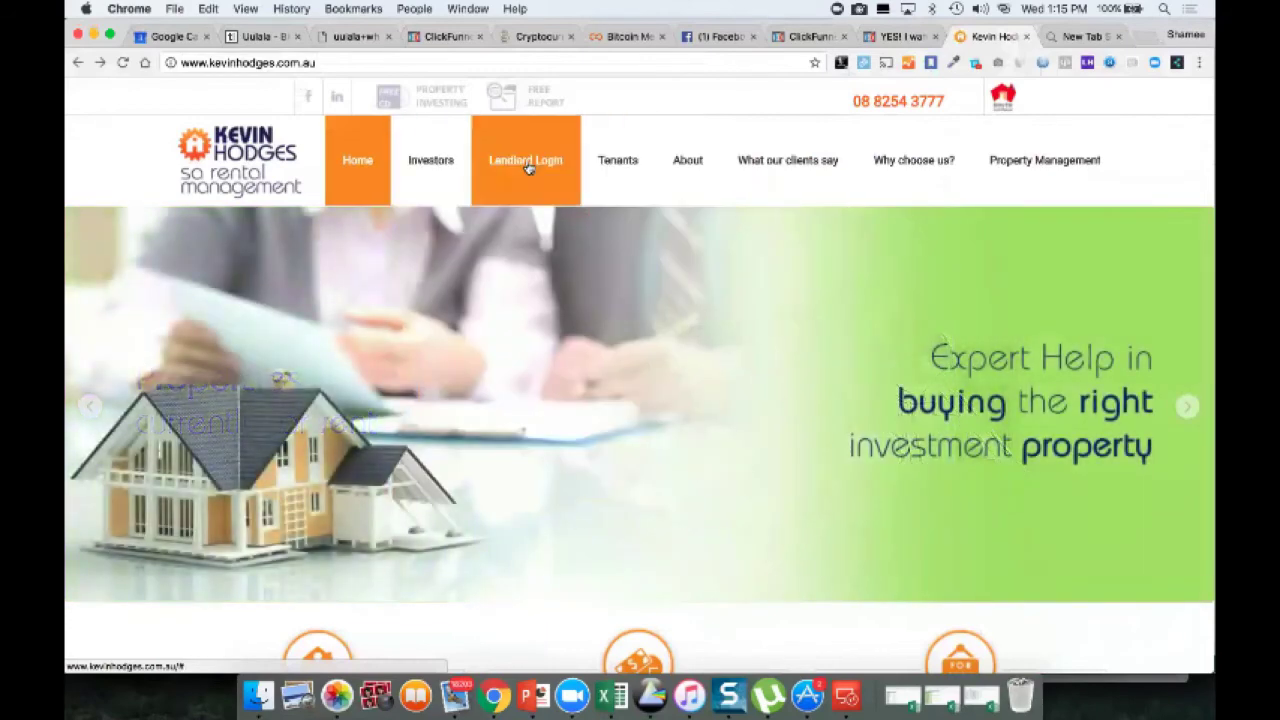
{"action": "mouse_move", "coordinate": [409, 149]}
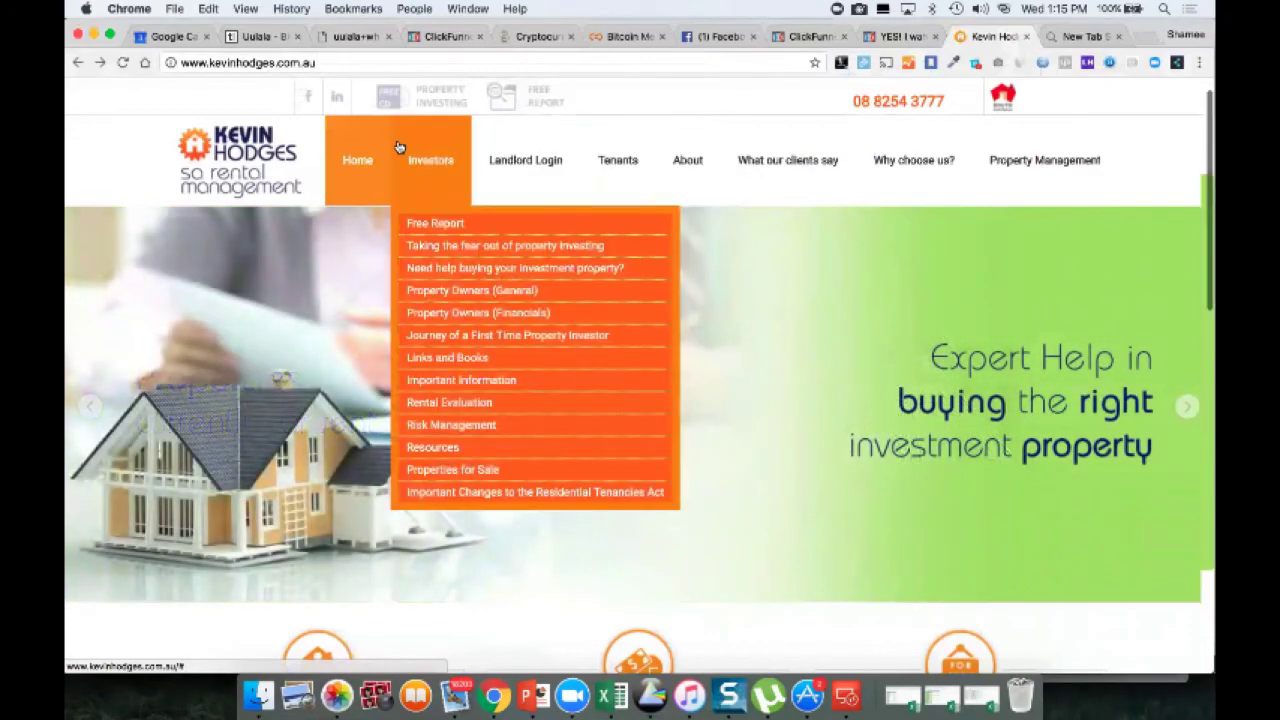
{"action": "scroll", "coordinate": [420, 160], "scroll_direction": "down", "scroll_amount": 3}
{"action": "scroll", "coordinate": [466, 168], "scroll_direction": "up", "scroll_amount": 3}
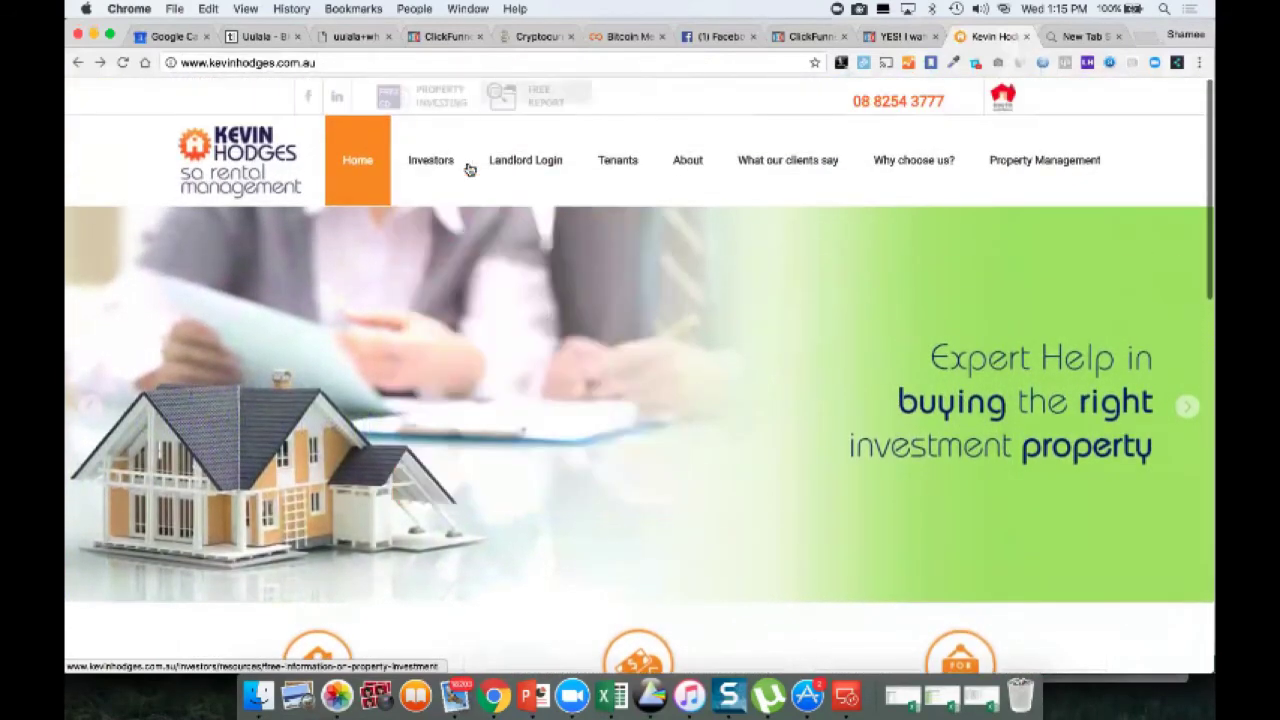
{"action": "mouse_move", "coordinate": [429, 171]}
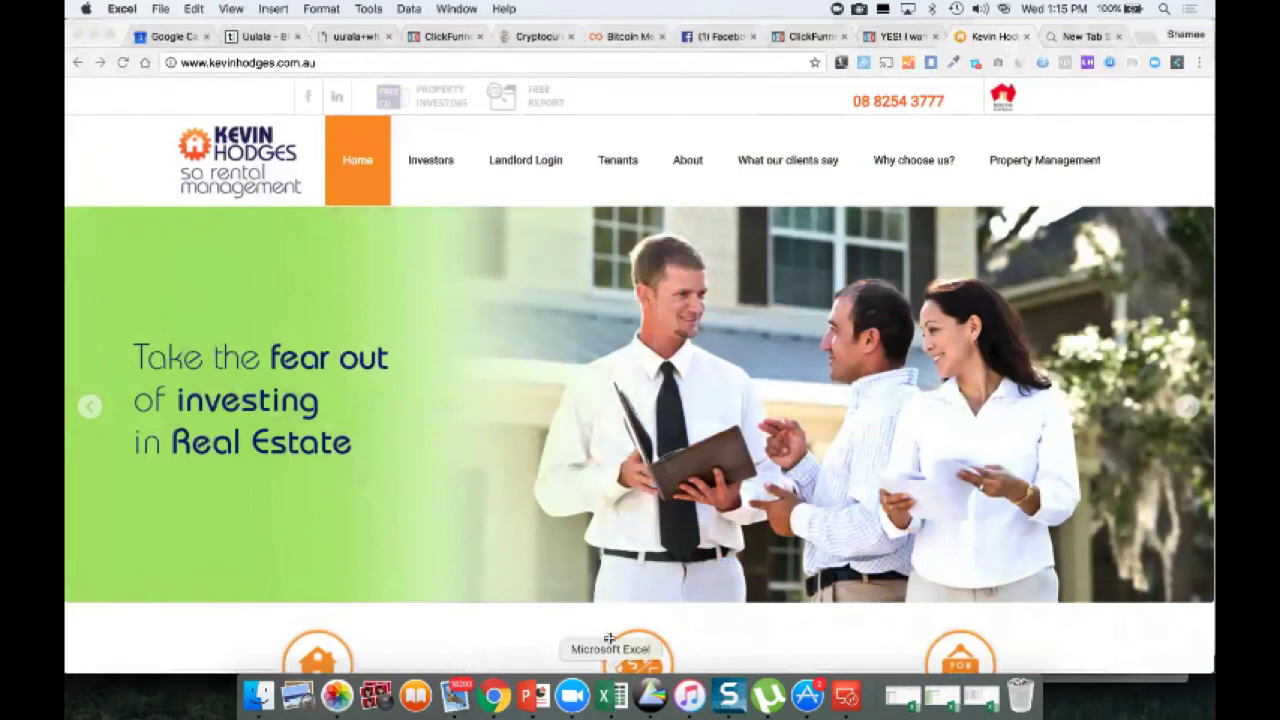
Step: Return to Excel and merge and center the TRAFFIC WE CONTROL heading across B13:D13
{"action": "left_click", "coordinate": [609, 694]}
{"action": "left_click", "coordinate": [602, 480]}
{"action": "left_click", "coordinate": [785, 331]}
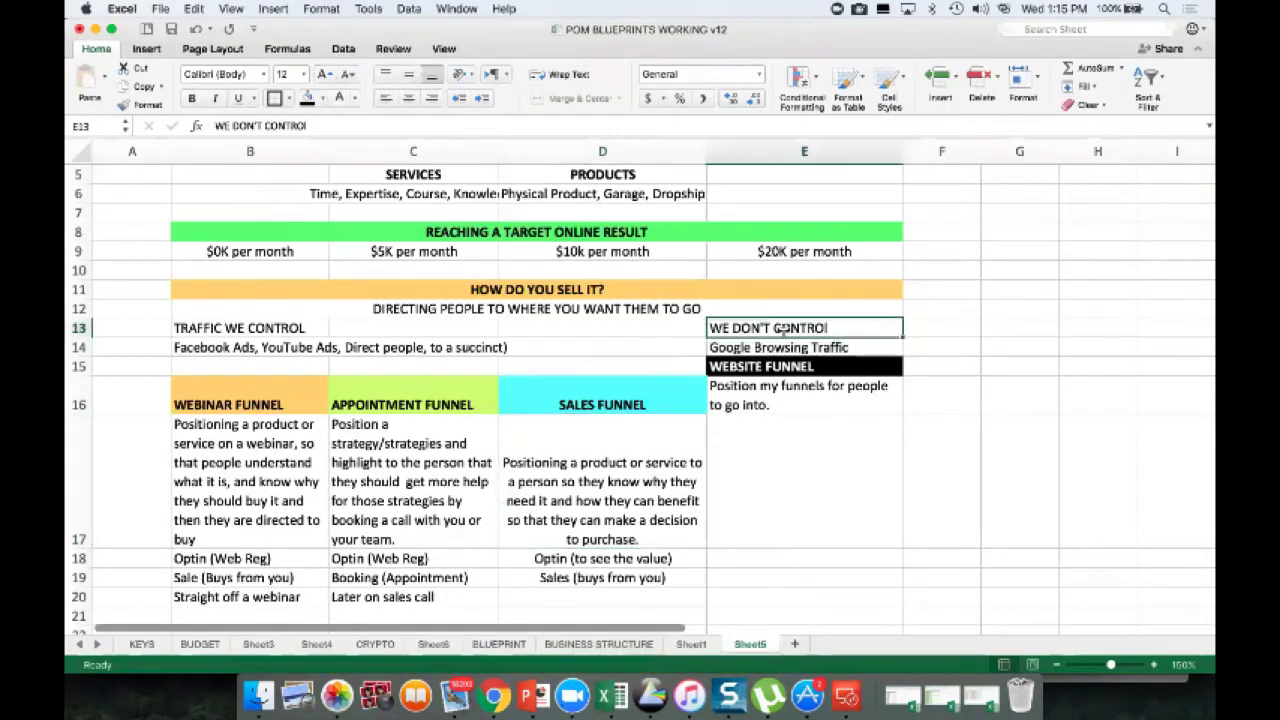
{"action": "left_click_drag", "start_coordinate": [262, 330], "coordinate": [594, 333]}
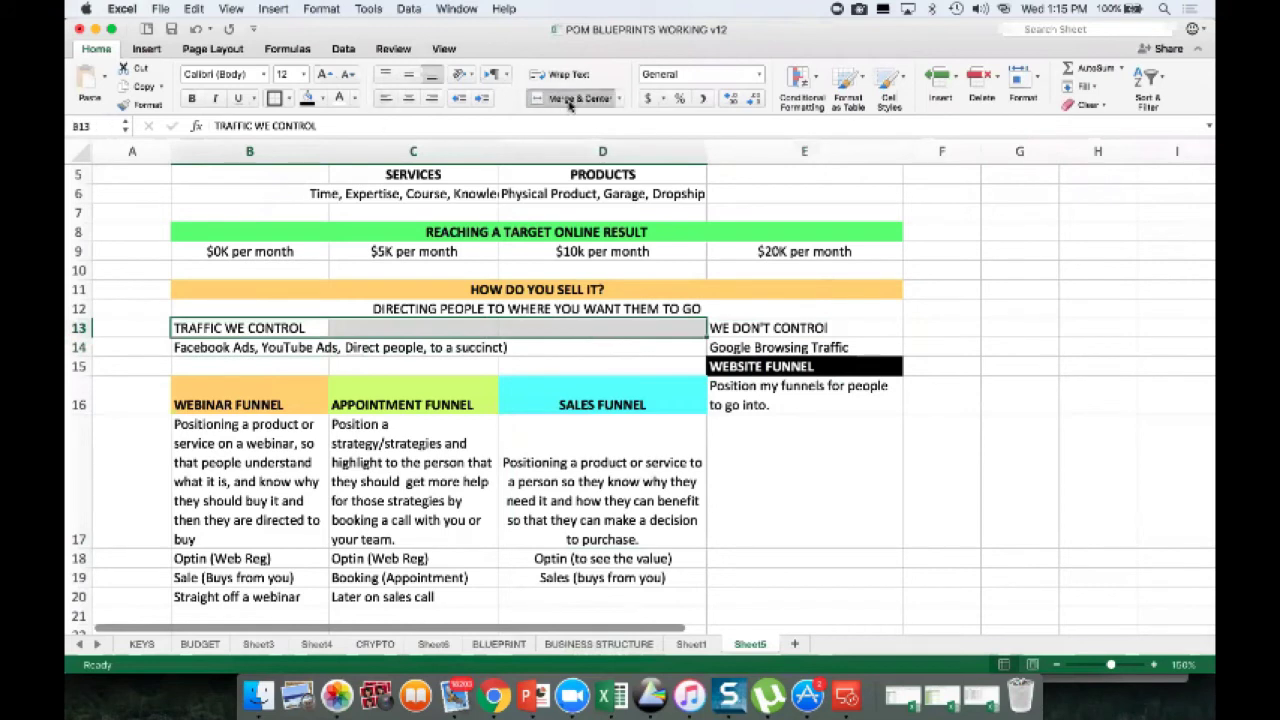
{"action": "left_click", "coordinate": [578, 98]}
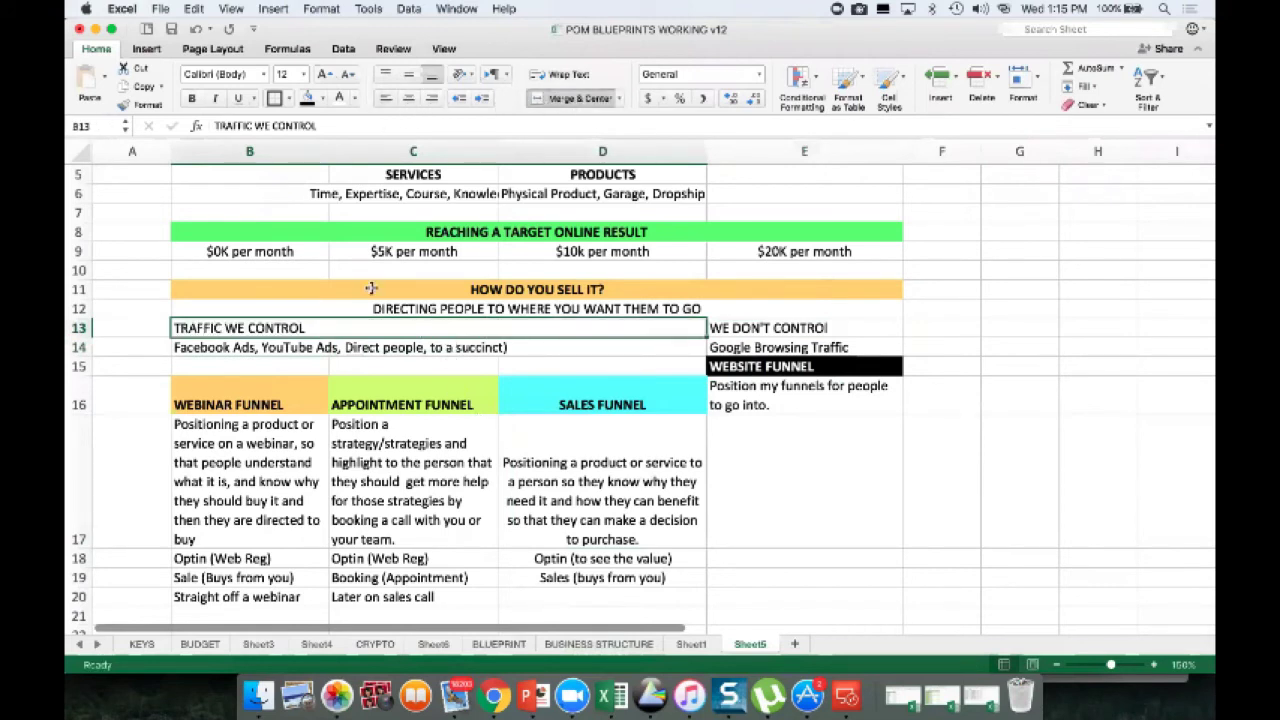
Step: Unmerge B13:D13 and merge it again so the TRAFFIC WE CONTROL heading is centered
{"action": "left_click", "coordinate": [579, 98]}
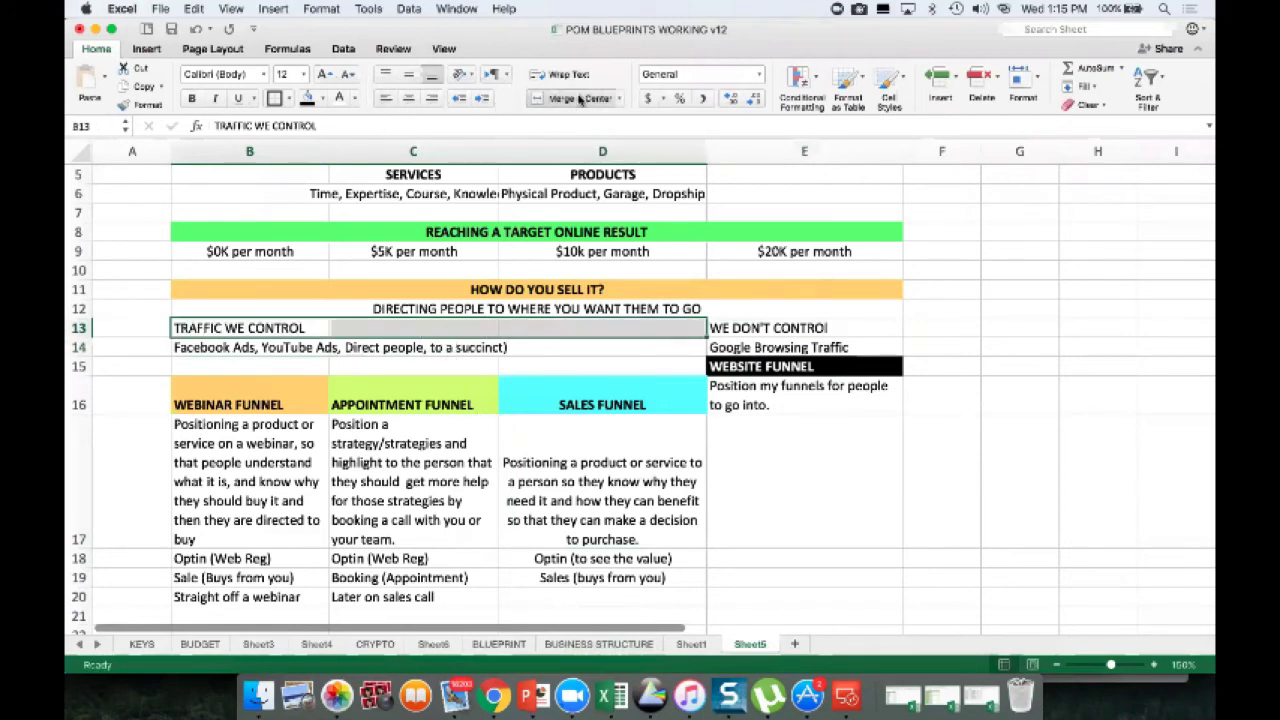
{"action": "left_click", "coordinate": [372, 395]}
{"action": "left_click", "coordinate": [232, 331]}
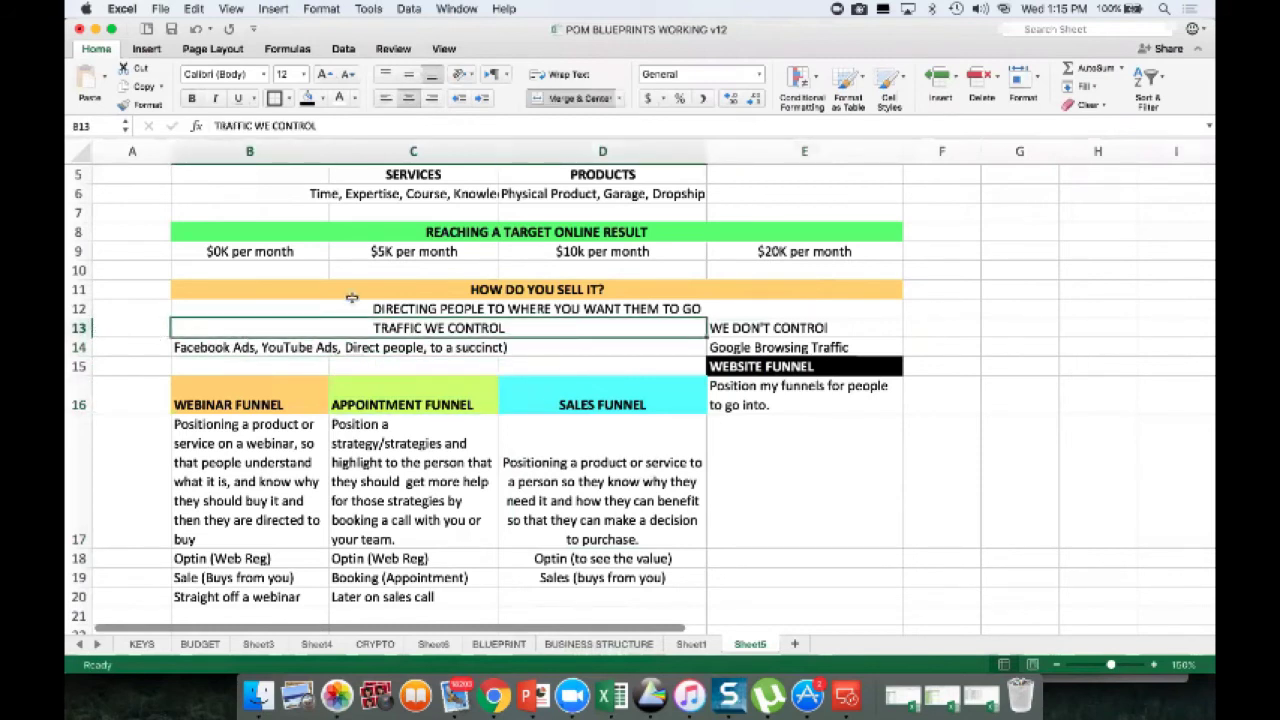
Step: Append "& OPTIMISE THE TRAFFIC" to the DIRECTING PEOPLE heading in row 12 and make it bold
{"action": "left_click", "coordinate": [414, 307]}
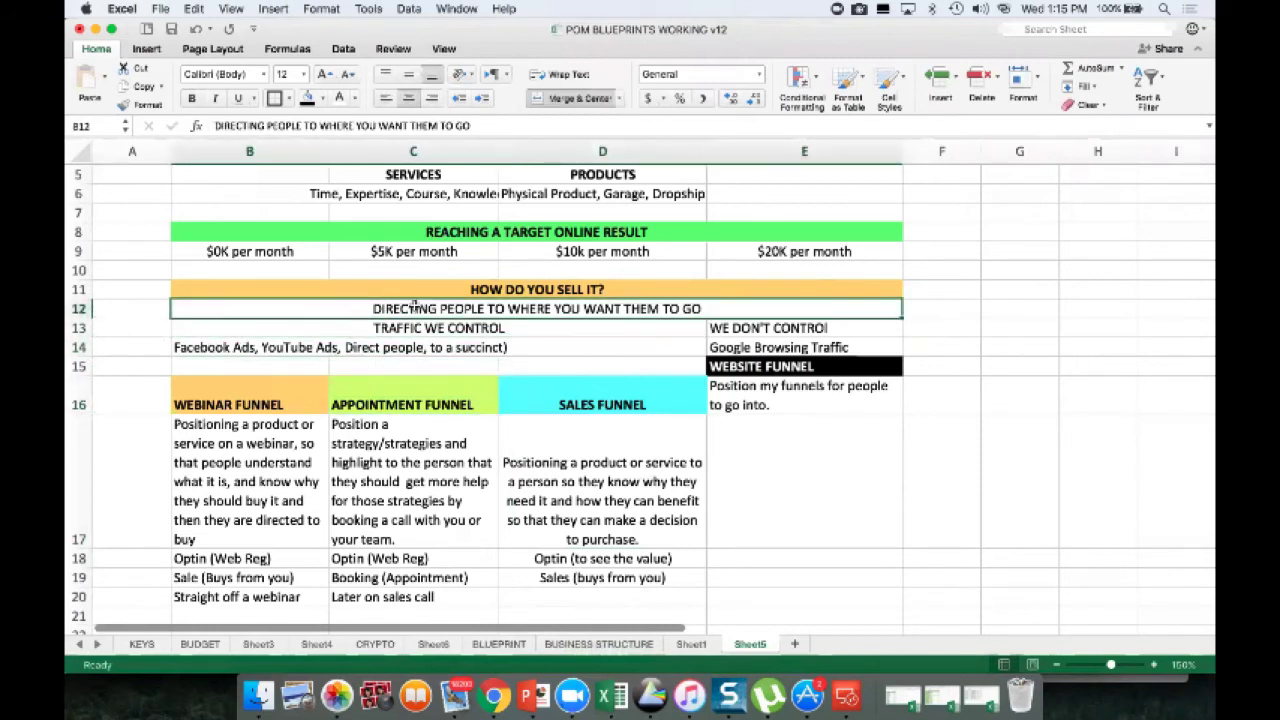
{"action": "left_click", "coordinate": [495, 125]}
{"action": "type", "text": "& OPTIMISE"}
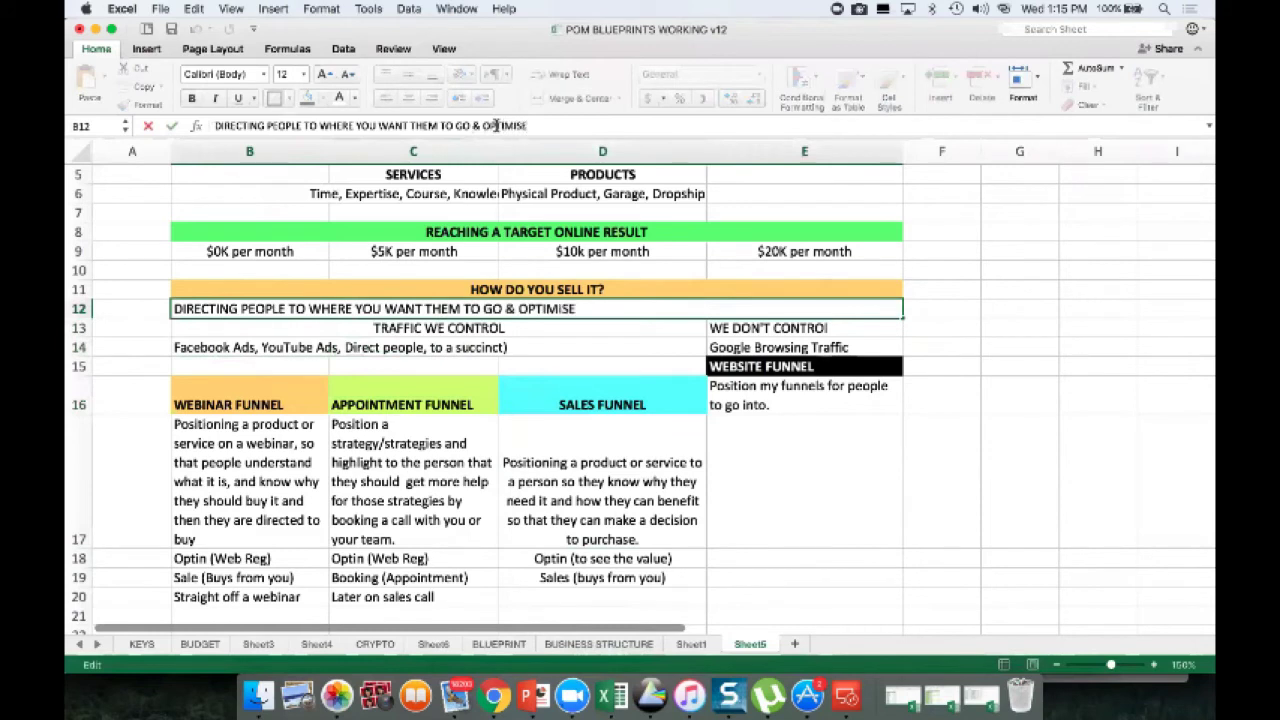
{"action": "type", "text": " THE TRAFFIC"}
{"action": "key", "text": "Return"}
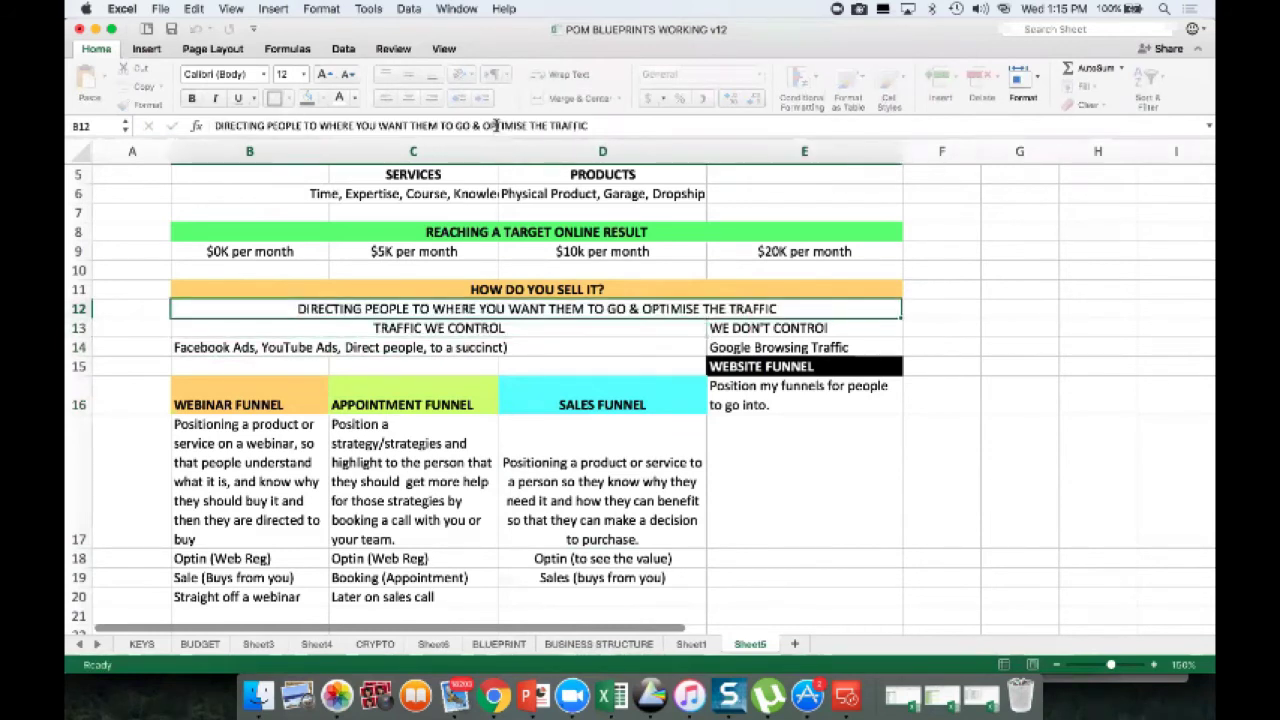
{"action": "key", "text": "super+b"}
{"action": "key", "text": "Return"}
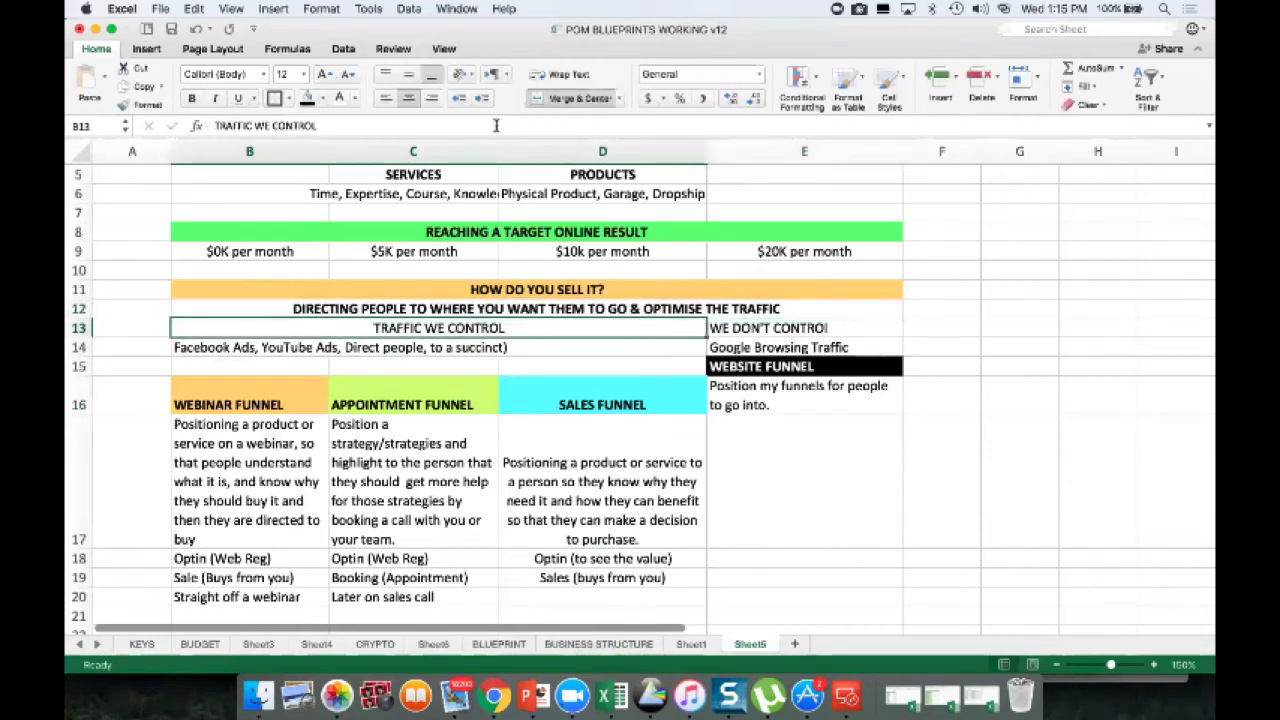
Step: Enter "Services" in B22, below the webinar funnel details
{"action": "left_click", "coordinate": [746, 426]}
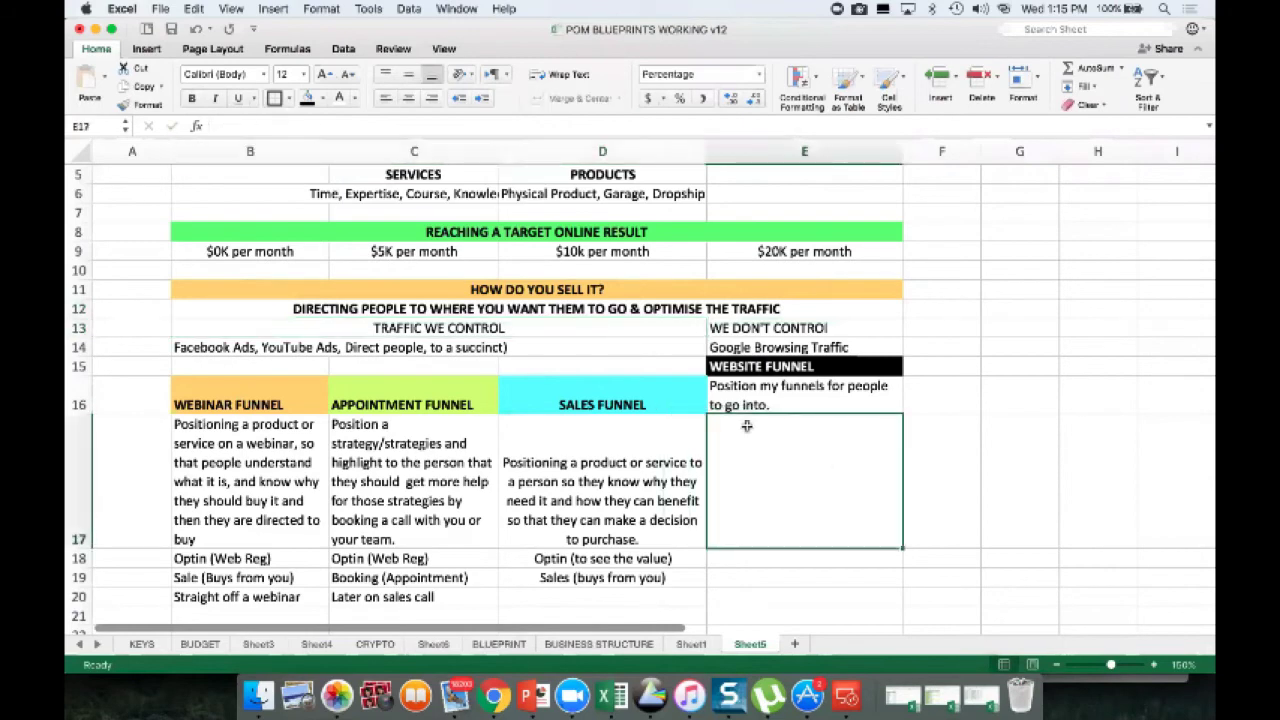
{"action": "key", "text": "Left"}
{"action": "key", "text": "Left"}
{"action": "key", "text": "Left"}
{"action": "key", "text": "Down"}
{"action": "key", "text": "Down"}
{"action": "key", "text": "Down"}
{"action": "key", "text": "Down"}
{"action": "key", "text": "Down"}
{"action": "key", "text": "Down"}
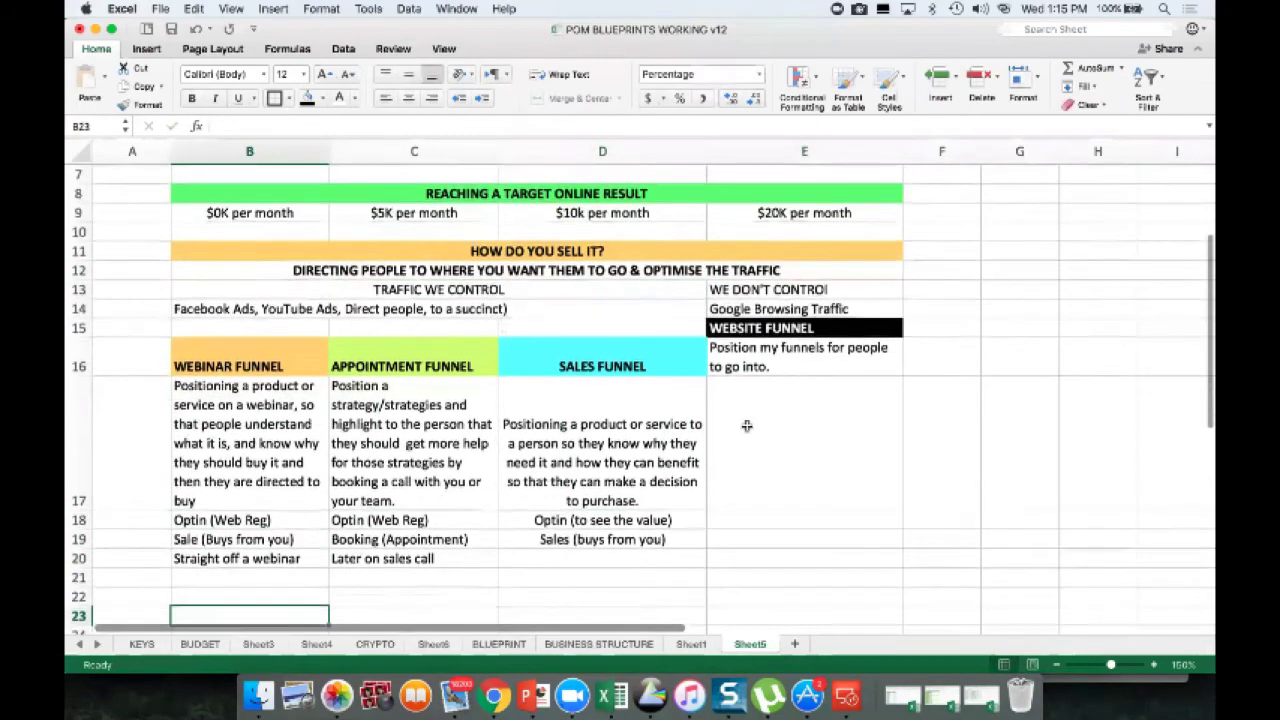
{"action": "key", "text": "Down"}
{"action": "key", "text": "Down"}
{"action": "key", "text": "Up"}
{"action": "key", "text": "Up"}
{"action": "key", "text": "Up"}
{"action": "type", "text": "Servi"}
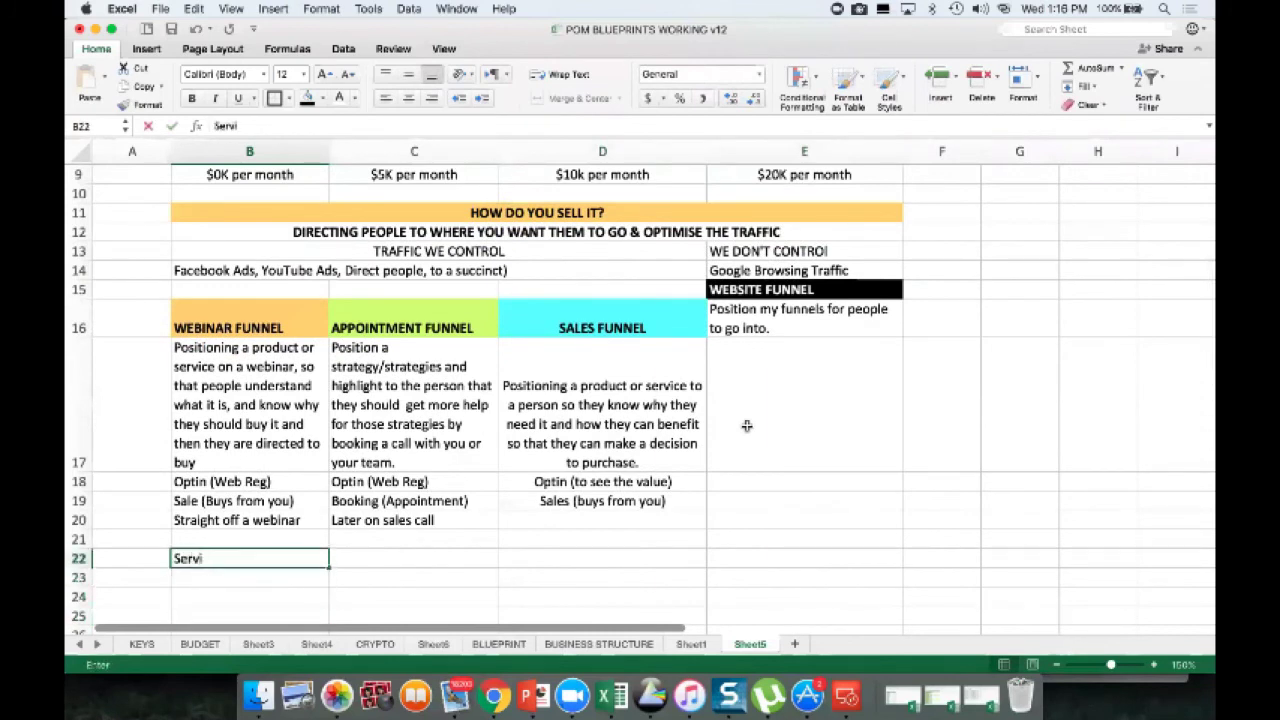
{"action": "type", "text": "ces"}
{"action": "key", "text": "Return"}
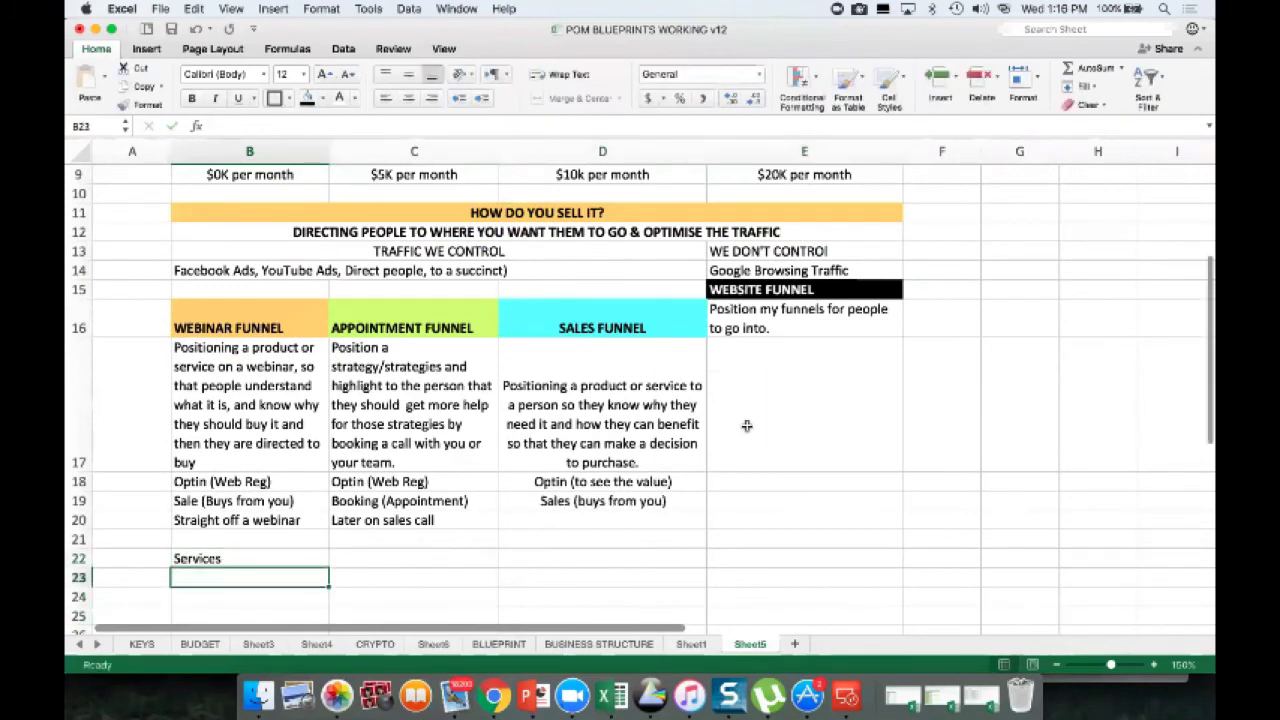
Step: Copy "Services" from B22 to C22 in the appointment funnel column
{"action": "key", "text": "Up"}
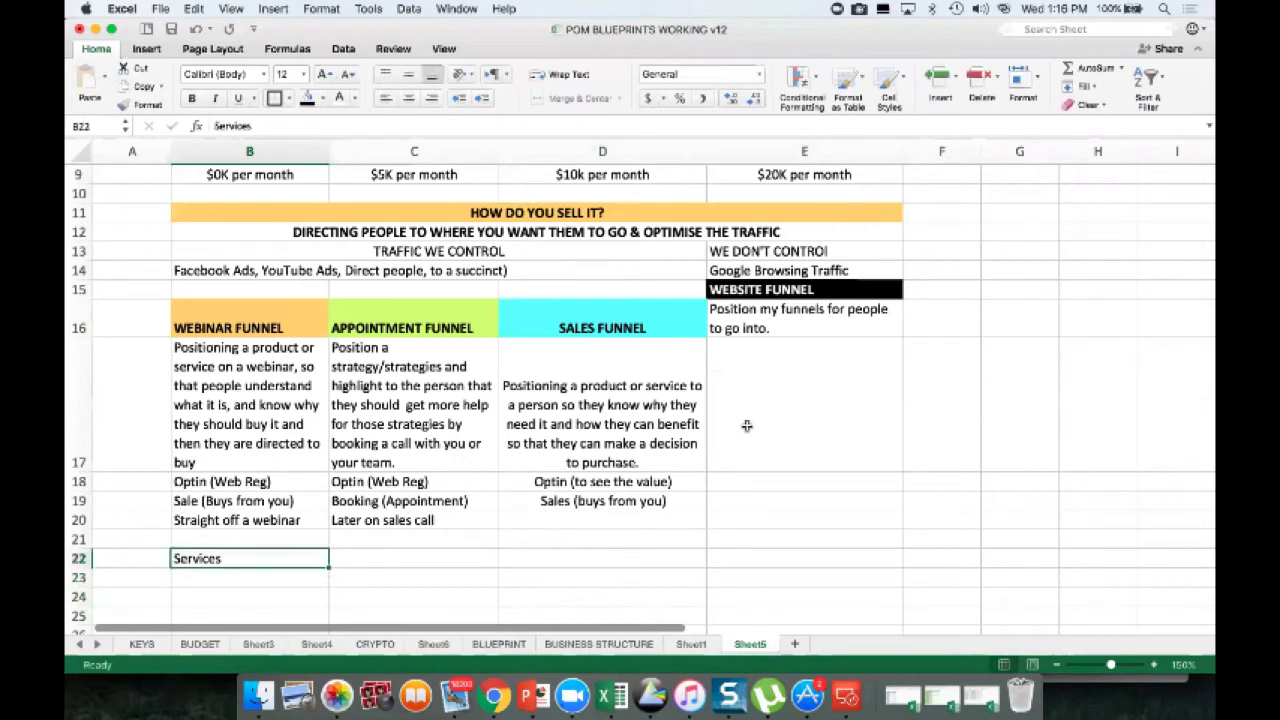
{"action": "key", "text": "super+c"}
{"action": "key", "text": "Right"}
{"action": "key", "text": "super+v"}
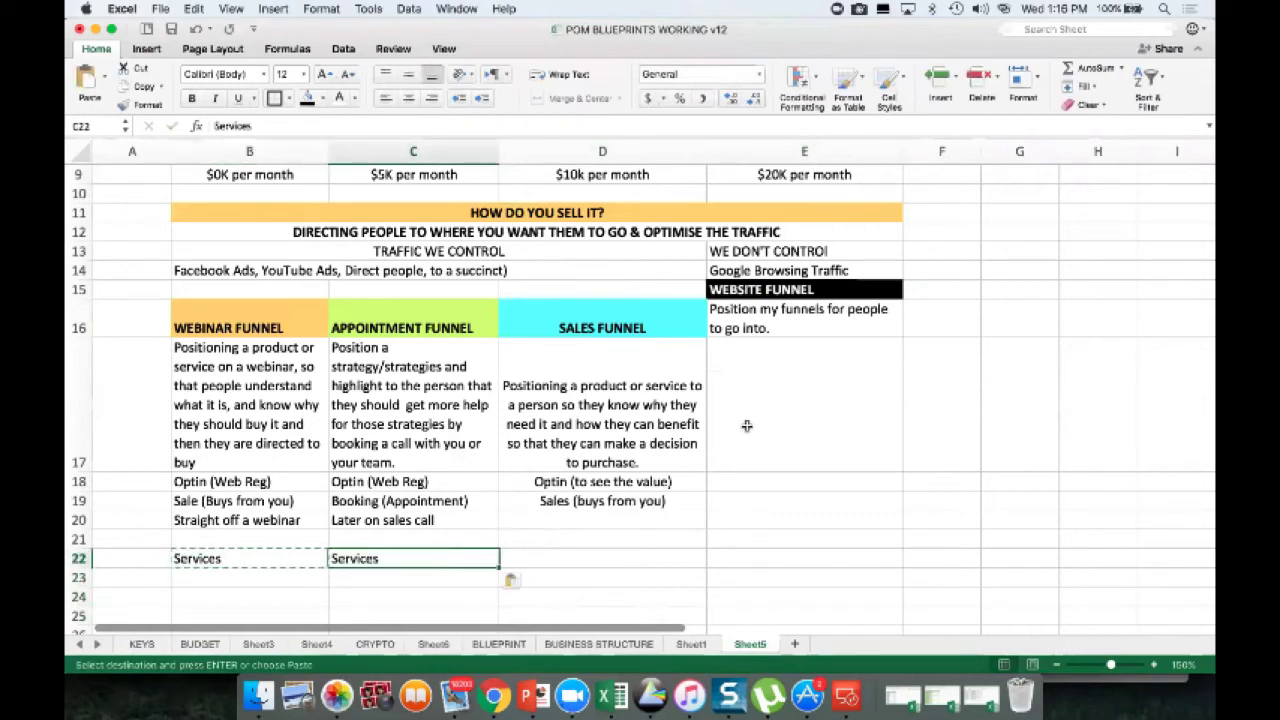
Step: Enter "Network Marketer" in B23 and move it to C23, below Services in the appointment funnel column
{"action": "key", "text": "Left"}
{"action": "key", "text": "Down"}
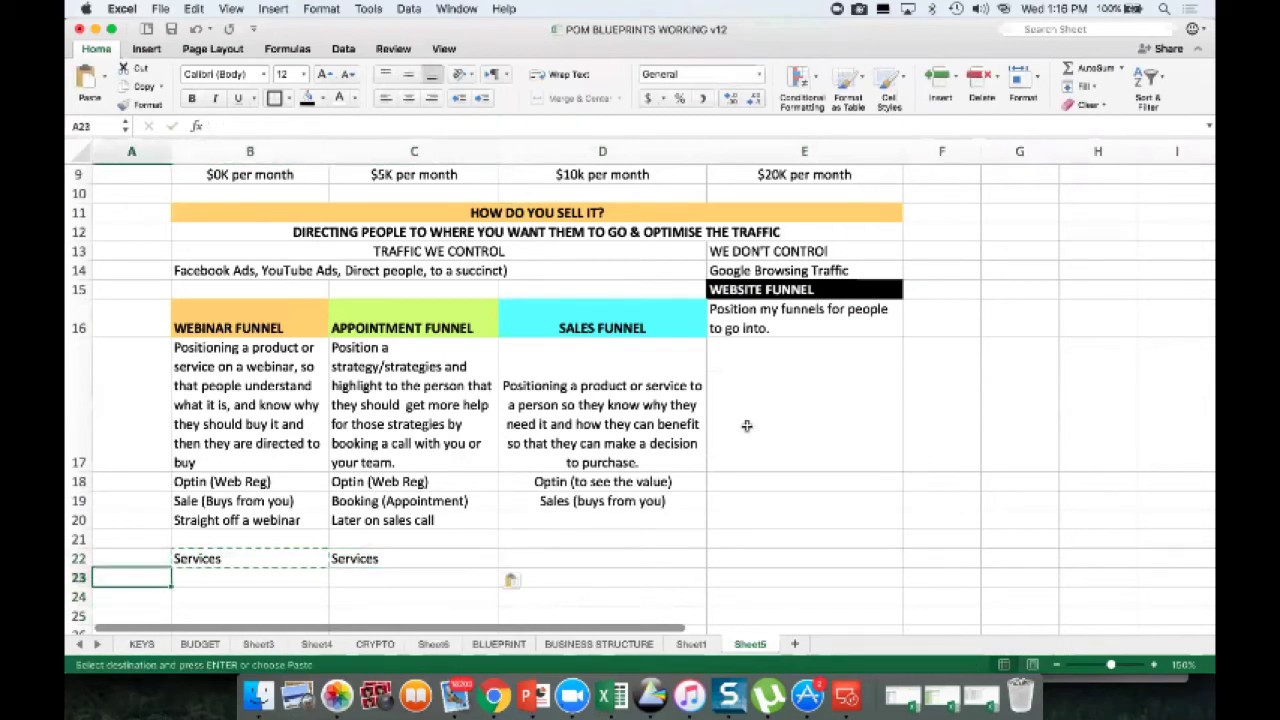
{"action": "type", "text": "Network"}
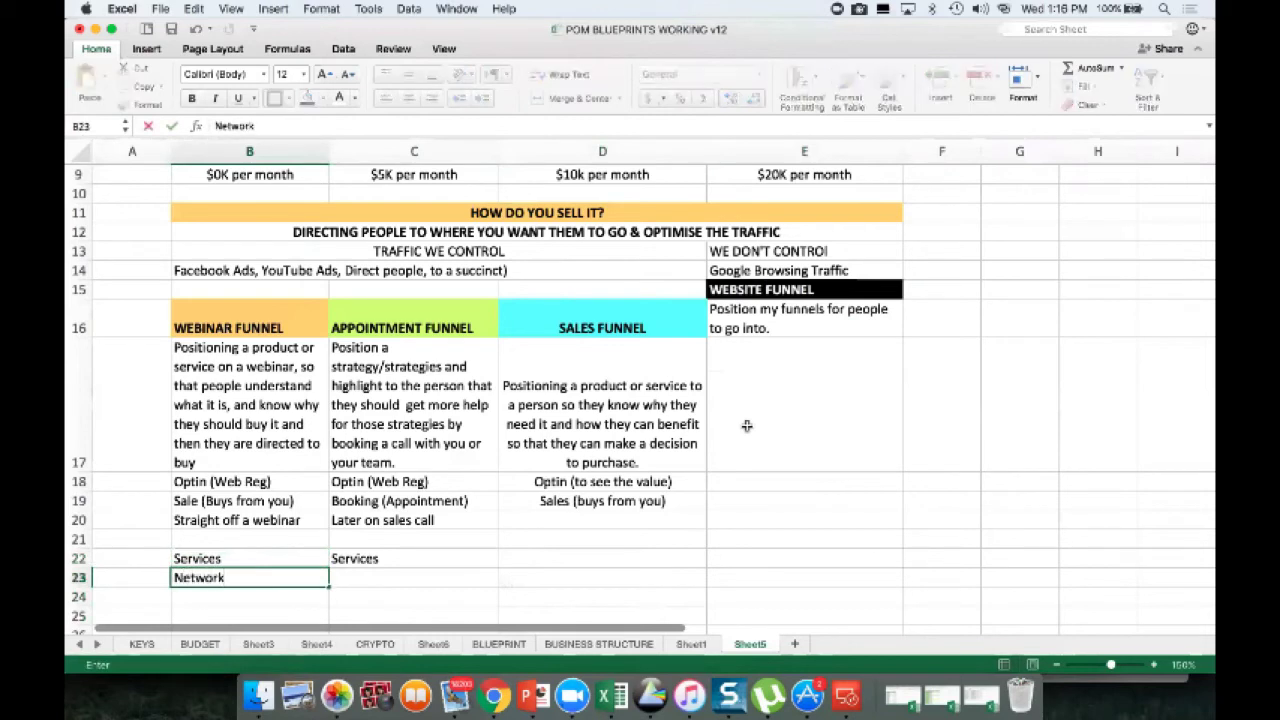
{"action": "type", "text": " Marketer"}
{"action": "key", "text": "super+c"}
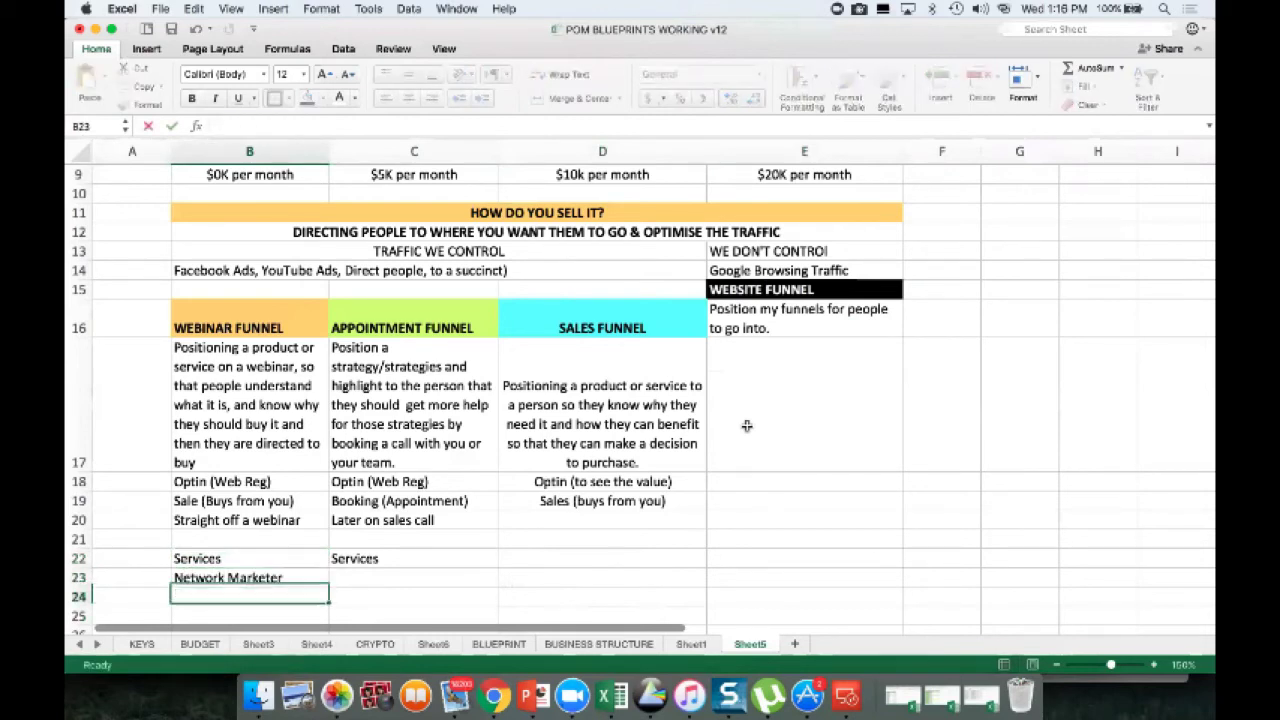
{"action": "key", "text": "Right"}
{"action": "key", "text": "super+v"}
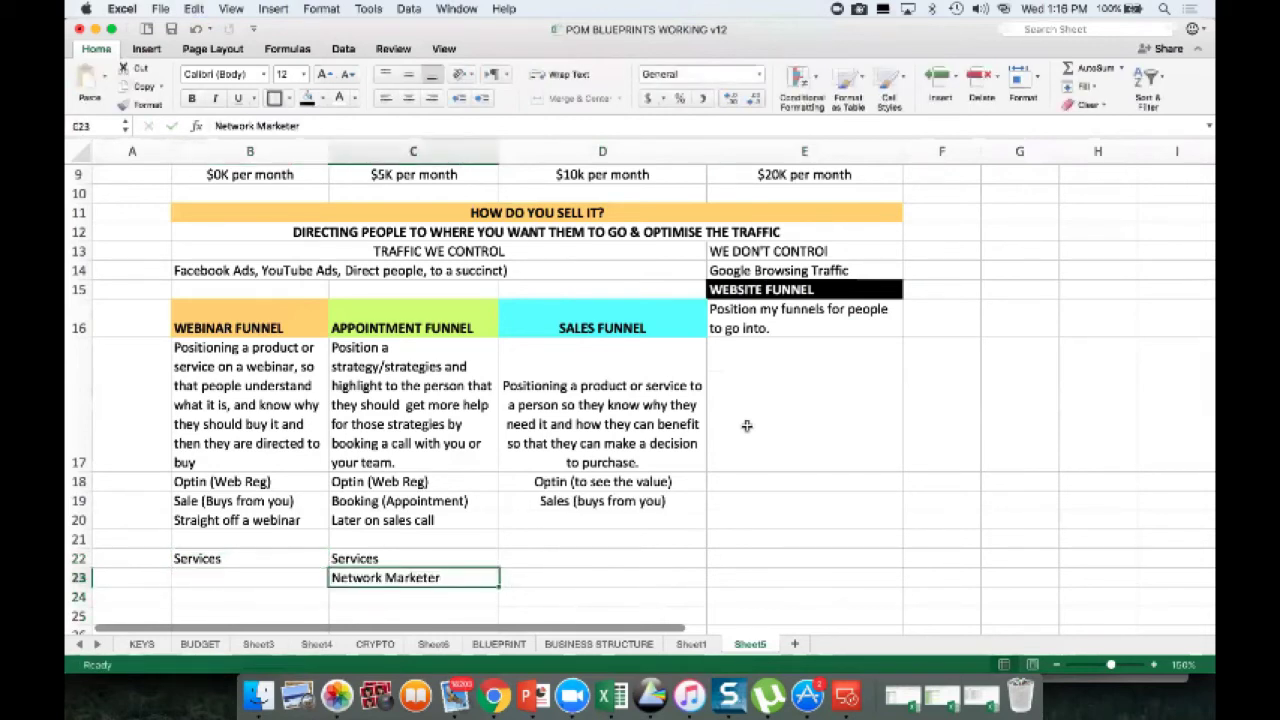
{"action": "key", "text": "Up"}
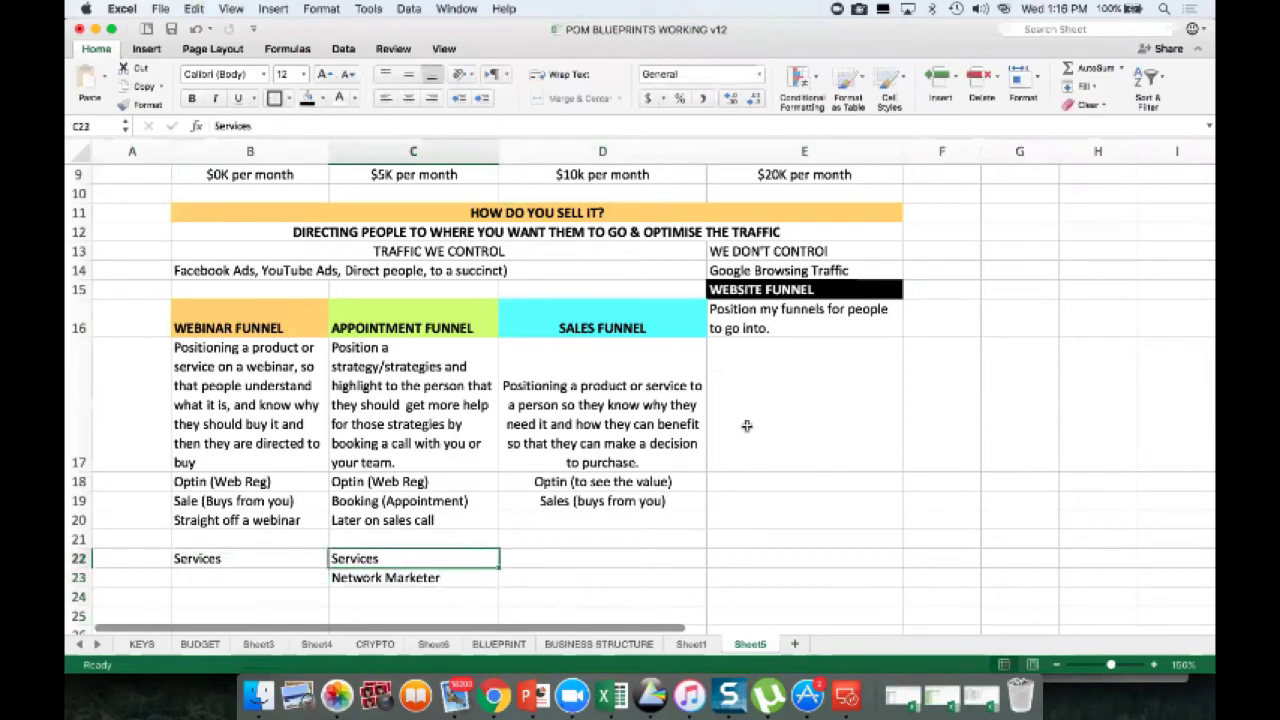
{"action": "key", "text": "Down"}
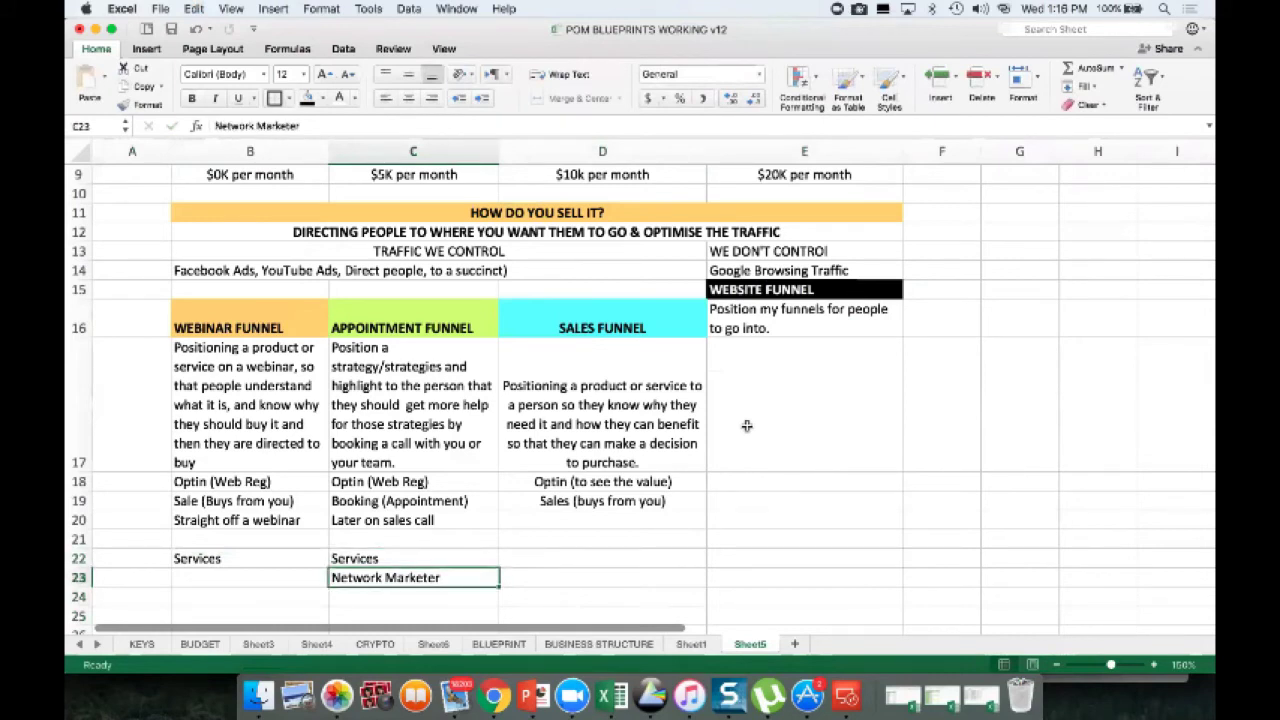
{"action": "key", "text": "Down"}
{"action": "key", "text": "Left"}
{"action": "key", "text": "Right"}
{"action": "key", "text": "Left"}
{"action": "key", "text": "Left"}
{"action": "key", "text": "Down"}
{"action": "key", "text": "Right"}
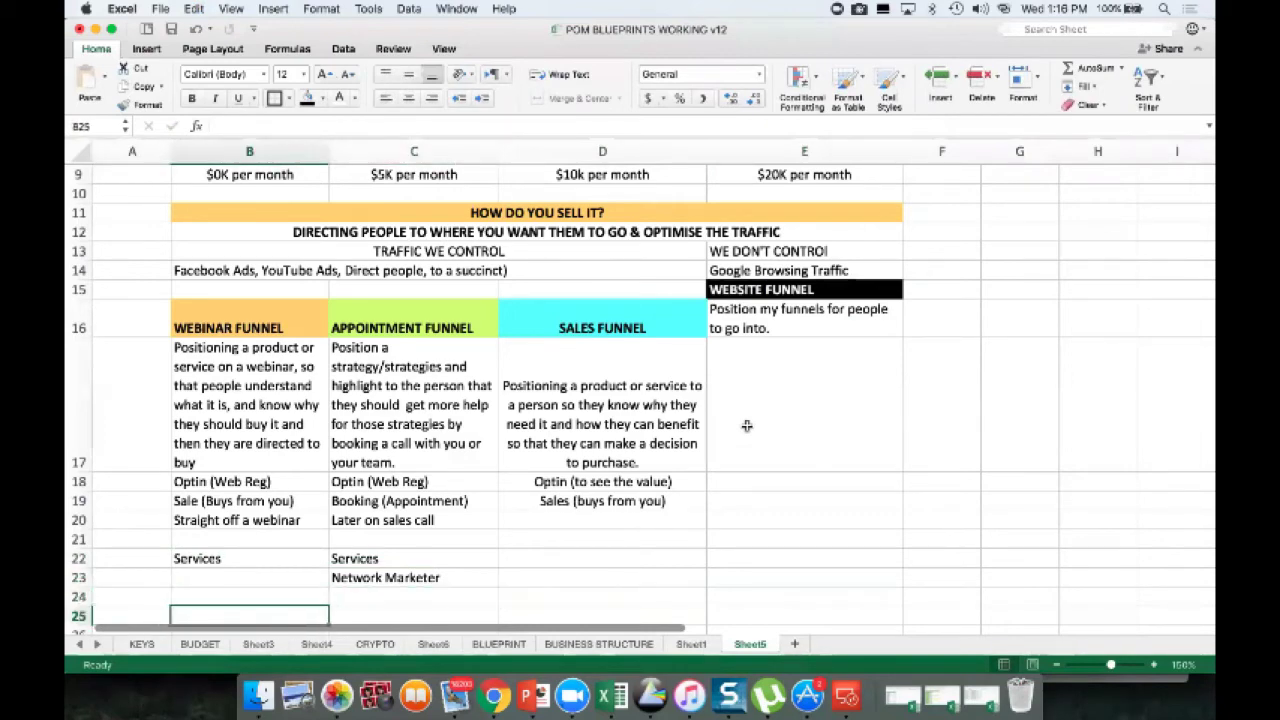
{"action": "key", "text": "Down"}
{"action": "key", "text": "Right"}
{"action": "key", "text": "Up"}
{"action": "key", "text": "Left"}
Step: Copy "Network Marketer" from C23 to B23 in the webinar funnel column
{"action": "key", "text": "Up"}
{"action": "key", "text": "Up"}
{"action": "type", "text": "Local"}
{"action": "key", "text": "Escape"}
{"action": "key", "text": "Right"}
{"action": "key", "text": "super+c"}
{"action": "key", "text": "Left"}
{"action": "key", "text": "super+v"}
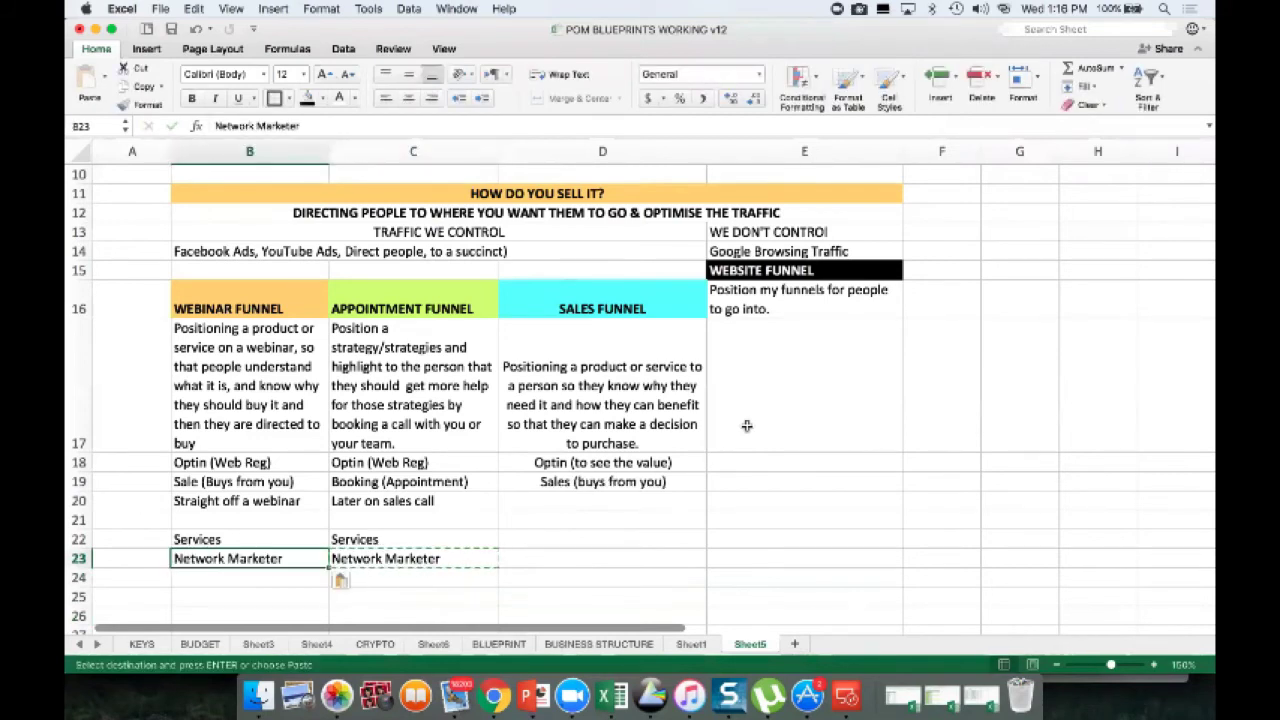
Step: Enter "Local Business" in B24 and copy it to C24
{"action": "key", "text": "Down"}
{"action": "type", "text": "Local"}
{"action": "key", "text": "Return"}
{"action": "key", "text": "Up"}
{"action": "key", "text": "super+c"}
{"action": "key", "text": "Right"}
{"action": "key", "text": "super+v"}
{"action": "key", "text": "Left"}
{"action": "key", "text": "super+c"}
{"action": "key", "text": "Right"}
{"action": "key", "text": "super+v"}
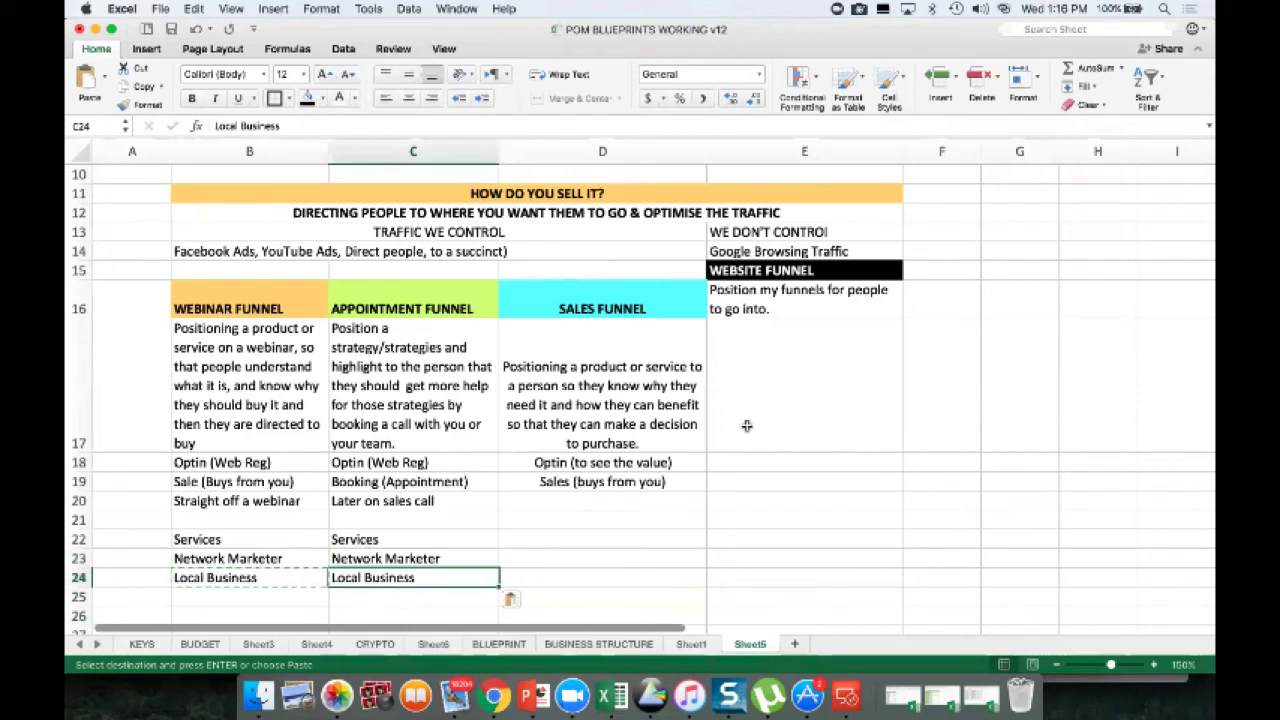
{"action": "key", "text": "Left"}
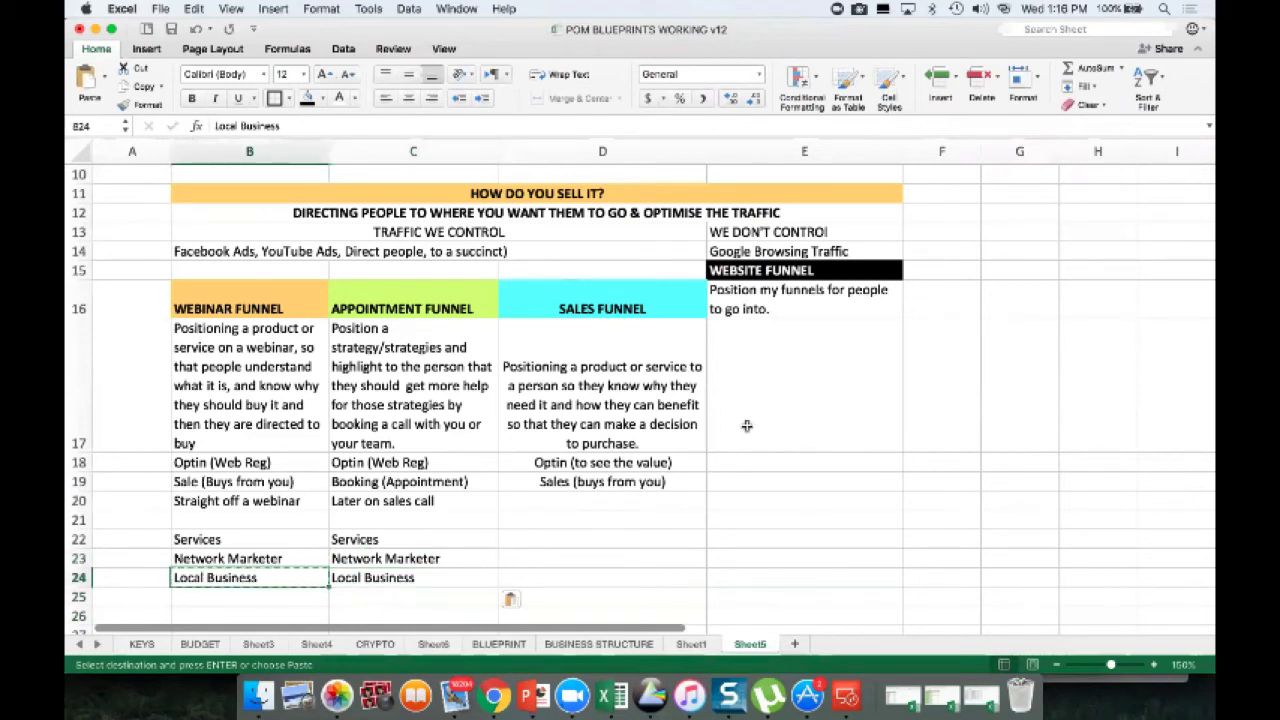
{"action": "key", "text": "Right"}
{"action": "key", "text": "Left"}
{"action": "key", "text": "Down"}
{"action": "key", "text": "Up"}
{"action": "key", "text": "Right"}
{"action": "key", "text": "Down"}
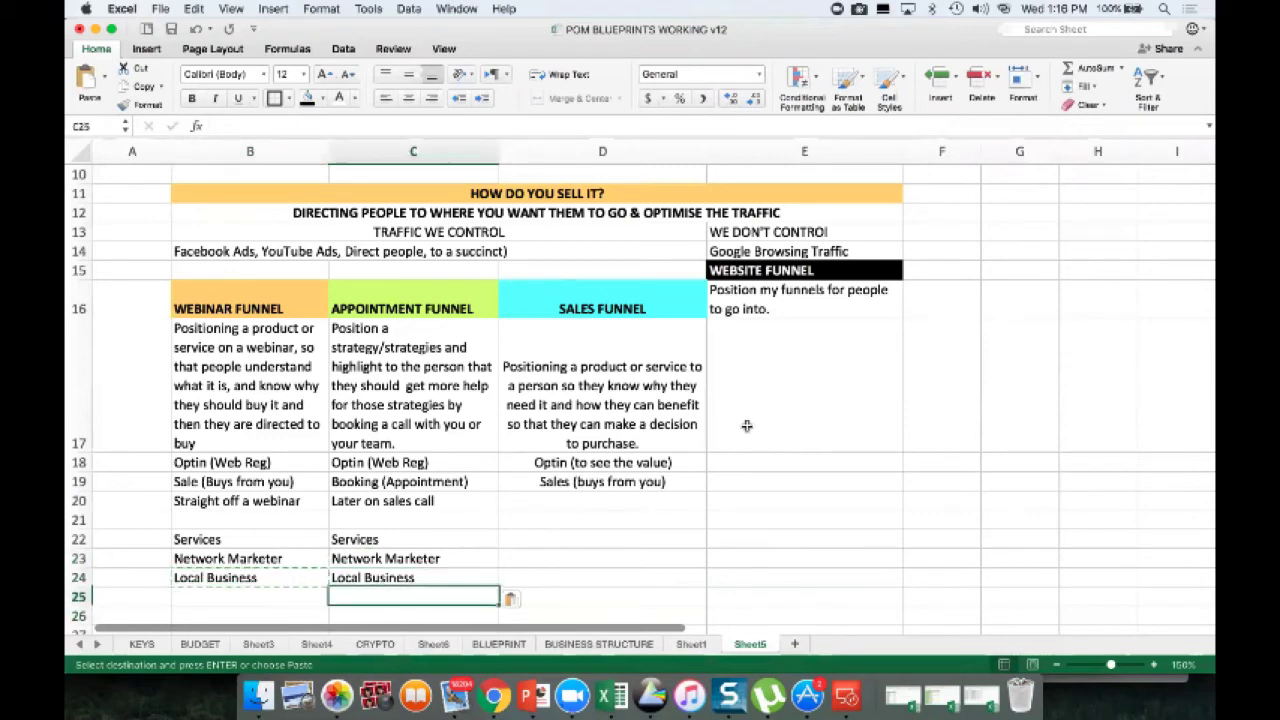
{"action": "key", "text": "Down"}
{"action": "key", "text": "Down"}
{"action": "key", "text": "Down"}
{"action": "key", "text": "Down"}
{"action": "key", "text": "Down"}
Step: Copy the business types in C22:C24 to D22:D24 in the sales funnel column
{"action": "key", "text": "Up"}
{"action": "key", "text": "Up"}
{"action": "key", "text": "Up"}
{"action": "key", "text": "Up"}
{"action": "key", "text": "Up"}
{"action": "key", "text": "Up"}
{"action": "key", "text": "Up"}
{"action": "key", "text": "Up"}
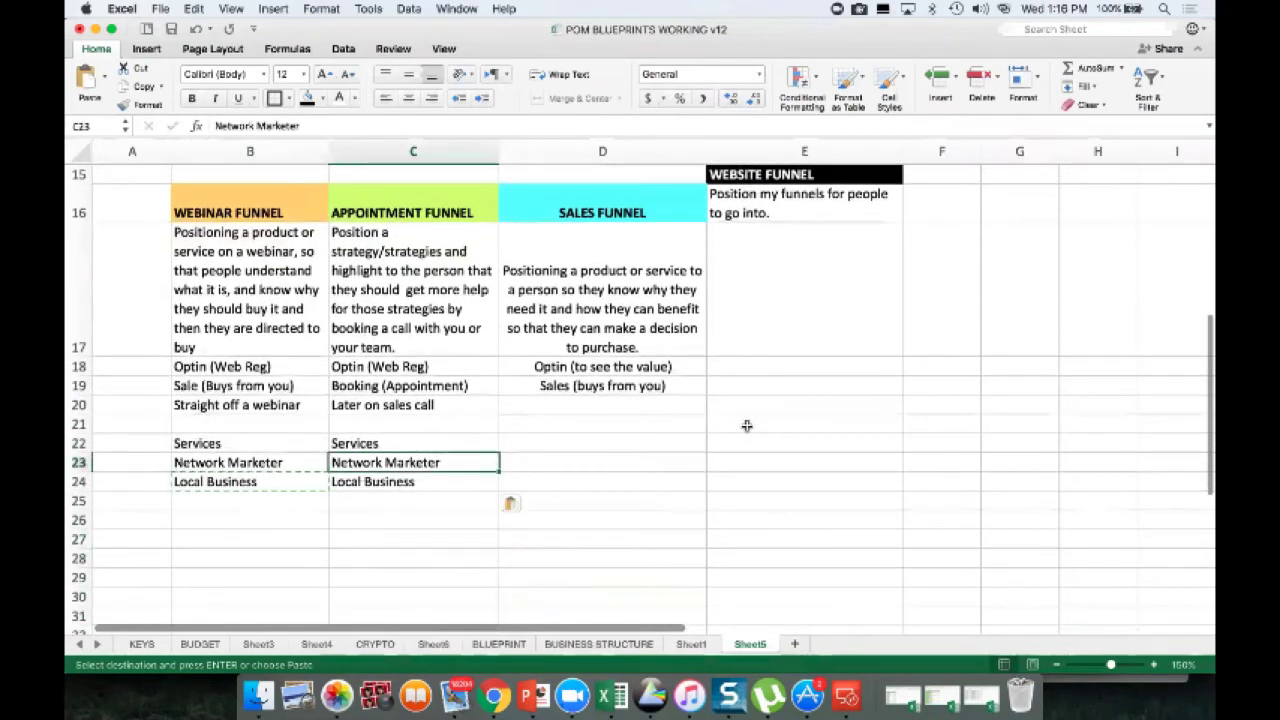
{"action": "key", "text": "shift+Down"}
{"action": "key", "text": "shift+Down"}
{"action": "key", "text": "Right"}
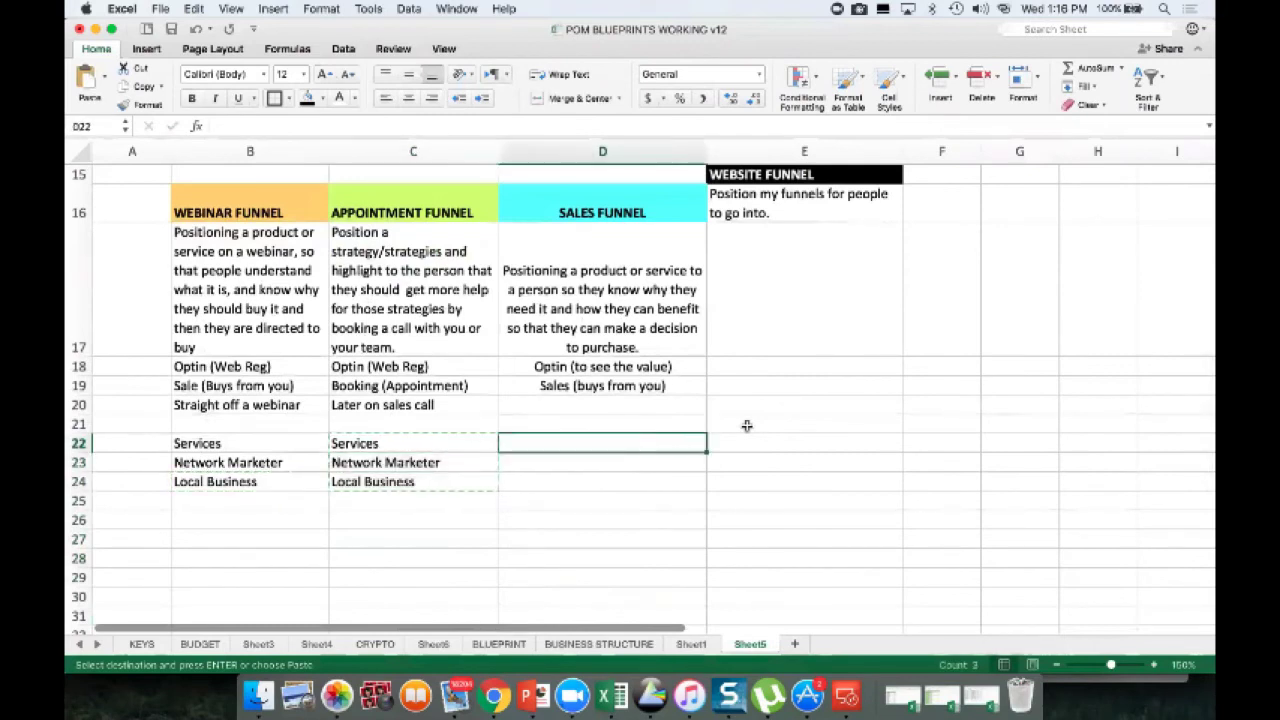
{"action": "key", "text": "Return"}
Step: Move the sales funnel's business types one row down to D23:D25
{"action": "key", "text": "ctrl+x"}
{"action": "key", "text": "Down"}
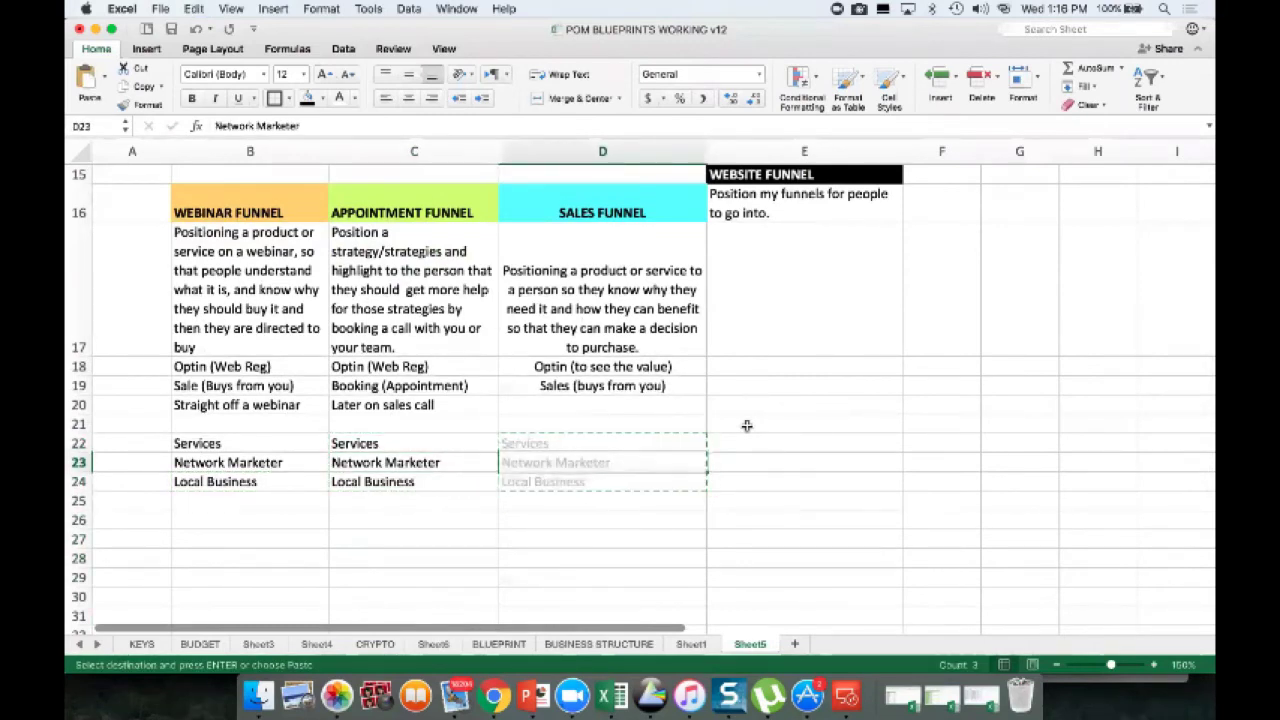
{"action": "key", "text": "Return"}
Step: Enter "e-Commerce" in D22 above the sales funnel's other business types and center it
{"action": "key", "text": "Up"}
{"action": "type", "text": "e-C"}
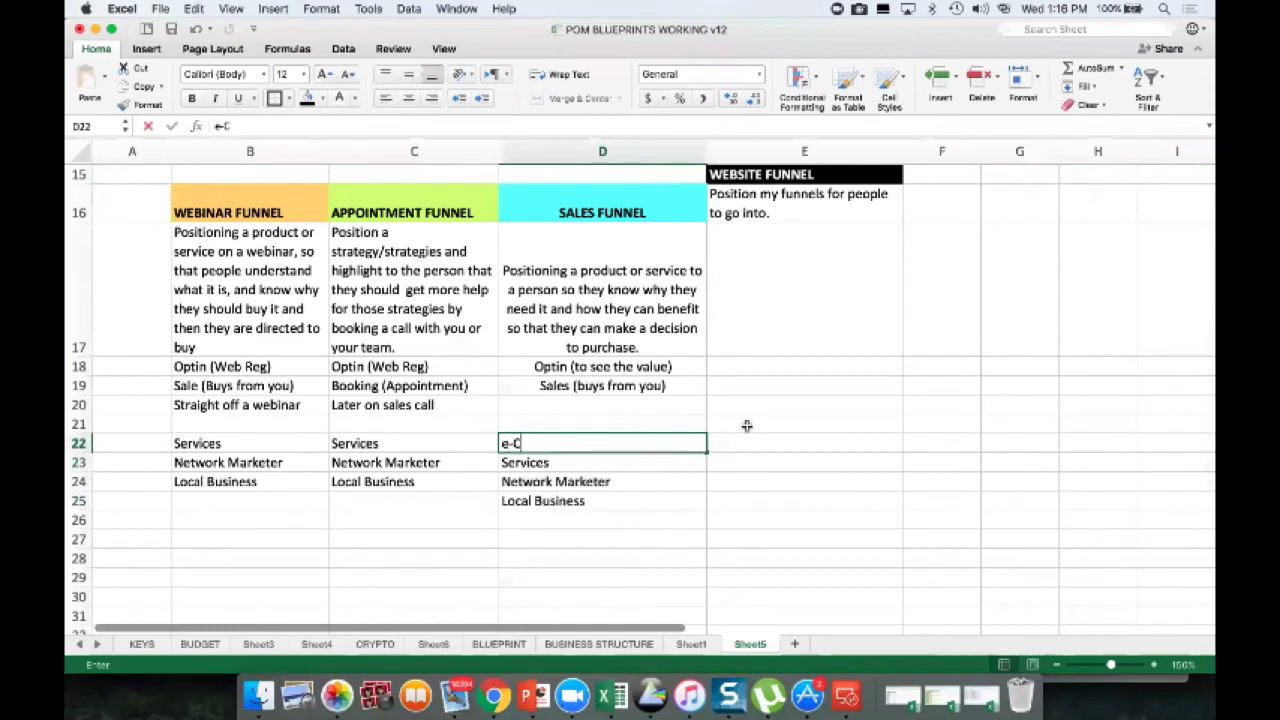
{"action": "type", "text": "ommerce"}
{"action": "key", "text": "Return"}
{"action": "key", "text": "Up"}
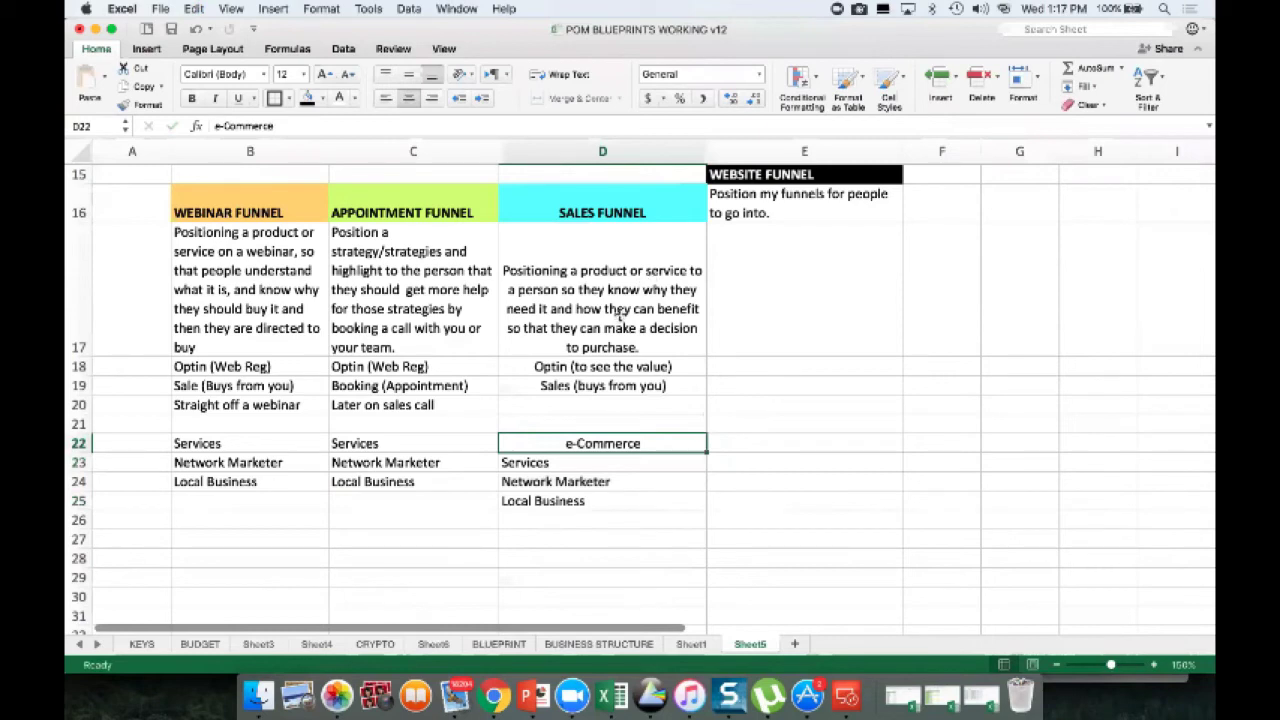
Step: Center the business types in B22:D25 horizontally within their cells
{"action": "key", "text": "Down"}
{"action": "left_click_drag", "start_coordinate": [305, 445], "coordinate": [560, 503]}
{"action": "left_click", "coordinate": [408, 97]}
{"action": "left_click", "coordinate": [602, 481]}
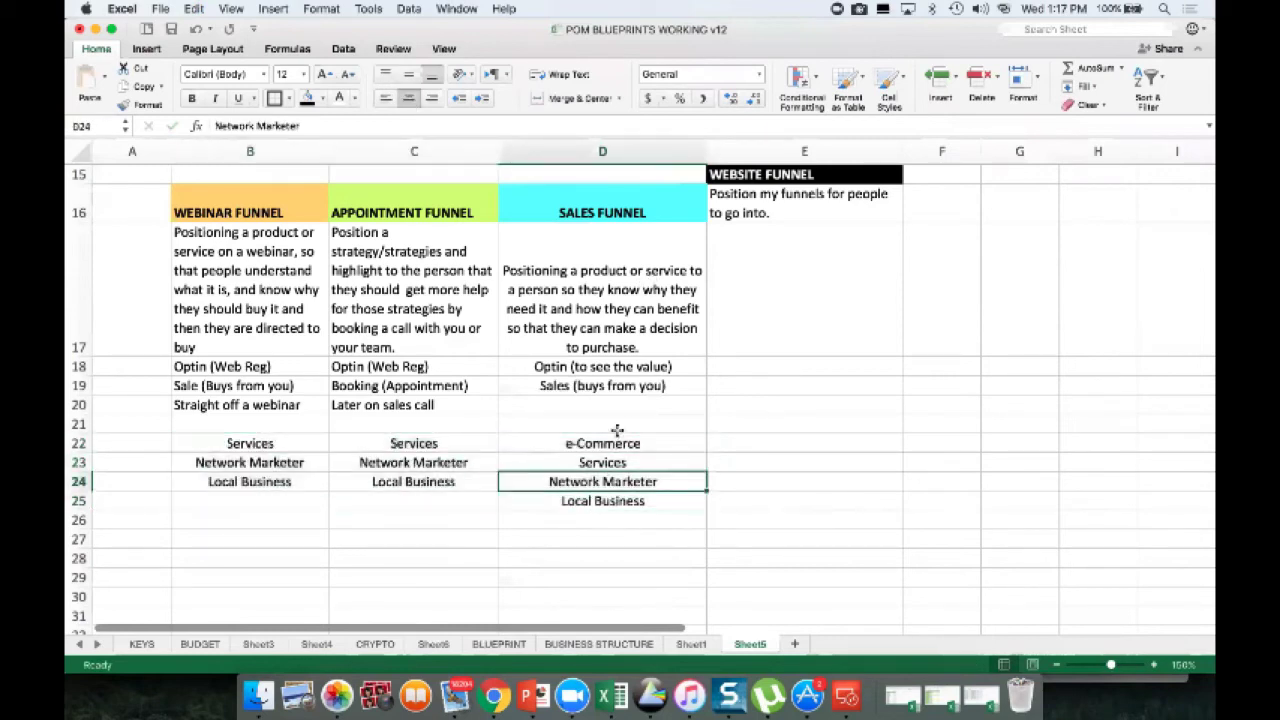
Step: Copy "e-Commerce" from D22 to C25 and B25, ending the appointment and webinar funnel lists
{"action": "left_click", "coordinate": [617, 428]}
{"action": "left_click", "coordinate": [617, 440]}
{"action": "key", "text": "ctrl+c"}
{"action": "left_click", "coordinate": [413, 500]}
{"action": "key", "text": "ctrl+v"}
{"action": "left_click", "coordinate": [300, 497]}
{"action": "key", "text": "ctrl+v"}
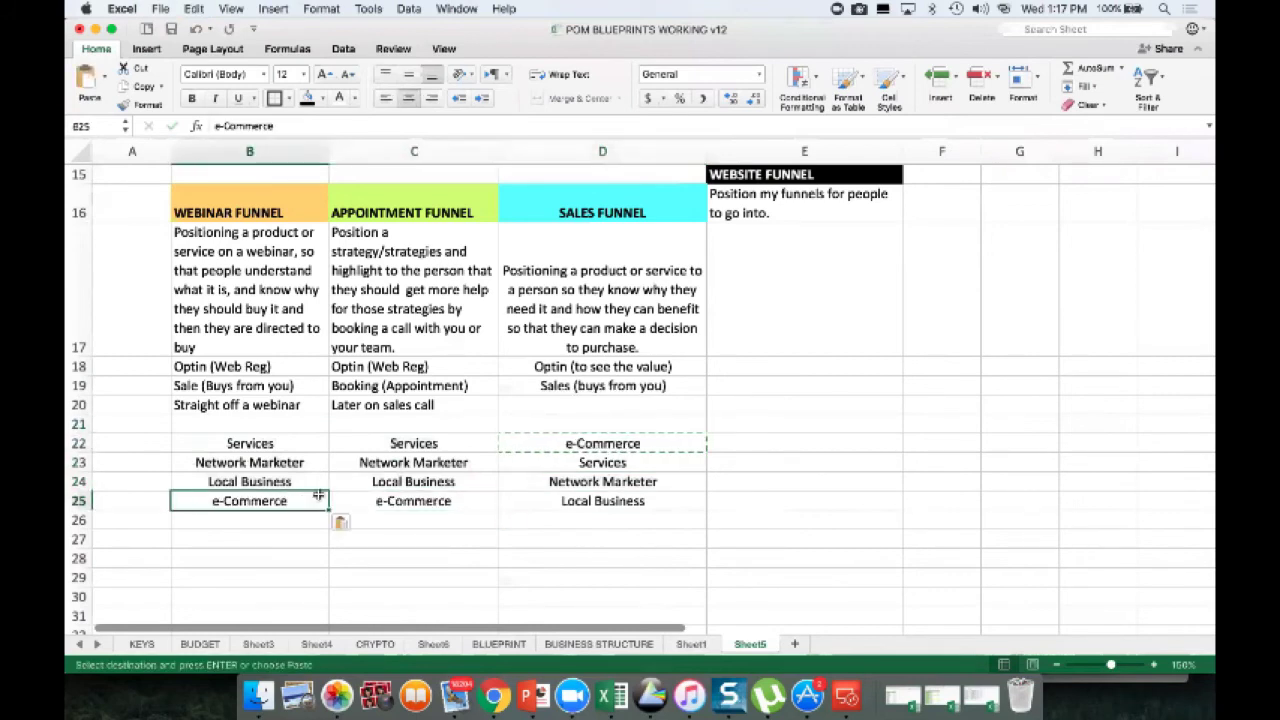
Step: Review the business types listed under the funnels and the WEBSITE FUNNEL column with its headings
{"action": "left_click", "coordinate": [294, 447]}
{"action": "left_click", "coordinate": [296, 462]}
{"action": "left_click", "coordinate": [278, 443]}
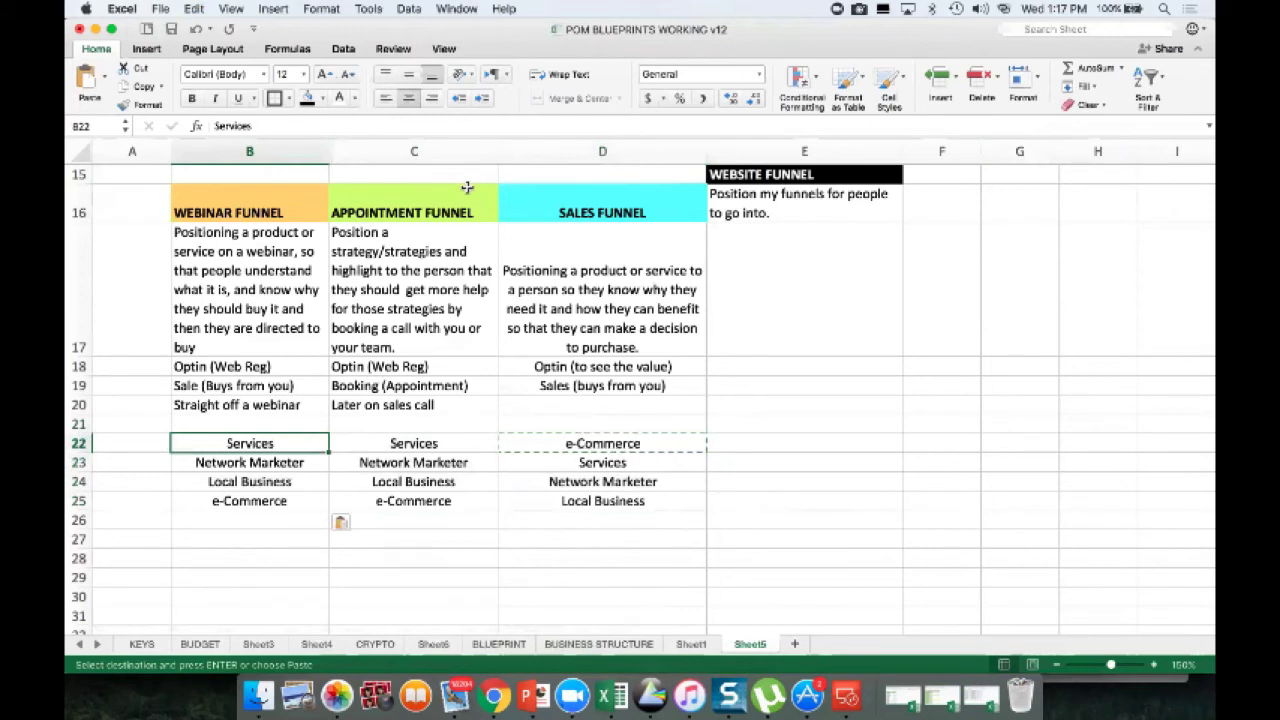
{"action": "left_click", "coordinate": [803, 442]}
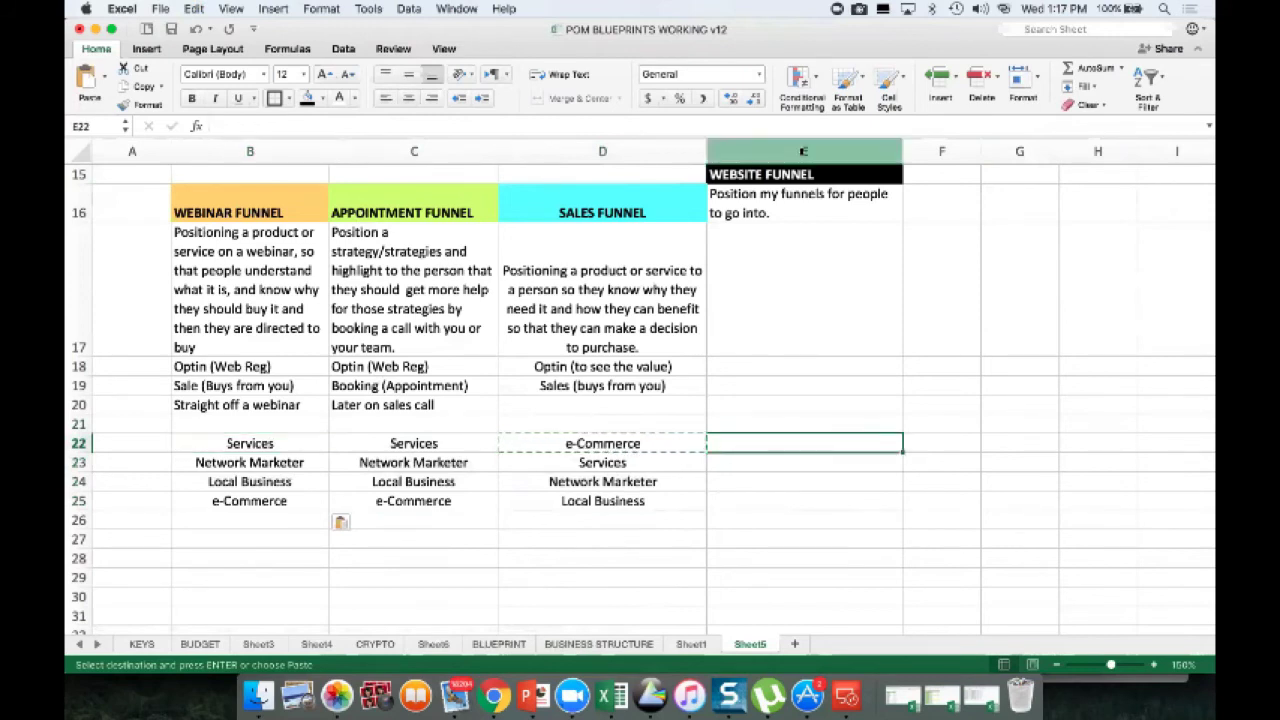
{"action": "left_click", "coordinate": [780, 275]}
{"action": "key", "text": "Up"}
{"action": "key", "text": "Up"}
{"action": "key", "text": "Up"}
{"action": "key", "text": "Up"}
{"action": "key", "text": "Up"}
{"action": "key", "text": "Up"}
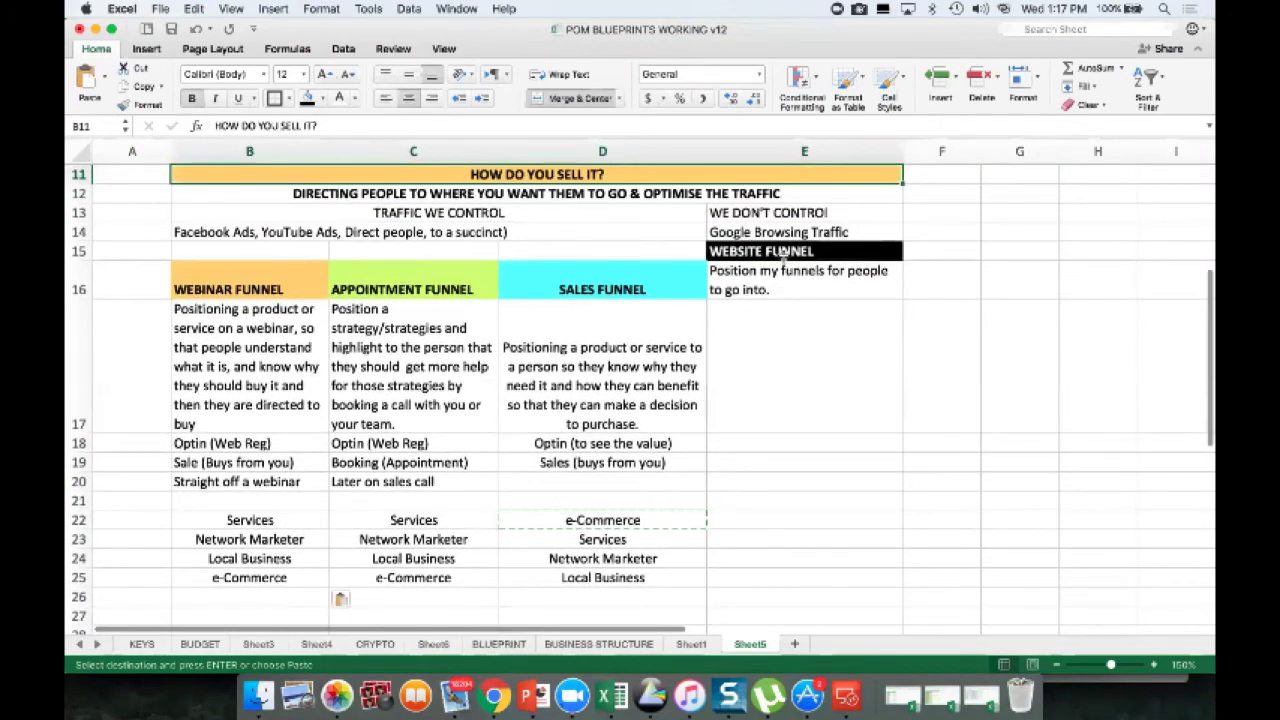
{"action": "left_click", "coordinate": [783, 255]}
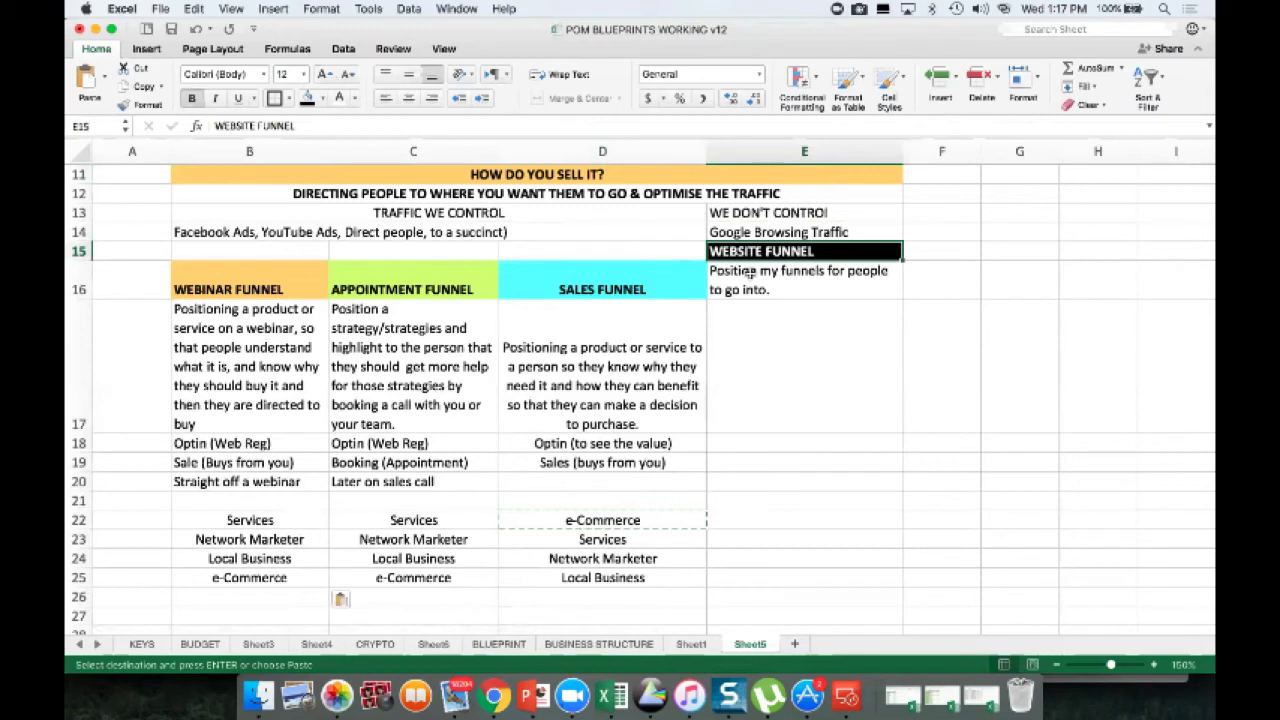
Step: Enter "LEVERAGE" in B21 above the webinar funnel's business types, centered and bold
{"action": "left_click", "coordinate": [292, 503]}
{"action": "type", "text": "LE"}
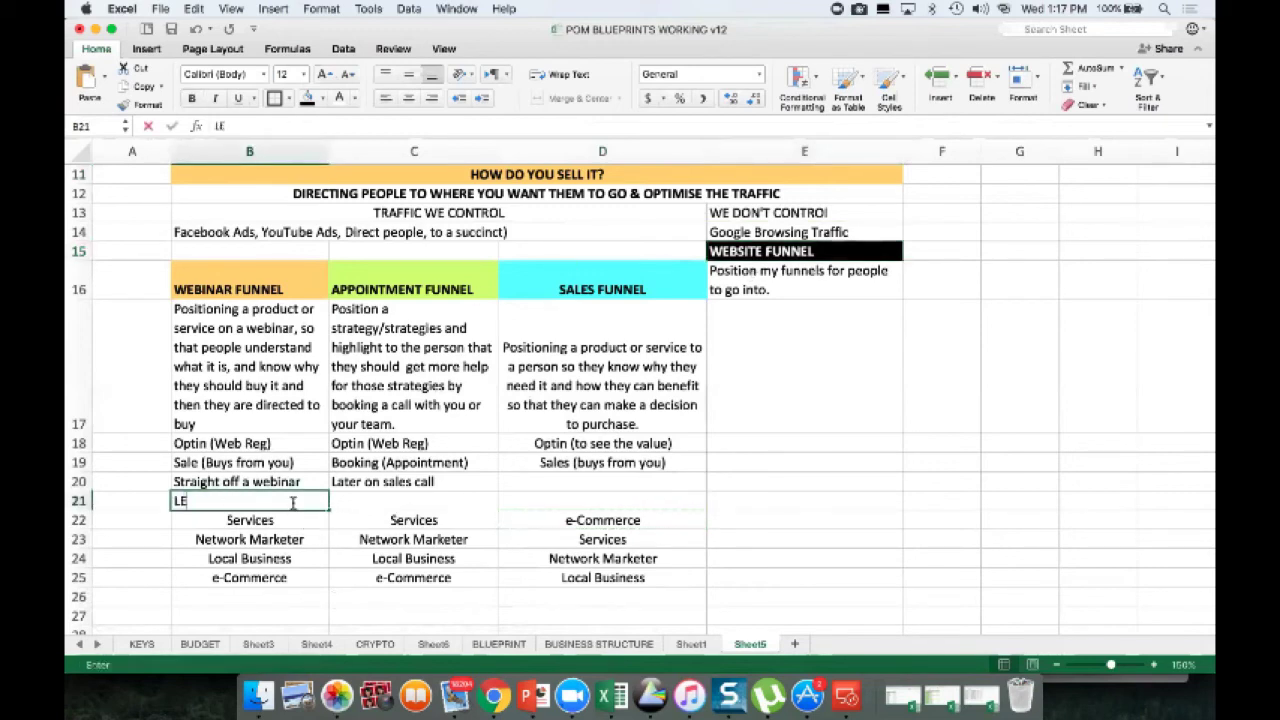
{"action": "type", "text": "VERAGE"}
{"action": "key", "text": "Return"}
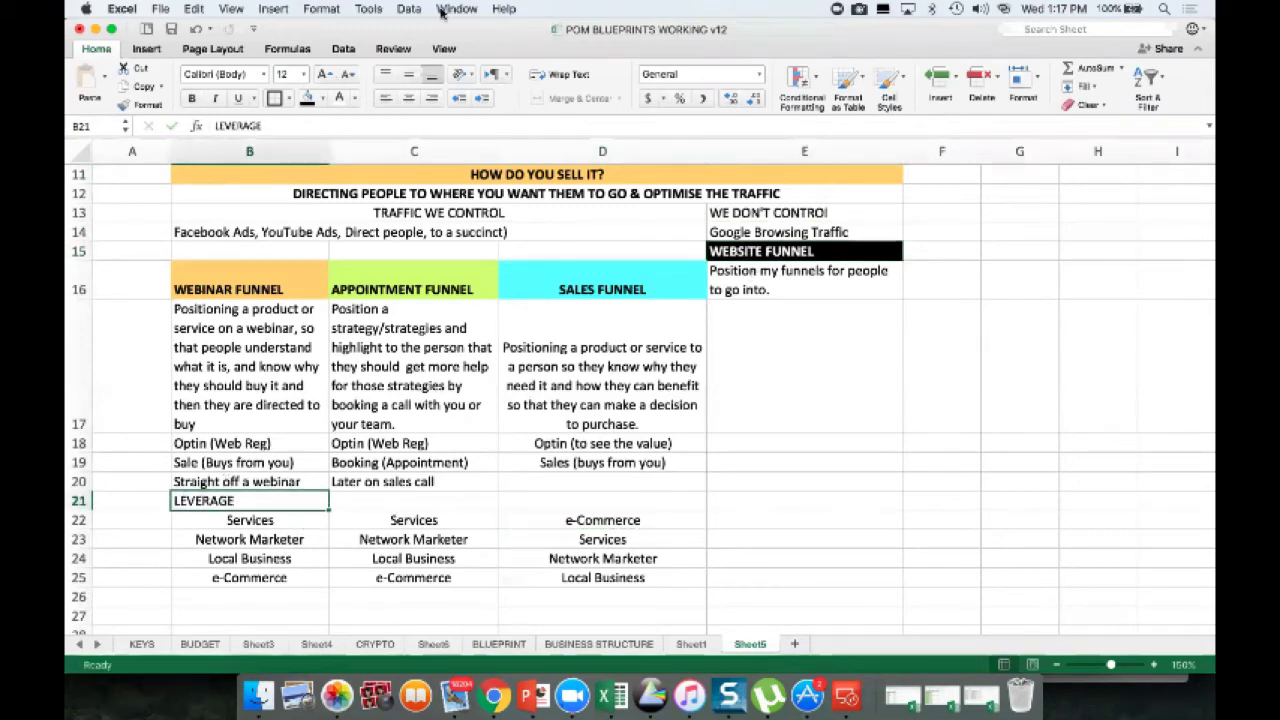
{"action": "left_click", "coordinate": [408, 97]}
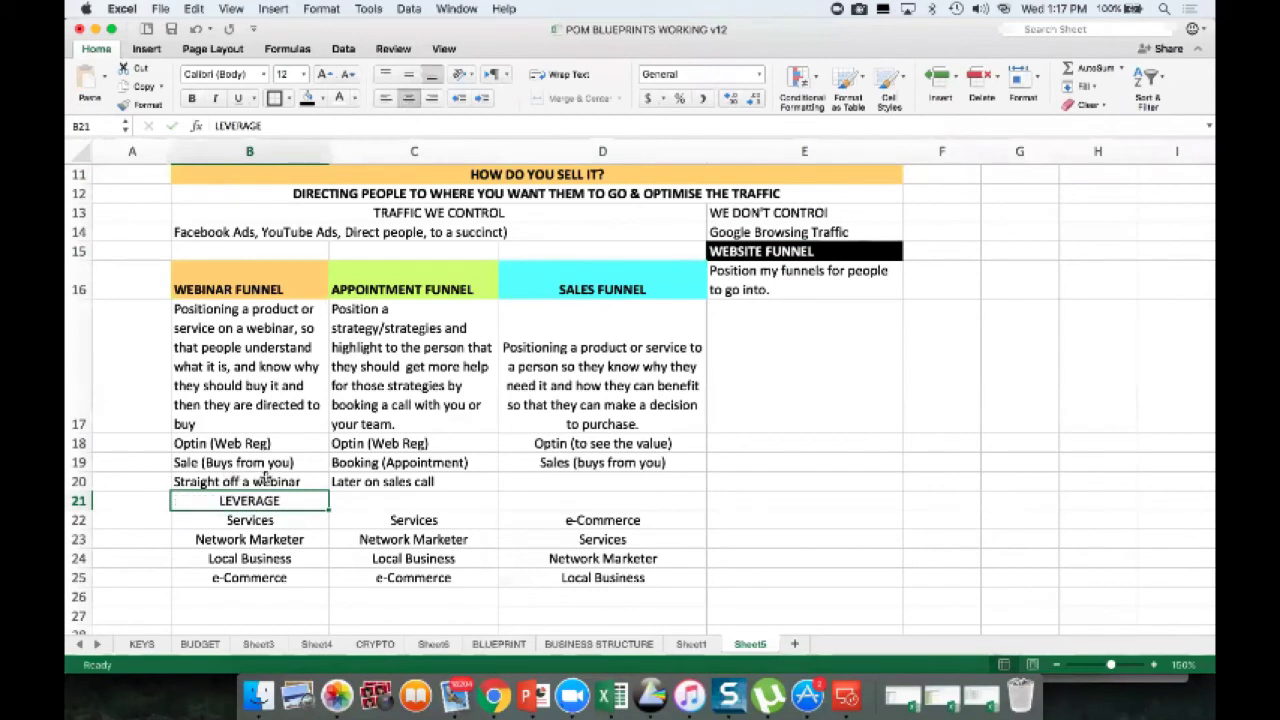
{"action": "key", "text": "super+b"}
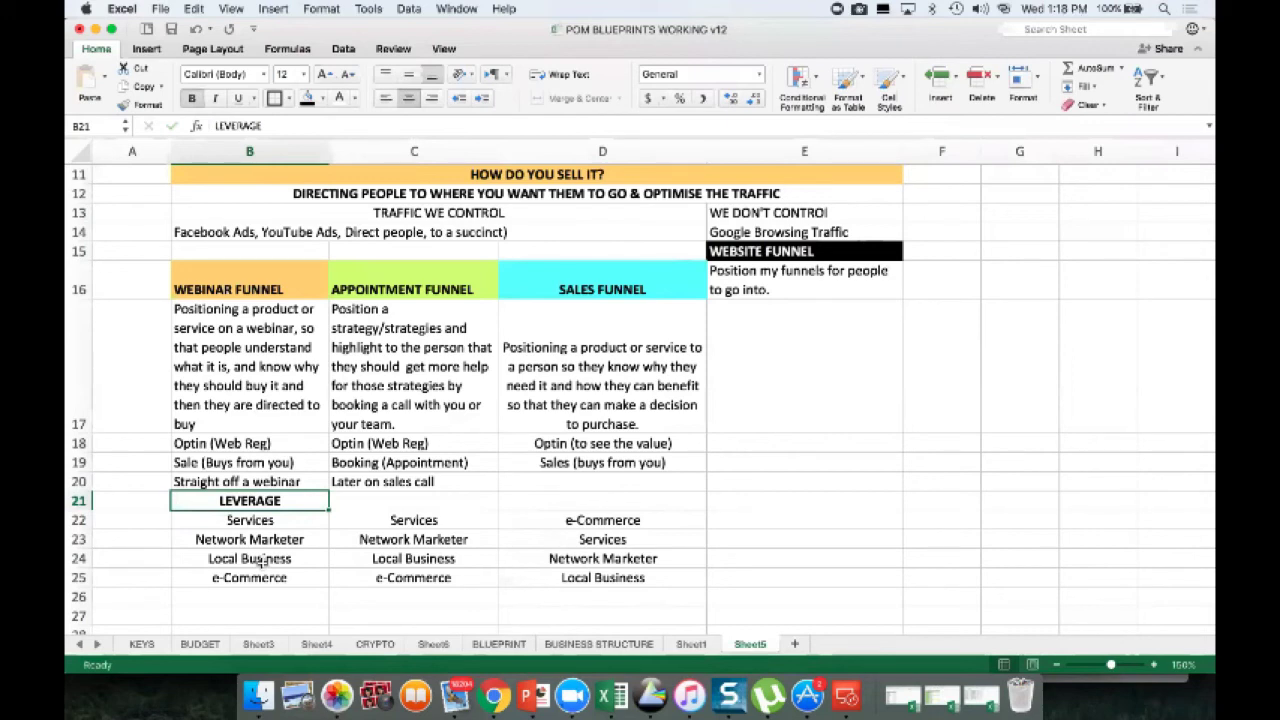
Step: Copy the "LEVERAGE" heading from B21 to C21 and D21 above the other two lists
{"action": "key", "text": "super+c"}
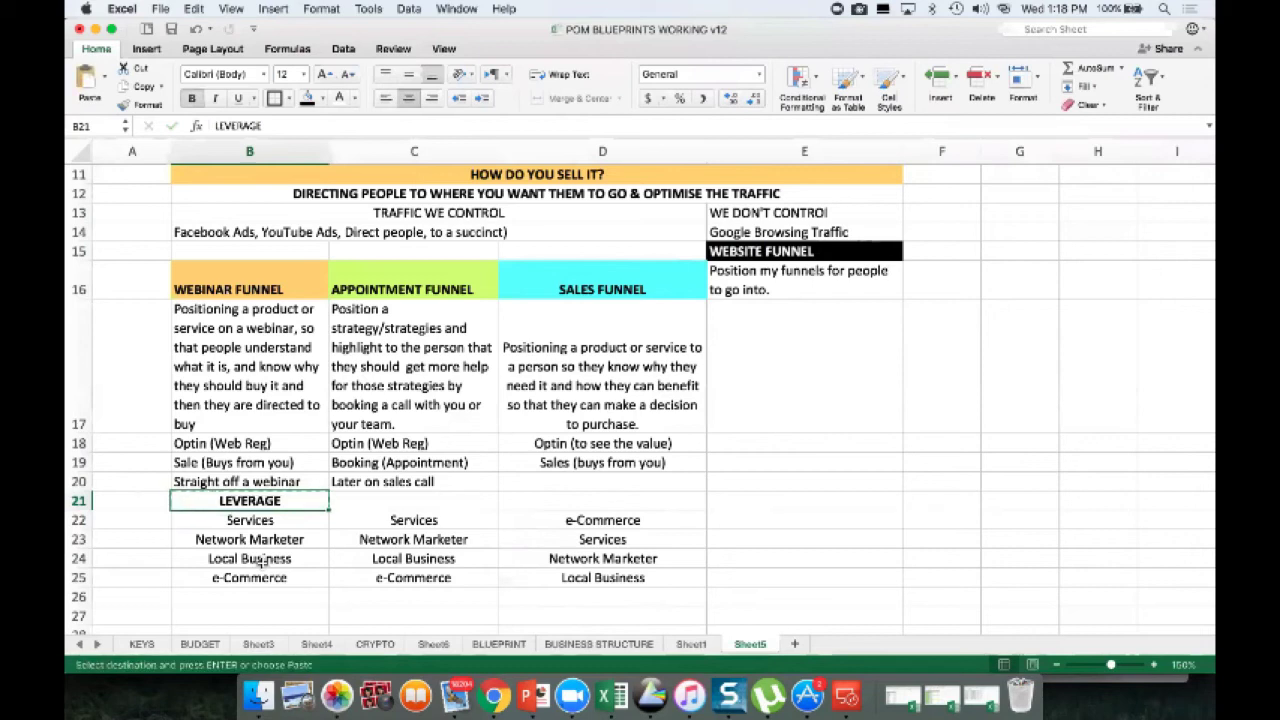
{"action": "key", "text": "Right"}
{"action": "key", "text": "super+v"}
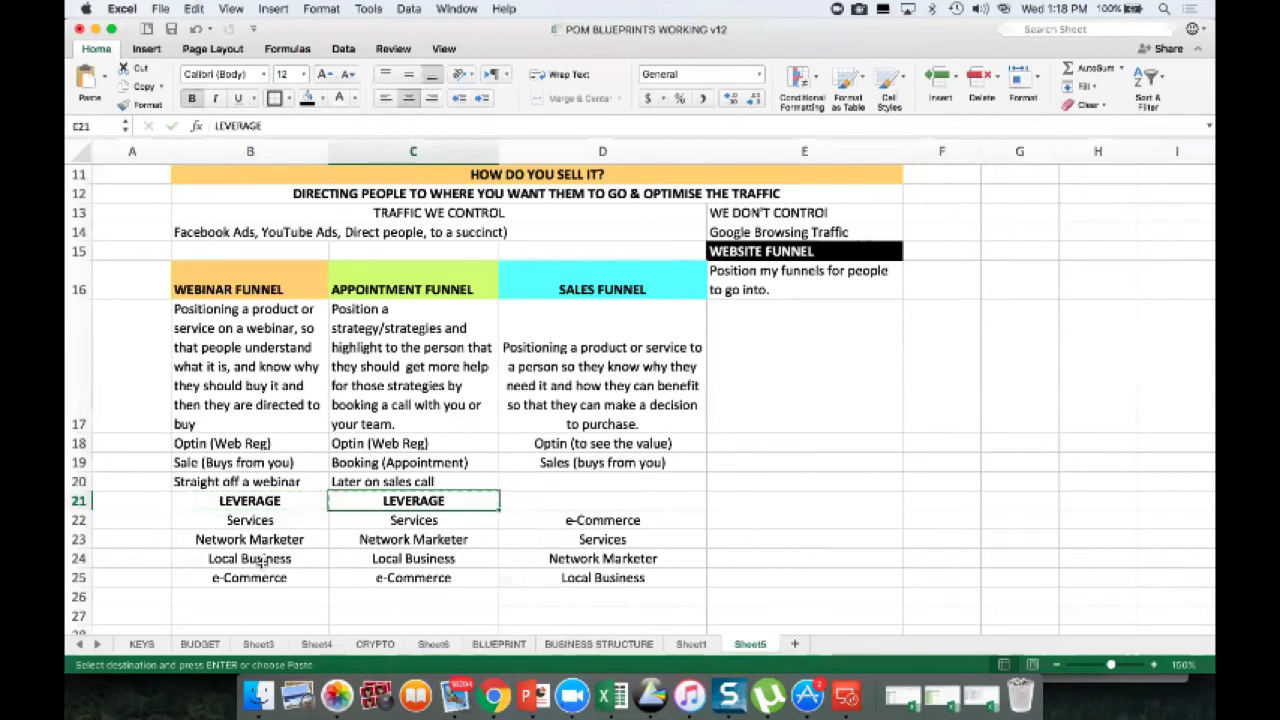
{"action": "key", "text": "Right"}
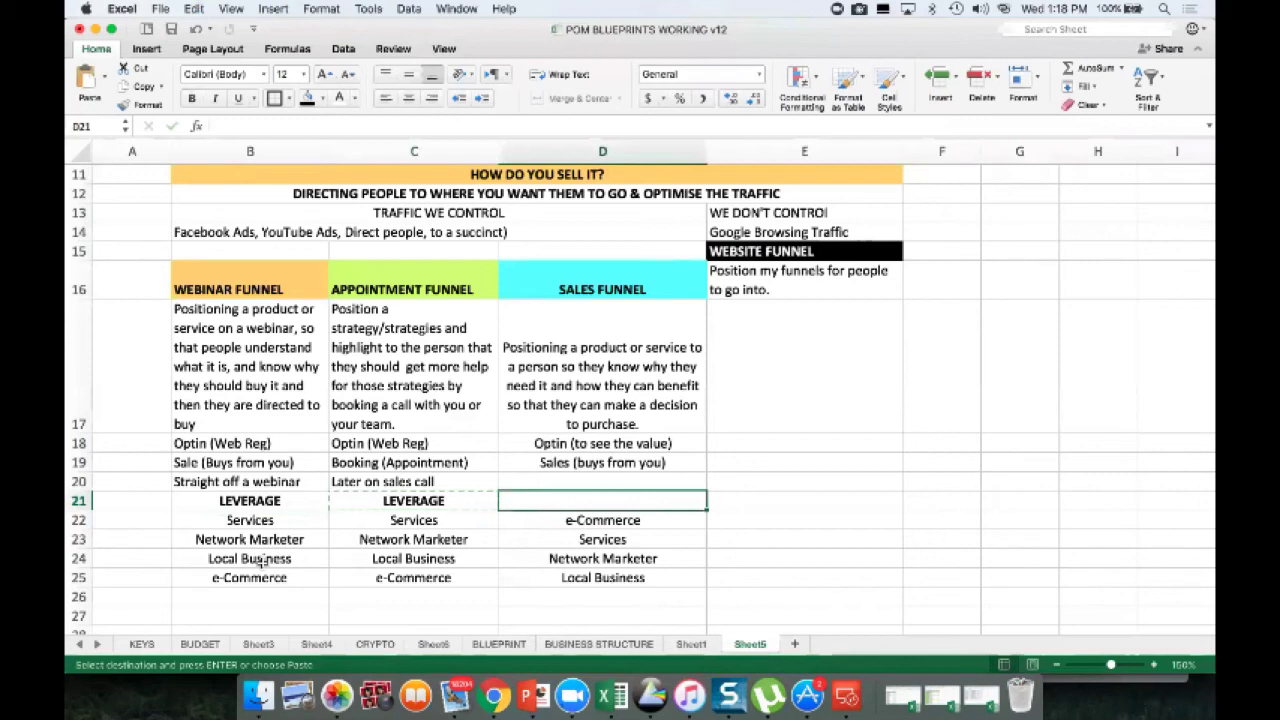
{"action": "key", "text": "Left"}
{"action": "key", "text": "Right"}
{"action": "key", "text": "cmd+v"}
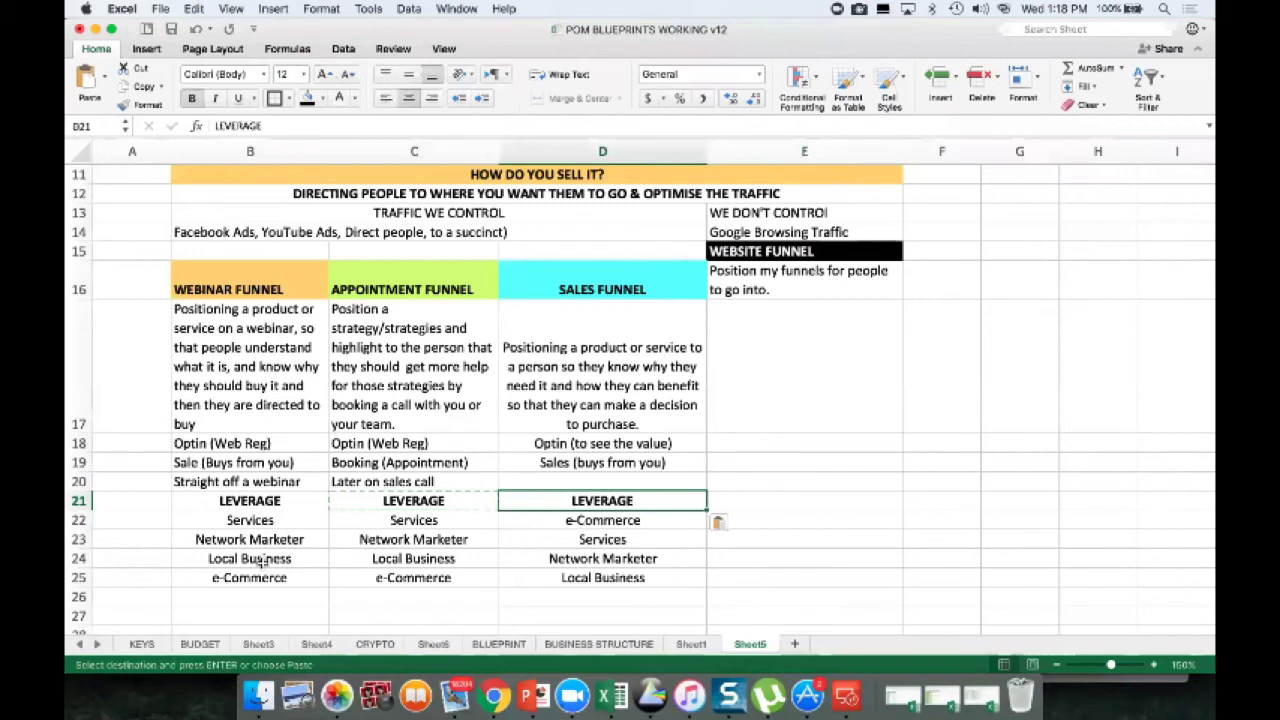
Step: Copy the "SALES FUNNEL" heading from D16 to E18 in the website funnel column, leaving E17 empty
{"action": "key", "text": "Up"}
{"action": "key", "text": "Up"}
{"action": "key", "text": "Up"}
{"action": "key", "text": "Up"}
{"action": "key", "text": "Up"}
{"action": "key", "text": "Up"}
{"action": "key", "text": "Up"}
{"action": "key", "text": "Down"}
{"action": "key", "text": "Down"}
{"action": "key", "text": "super+c"}
{"action": "key", "text": "Right"}
{"action": "key", "text": "Down"}
{"action": "key", "text": "super+v"}
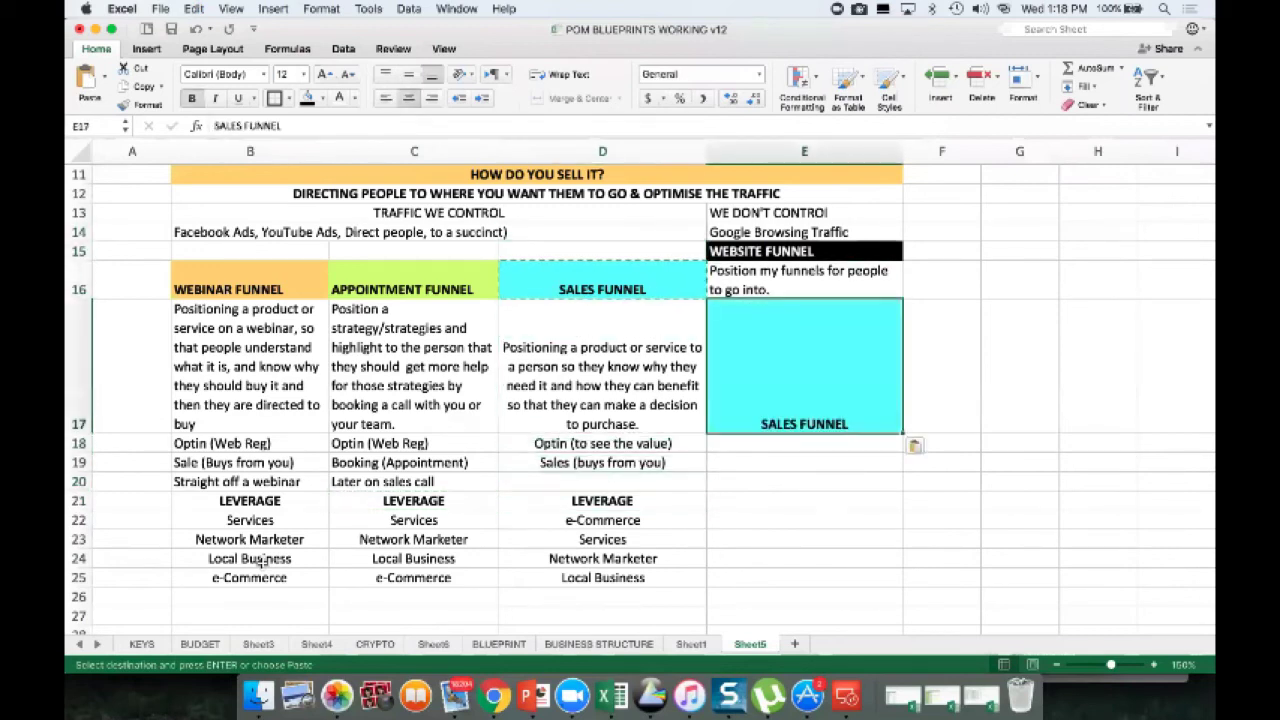
{"action": "key", "text": "Down"}
{"action": "key", "text": "Right"}
{"action": "key", "text": "Down"}
{"action": "key", "text": "super+z"}
{"action": "key", "text": "Up"}
{"action": "key", "text": "Left"}
{"action": "key", "text": "Down"}
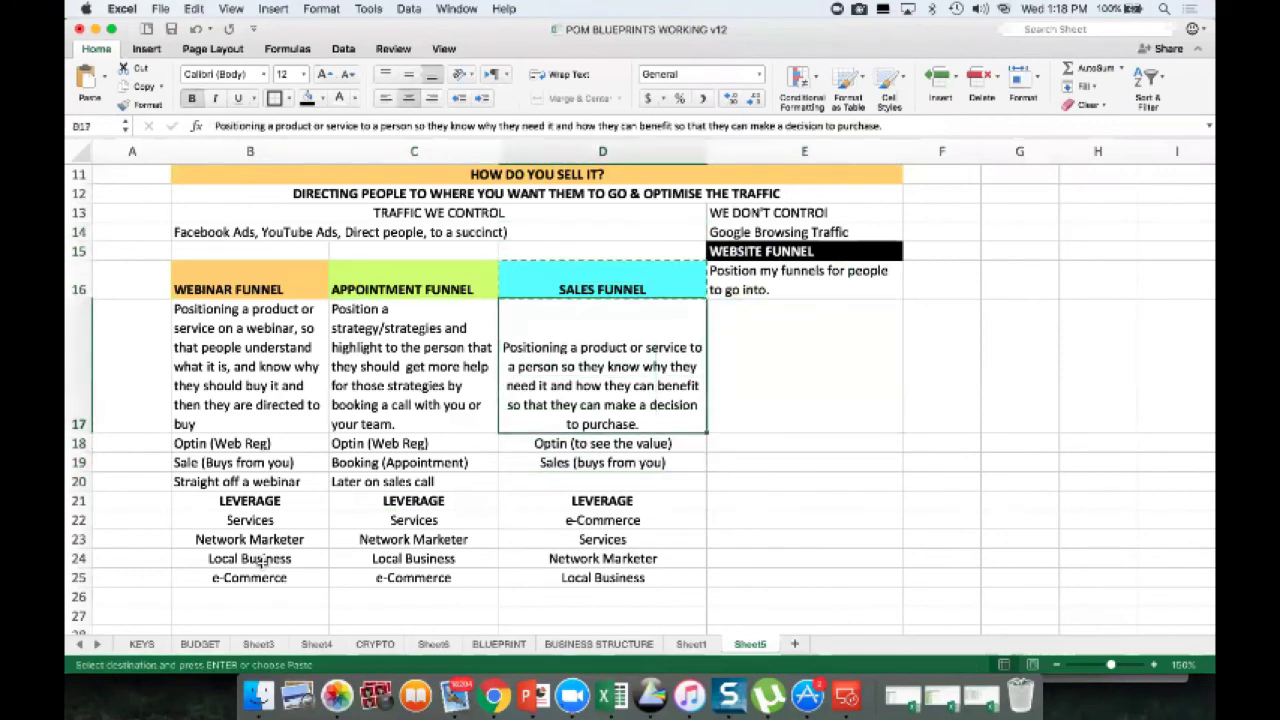
{"action": "key", "text": "Right"}
{"action": "key", "text": "Down"}
{"action": "key", "text": "Down"}
{"action": "key", "text": "Up"}
{"action": "key", "text": "super+v"}
Step: Copy the "APPOINTMENT FUNNEL" heading from C16 to E19, directly below the sales funnel label
{"action": "key", "text": "Left"}
{"action": "key", "text": "Up"}
{"action": "key", "text": "Up"}
{"action": "key", "text": "Left"}
{"action": "key", "text": "super+c"}
{"action": "key", "text": "super+Down"}
{"action": "key", "text": "Up"}
{"action": "key", "text": "Up"}
{"action": "key", "text": "Up"}
{"action": "key", "text": "Up"}
{"action": "key", "text": "Up"}
{"action": "key", "text": "Right"}
{"action": "key", "text": "Right"}
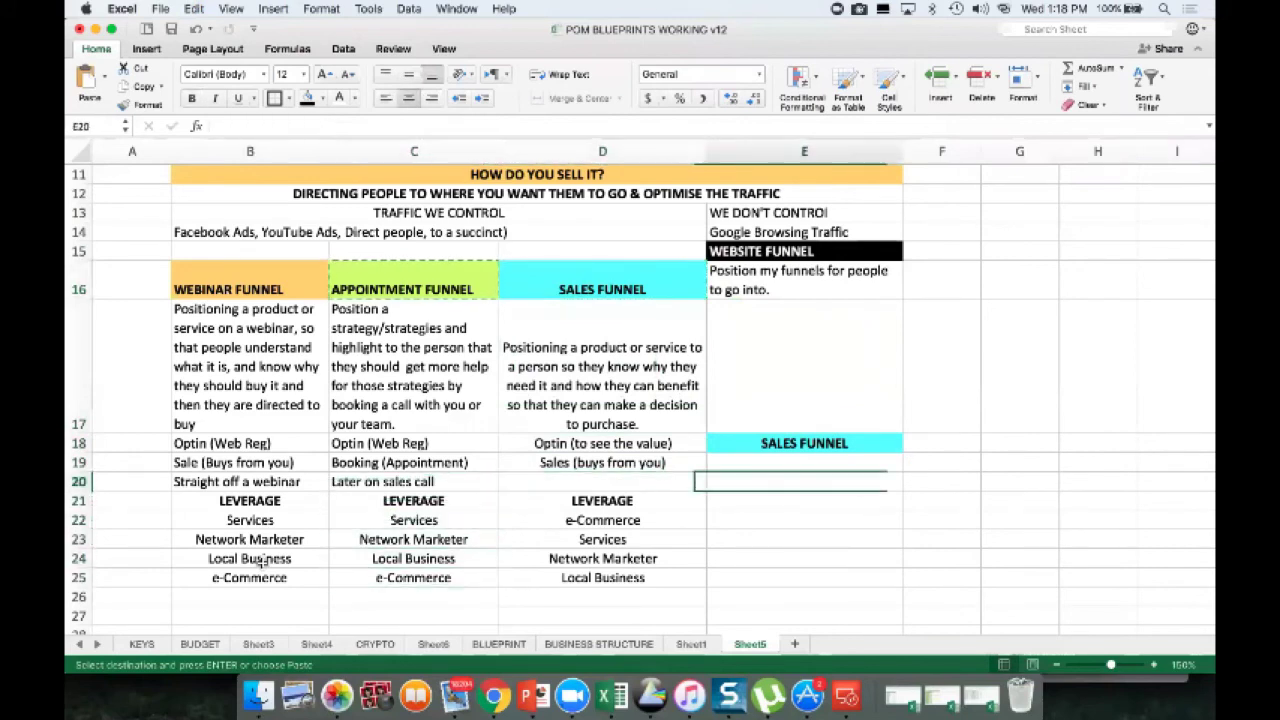
{"action": "key", "text": "Up"}
{"action": "key", "text": "super+v"}
Step: Copy the "WEBINAR FUNNEL" heading from B16 to E20, directly below the appointment funnel label
{"action": "key", "text": "Left"}
{"action": "key", "text": "Left"}
{"action": "key", "text": "Left"}
{"action": "key", "text": "Up"}
{"action": "key", "text": "Up"}
{"action": "key", "text": "Up"}
{"action": "key", "text": "Up"}
{"action": "key", "text": "Up"}
{"action": "key", "text": "Down"}
{"action": "key", "text": "Down"}
{"action": "key", "text": "super+c"}
{"action": "key", "text": "Right"}
{"action": "key", "text": "Right"}
{"action": "key", "text": "Down"}
{"action": "key", "text": "Down"}
{"action": "key", "text": "Down"}
{"action": "key", "text": "Right"}
{"action": "key", "text": "Right"}
{"action": "key", "text": "Down"}
{"action": "key", "text": "Left"}
{"action": "key", "text": "super+v"}
Step: Enter "BRANDING - STORY - WHAT YOU ARE DOING" in E17 above the copied funnel labels
{"action": "key", "text": "Up"}
{"action": "key", "text": "Up"}
{"action": "key", "text": "Up"}
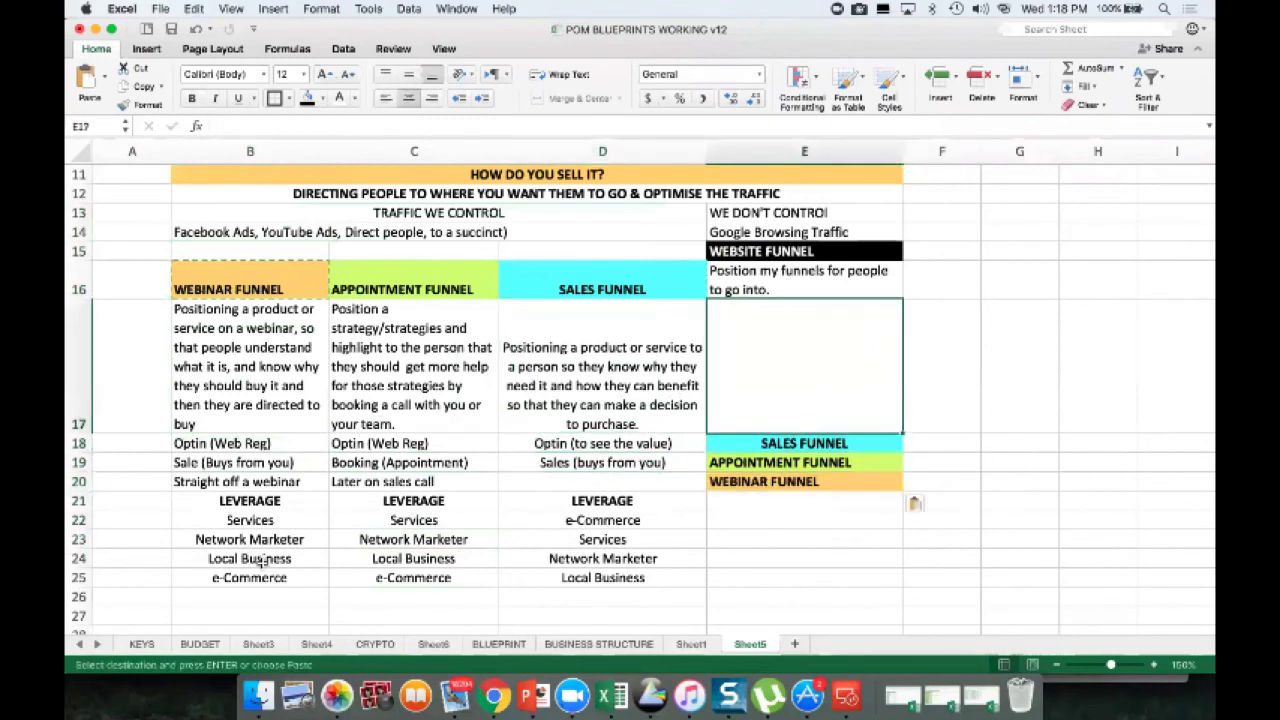
{"action": "type", "text": "BRANDINg/"}
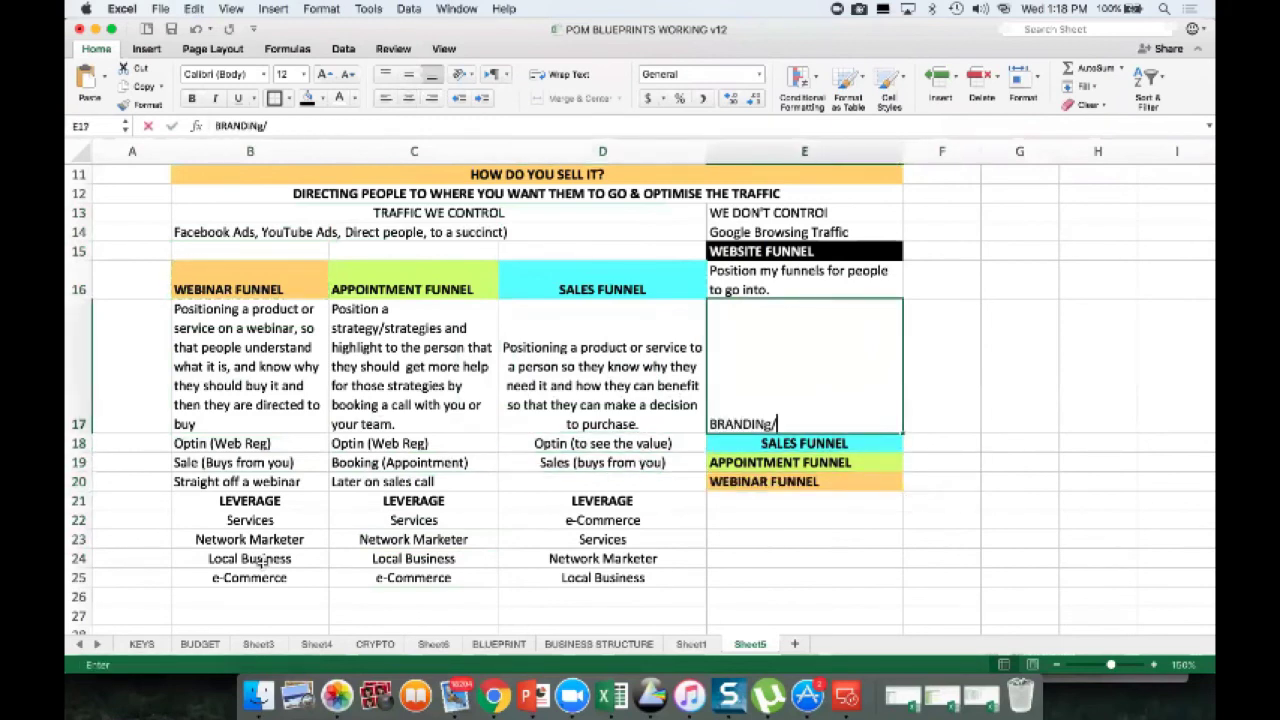
{"action": "type", "text": " - PTROY"}
{"action": "key", "text": "BackSpace"}
{"action": "key", "text": "BackSpace"}
{"action": "key", "text": "BackSpace"}
{"action": "type", "text": "ORY -"}
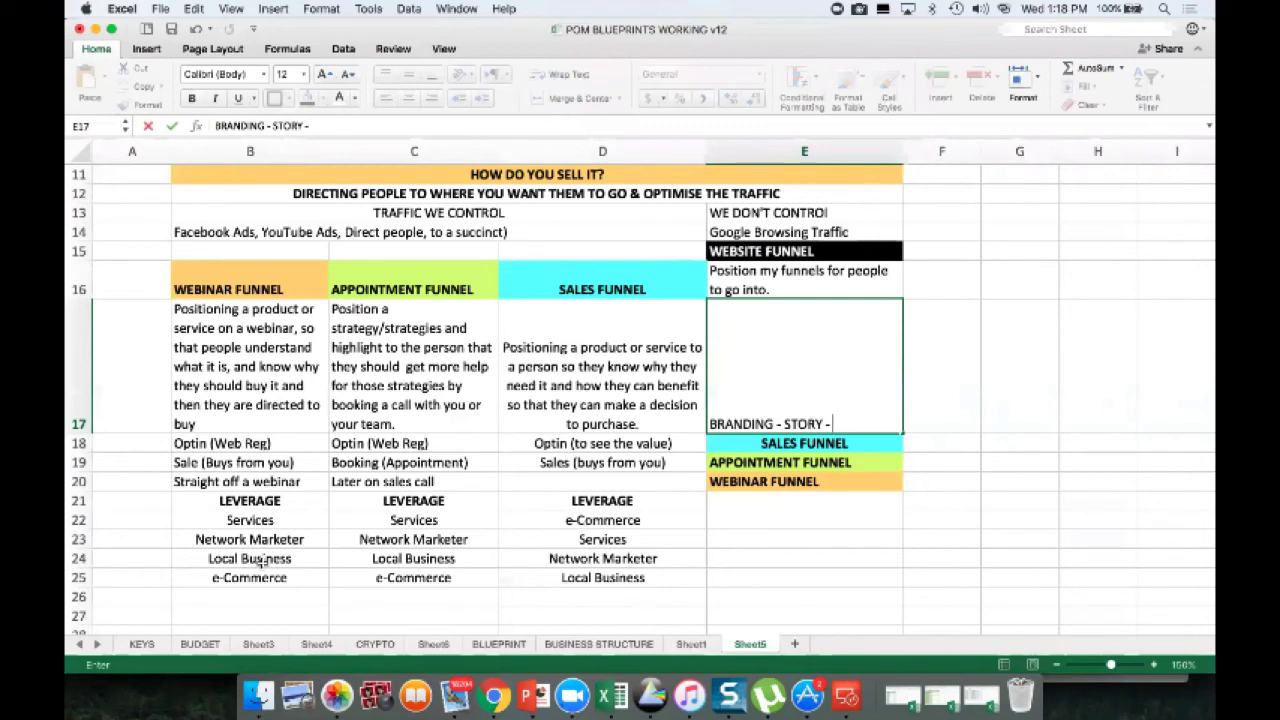
{"action": "type", "text": " WHAT YOU AR"}
{"action": "type", "text": "ING"}
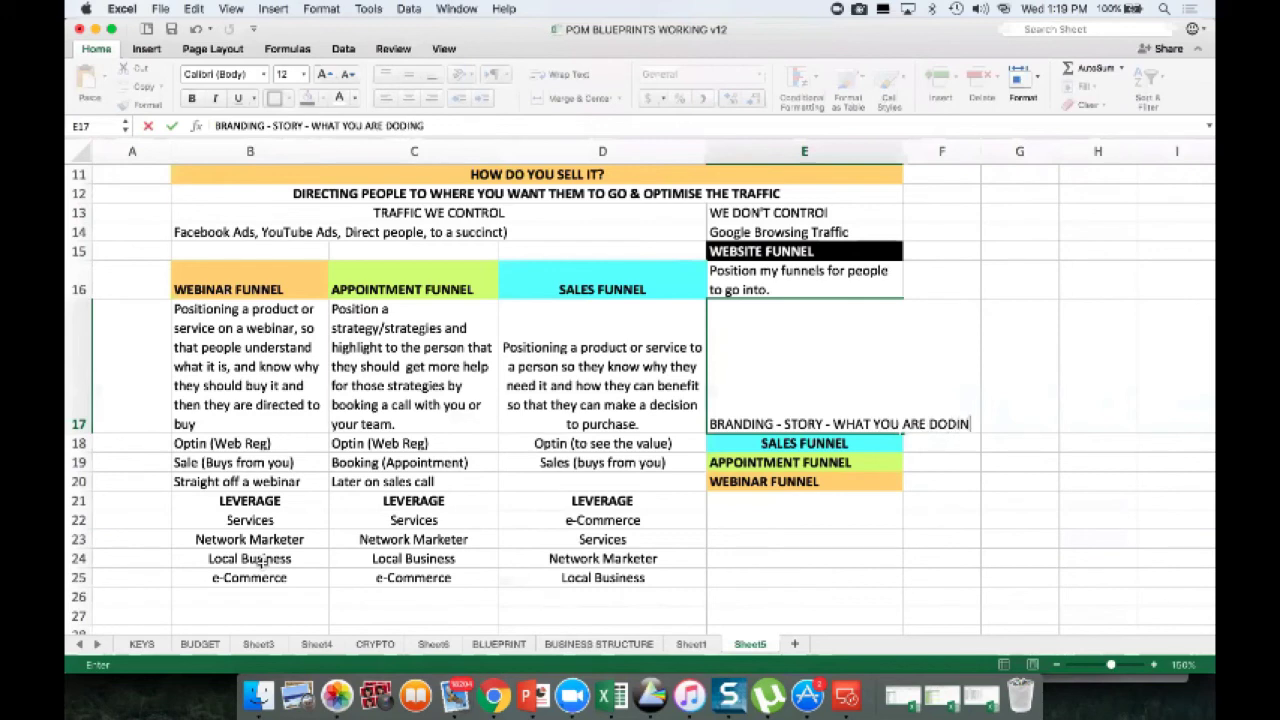
{"action": "key", "text": "BackSpace"}
{"action": "type", "text": "G"}
{"action": "key", "text": "Return"}
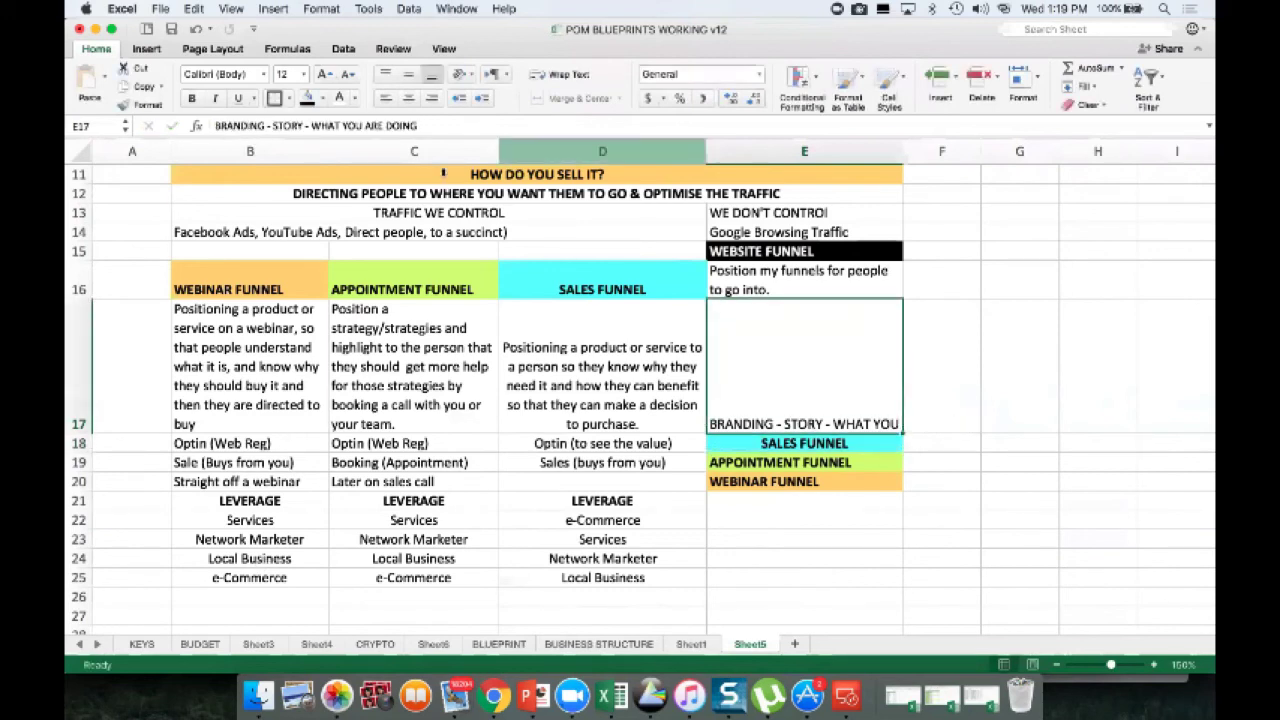
Step: Wrap the text in E17 and append "- CONTEXT" to it
{"action": "left_click", "coordinate": [563, 74]}
{"action": "left_click", "coordinate": [526, 122]}
{"action": "type", "text": "- CONTEXT"}
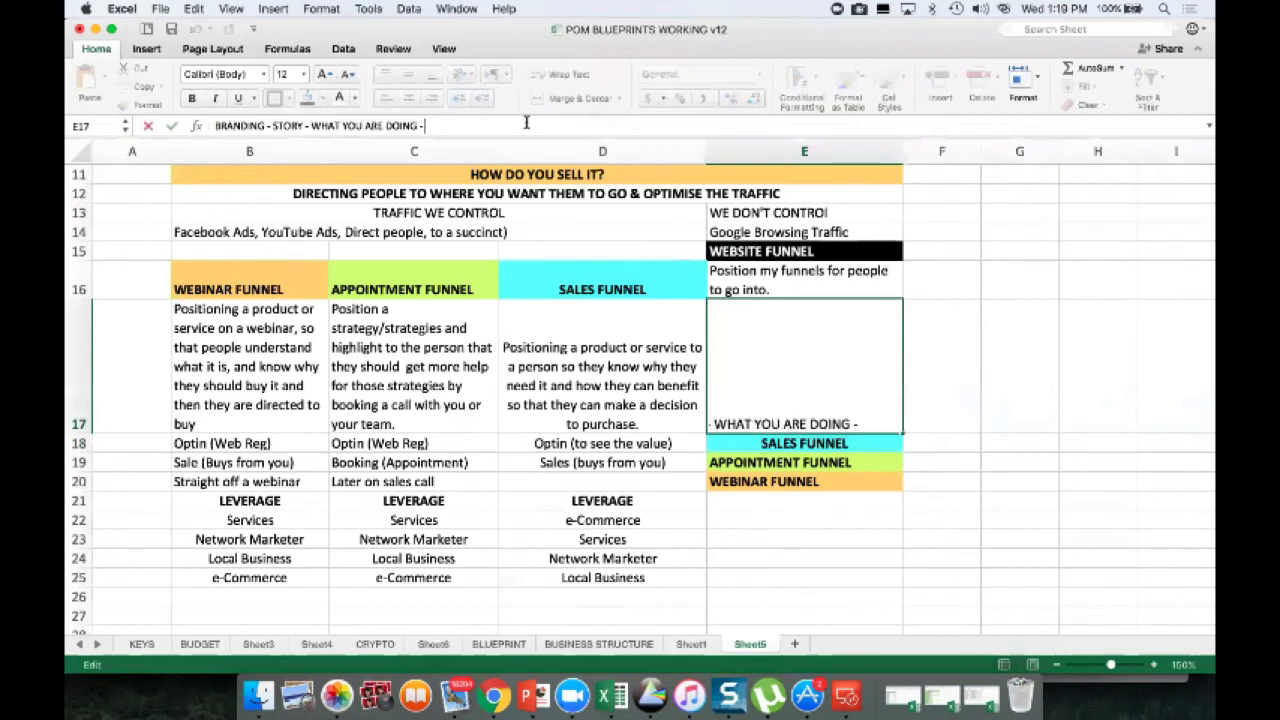
{"action": "key", "text": "Return"}
Step: Apply an outside border around B16:D25 and around each of its three funnel columns
{"action": "left_click", "coordinate": [263, 280]}
{"action": "left_click_drag", "start_coordinate": [376, 383], "coordinate": [600, 577]}
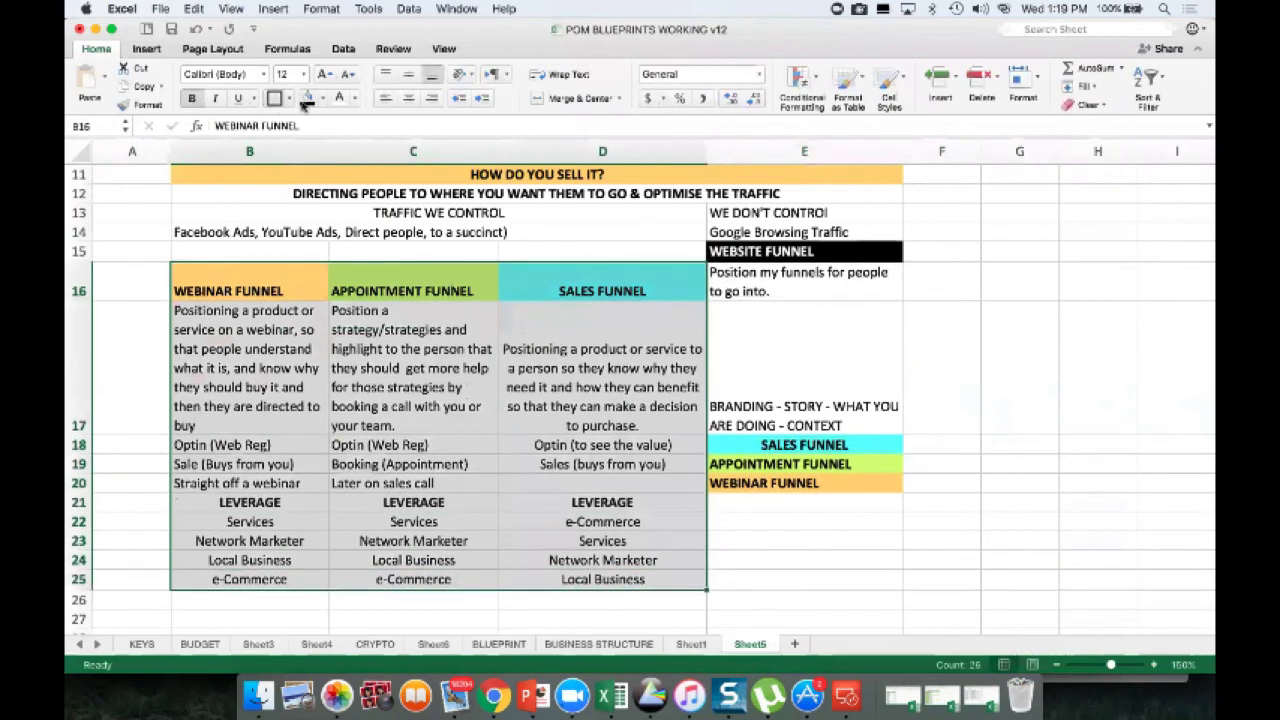
{"action": "left_click", "coordinate": [274, 98]}
{"action": "left_click", "coordinate": [250, 360]}
{"action": "left_click_drag", "start_coordinate": [250, 289], "coordinate": [270, 578]}
{"action": "left_click", "coordinate": [274, 98]}
{"action": "left_click_drag", "start_coordinate": [410, 292], "coordinate": [415, 400]}
{"action": "left_click_drag", "start_coordinate": [415, 540], "coordinate": [415, 580]}
{"action": "left_click", "coordinate": [274, 98]}
{"action": "left_click_drag", "start_coordinate": [600, 290], "coordinate": [602, 580]}
{"action": "left_click", "coordinate": [274, 98]}
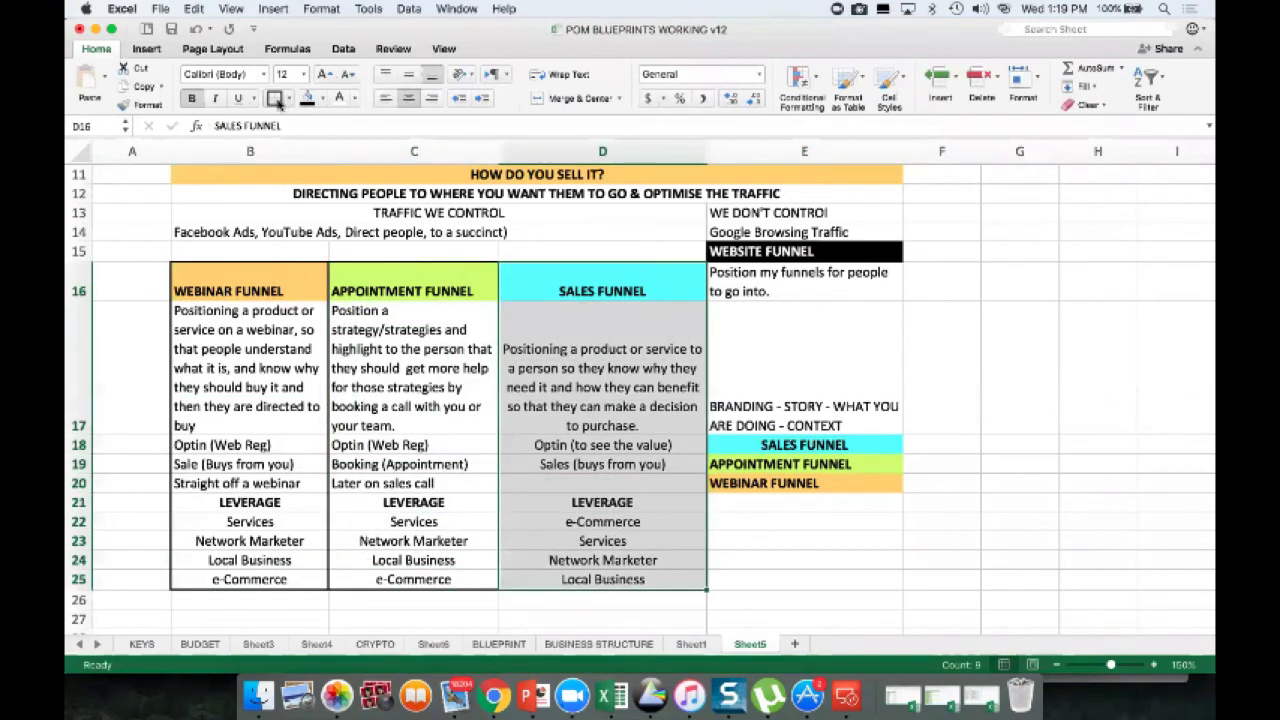
{"action": "left_click", "coordinate": [656, 390]}
Step: Move the website funnel block E15:E20 down one row so its heading sits in E16 beside the other funnels
{"action": "left_click", "coordinate": [794, 384]}
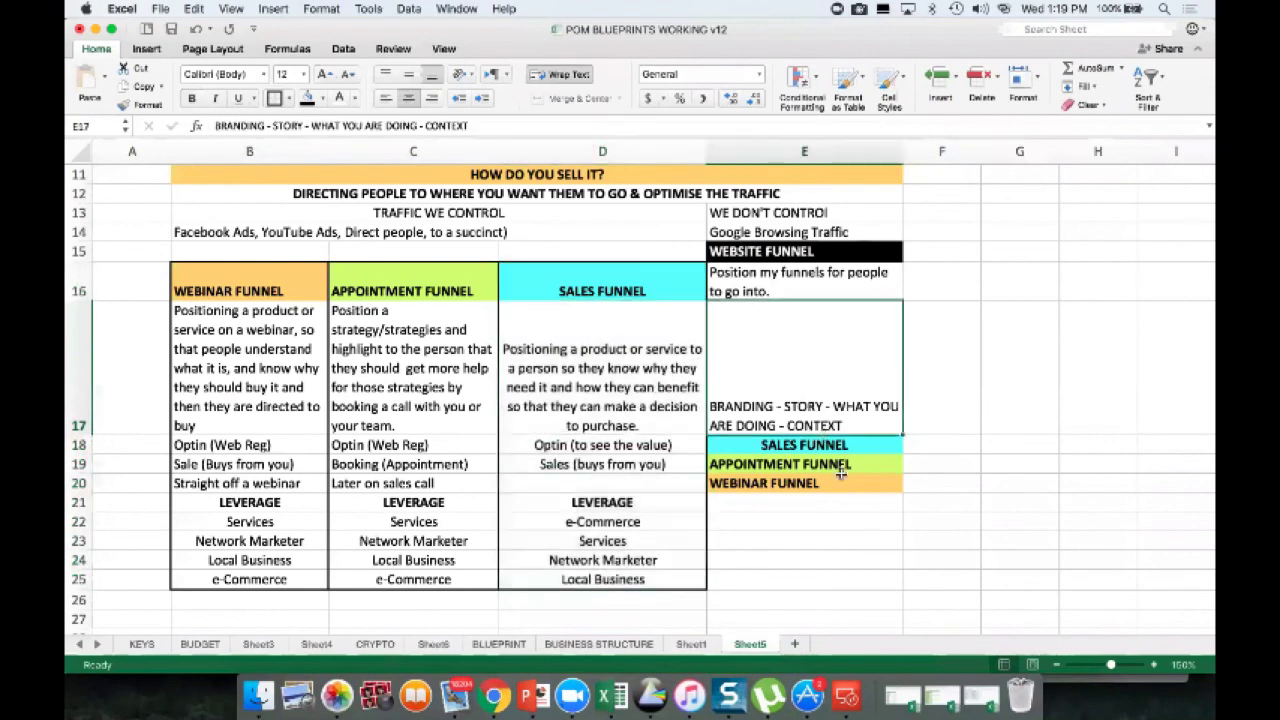
{"action": "left_click", "coordinate": [814, 251]}
{"action": "left_click_drag", "start_coordinate": [814, 251], "coordinate": [842, 500]}
Step: Review the overview from the funnel headings up to the "Types of businesses" section
{"action": "key", "text": "Up"}
{"action": "key", "text": "Up"}
{"action": "key", "text": "Up"}
{"action": "key", "text": "Up"}
{"action": "key", "text": "Up"}
{"action": "key", "text": "Up"}
{"action": "key", "text": "Up"}
{"action": "key", "text": "Up"}
{"action": "key", "text": "Up"}
{"action": "key", "text": "Up"}
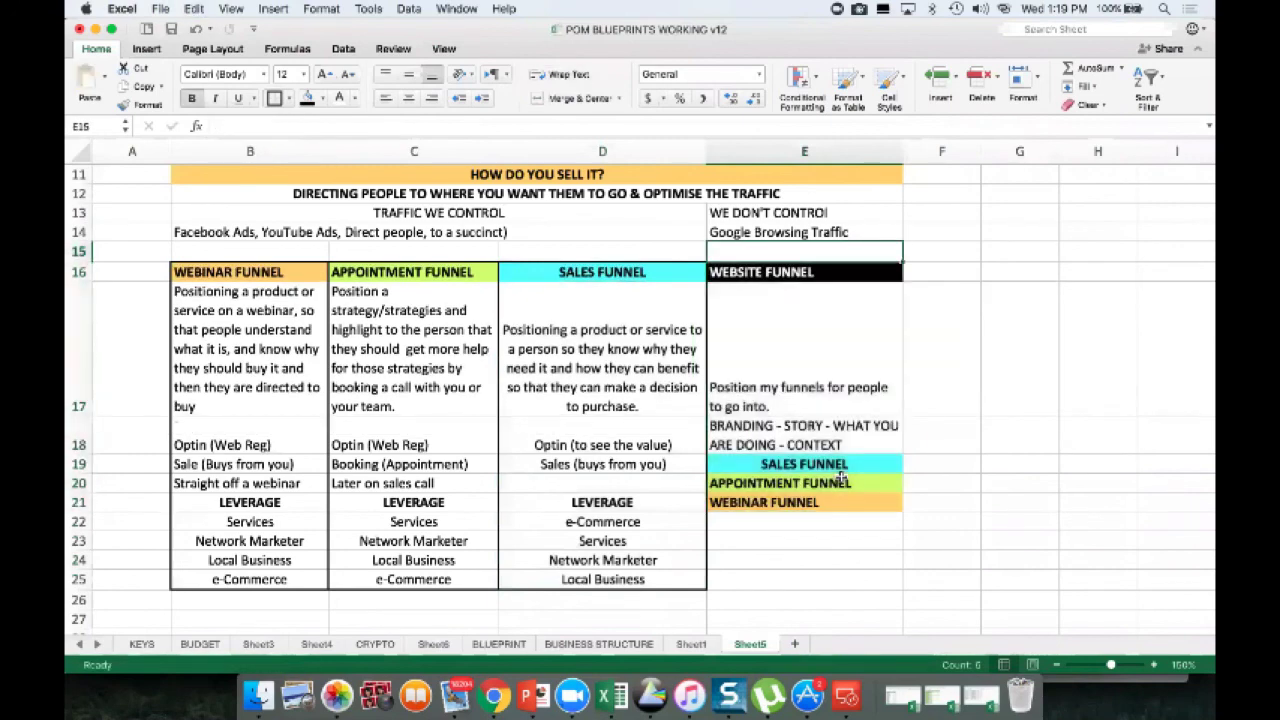
{"action": "key", "text": "Up"}
{"action": "key", "text": "Up"}
{"action": "key", "text": "Up"}
{"action": "key", "text": "Up"}
{"action": "key", "text": "Up"}
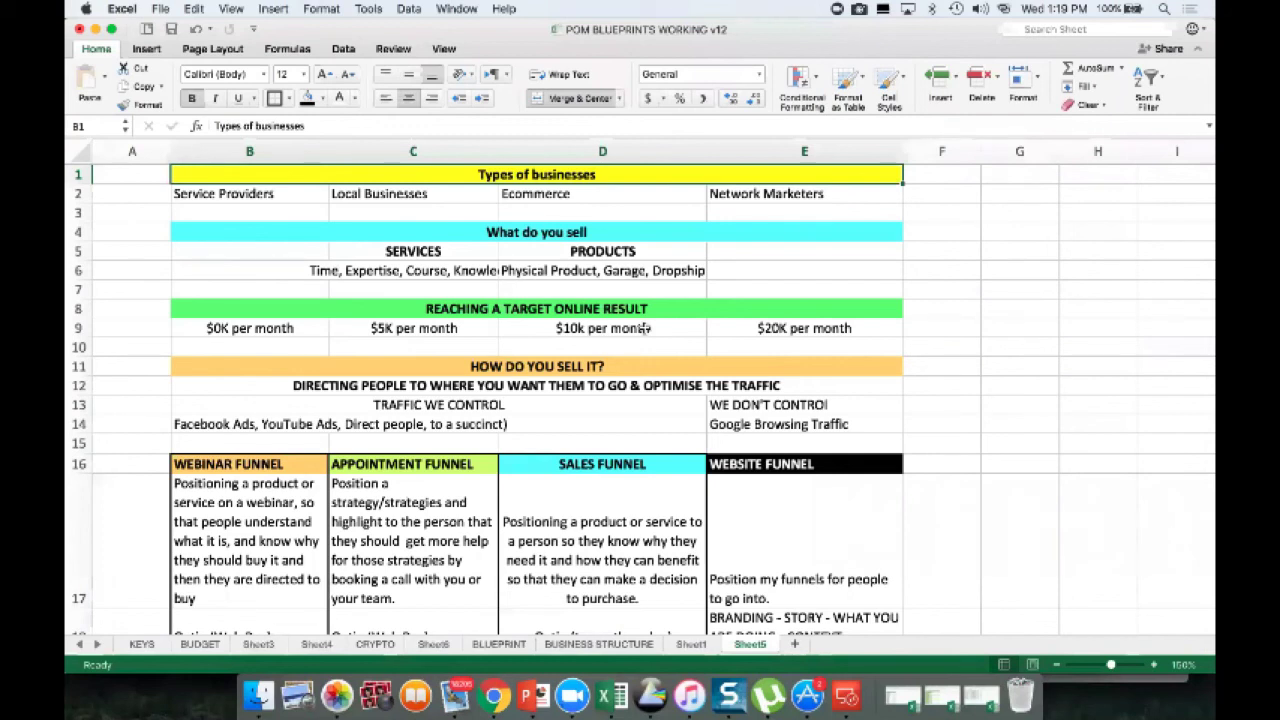
Step: Change the row 11 heading to "HOW DO YOU SELL THOSE PRODUCTS & SERVICES (AUTOMATE)"
{"action": "left_click", "coordinate": [498, 363]}
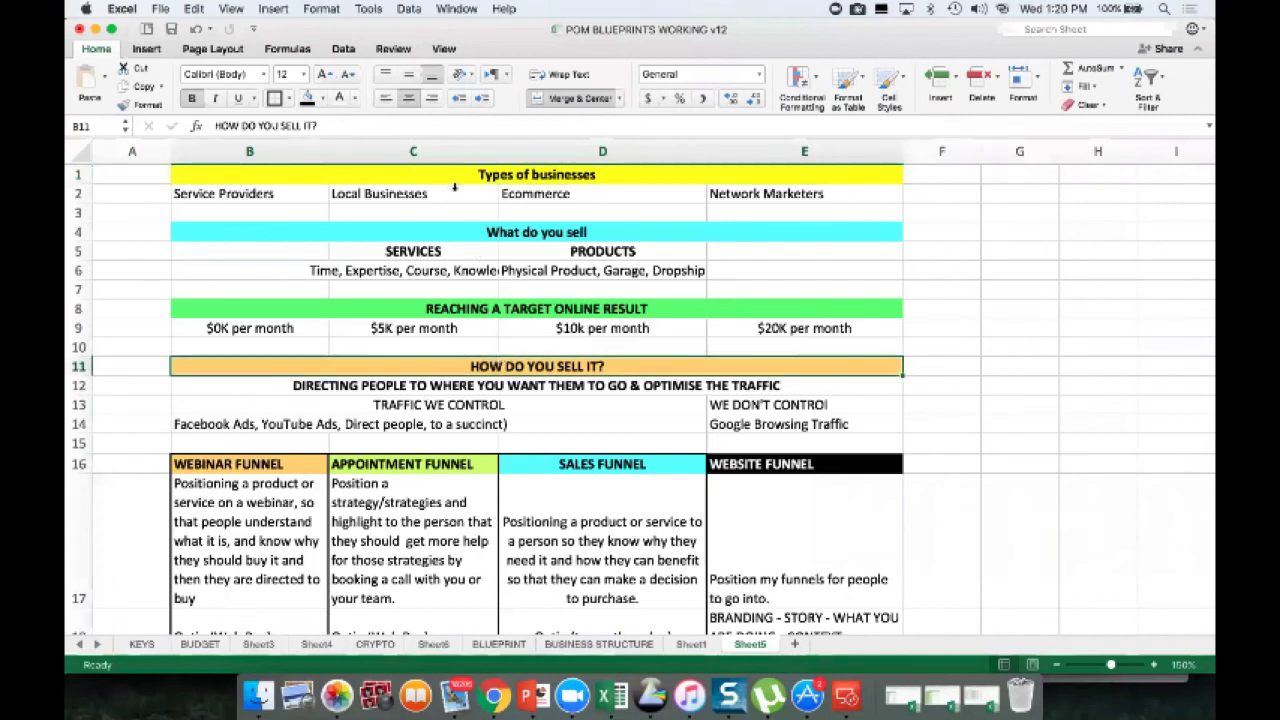
{"action": "left_click", "coordinate": [395, 128]}
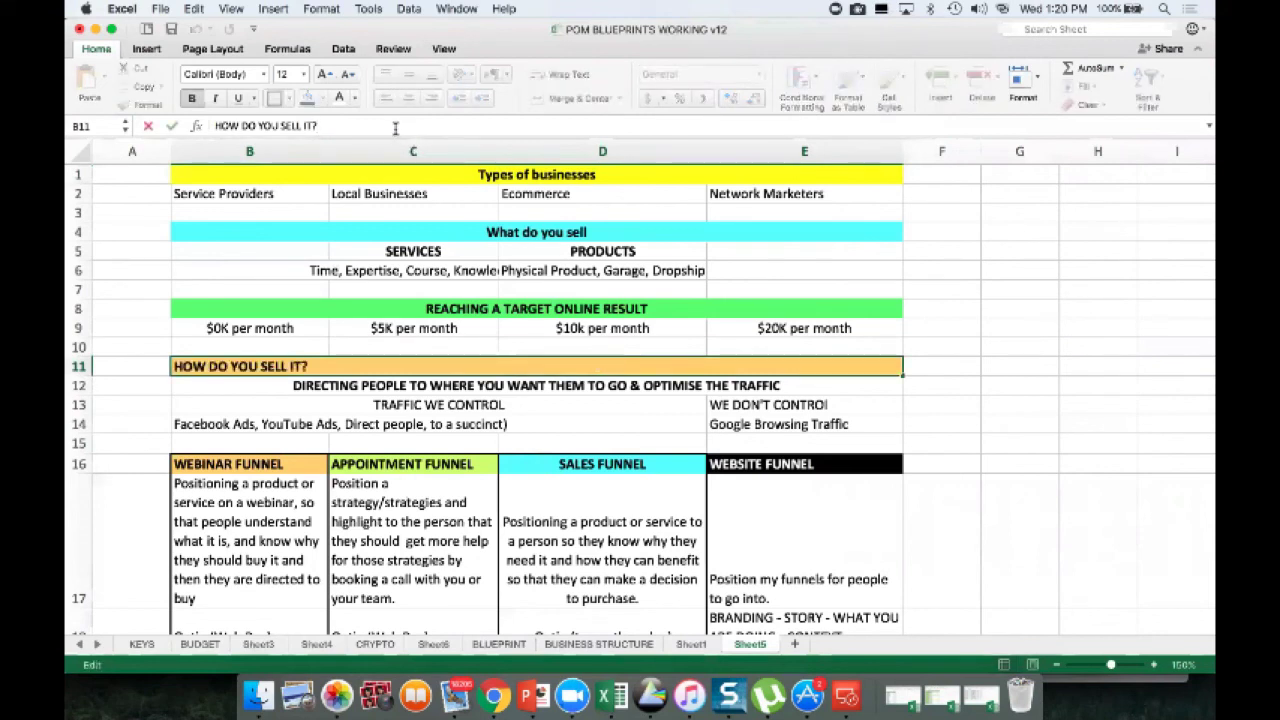
{"action": "key", "text": "BackSpace"}
{"action": "key", "text": "BackSpace"}
{"action": "key", "text": "BackSpace"}
{"action": "type", "text": "THOSE PRODCUT"}
{"action": "key", "text": "BackSpace"}
{"action": "key", "text": "BackSpace"}
{"action": "key", "text": "BackSpace"}
{"action": "type", "text": "UCTS & SERVICES"}
{"action": "key", "text": "BackSpace"}
{"action": "key", "text": "BackSpace"}
{"action": "key", "text": "BackSpace"}
{"action": "key", "text": "BackSpace"}
{"action": "key", "text": "BackSpace"}
{"action": "type", "text": "VICES"}
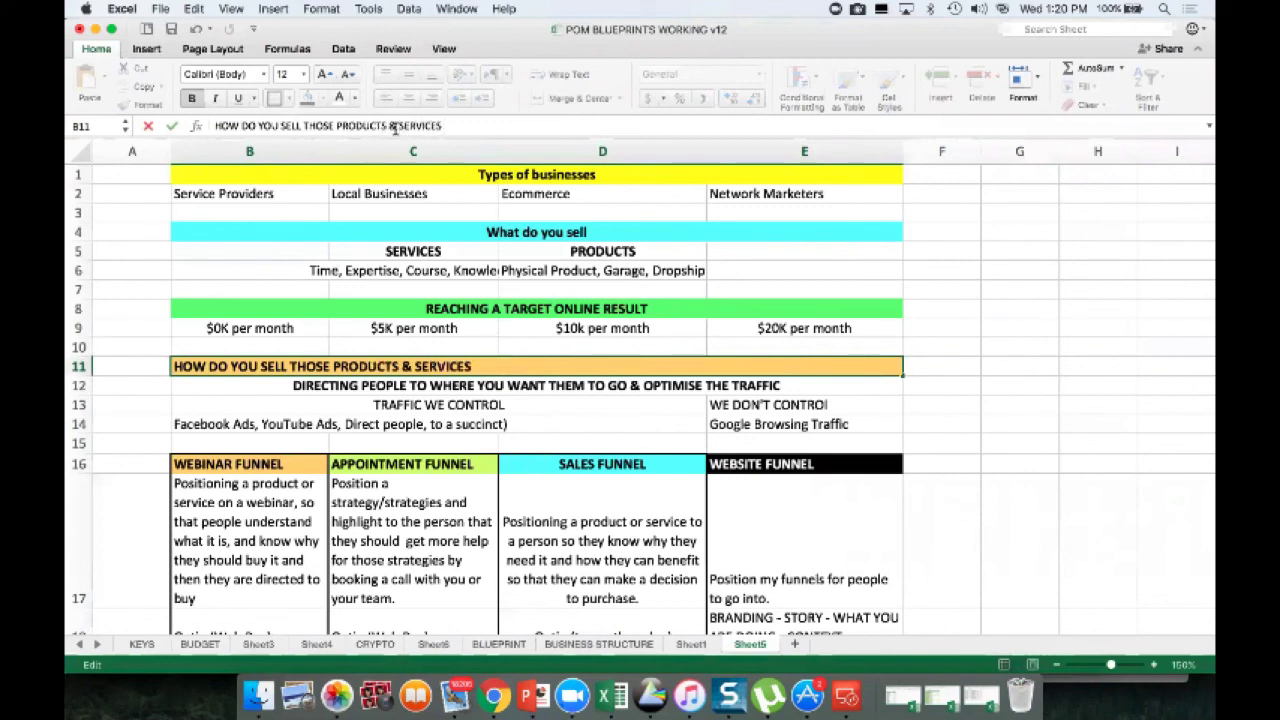
{"action": "type", "text": " (AUTOMATED"}
{"action": "key", "text": "BackSpace"}
{"action": "type", "text": ")"}
{"action": "key", "text": "Return"}
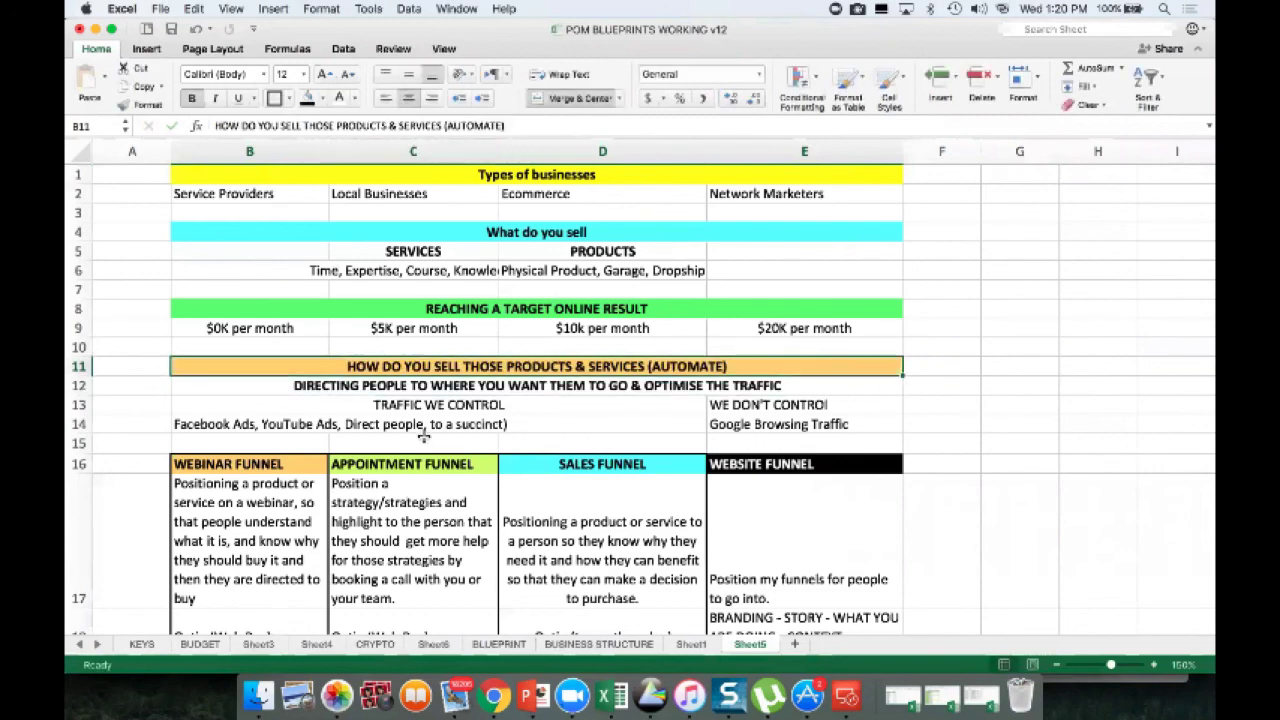
Step: Copy the income target from E9 to F9 and change the copy to "$100K per month"
{"action": "left_click", "coordinate": [866, 328]}
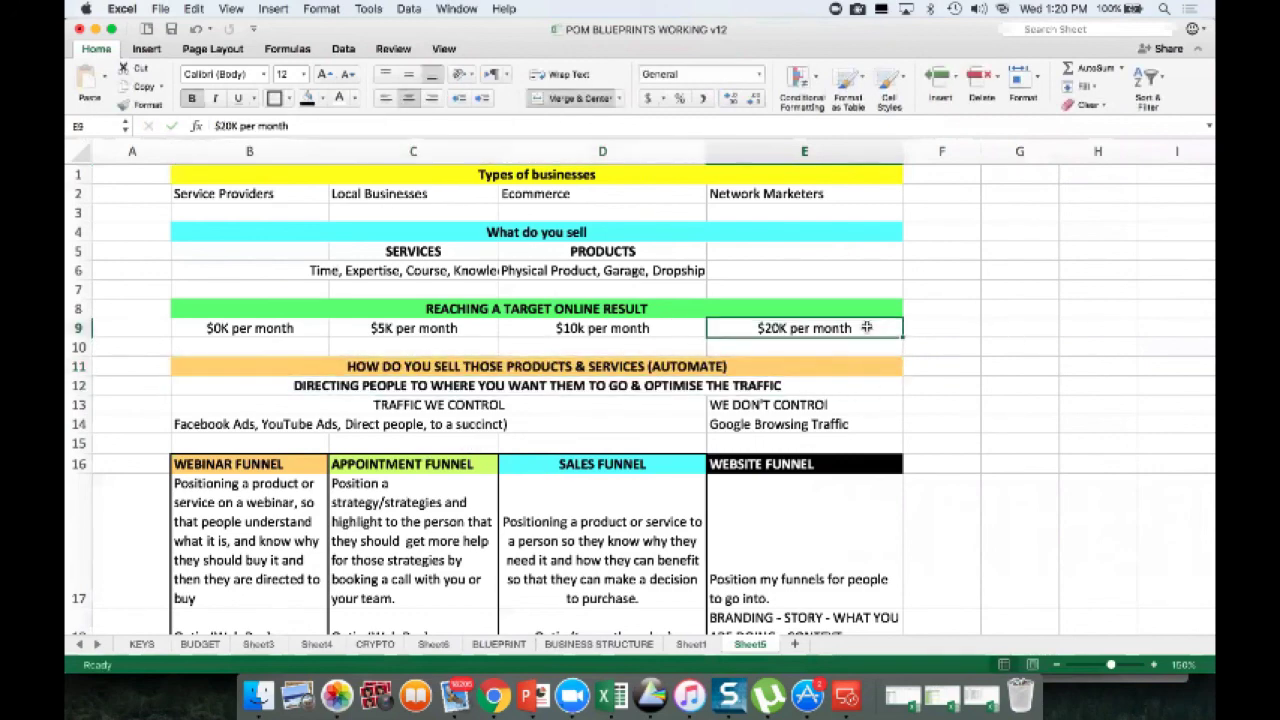
{"action": "key", "text": "super+c"}
{"action": "key", "text": "Right"}
{"action": "key", "text": "super+v"}
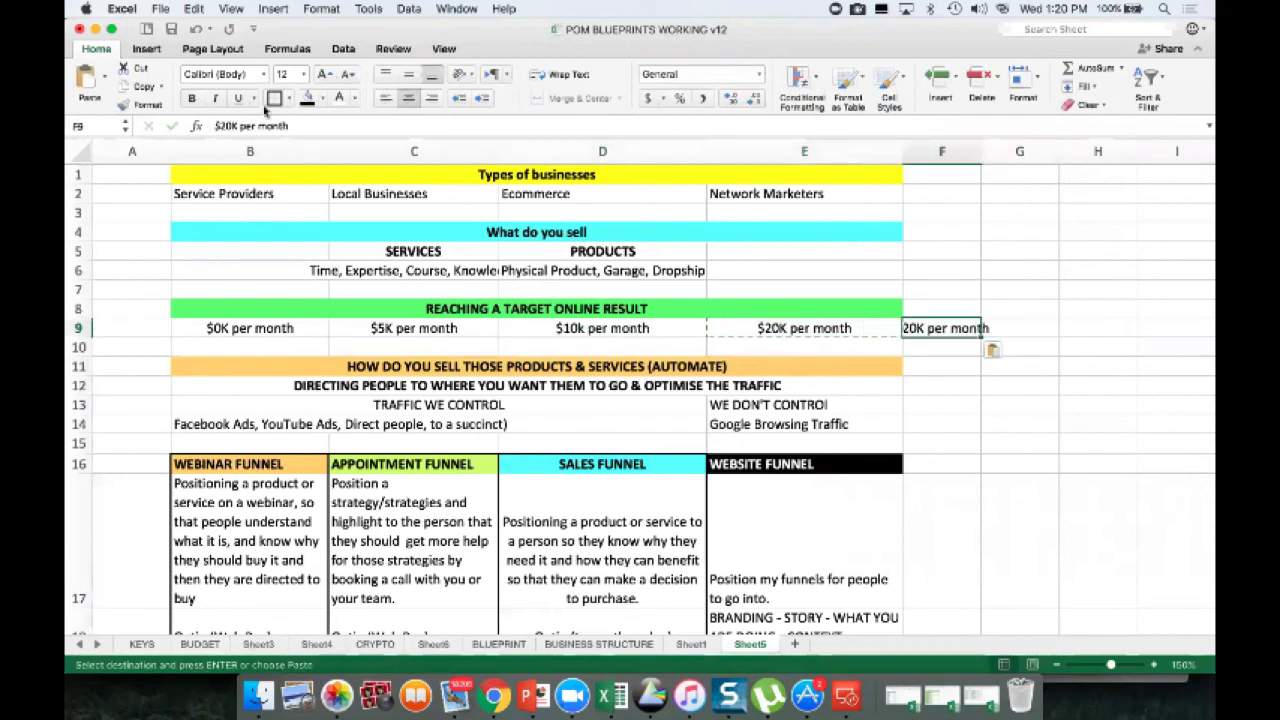
{"action": "left_click", "coordinate": [222, 126]}
{"action": "key", "text": "Delete"}
{"action": "type", "text": "10"}
{"action": "key", "text": "Return"}
{"action": "key", "text": "Up"}
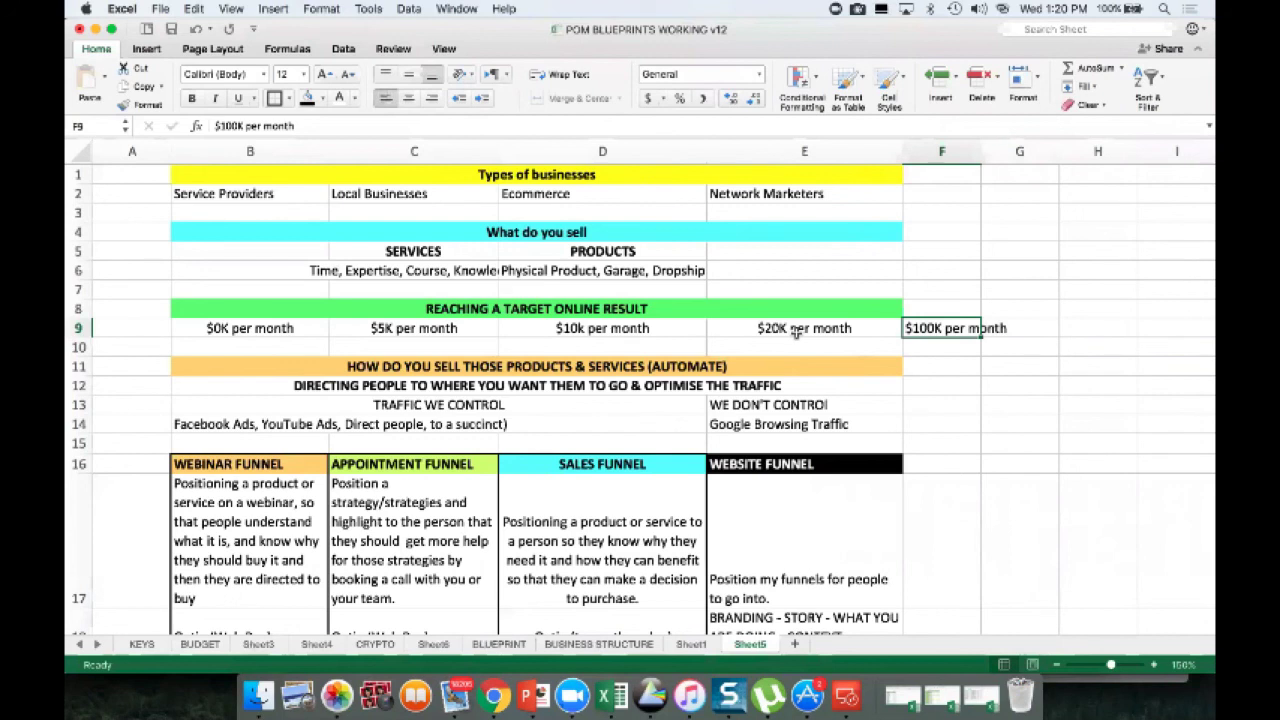
Step: Enter "SALES AGENTS THAT SELL ON YOUR BEHALF 24 * 7." in B15, directly above the funnel headings
{"action": "left_click", "coordinate": [956, 364]}
{"action": "left_click", "coordinate": [570, 410]}
{"action": "left_click", "coordinate": [300, 462]}
{"action": "left_click", "coordinate": [304, 442]}
{"action": "type", "text": "SALES AGEN"}
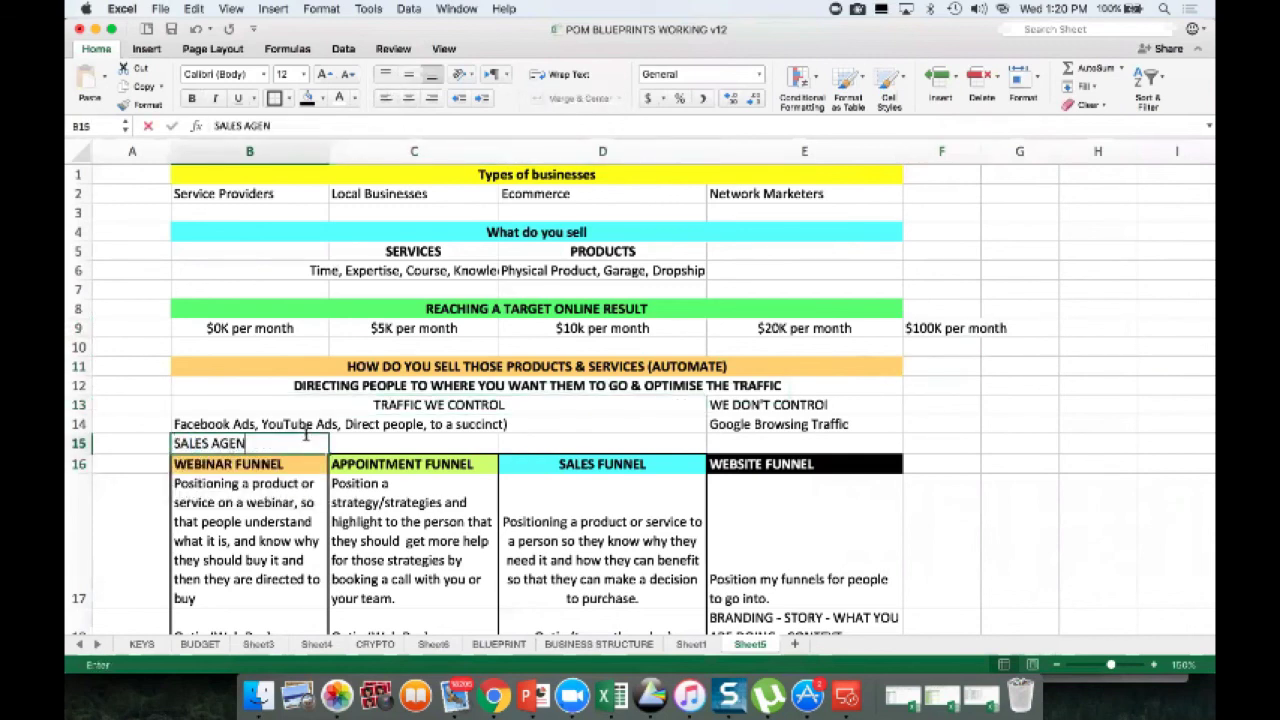
{"action": "type", "text": "TS THAT SELL ON YOUR EB"}
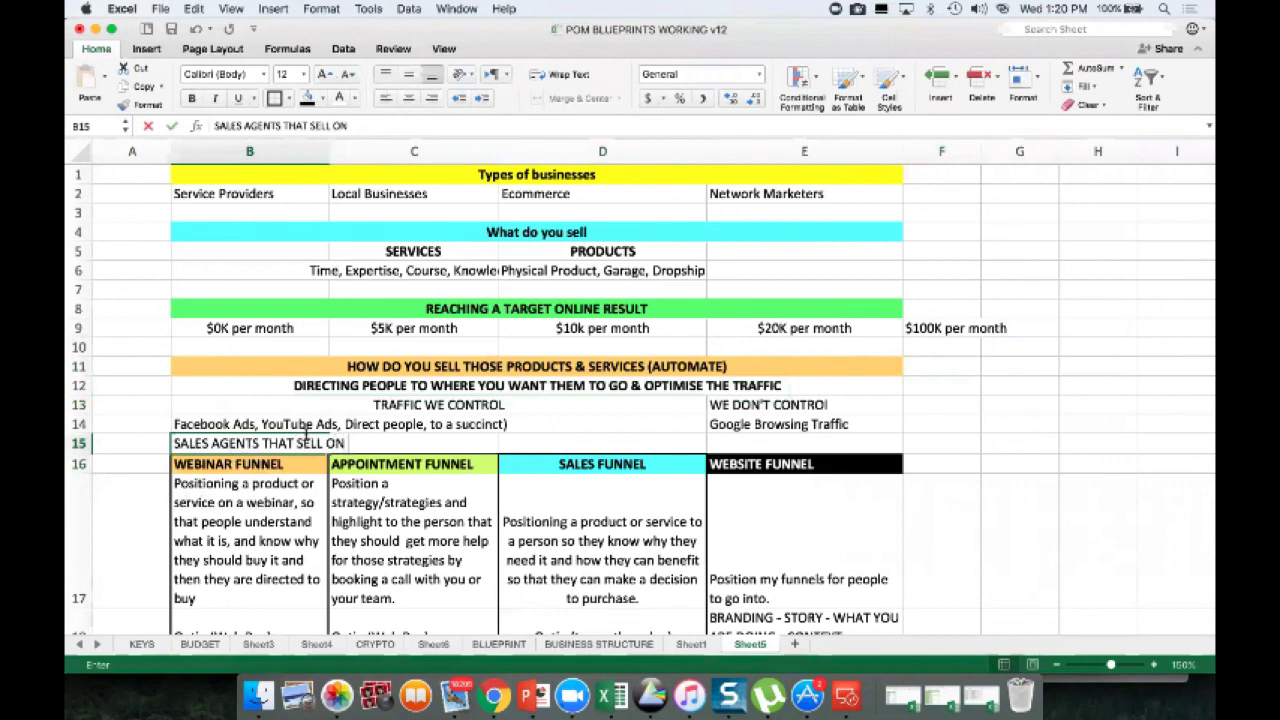
{"action": "key", "text": "BackSpace"}
{"action": "key", "text": "BackSpace"}
{"action": "type", "text": "BE"}
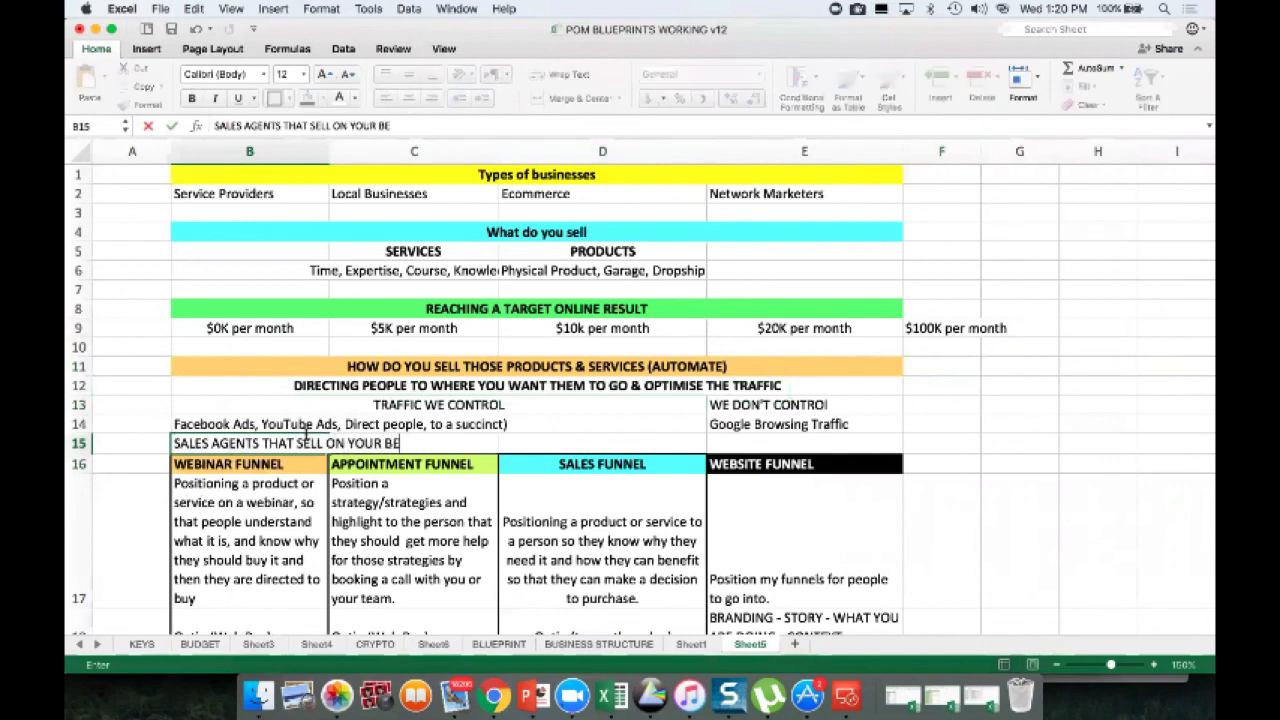
{"action": "type", "text": "HALF 24 * 7."}
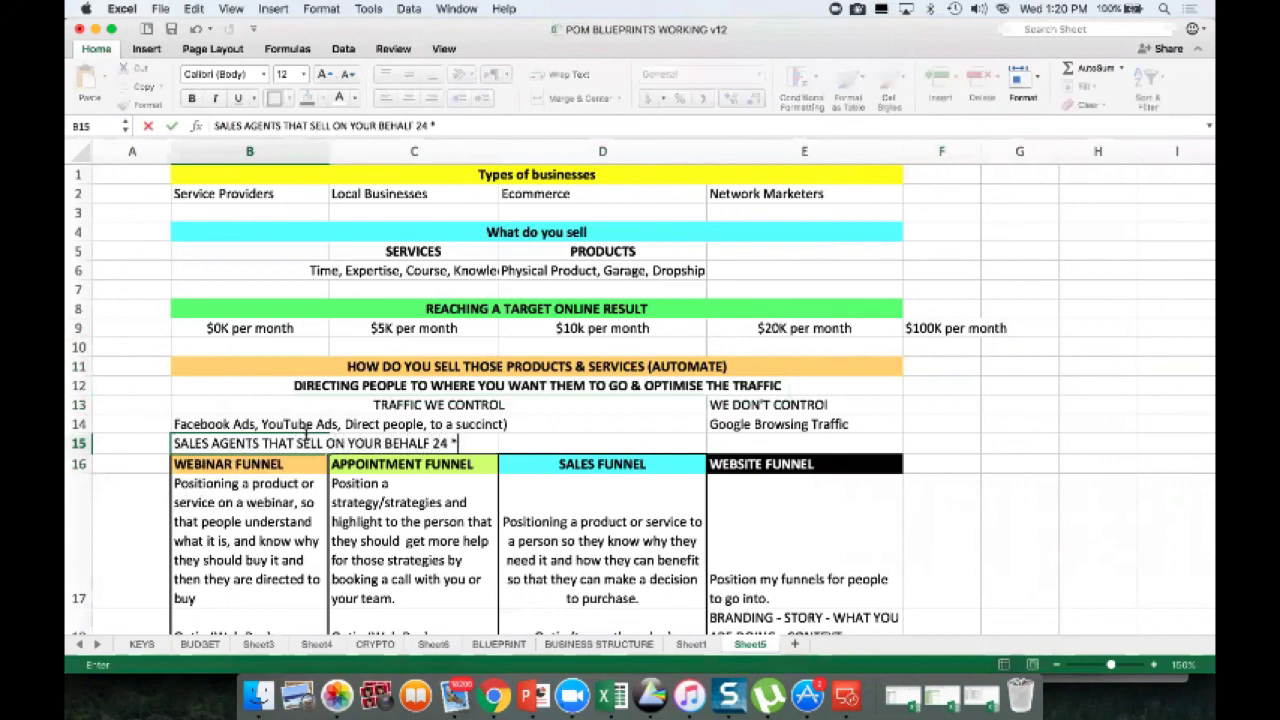
{"action": "key", "text": "Return"}
Step: Merge and center the sales agents line across B15:E15 and make its text bold and red
{"action": "left_click_drag", "start_coordinate": [305, 438], "coordinate": [800, 443]}
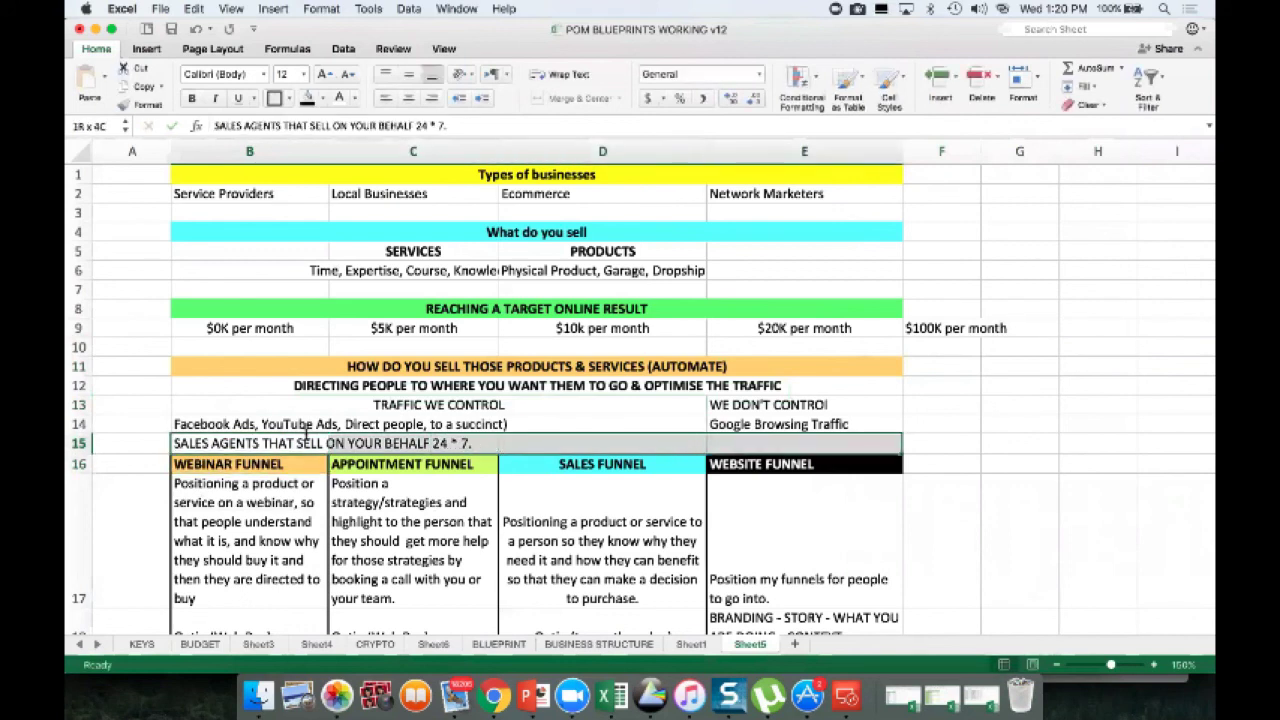
{"action": "left_click", "coordinate": [408, 97]}
{"action": "left_click", "coordinate": [354, 98]}
{"action": "left_click", "coordinate": [358, 281]}
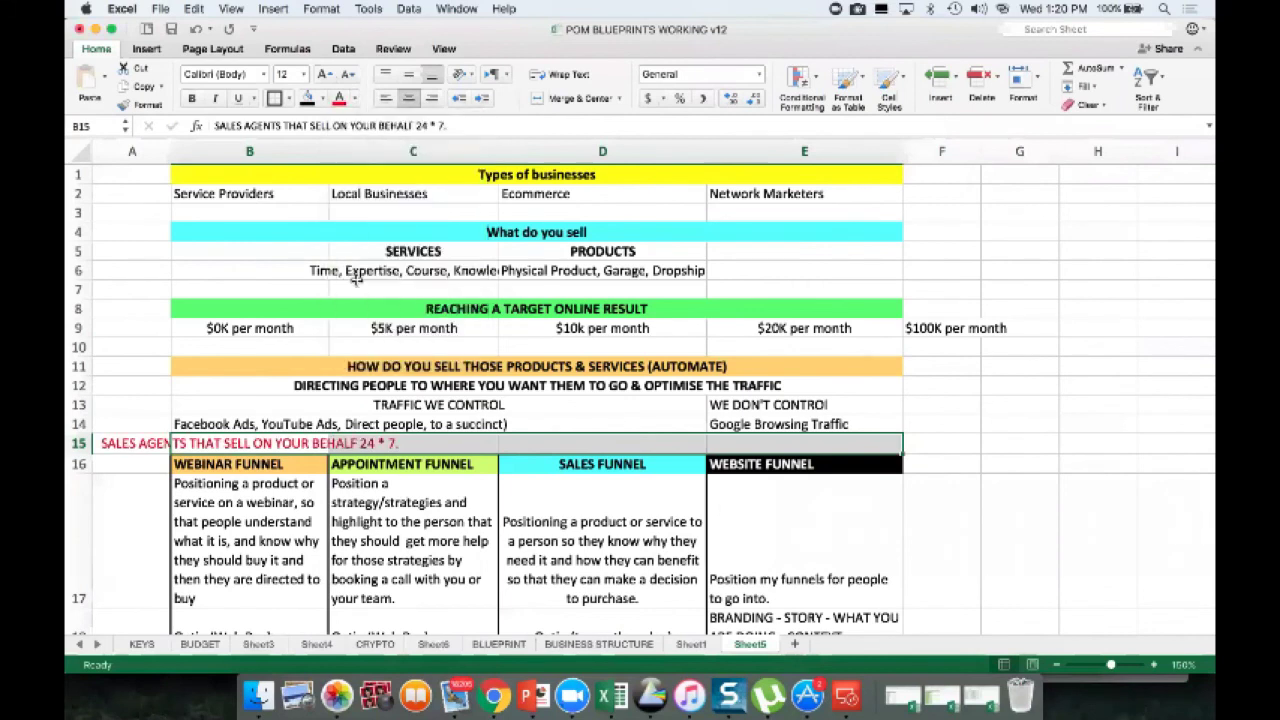
{"action": "left_click", "coordinate": [576, 98]}
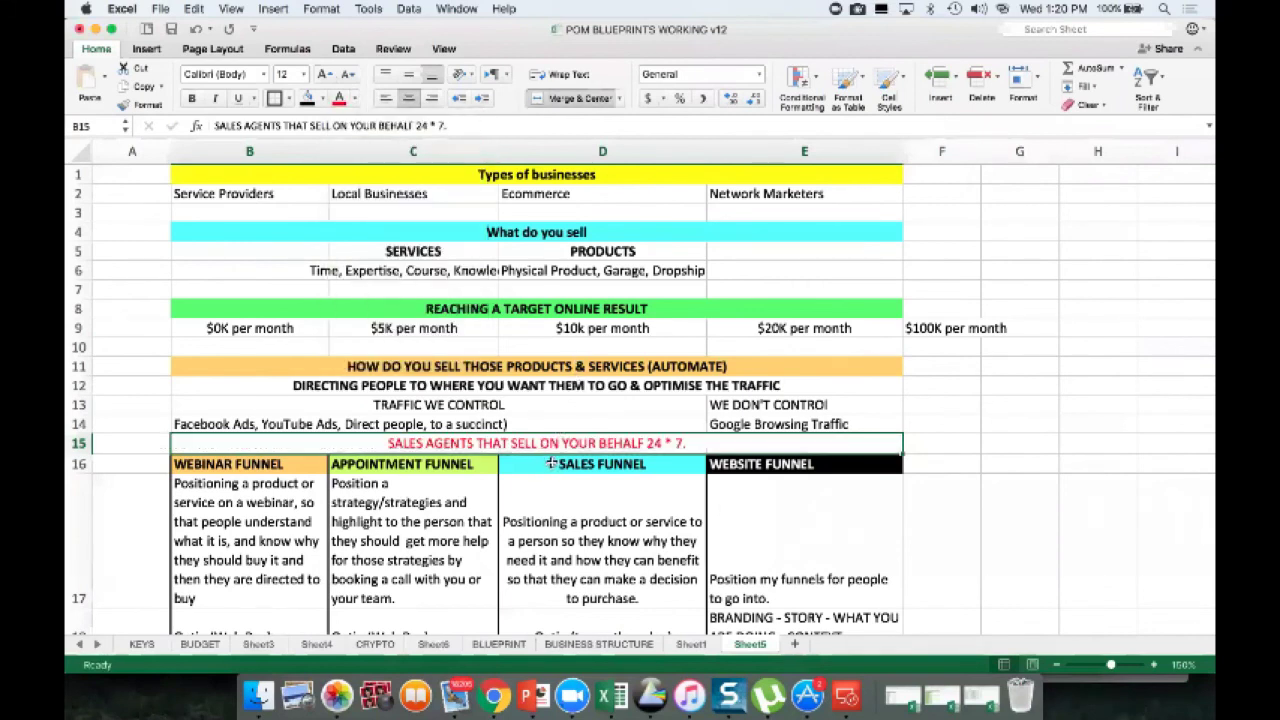
{"action": "key", "text": "super+b"}
{"action": "left_click", "coordinate": [524, 510]}
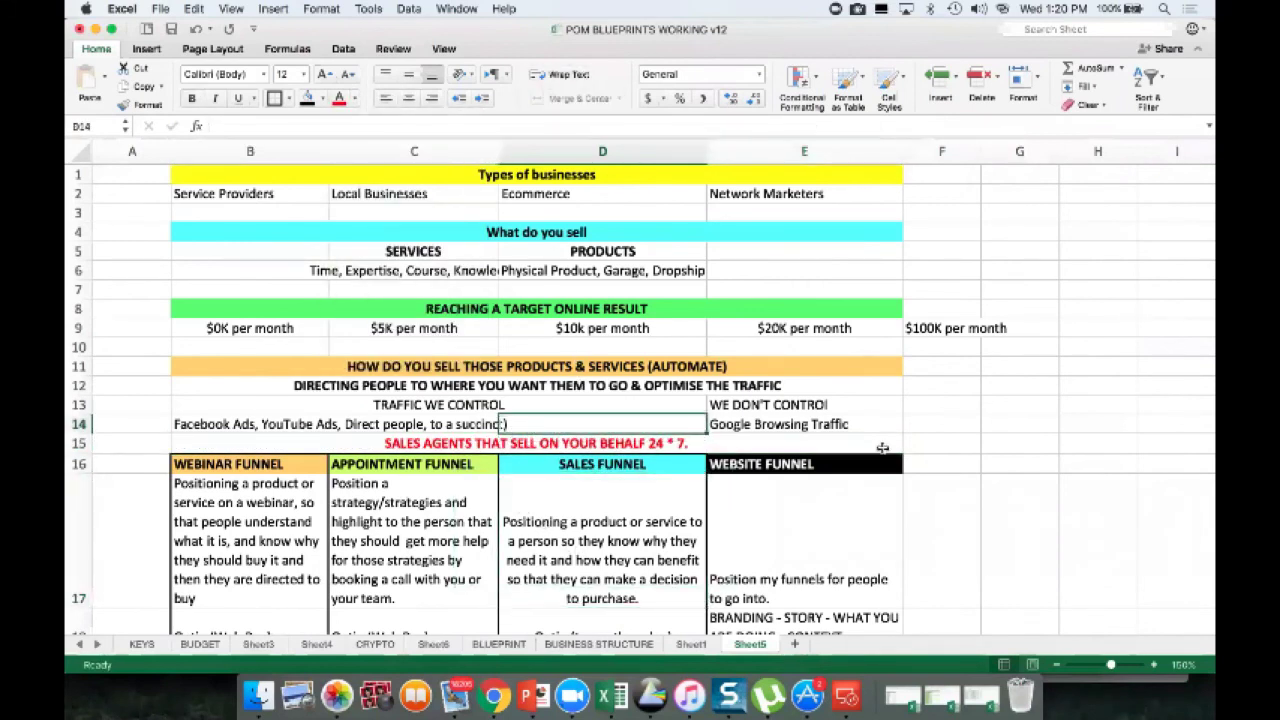
Step: Enter "WEBSITE" in H13, to the side of the overview
{"action": "left_click", "coordinate": [1075, 404]}
{"action": "type", "text": "WEBSITE"}
{"action": "key", "text": "Return"}
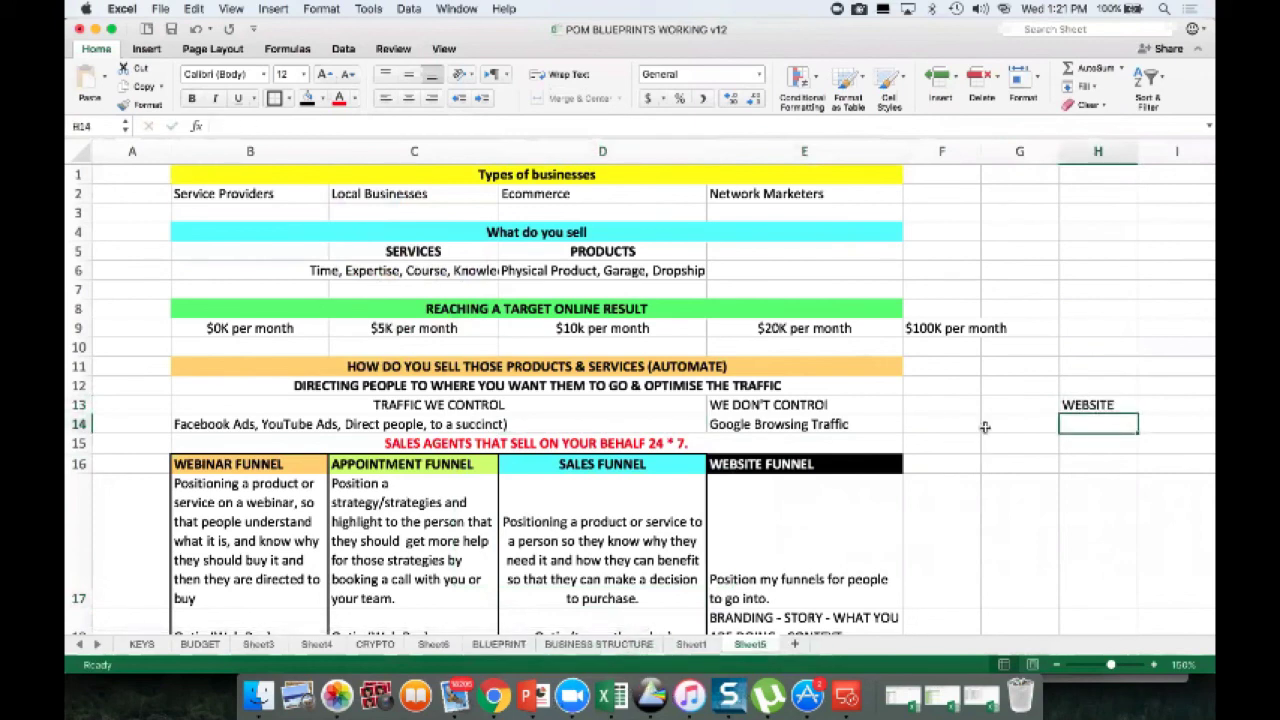
{"action": "left_click", "coordinate": [1122, 406]}
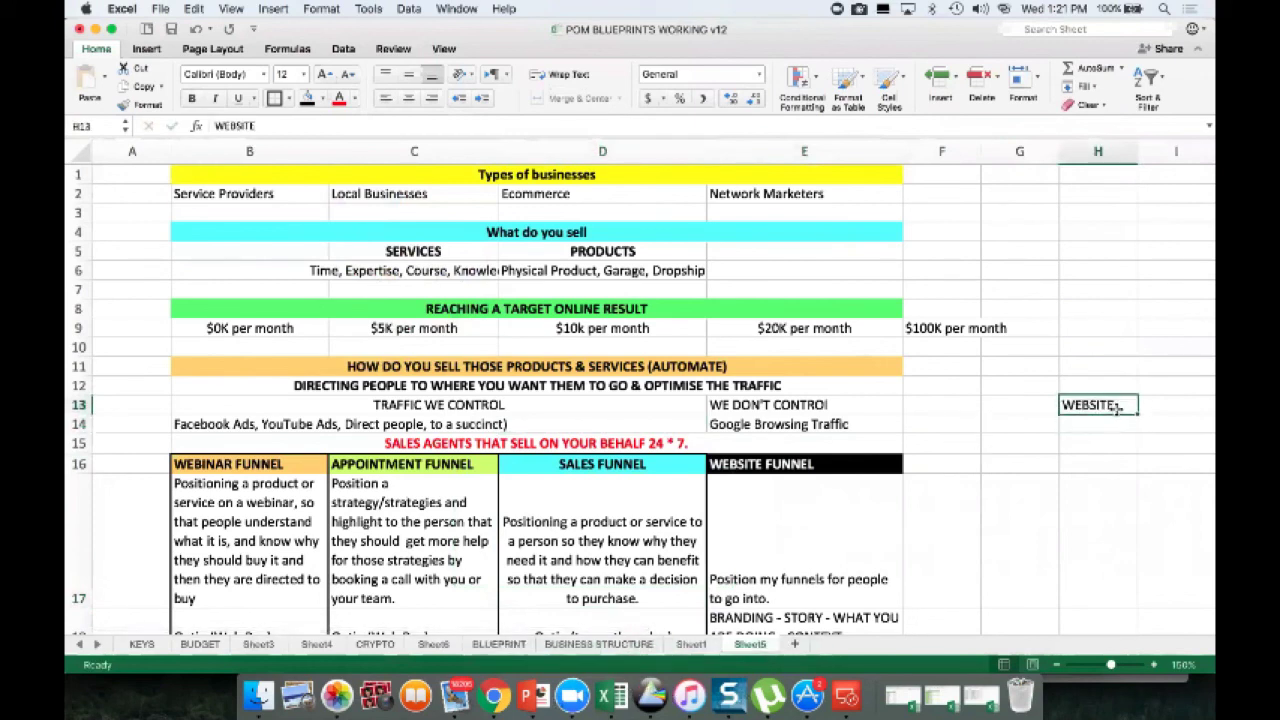
{"action": "left_click", "coordinate": [1108, 424]}
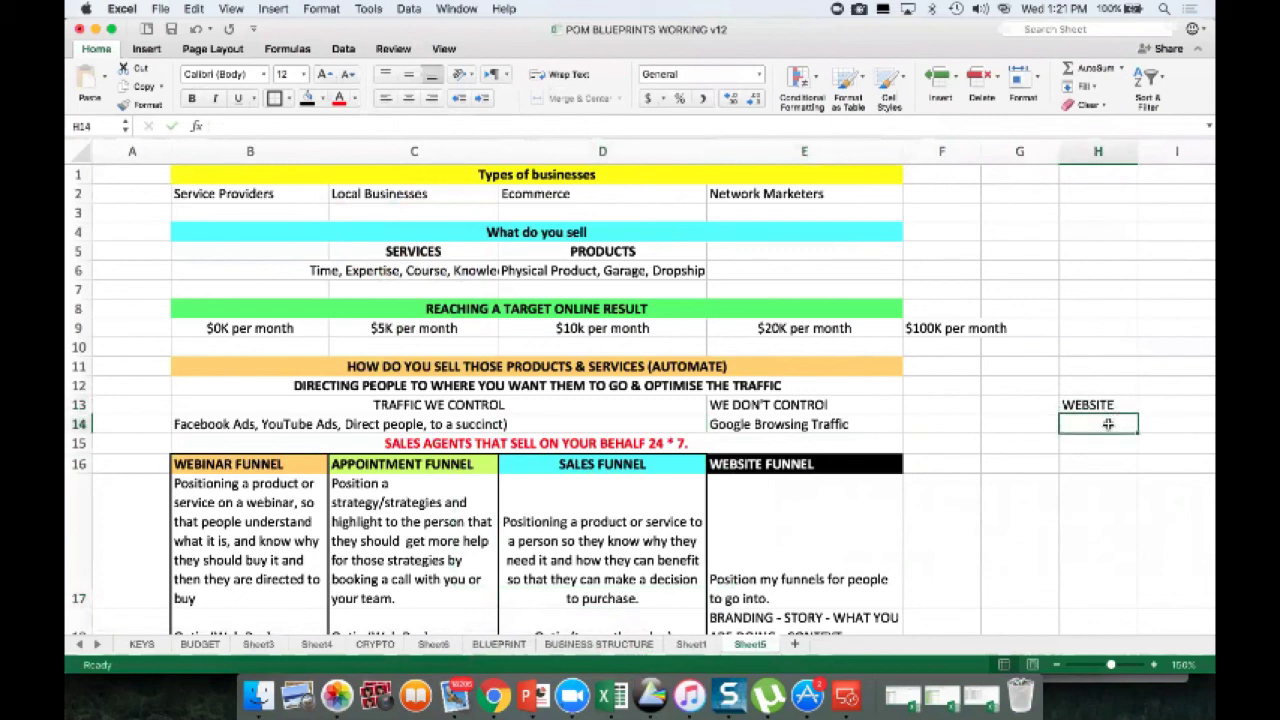